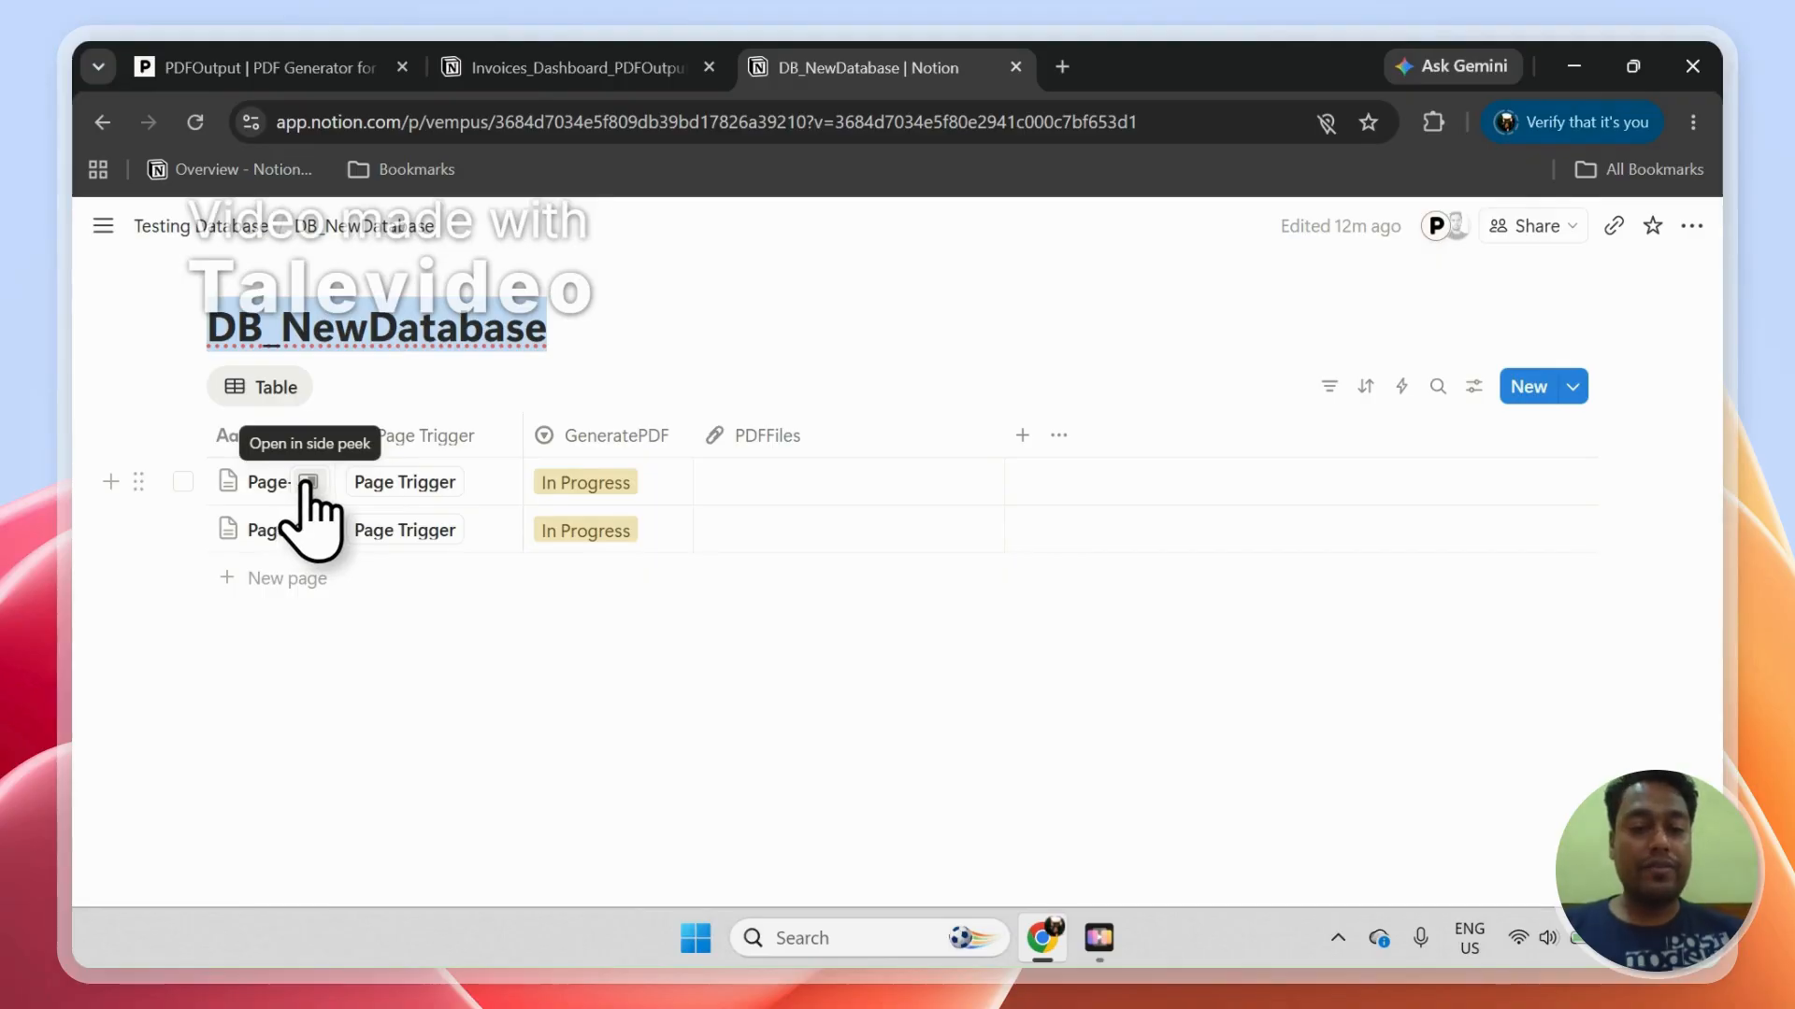
Step: Open Page-2 of DB_NewDatabase as a full page and run its Page Trigger to generate the PDF
click(308, 529)
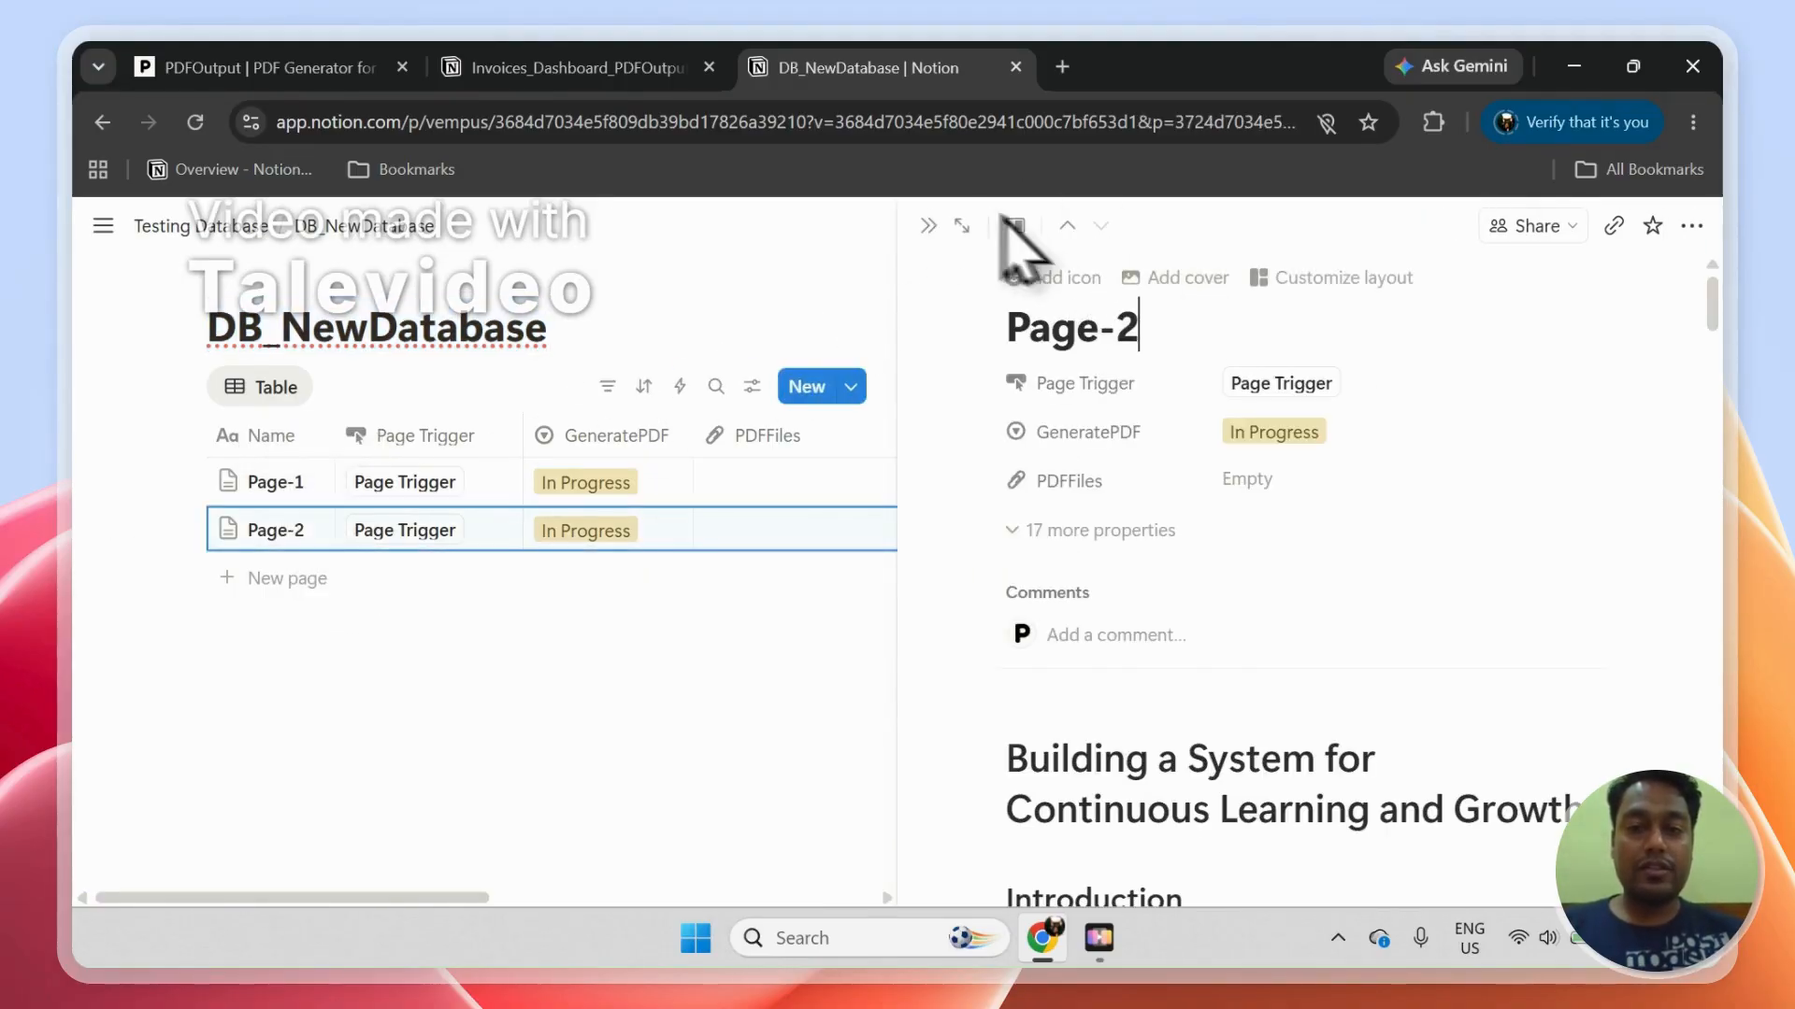
click(963, 227)
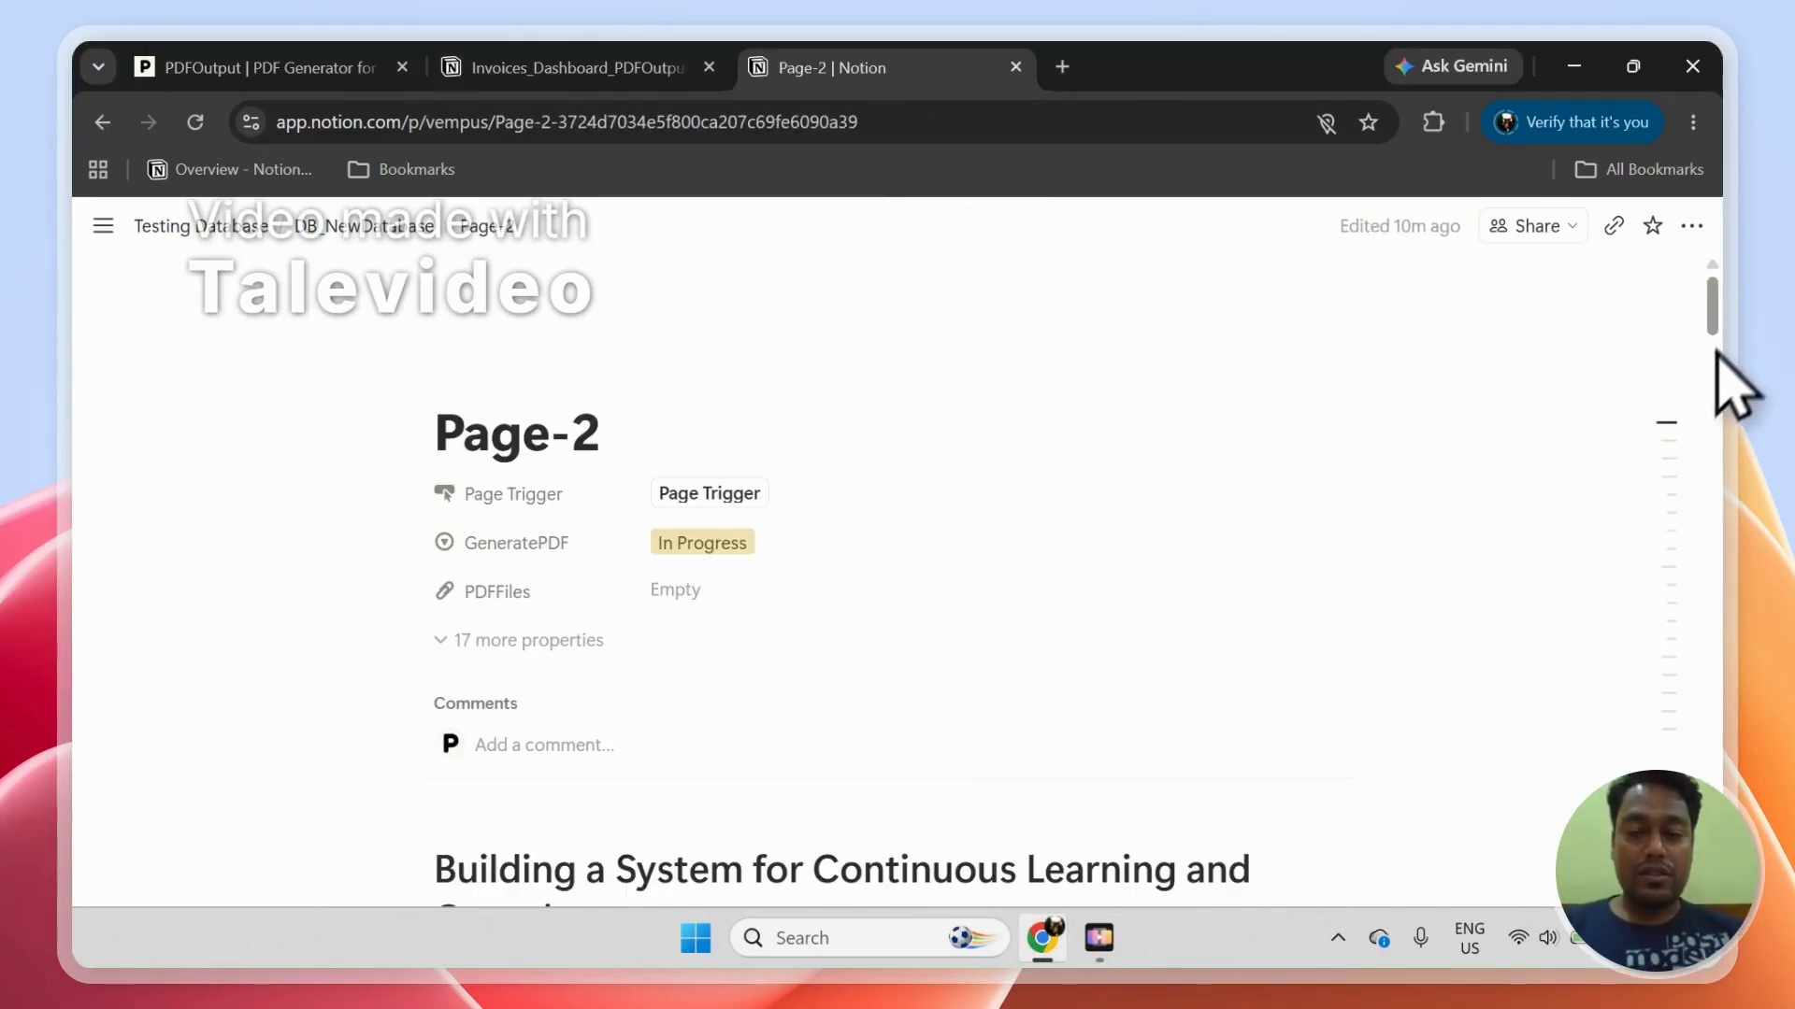
scroll(1724, 331, down, 5)
drag(1725, 364, 1694, 272)
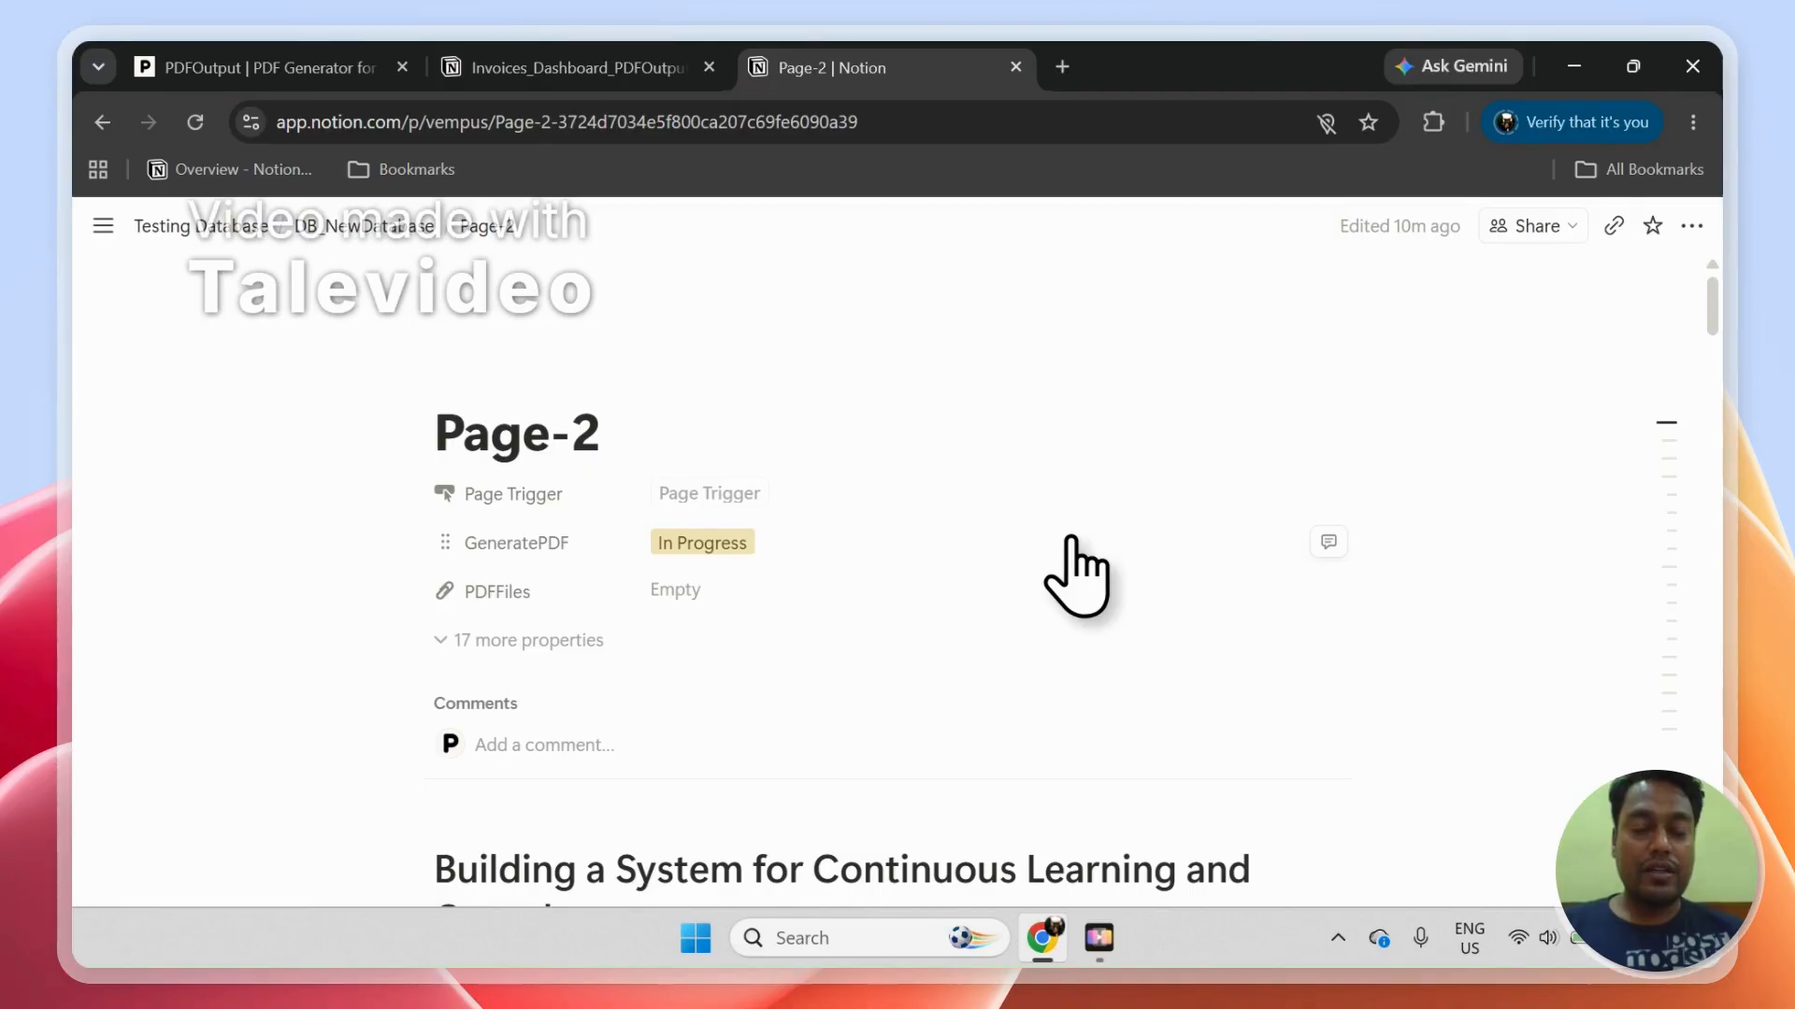
click(710, 492)
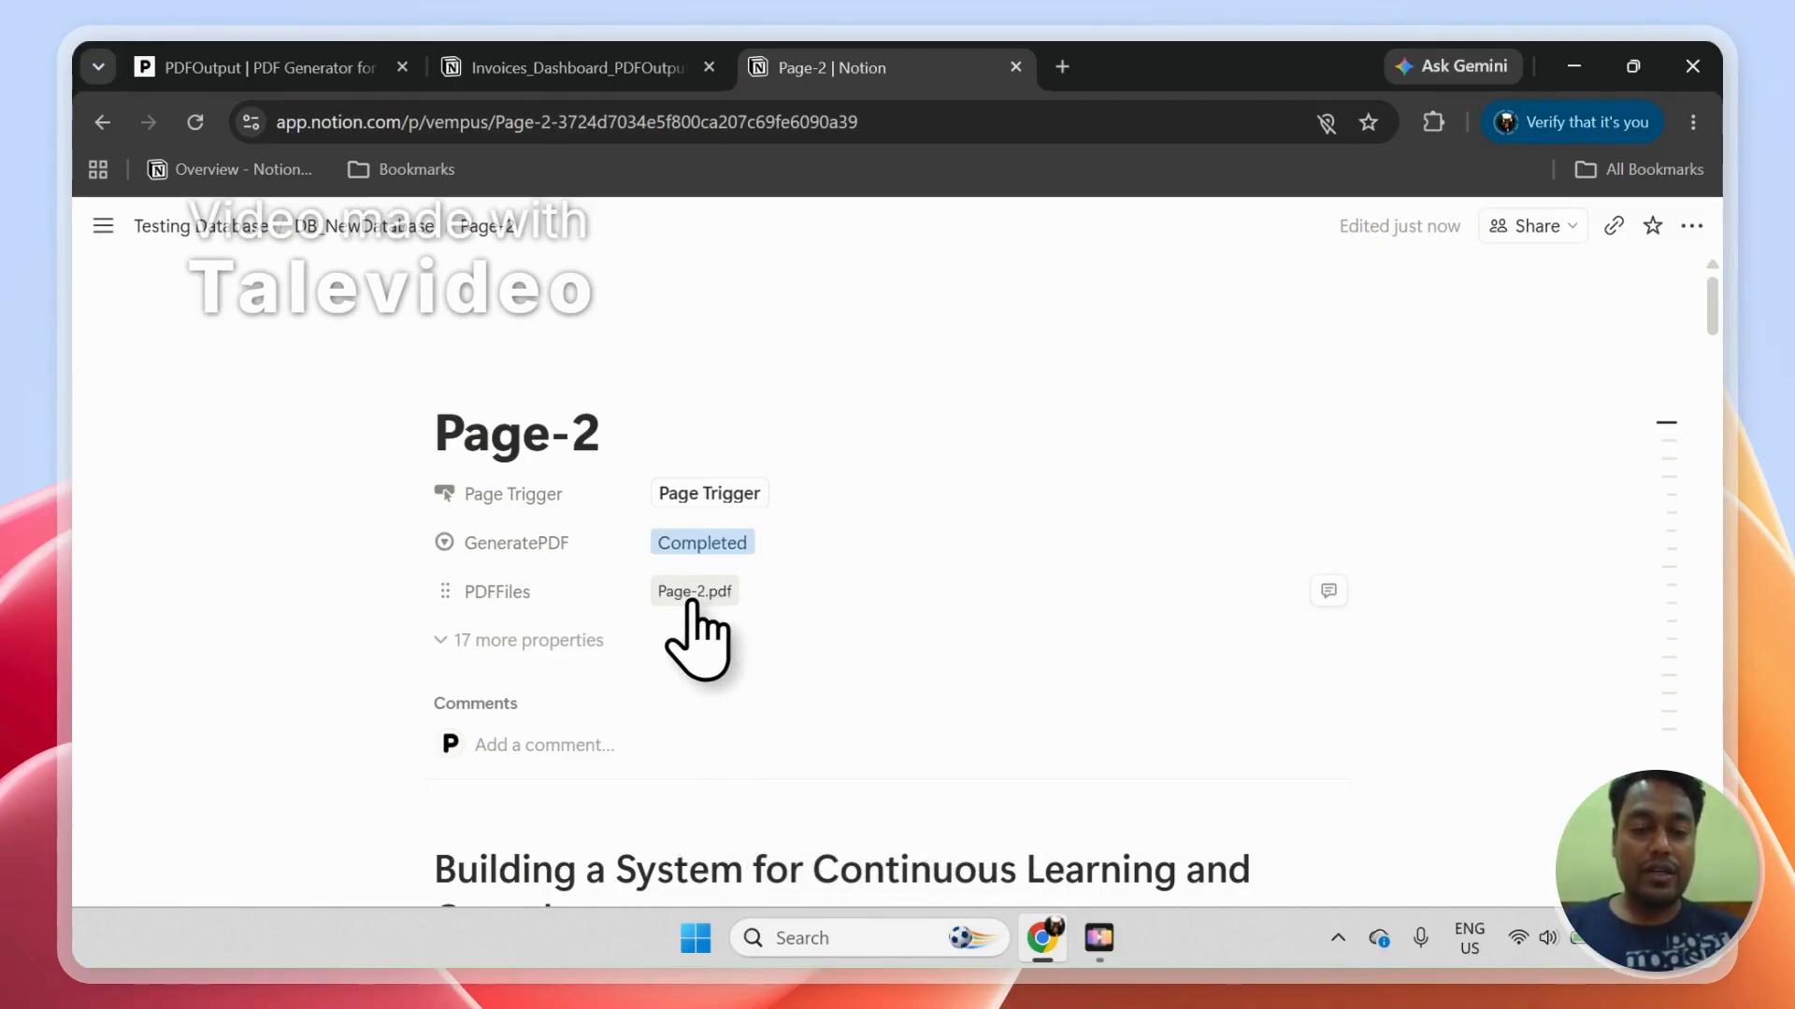
Step: Open the generated Page-2.pdf and review its pages from the title to the last page number
click(691, 598)
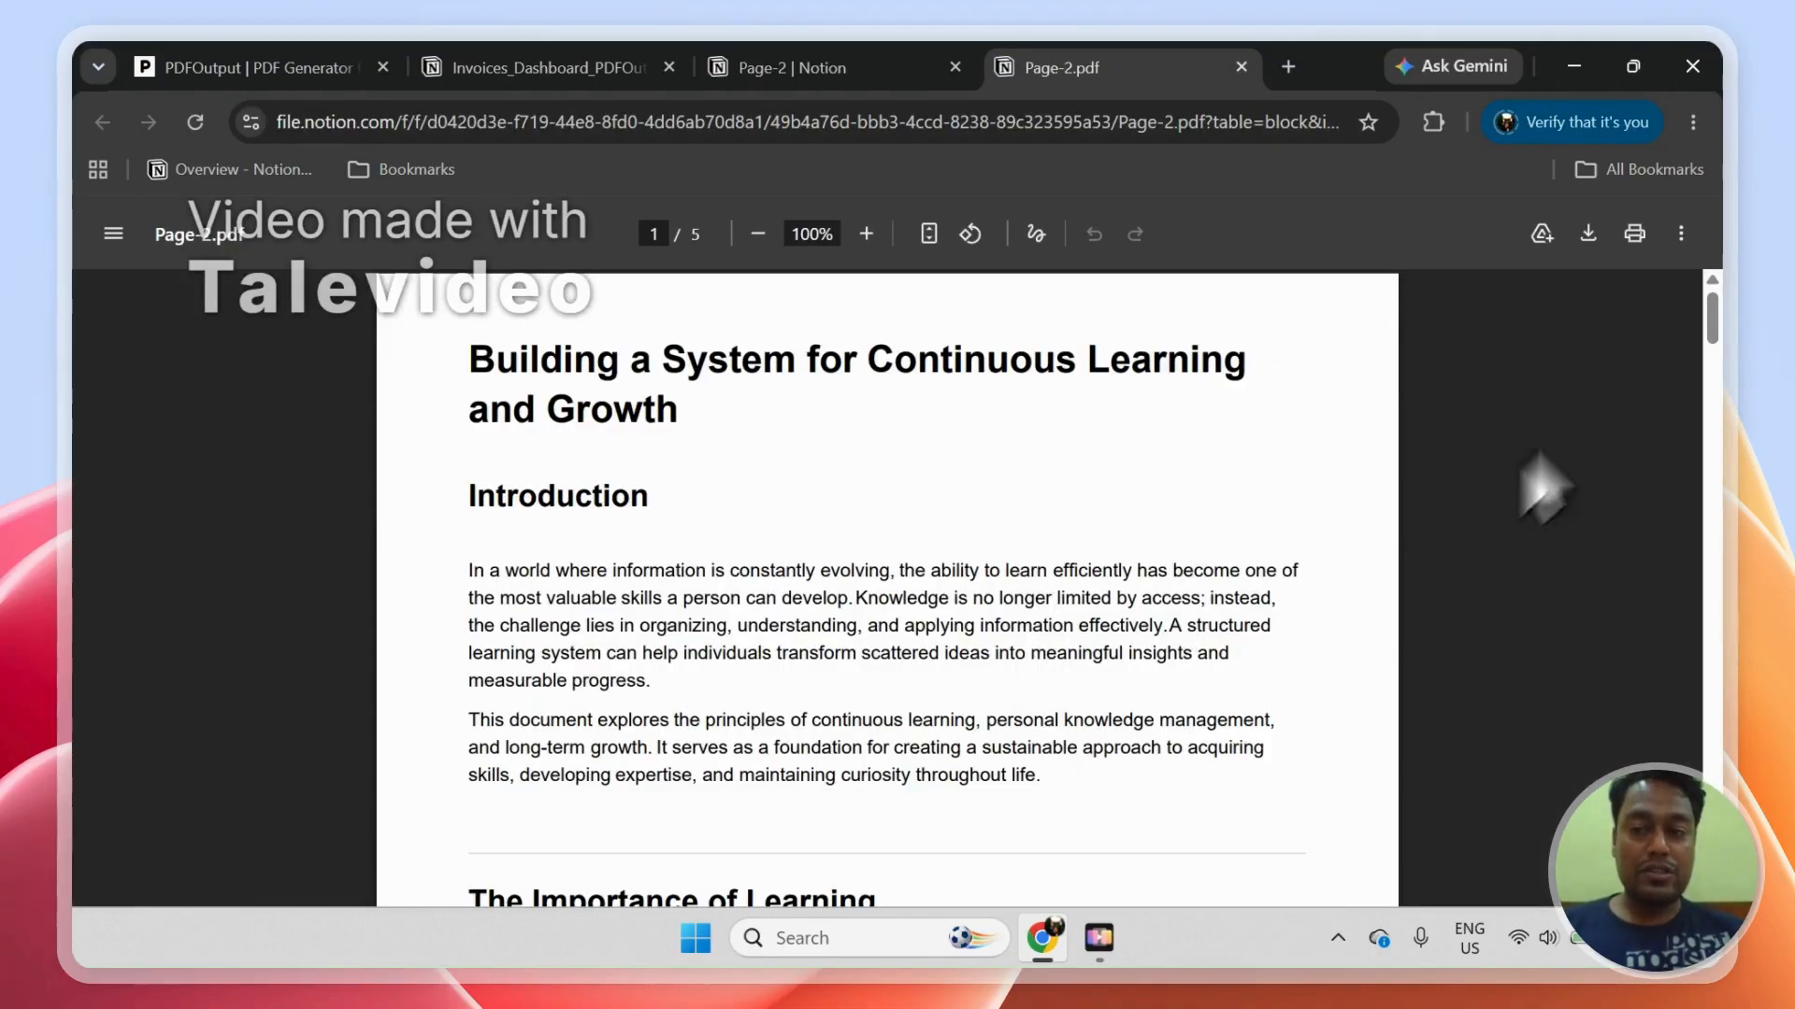
drag(1710, 318, 1726, 874)
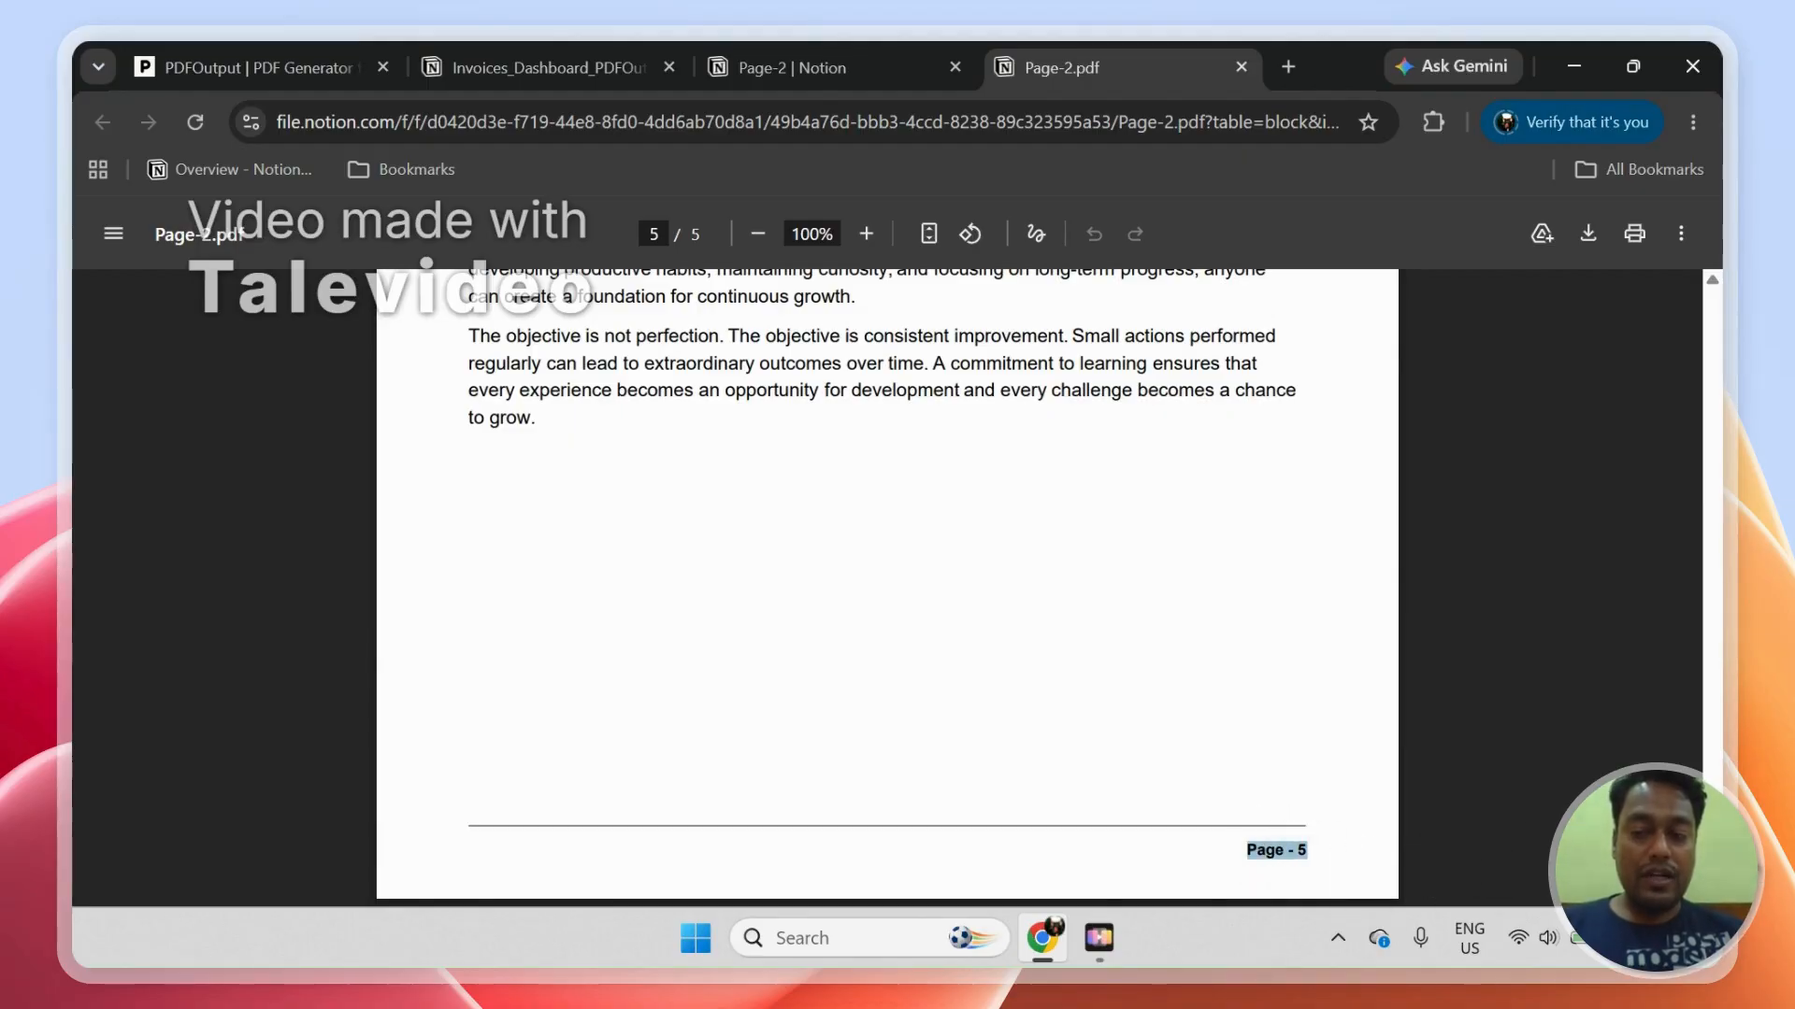
drag(1726, 874, 1726, 299)
click(283, 58)
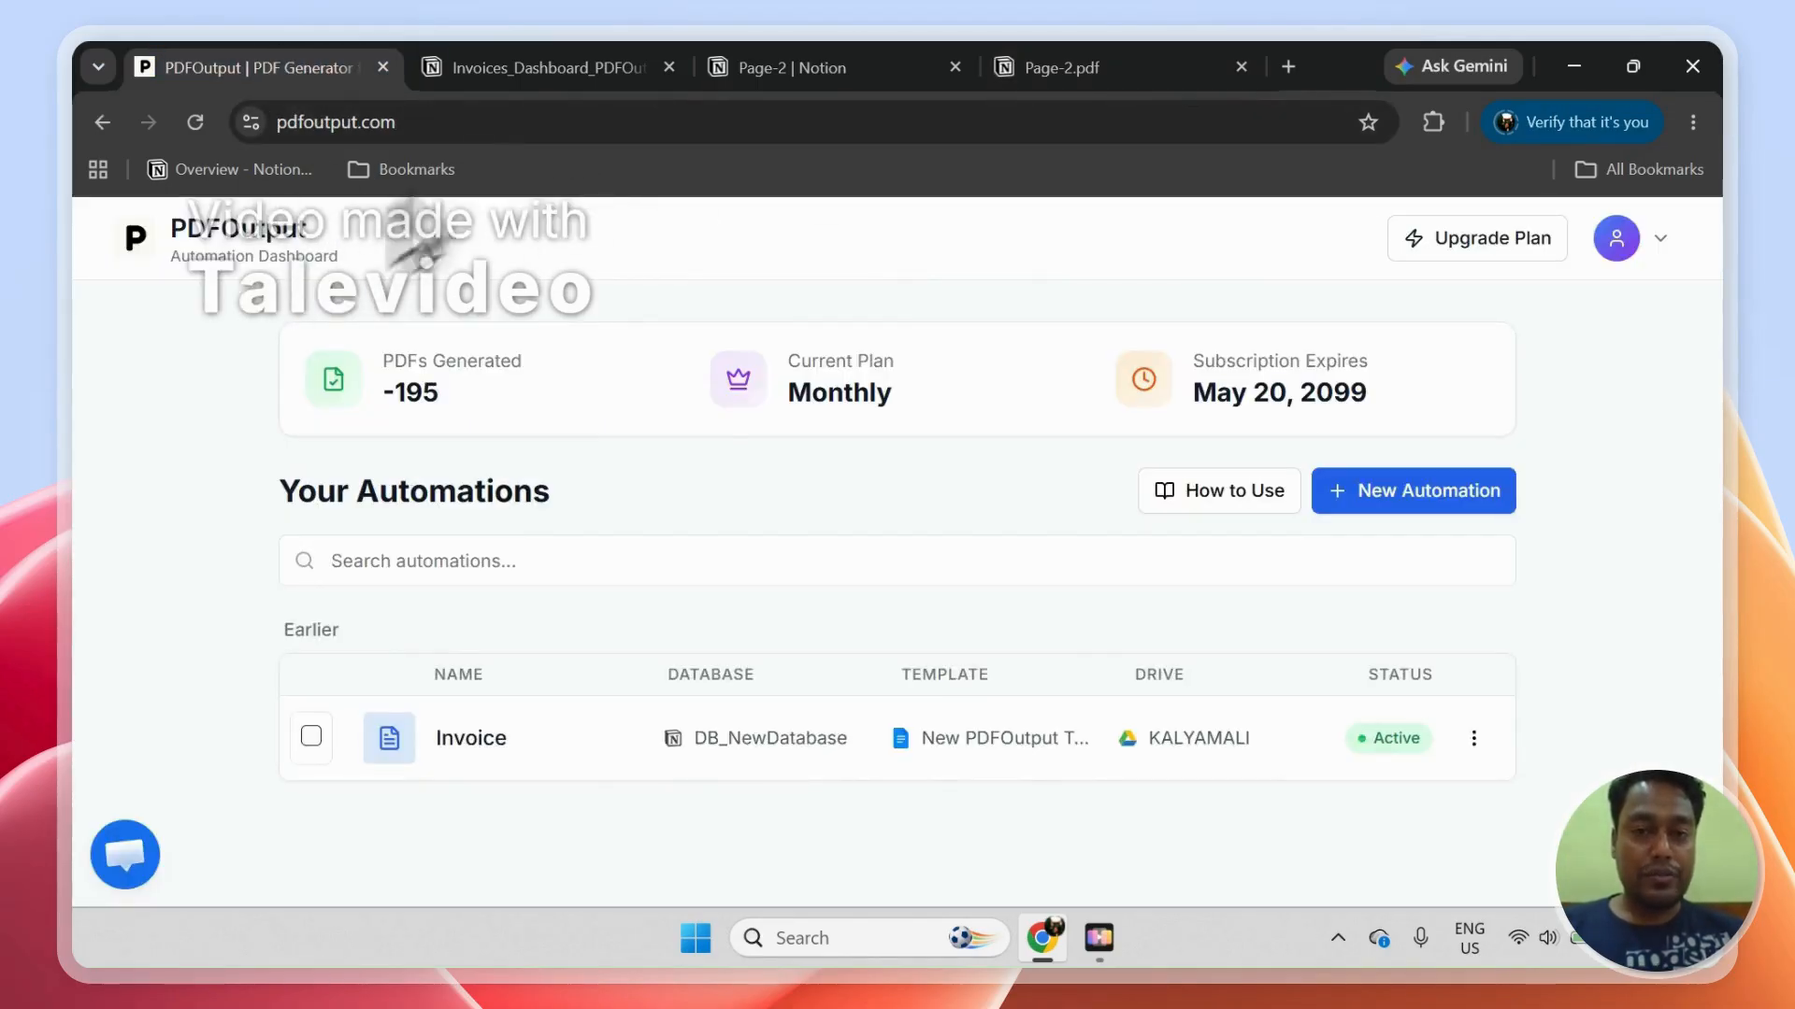
click(785, 68)
click(1017, 78)
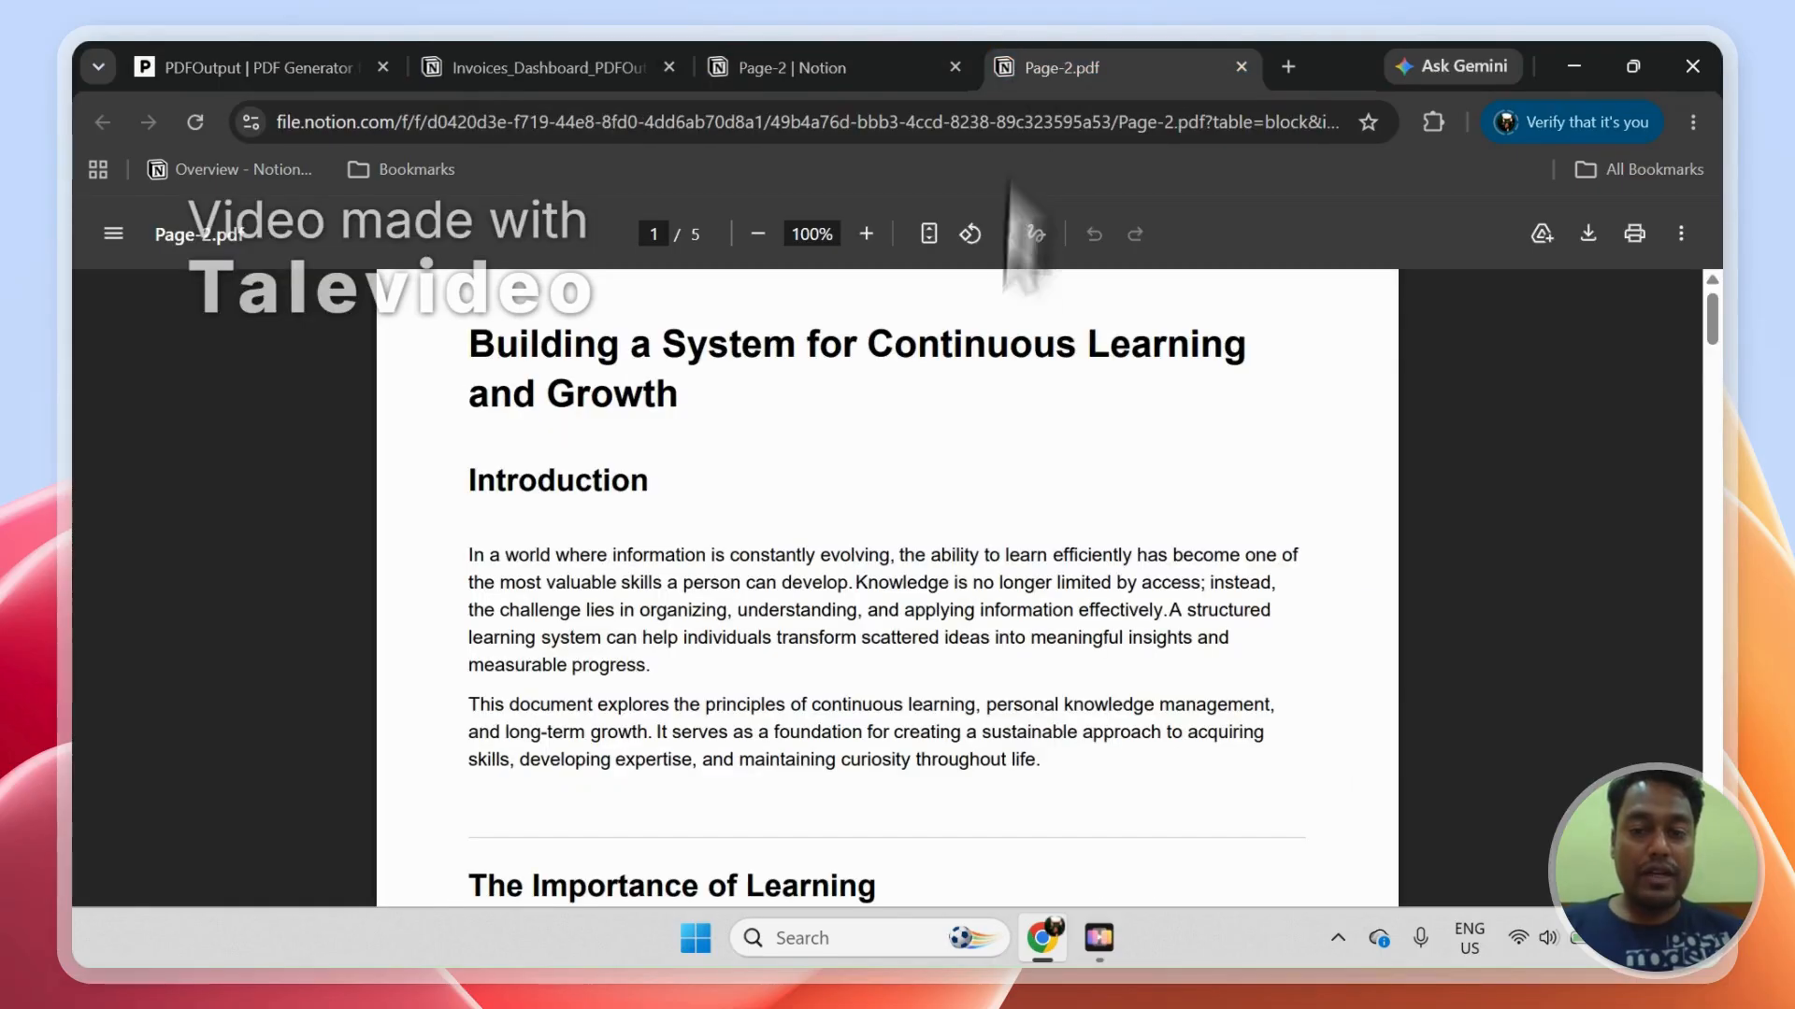
mouse_move(1719, 342)
mouse_down()
mouse_move(1723, 761)
mouse_move(1697, 318)
mouse_up()
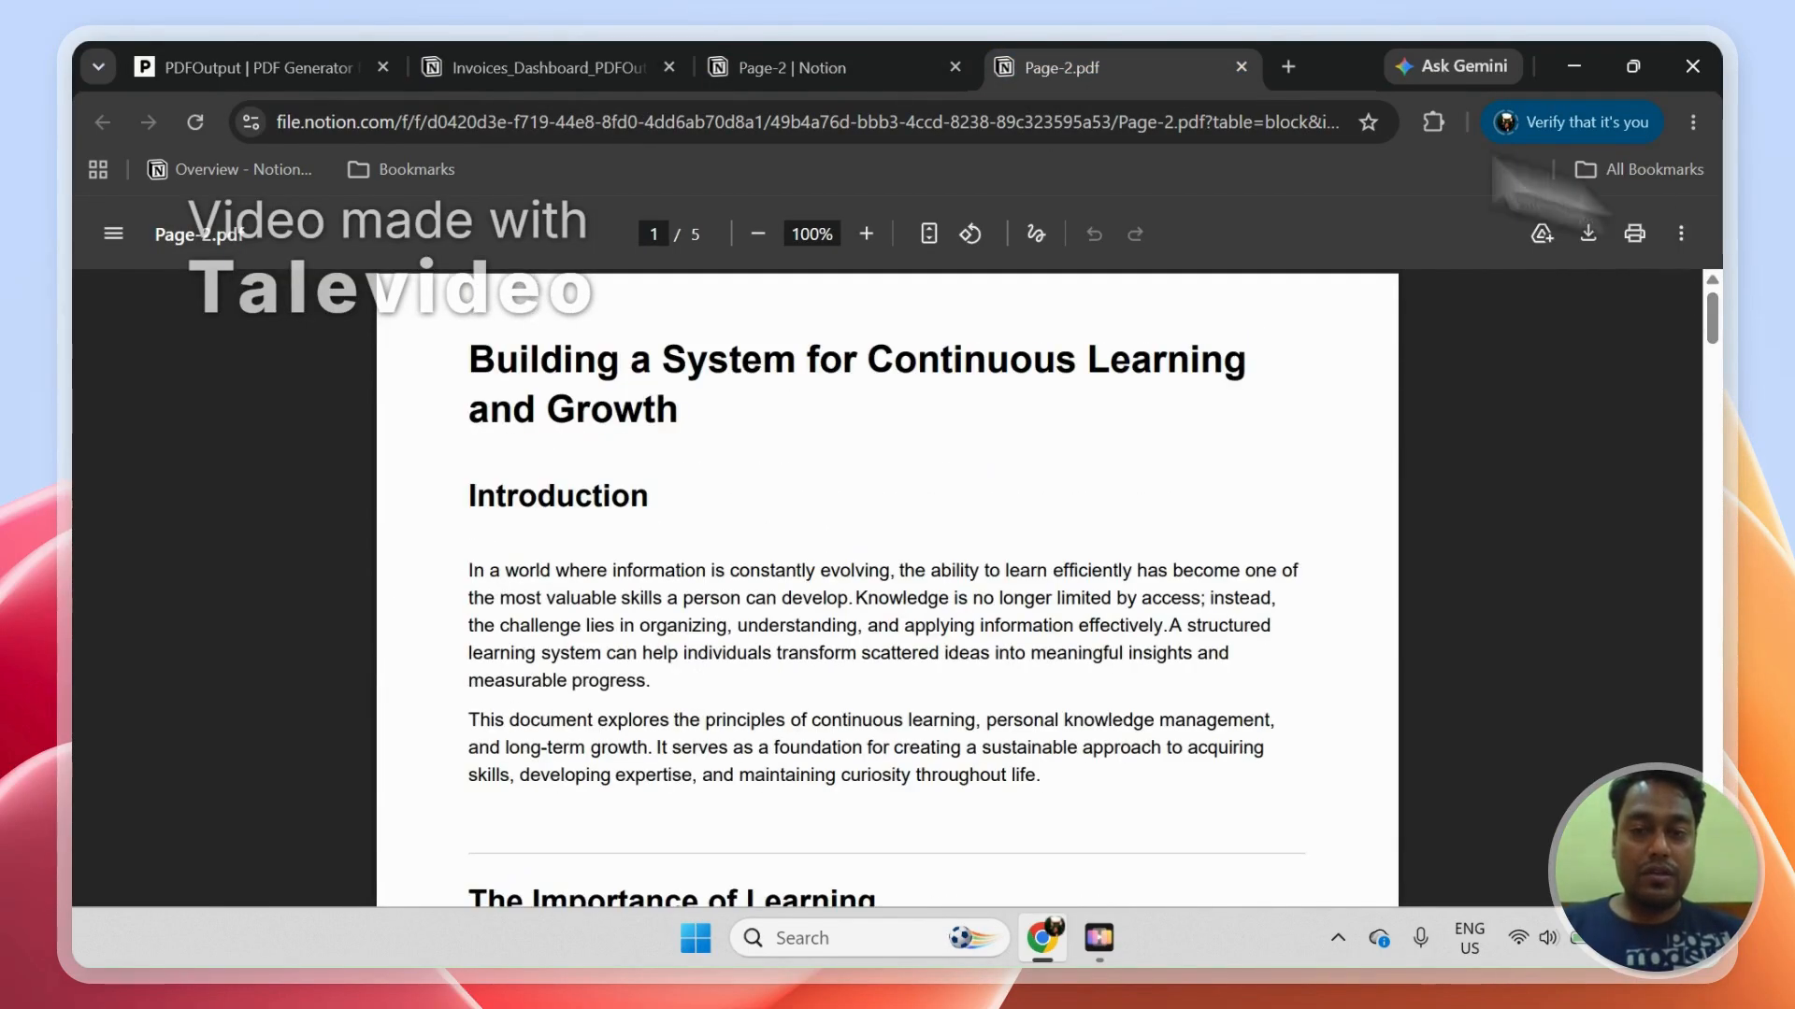
Step: Open Page-1 of DB_NewDatabase as a full page and run its Page Trigger to generate the PDF
click(887, 68)
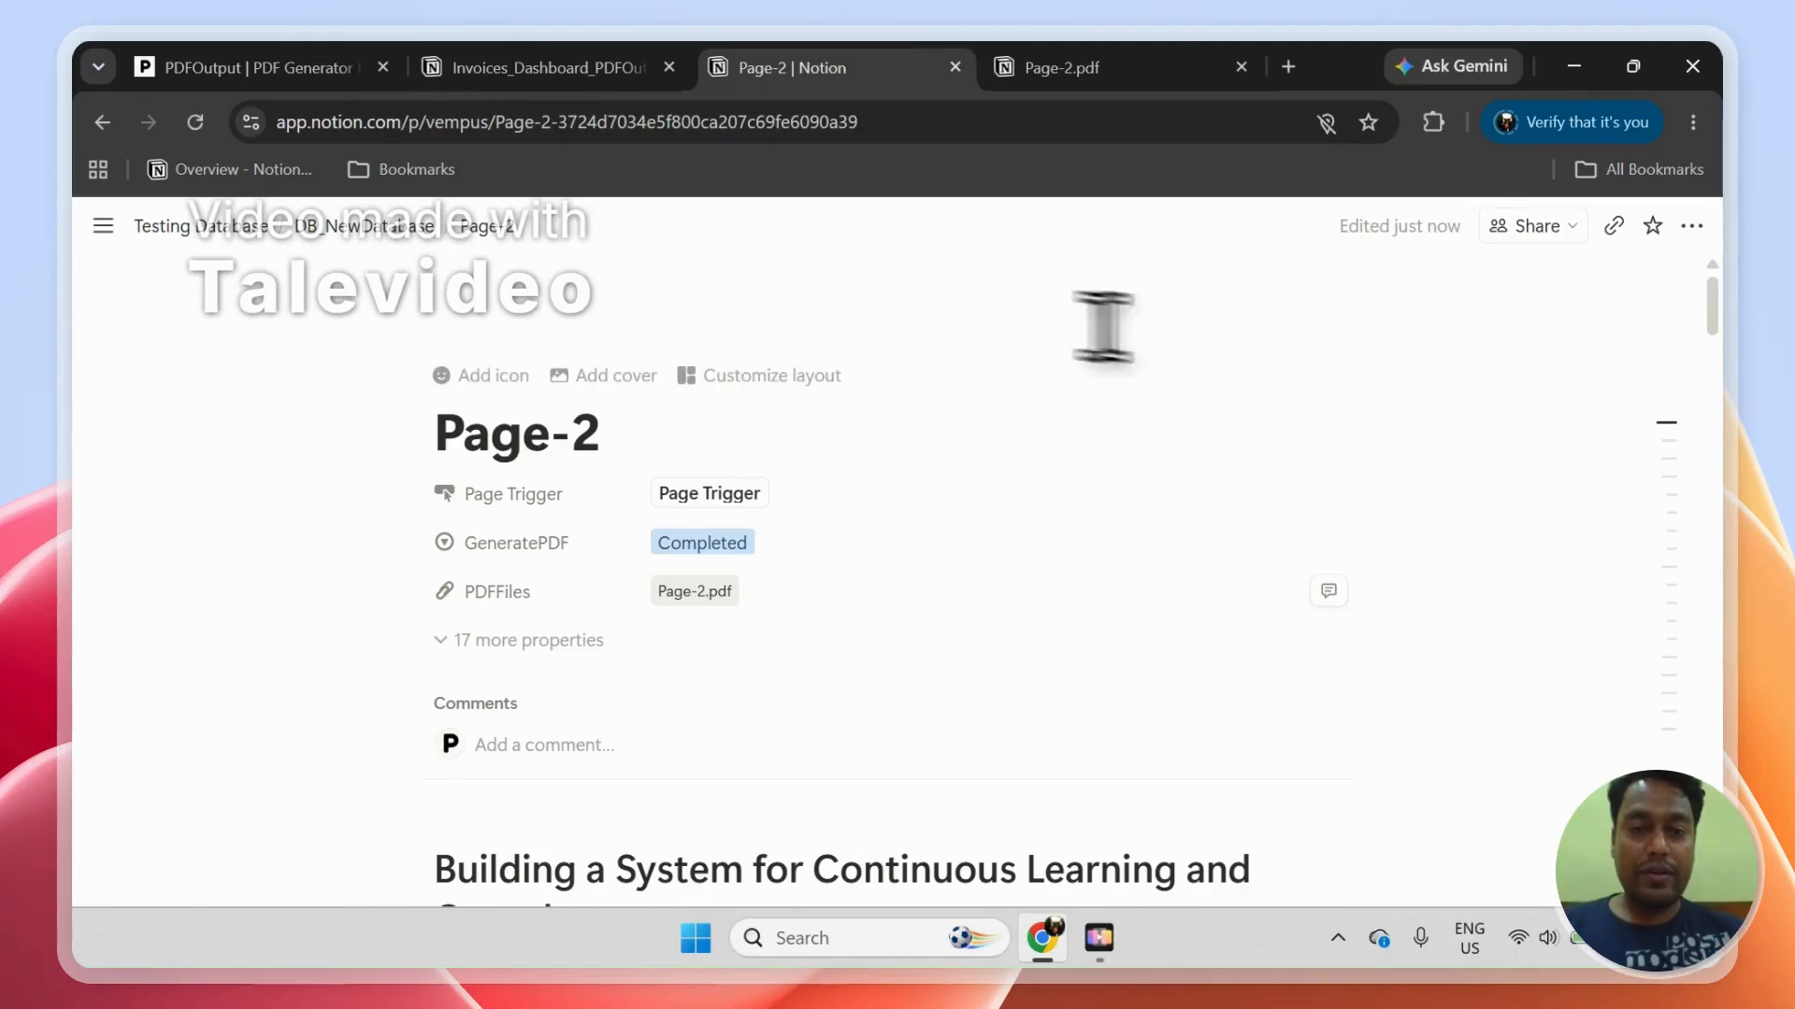
click(389, 232)
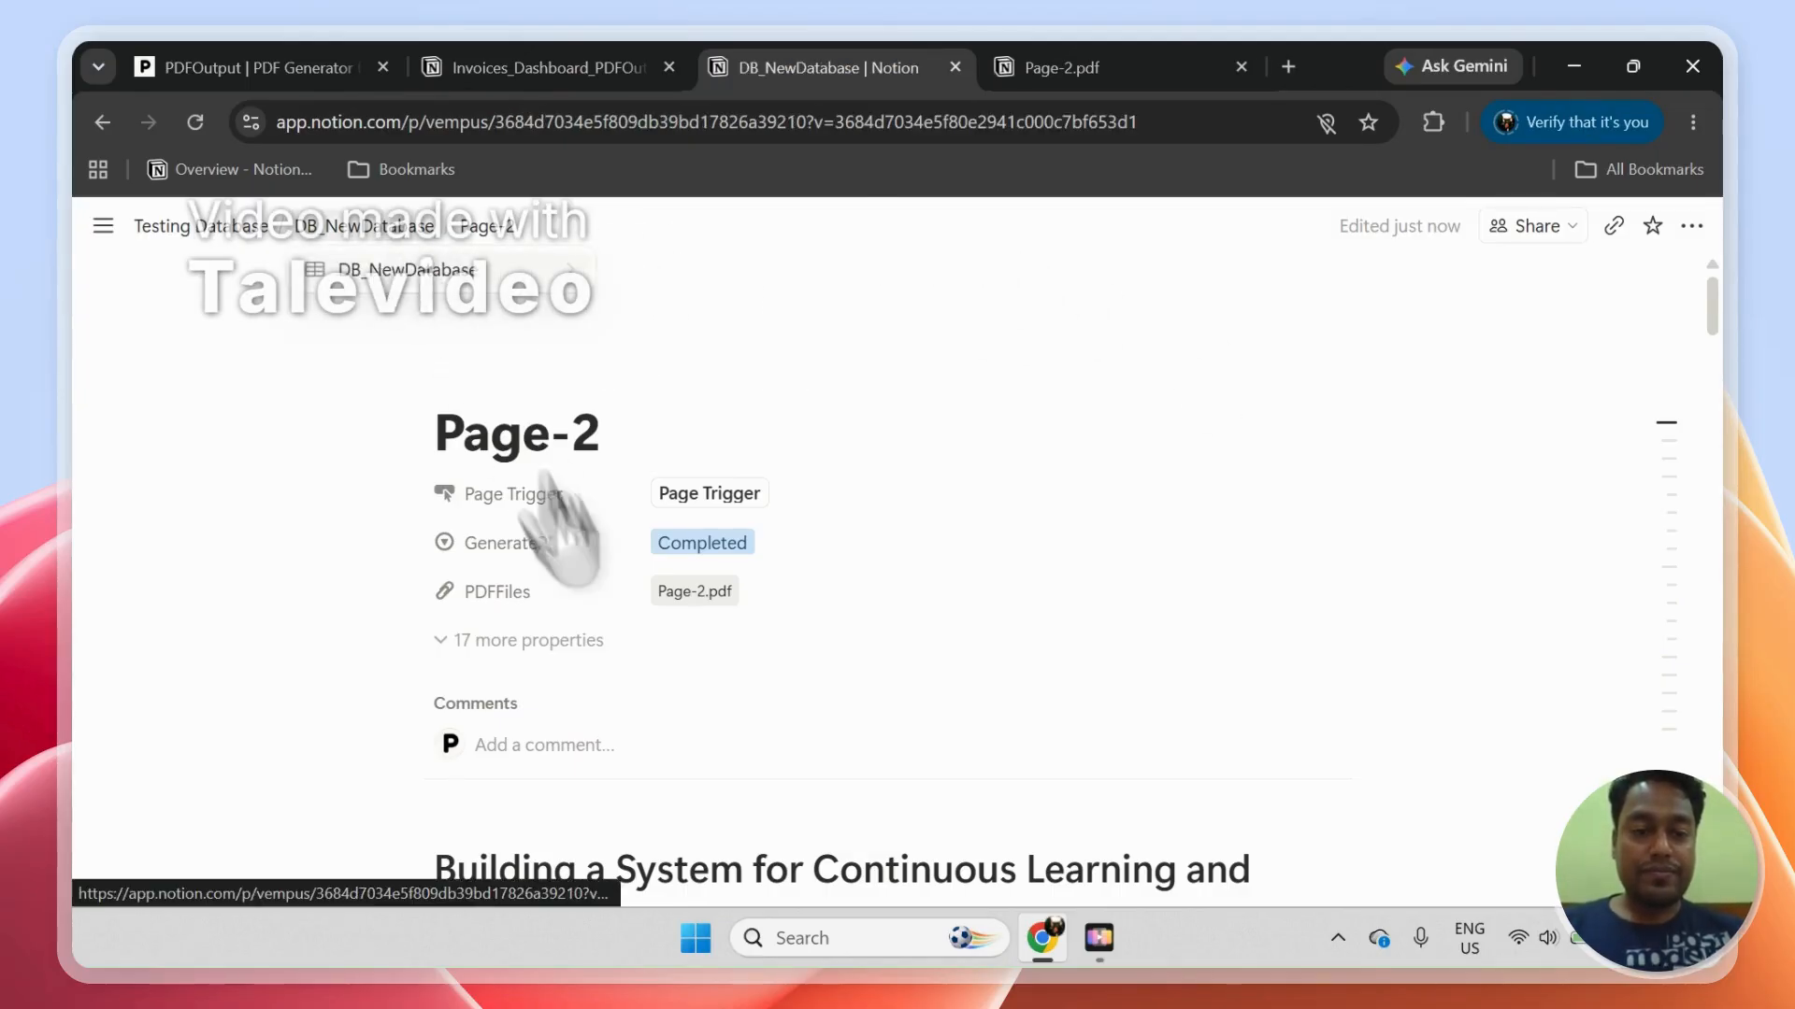
click(318, 482)
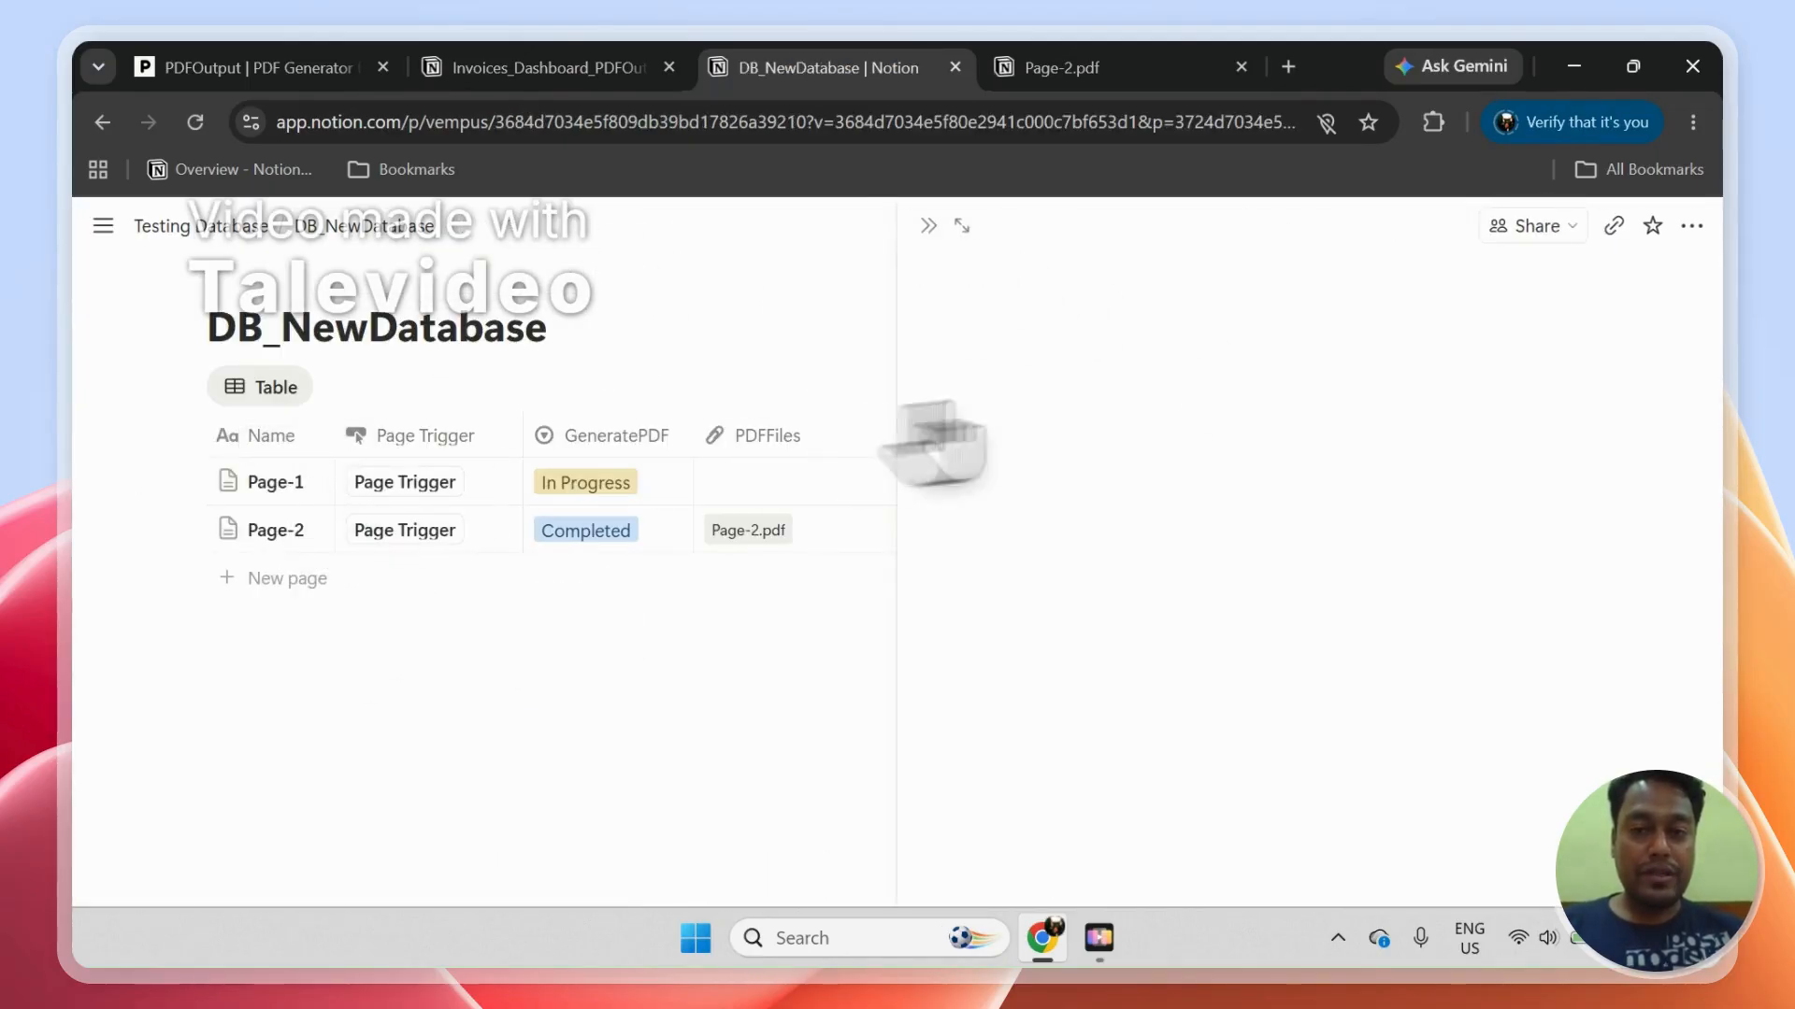
click(972, 227)
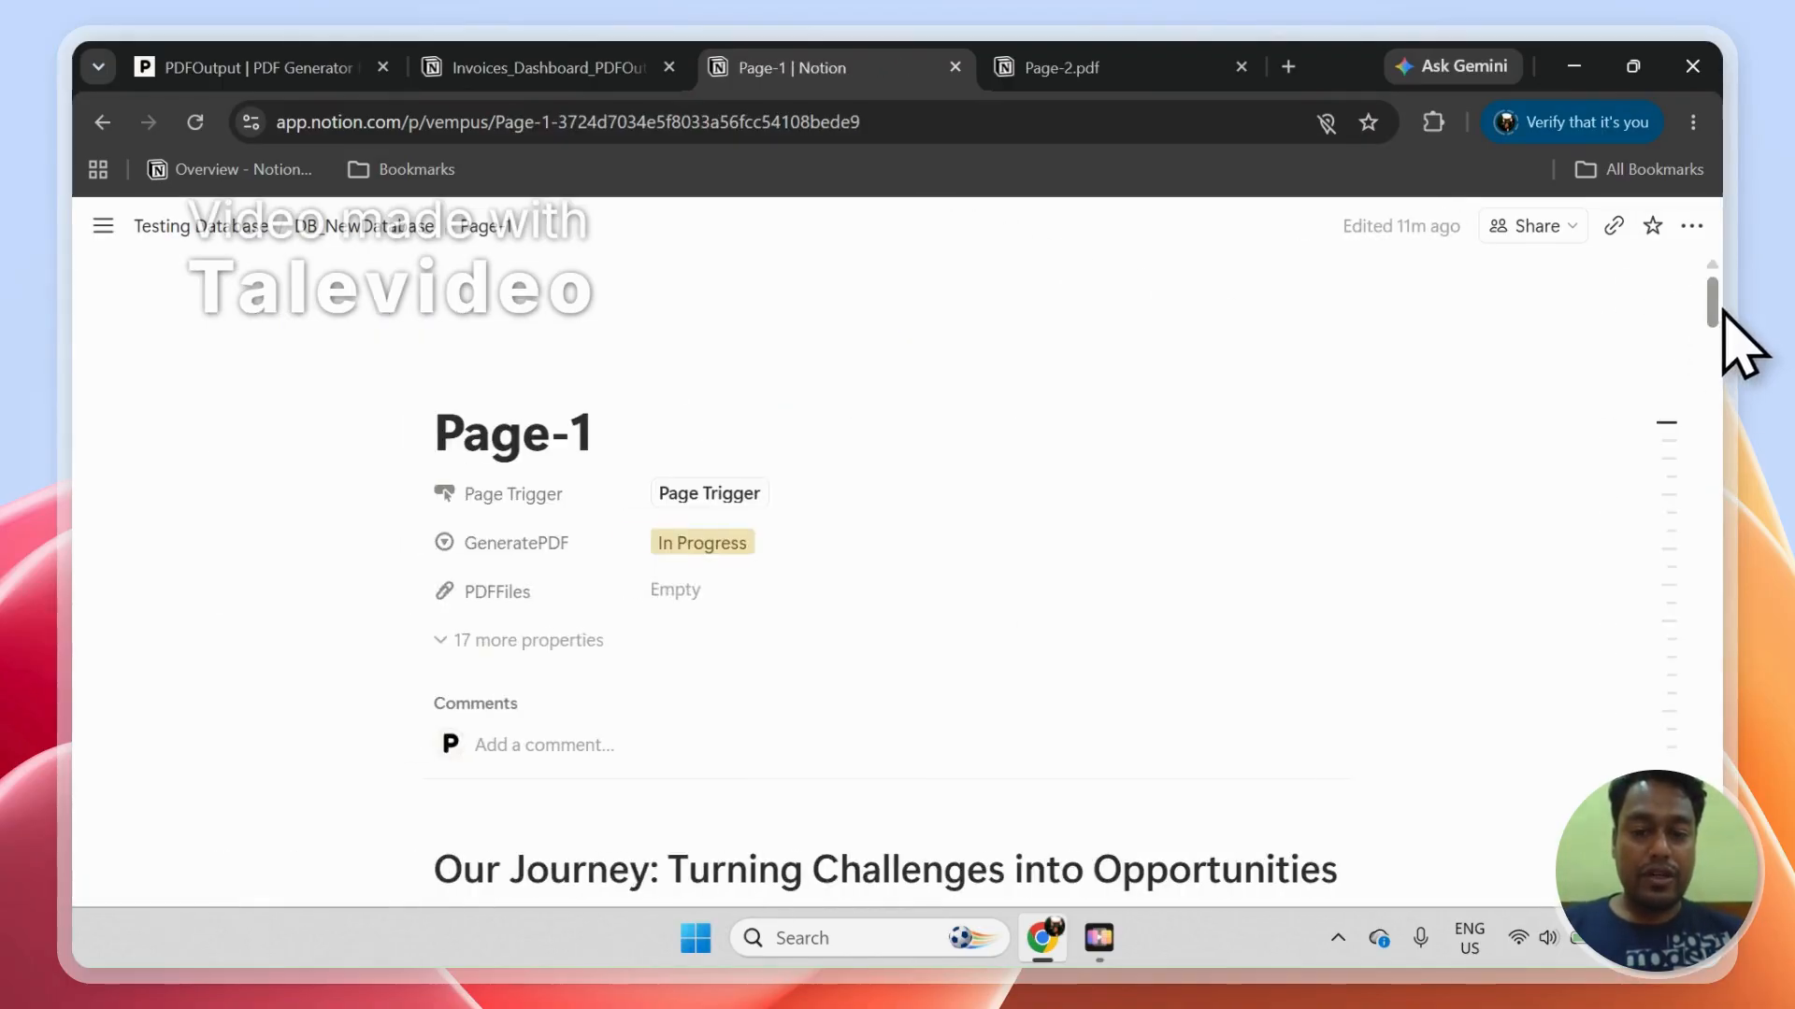
scroll(1720, 327, down, 6)
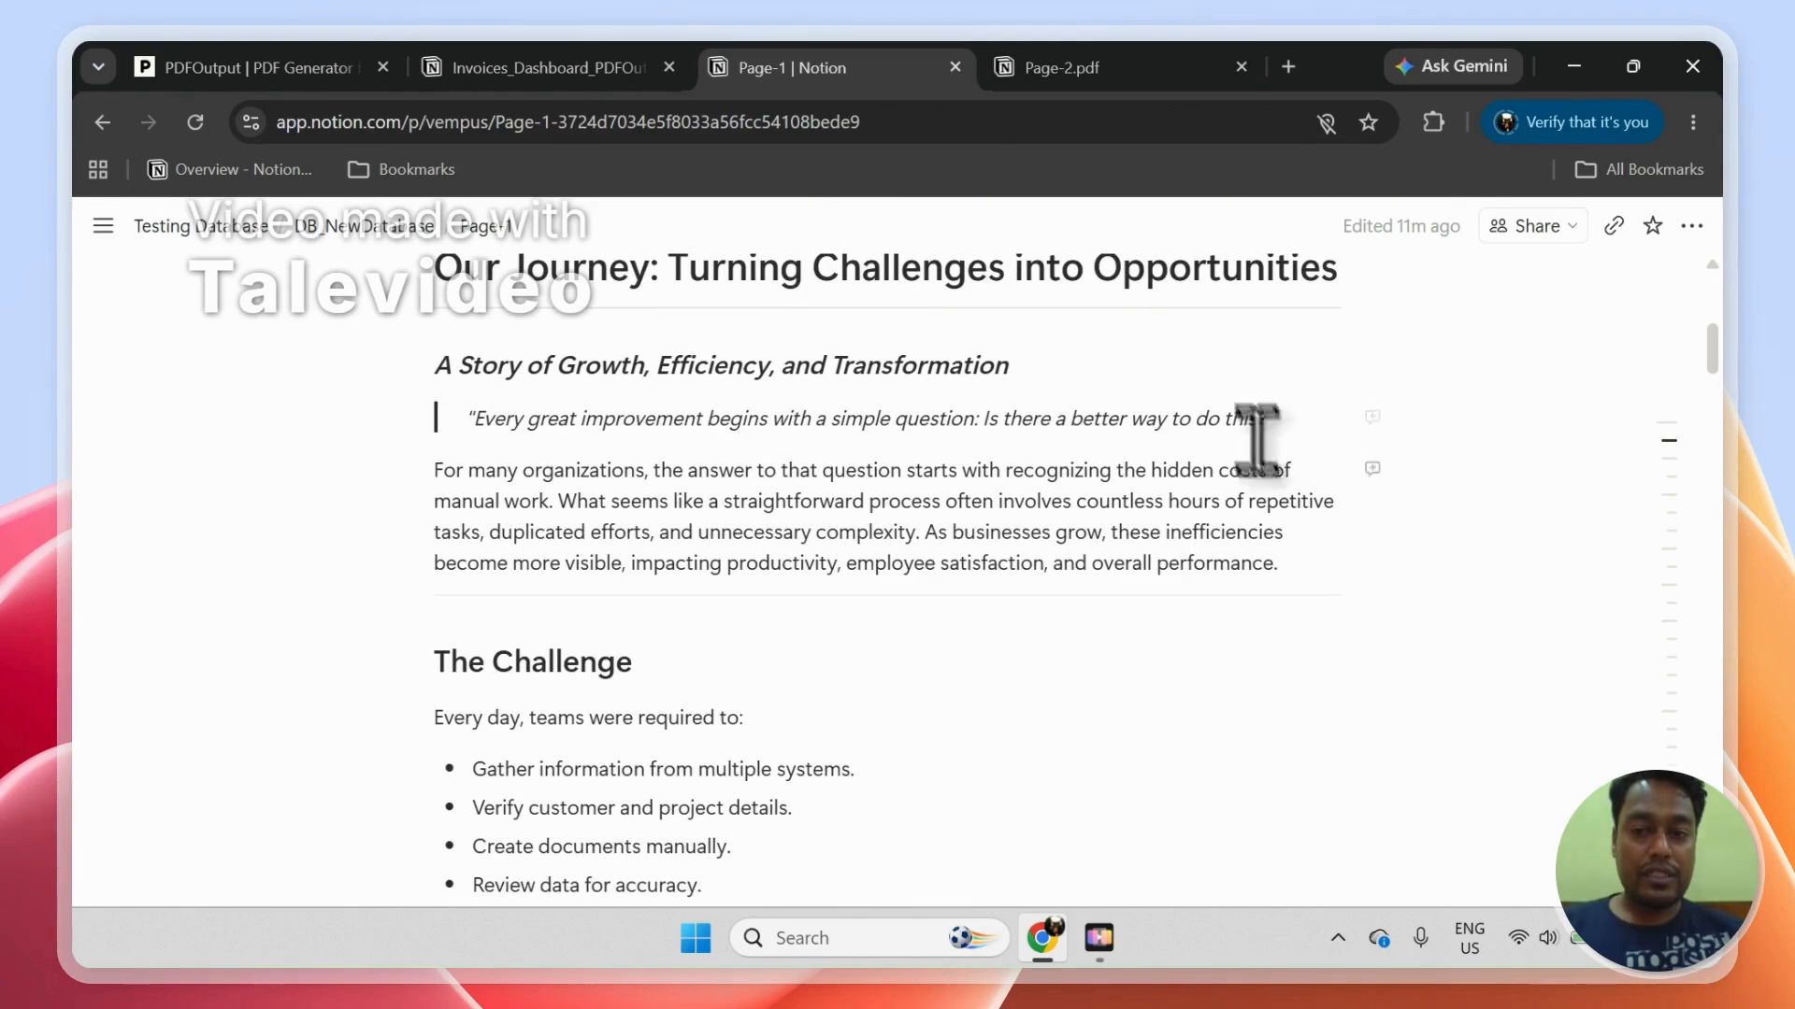
drag(1713, 350, 1729, 308)
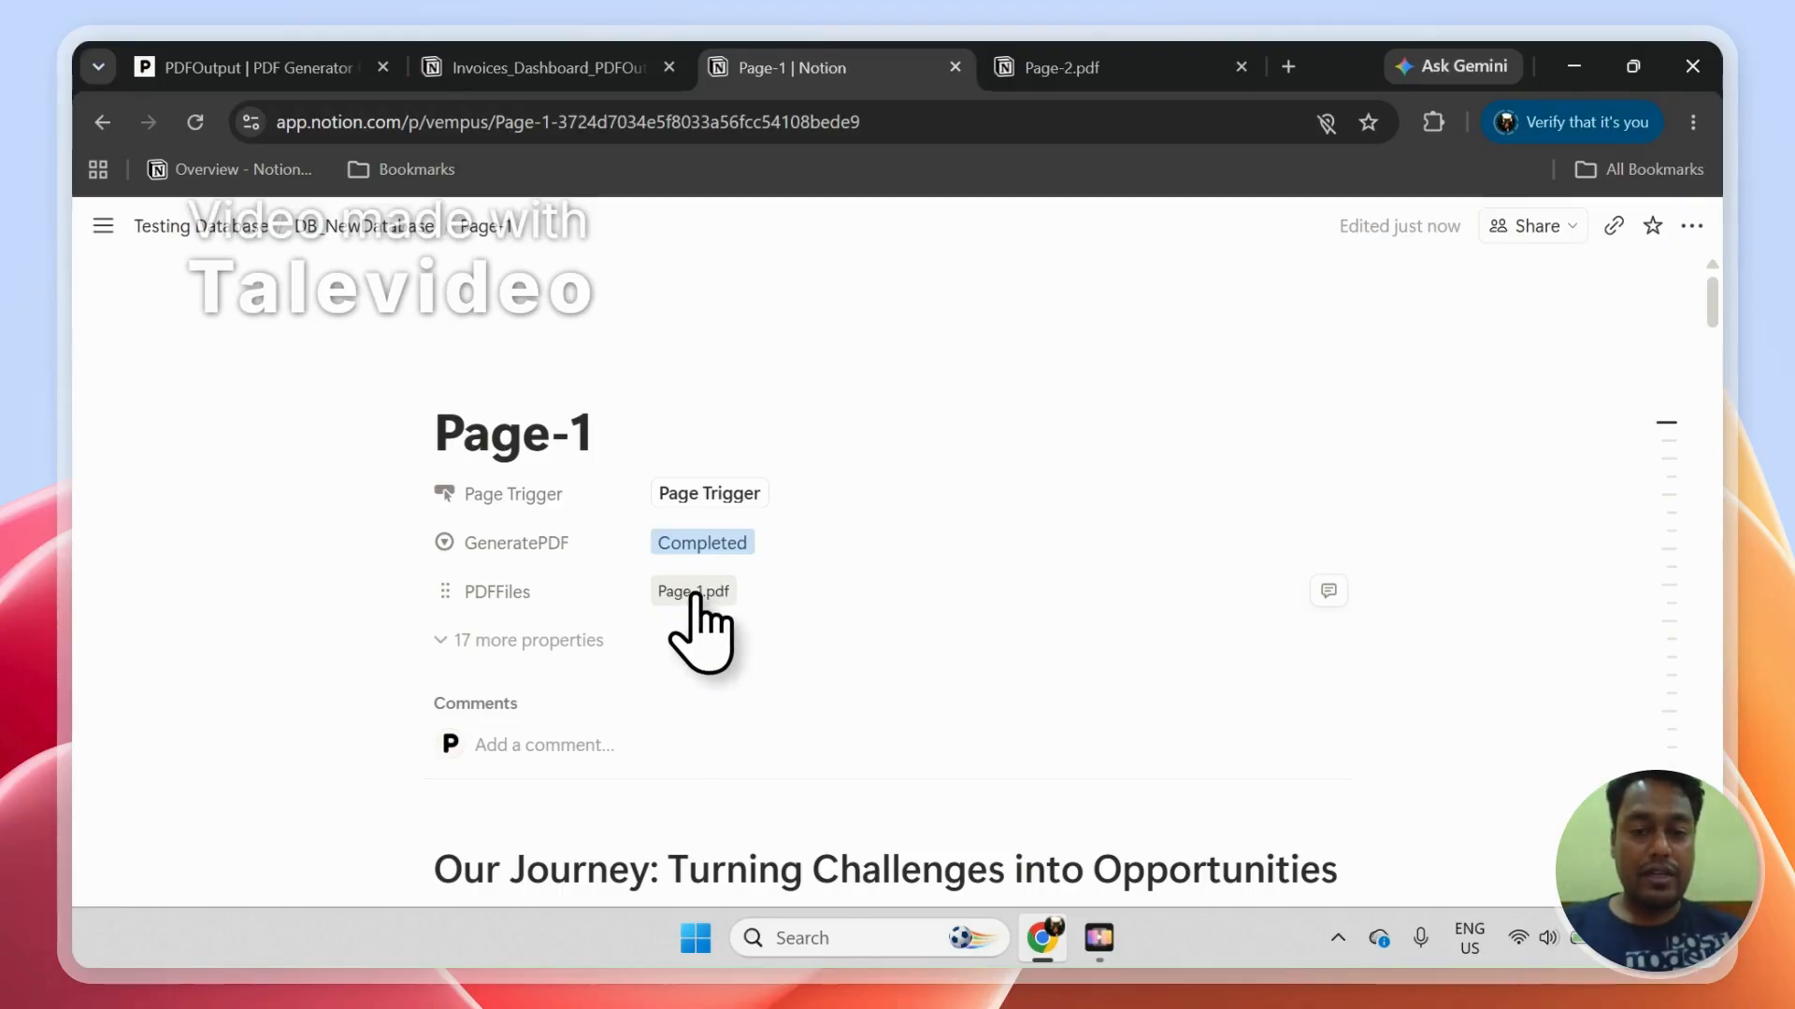
Step: Review the generated Page-1.pdf, then return to the DB_NewDatabase table
click(692, 593)
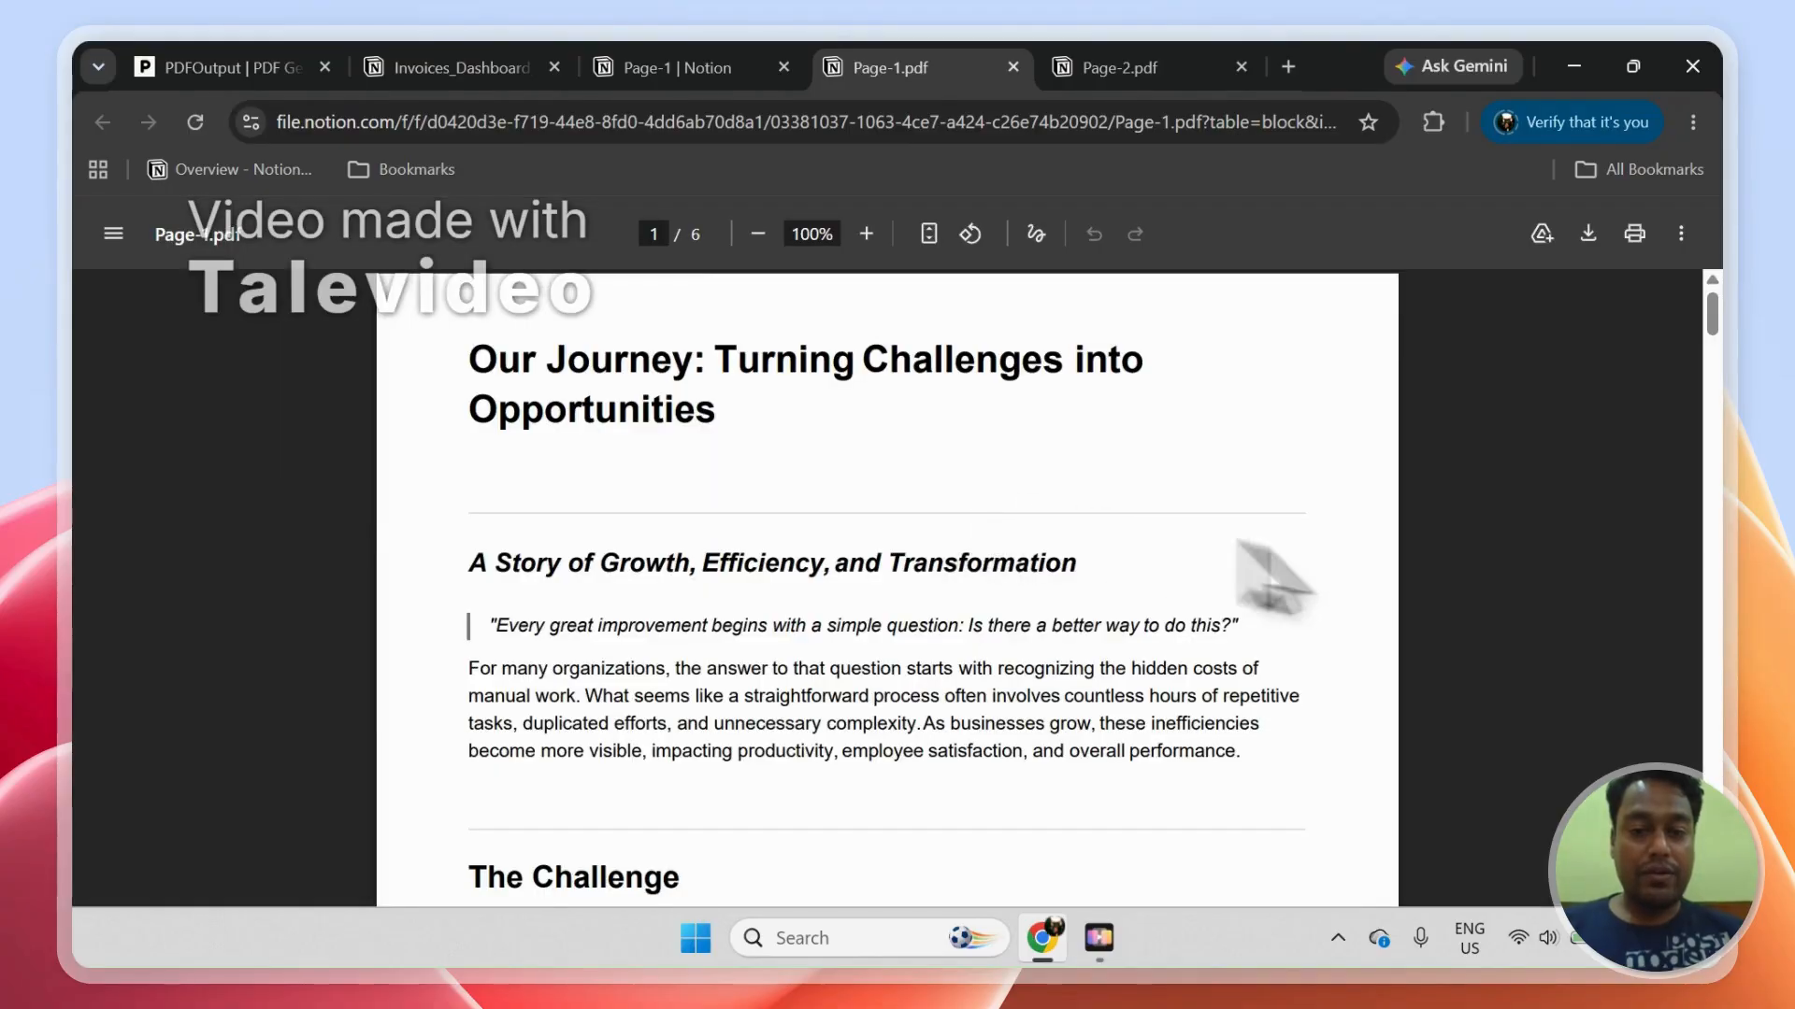
mouse_move(1716, 329)
mouse_down()
mouse_move(1711, 866)
mouse_move(1701, 313)
mouse_up()
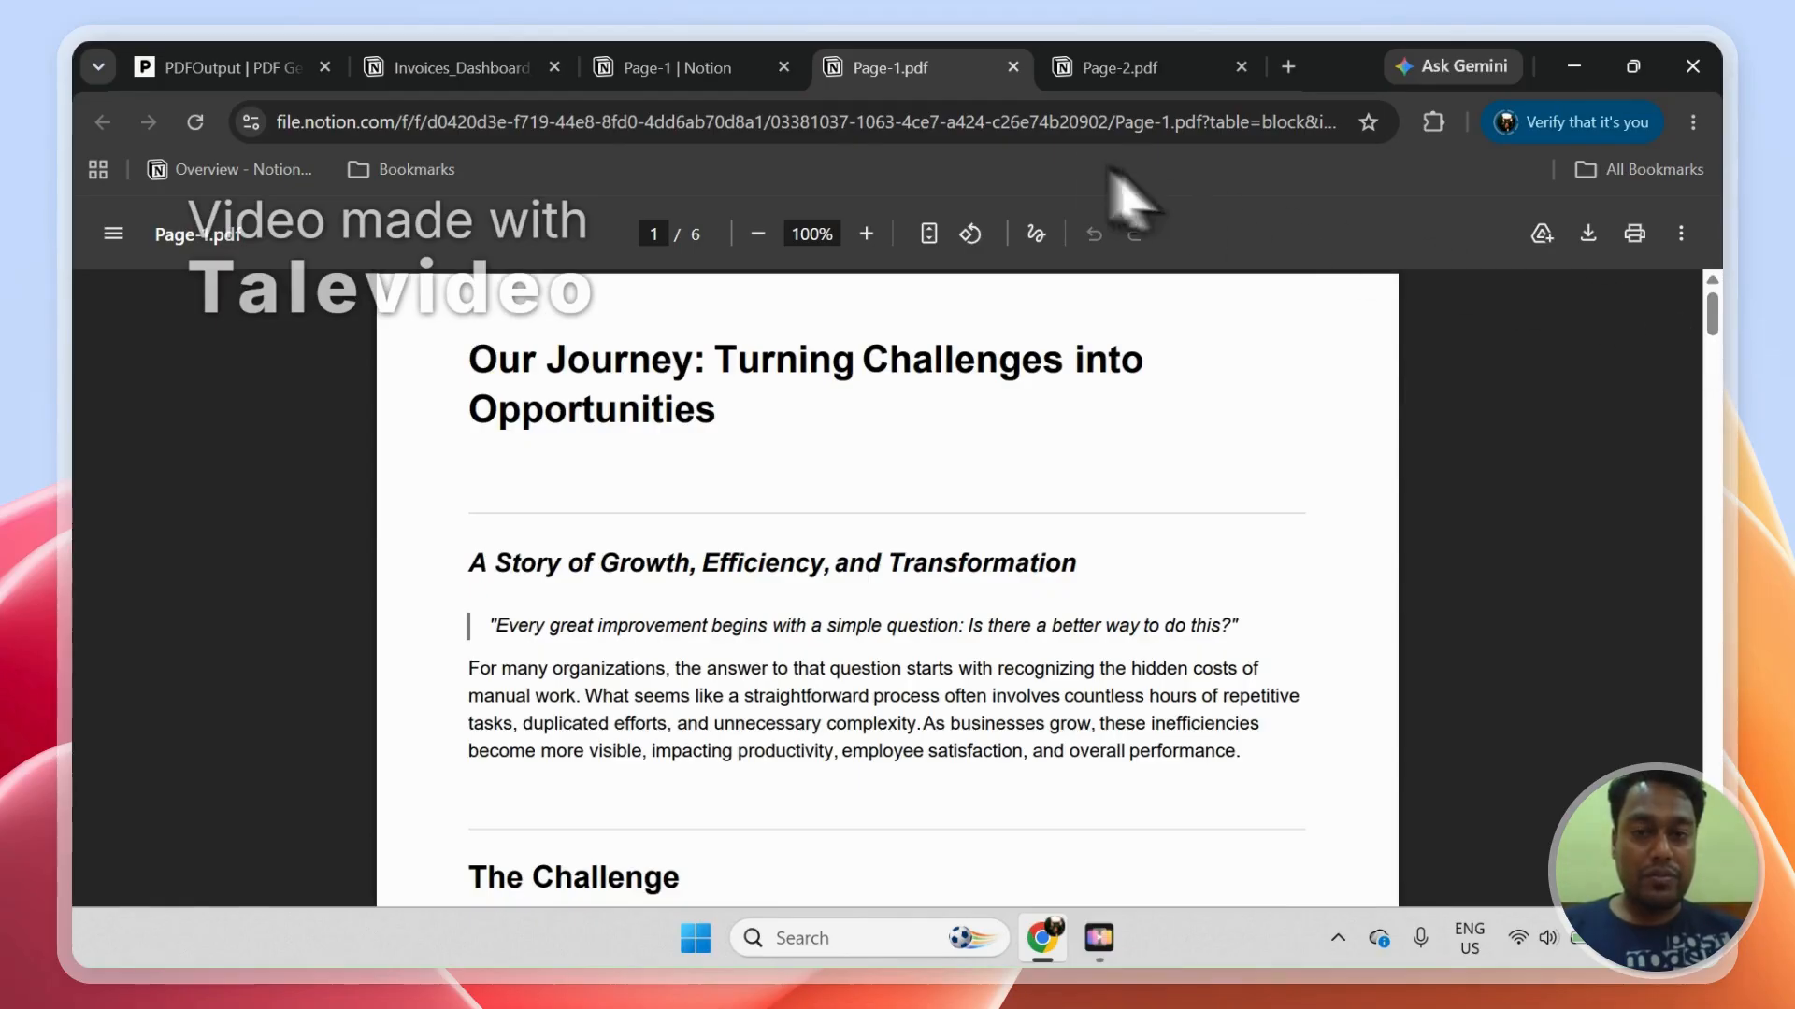
click(1075, 64)
click(678, 58)
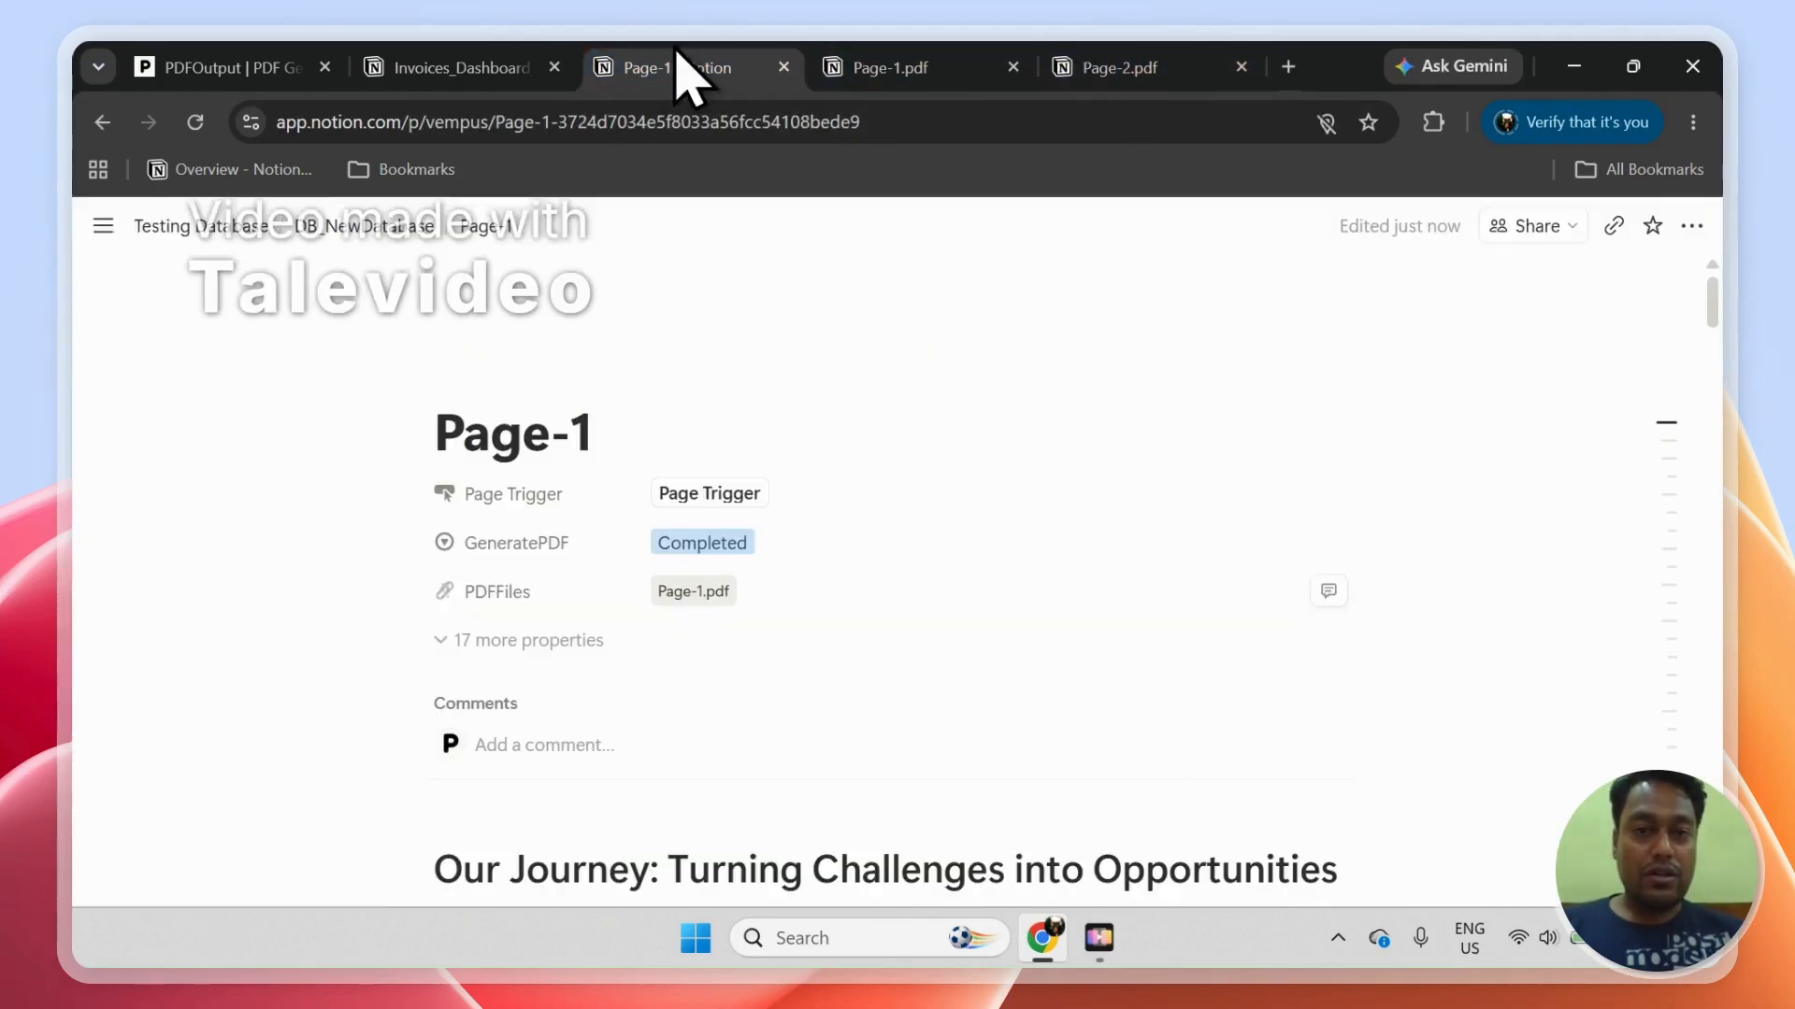
click(398, 232)
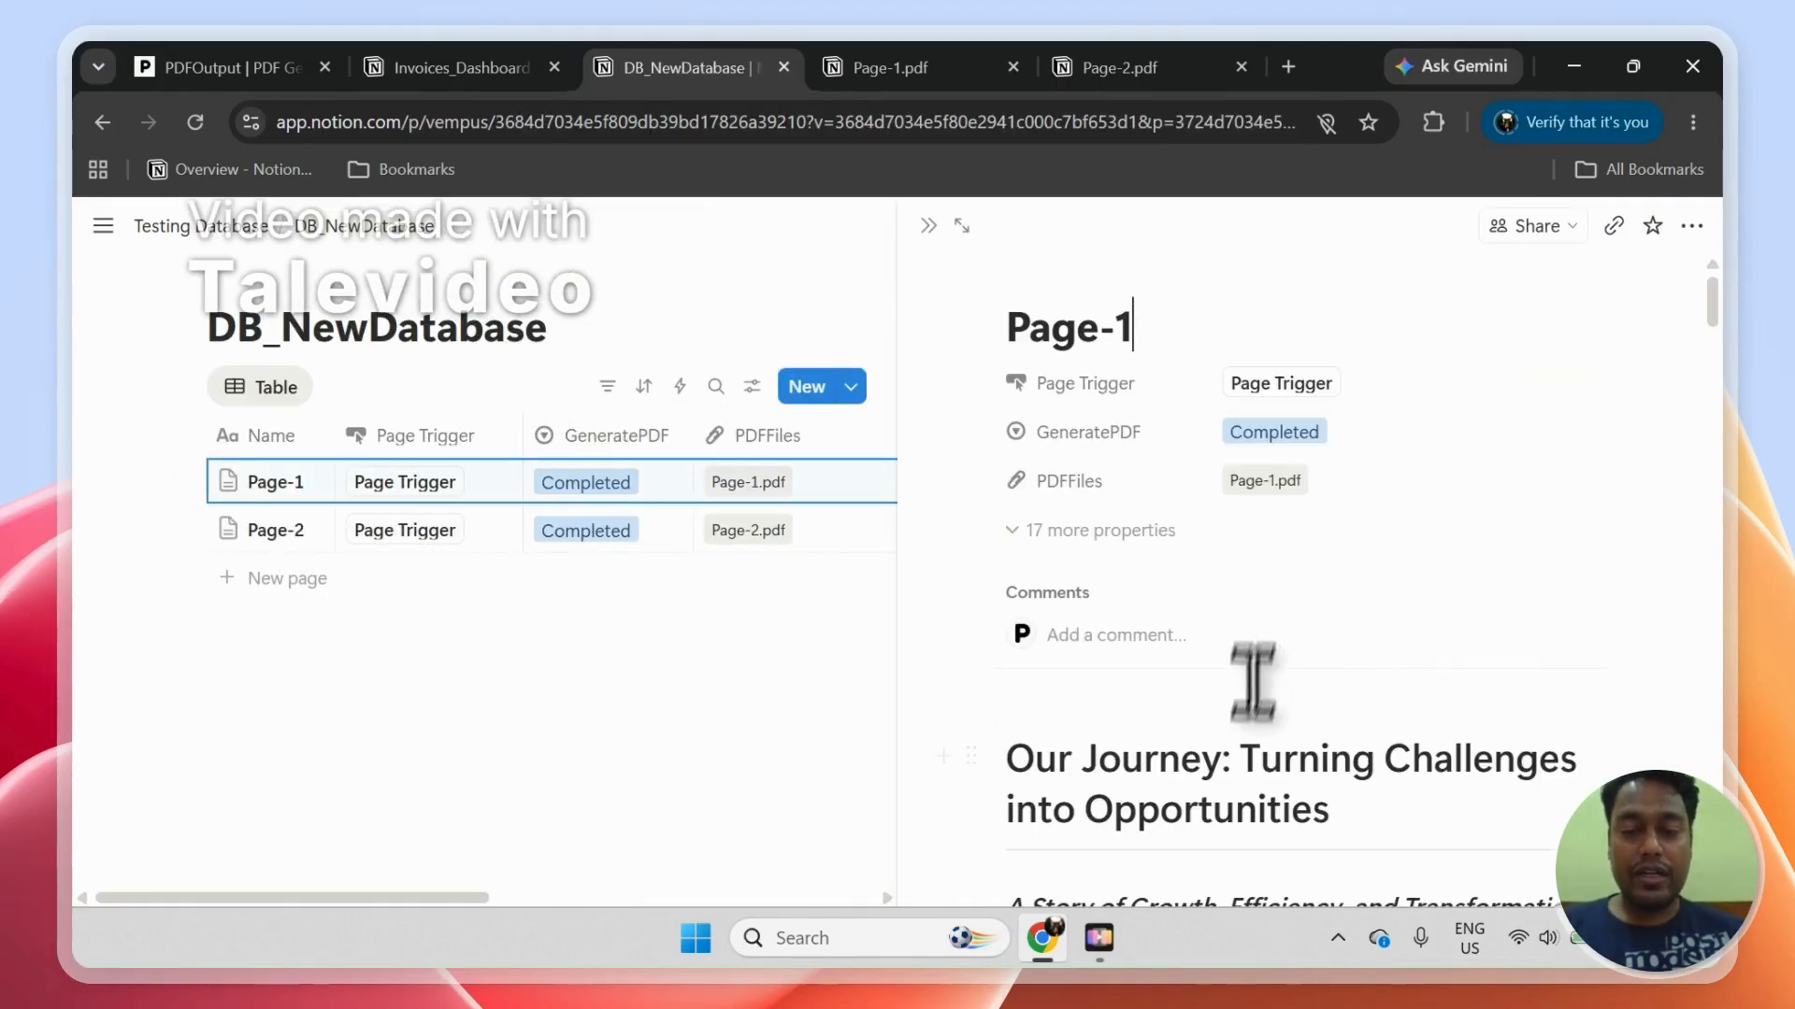
Step: Switch to the Invoices_Dashboard_PDFOutput page and open invoice INV-001 from DB_Invoices as a full page
click(481, 70)
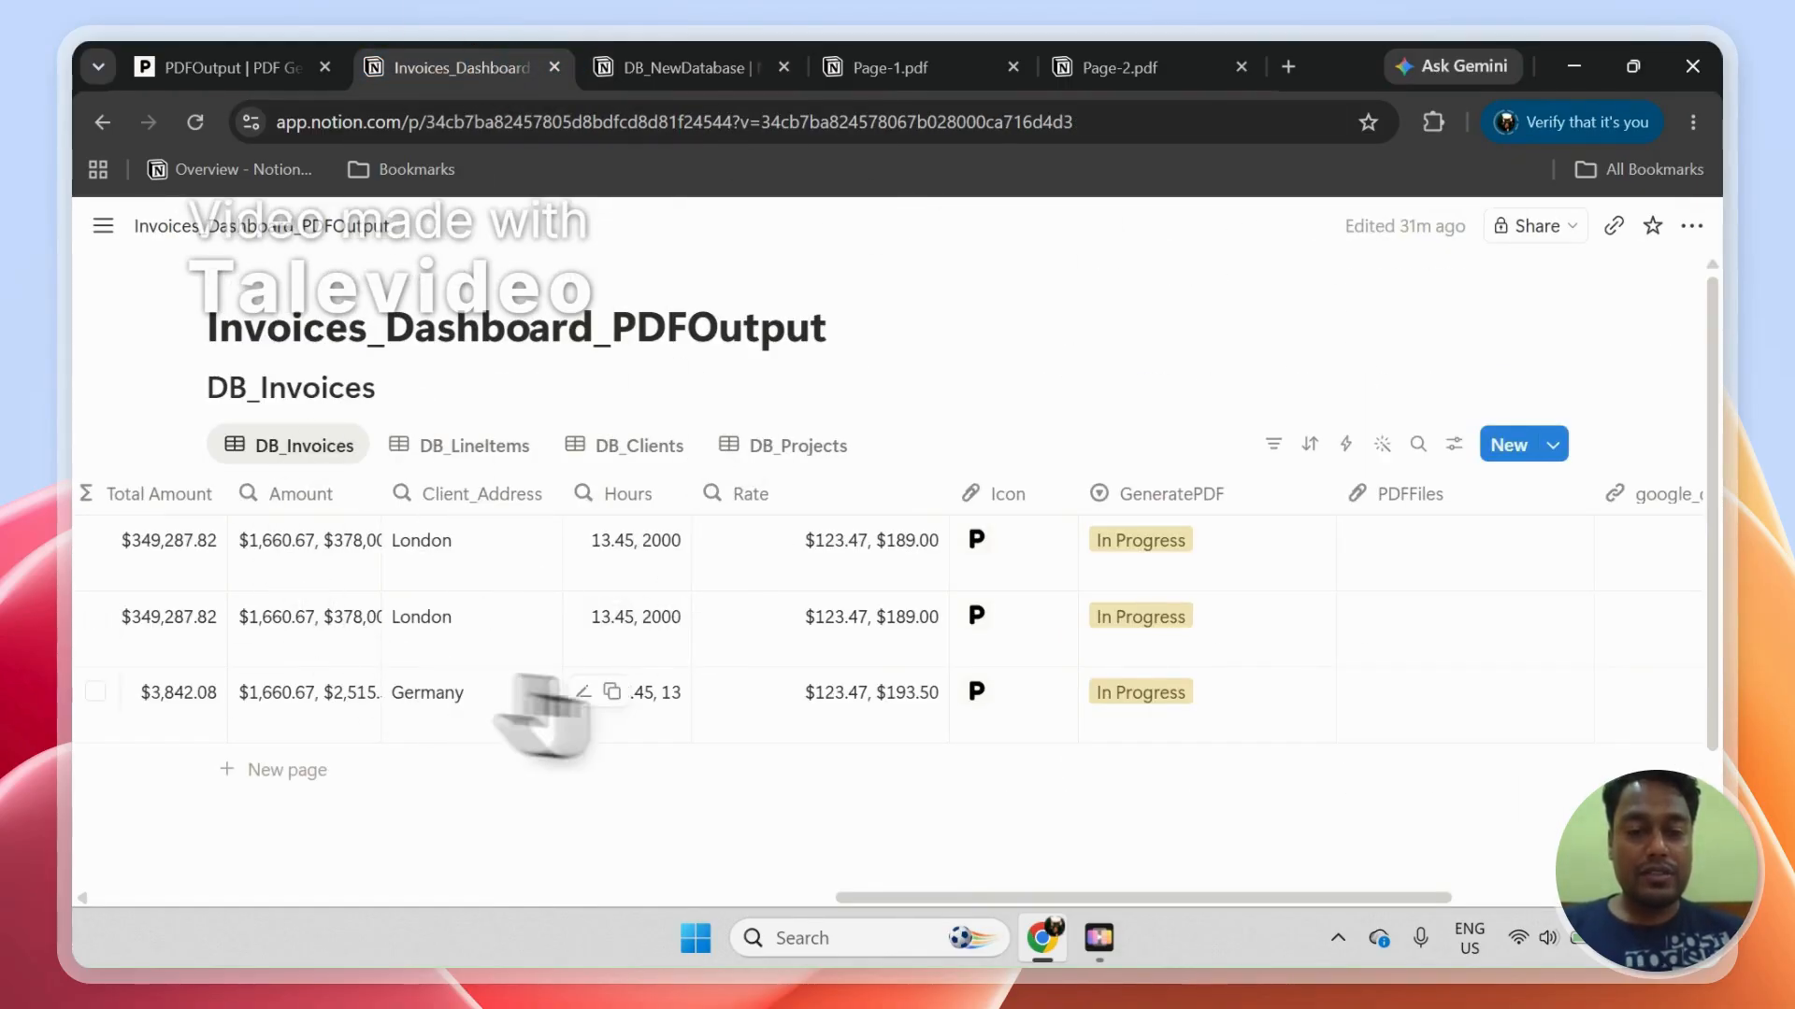
drag(903, 899, 144, 849)
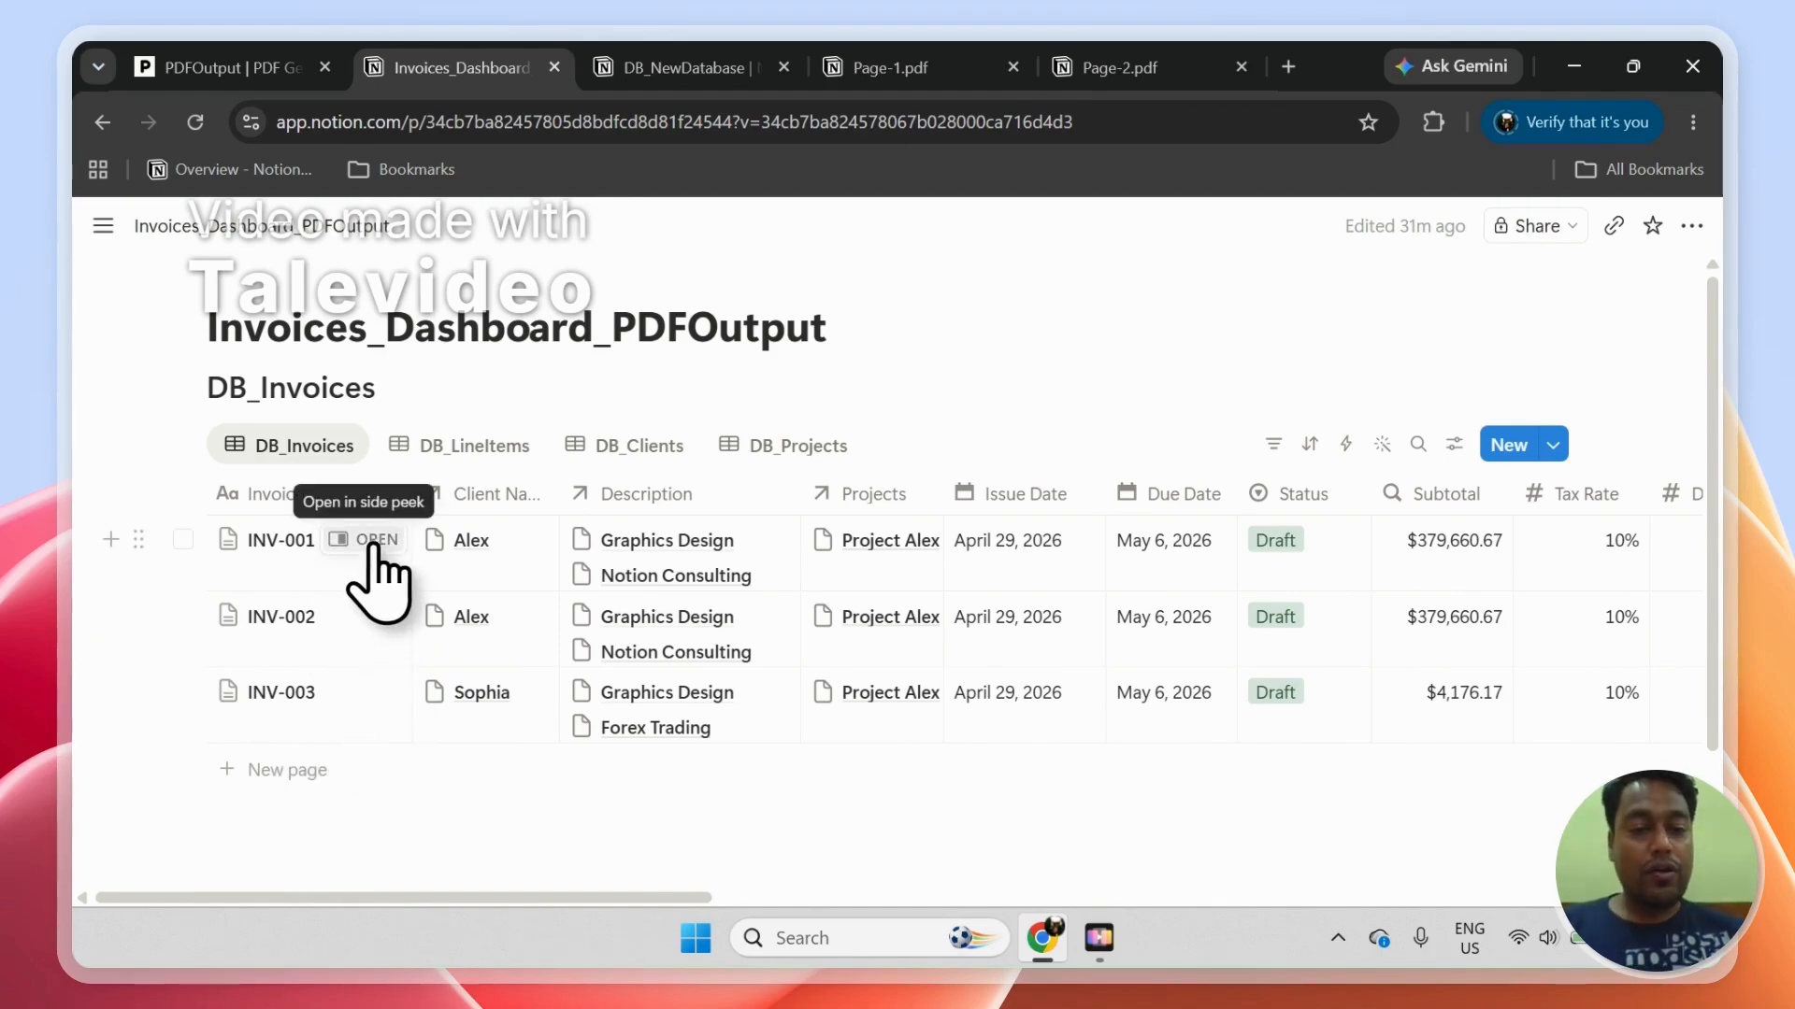
click(375, 542)
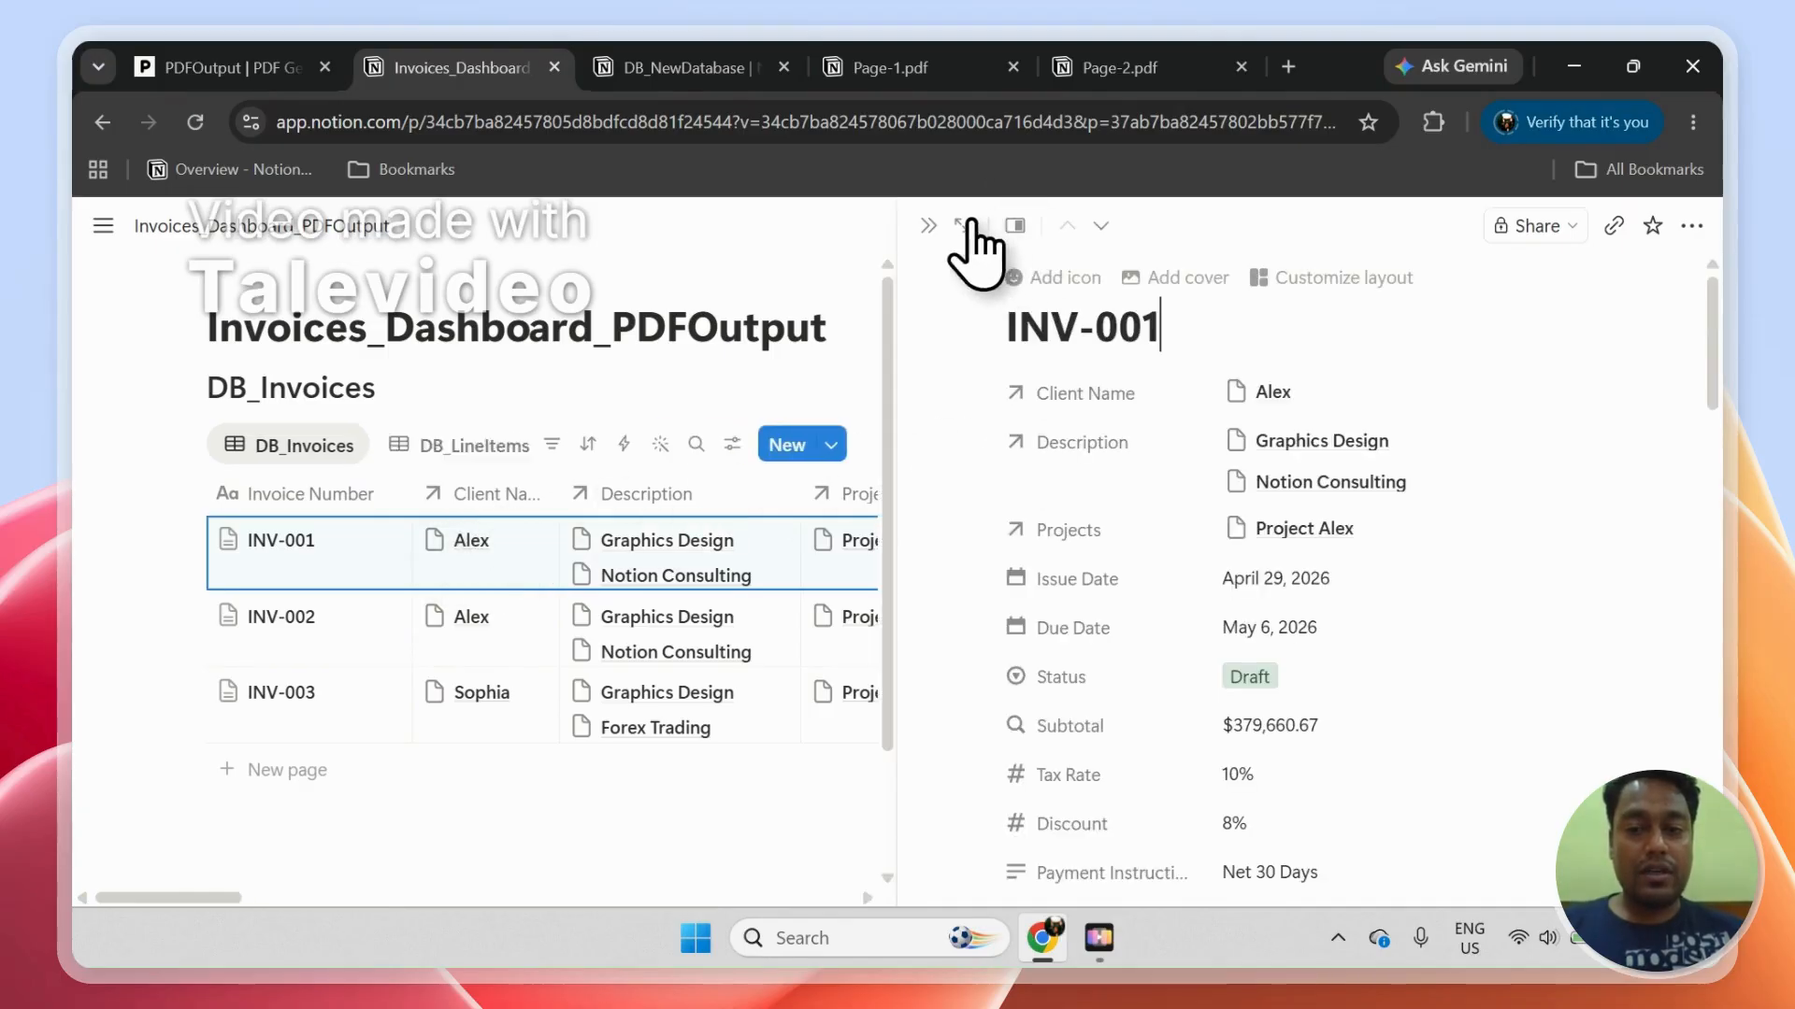
click(967, 227)
Step: Examine how the placeholders in the INV-001 page body, such as {{Invoice Number}}, {{Issue Date}} and {{Icon}}, correspond to the page's properties
drag(1720, 364, 1725, 635)
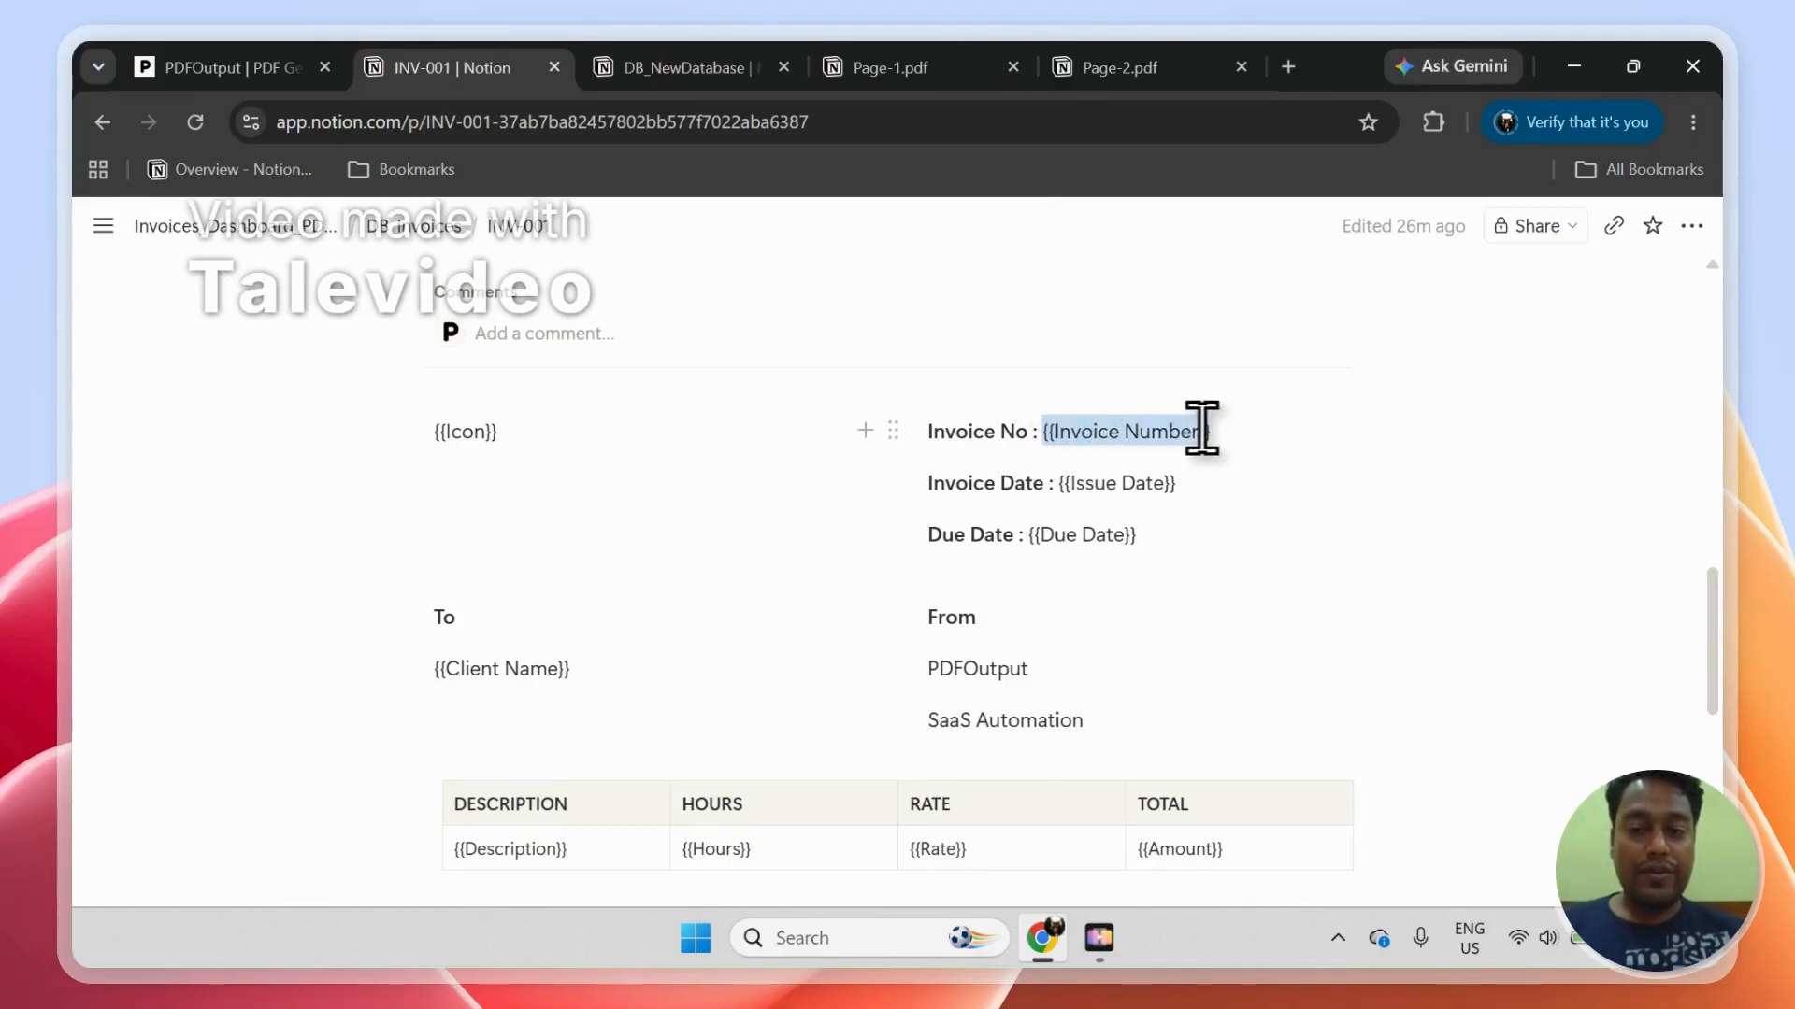
click(1064, 488)
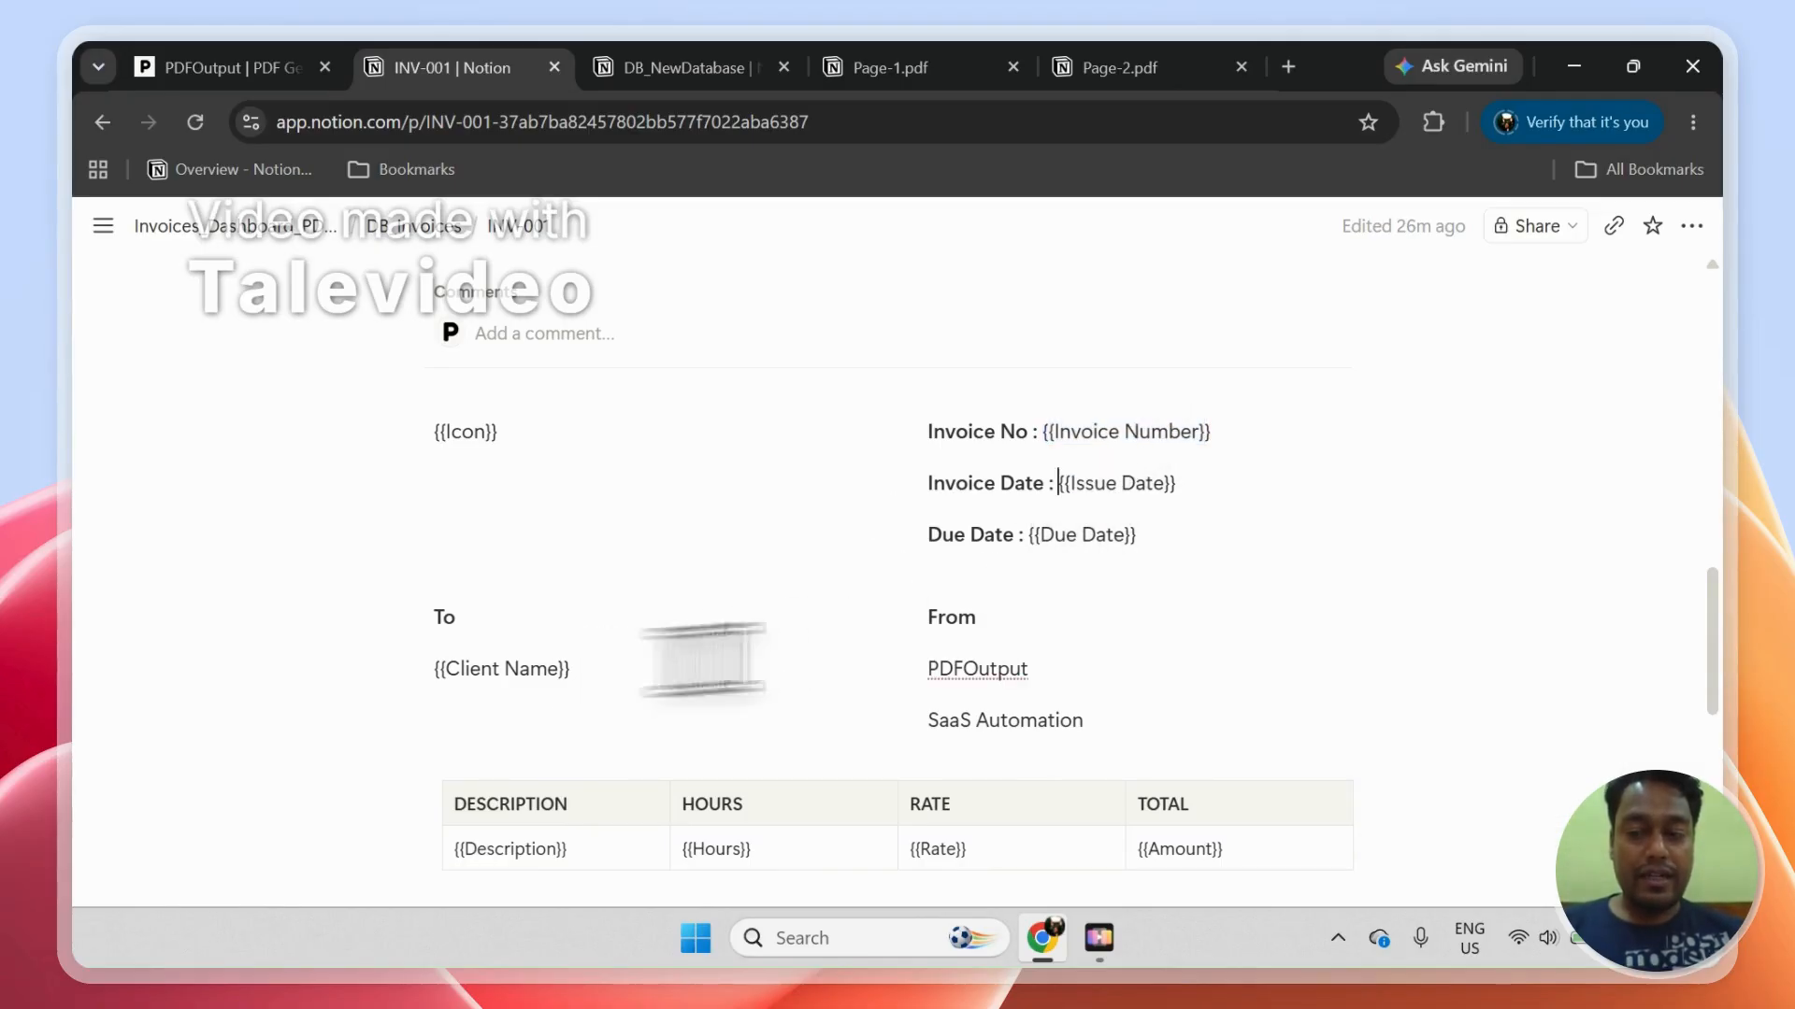
drag(1715, 611, 1725, 668)
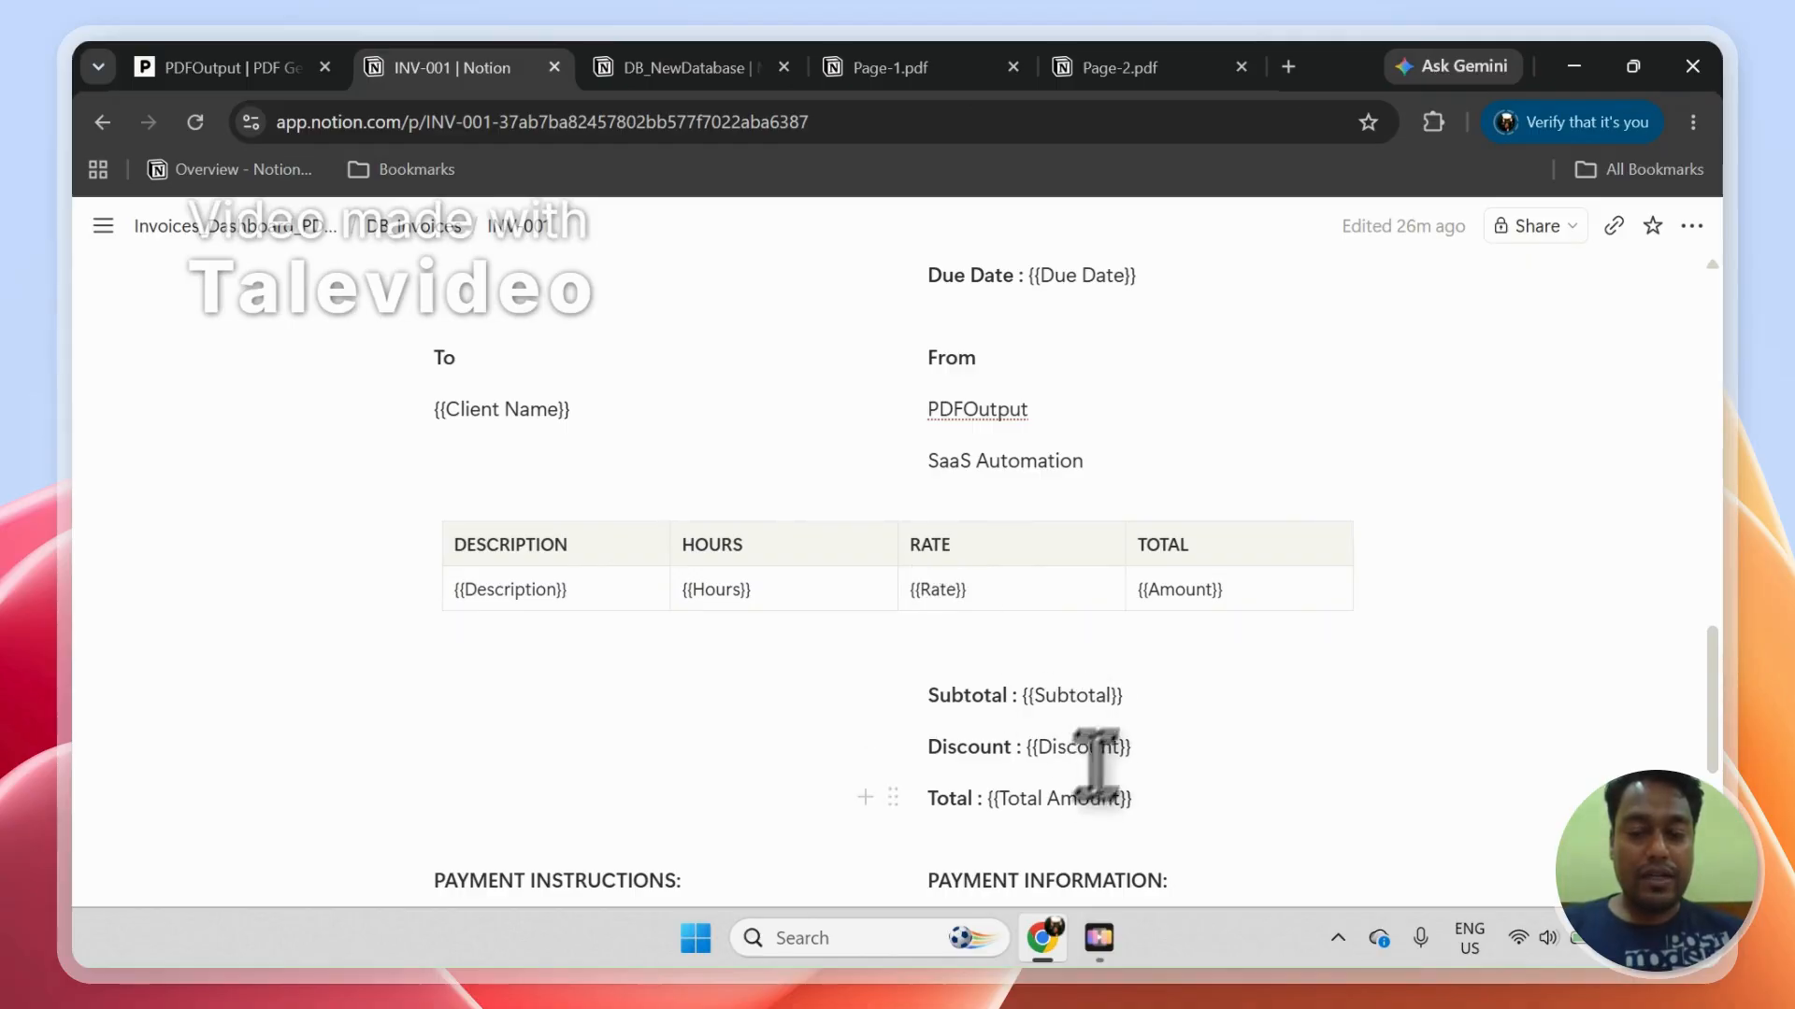
drag(1715, 762, 1675, 420)
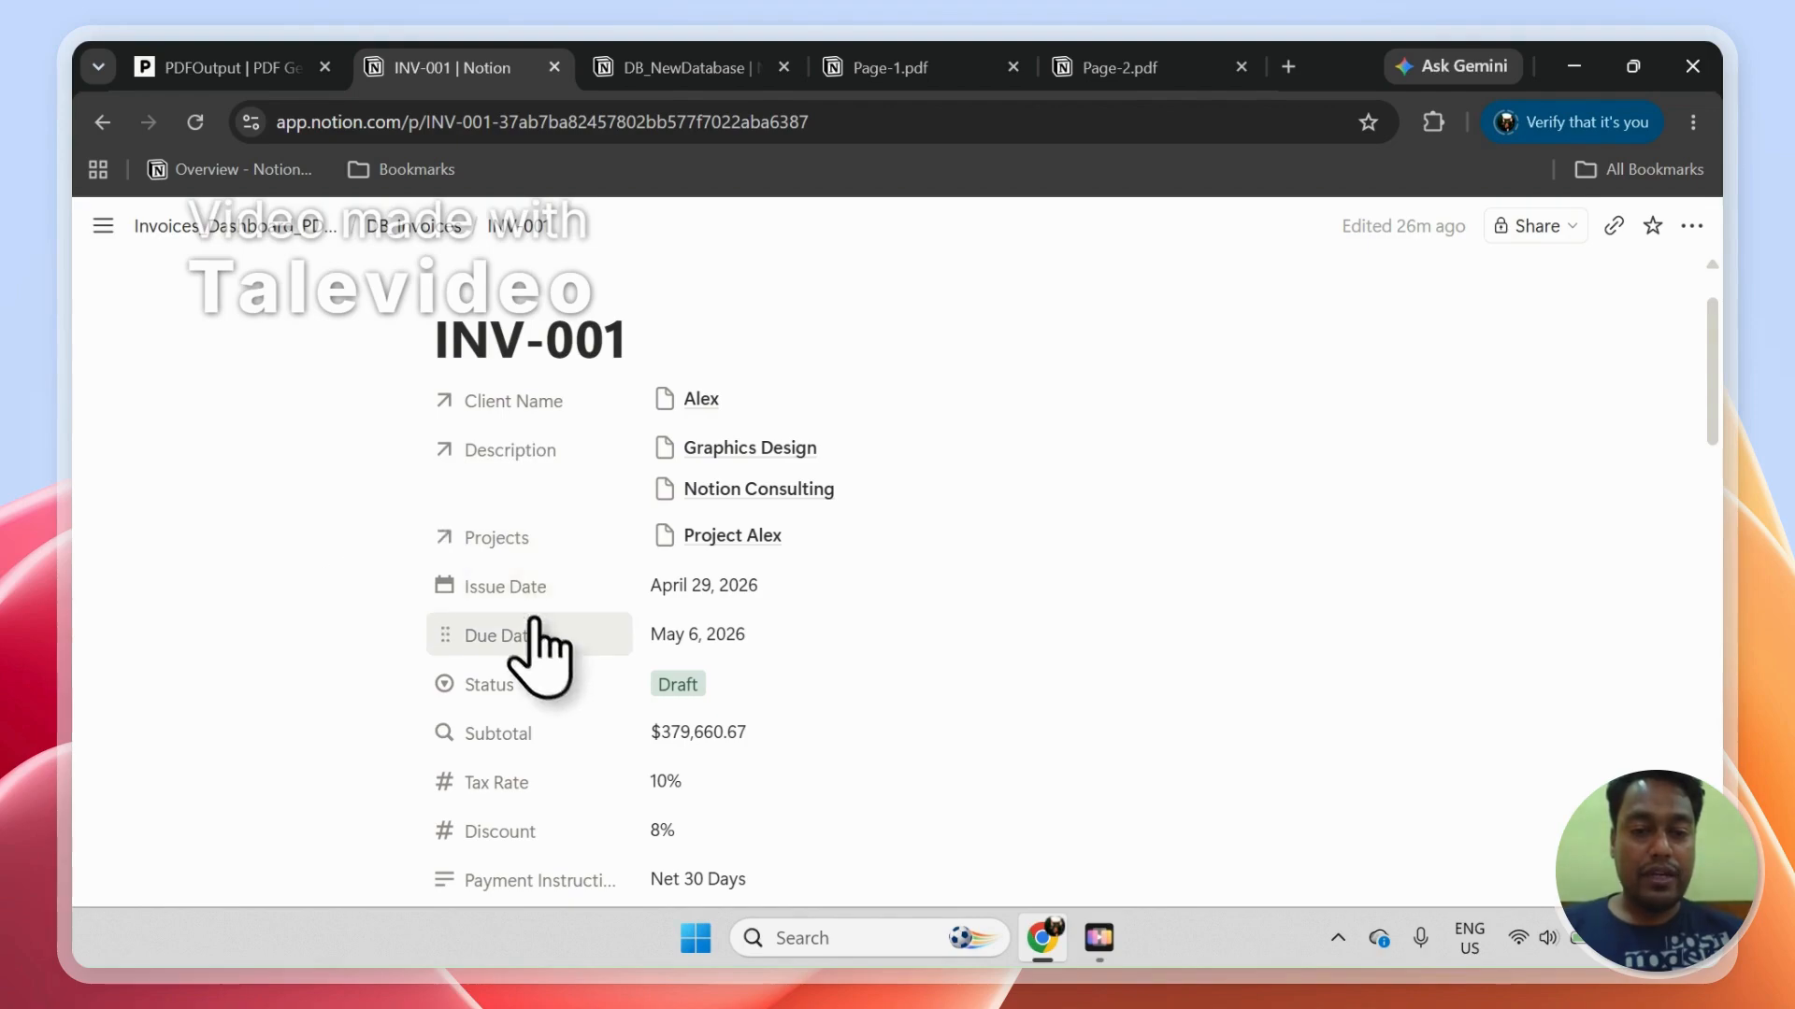
drag(1712, 402, 1716, 687)
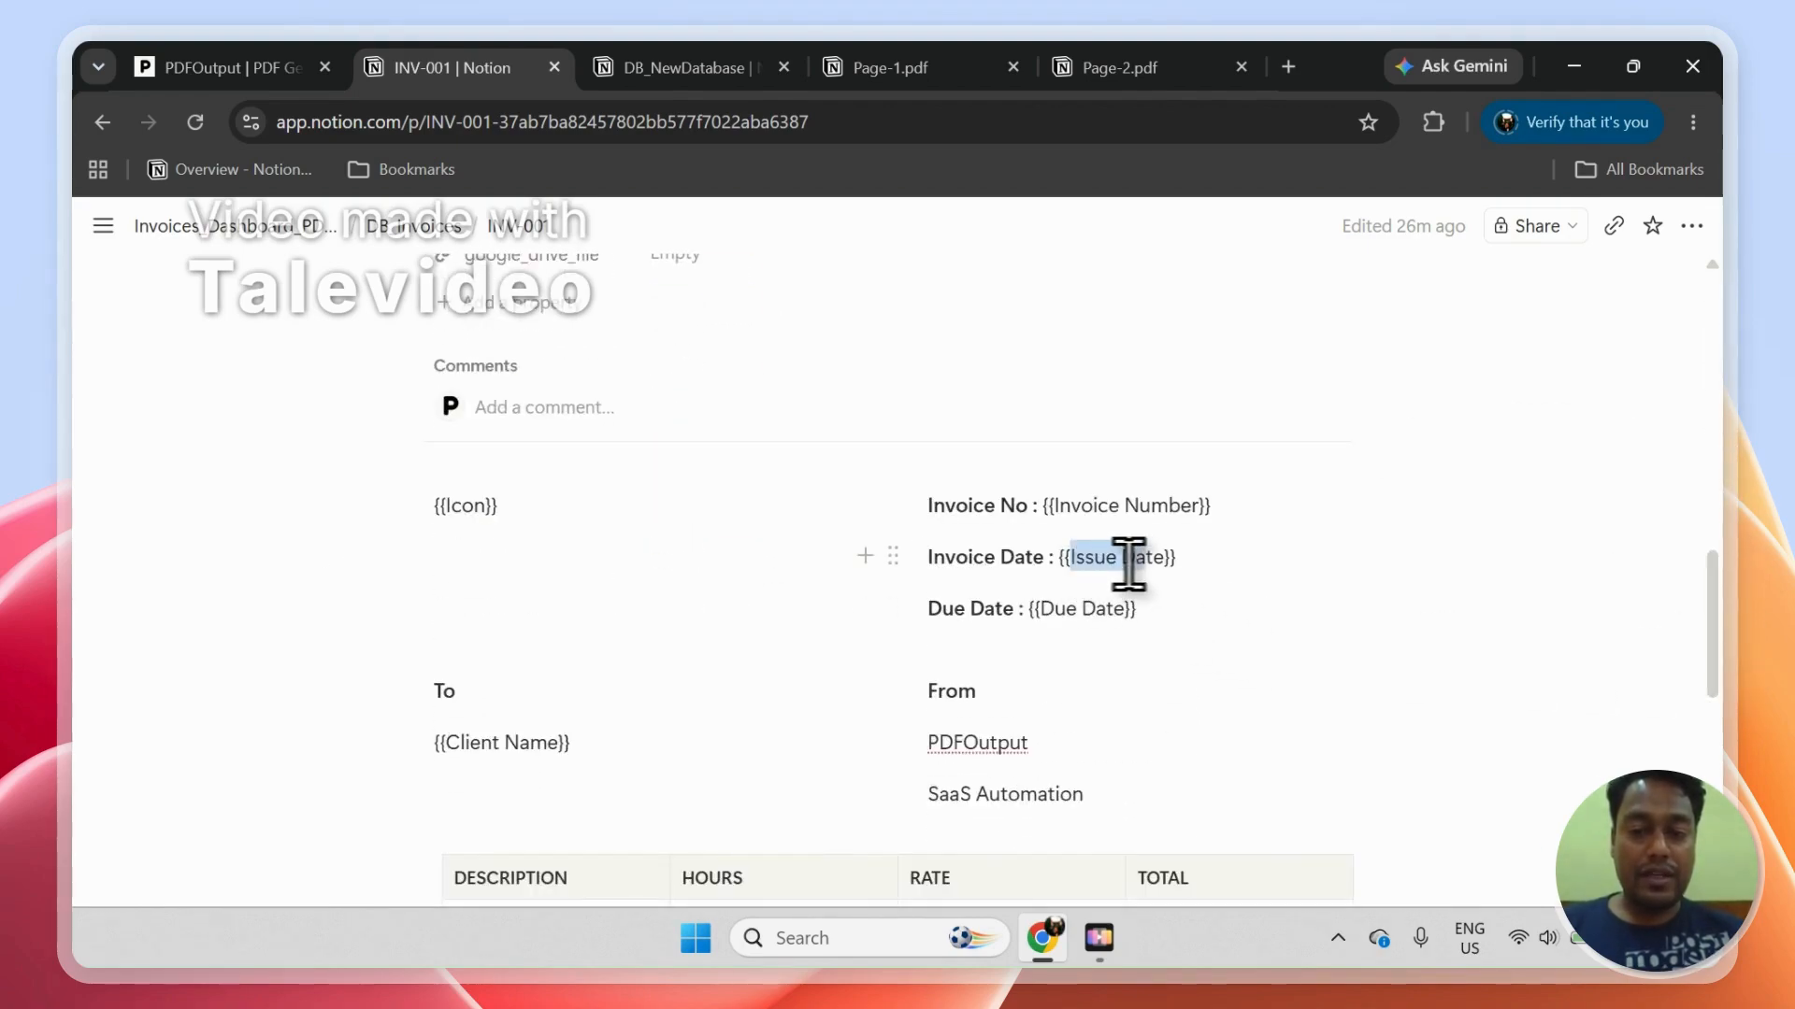
drag(1166, 566, 1171, 568)
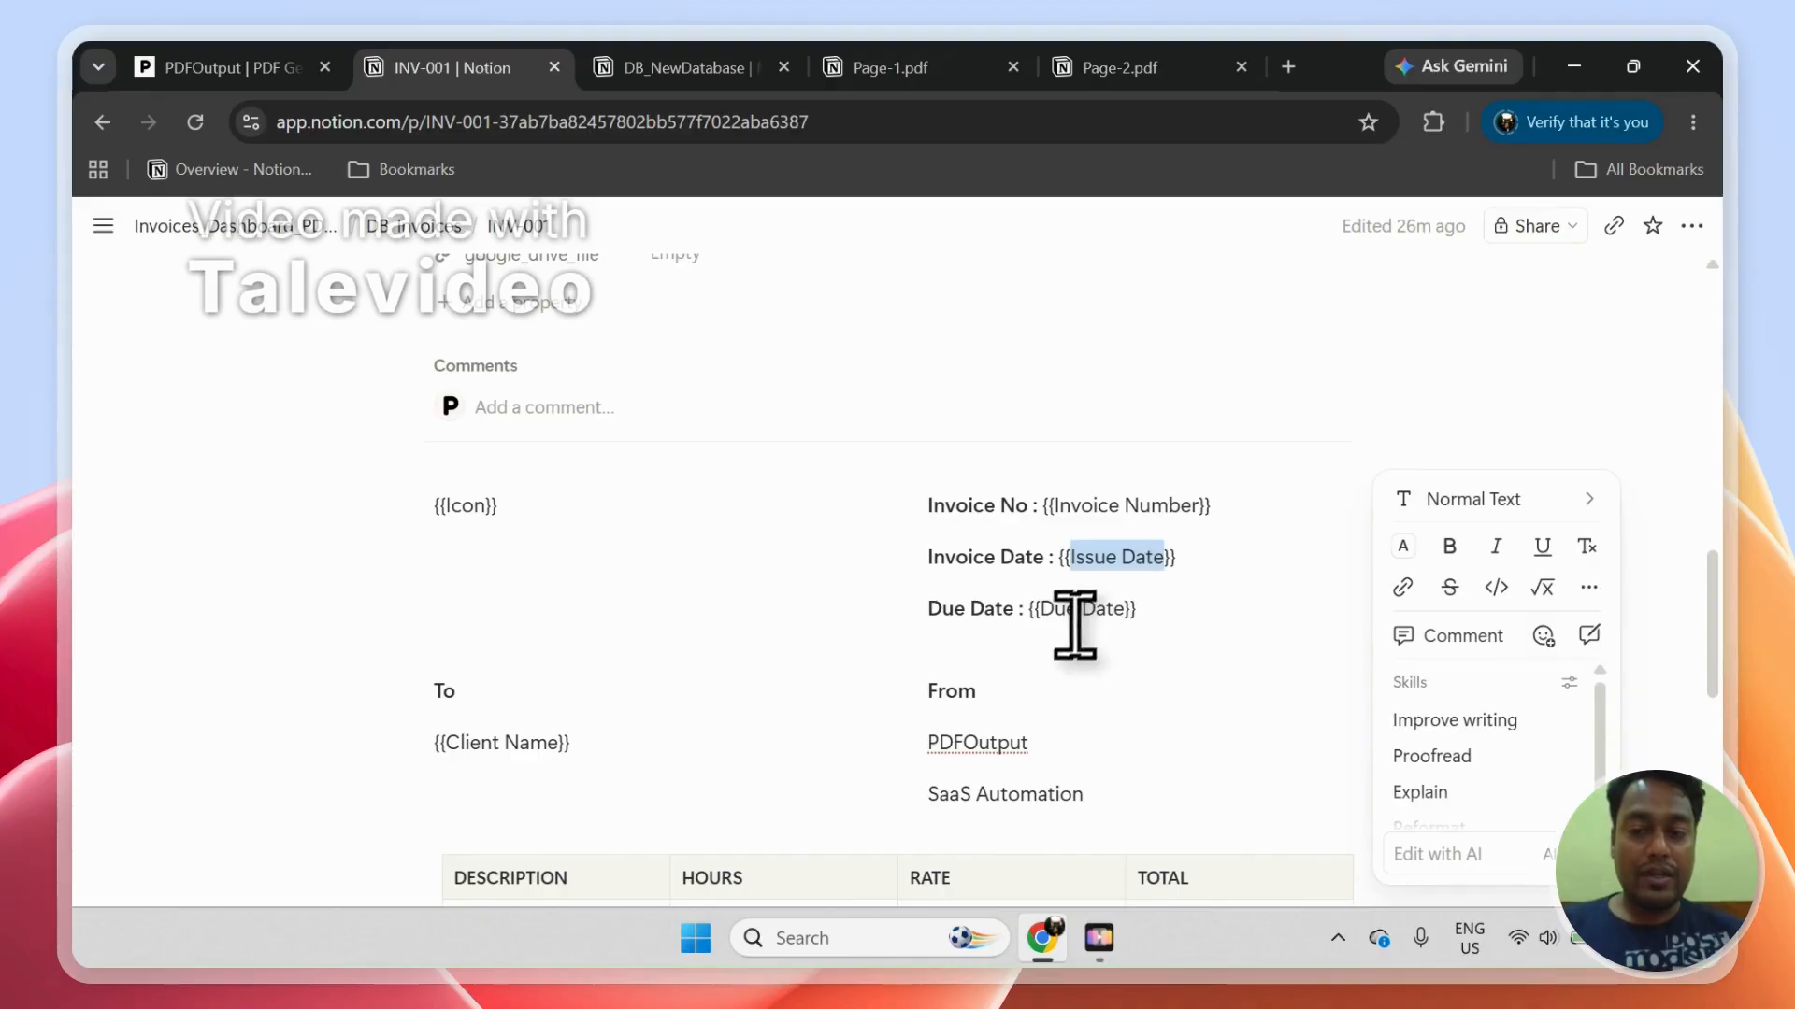
click(1115, 565)
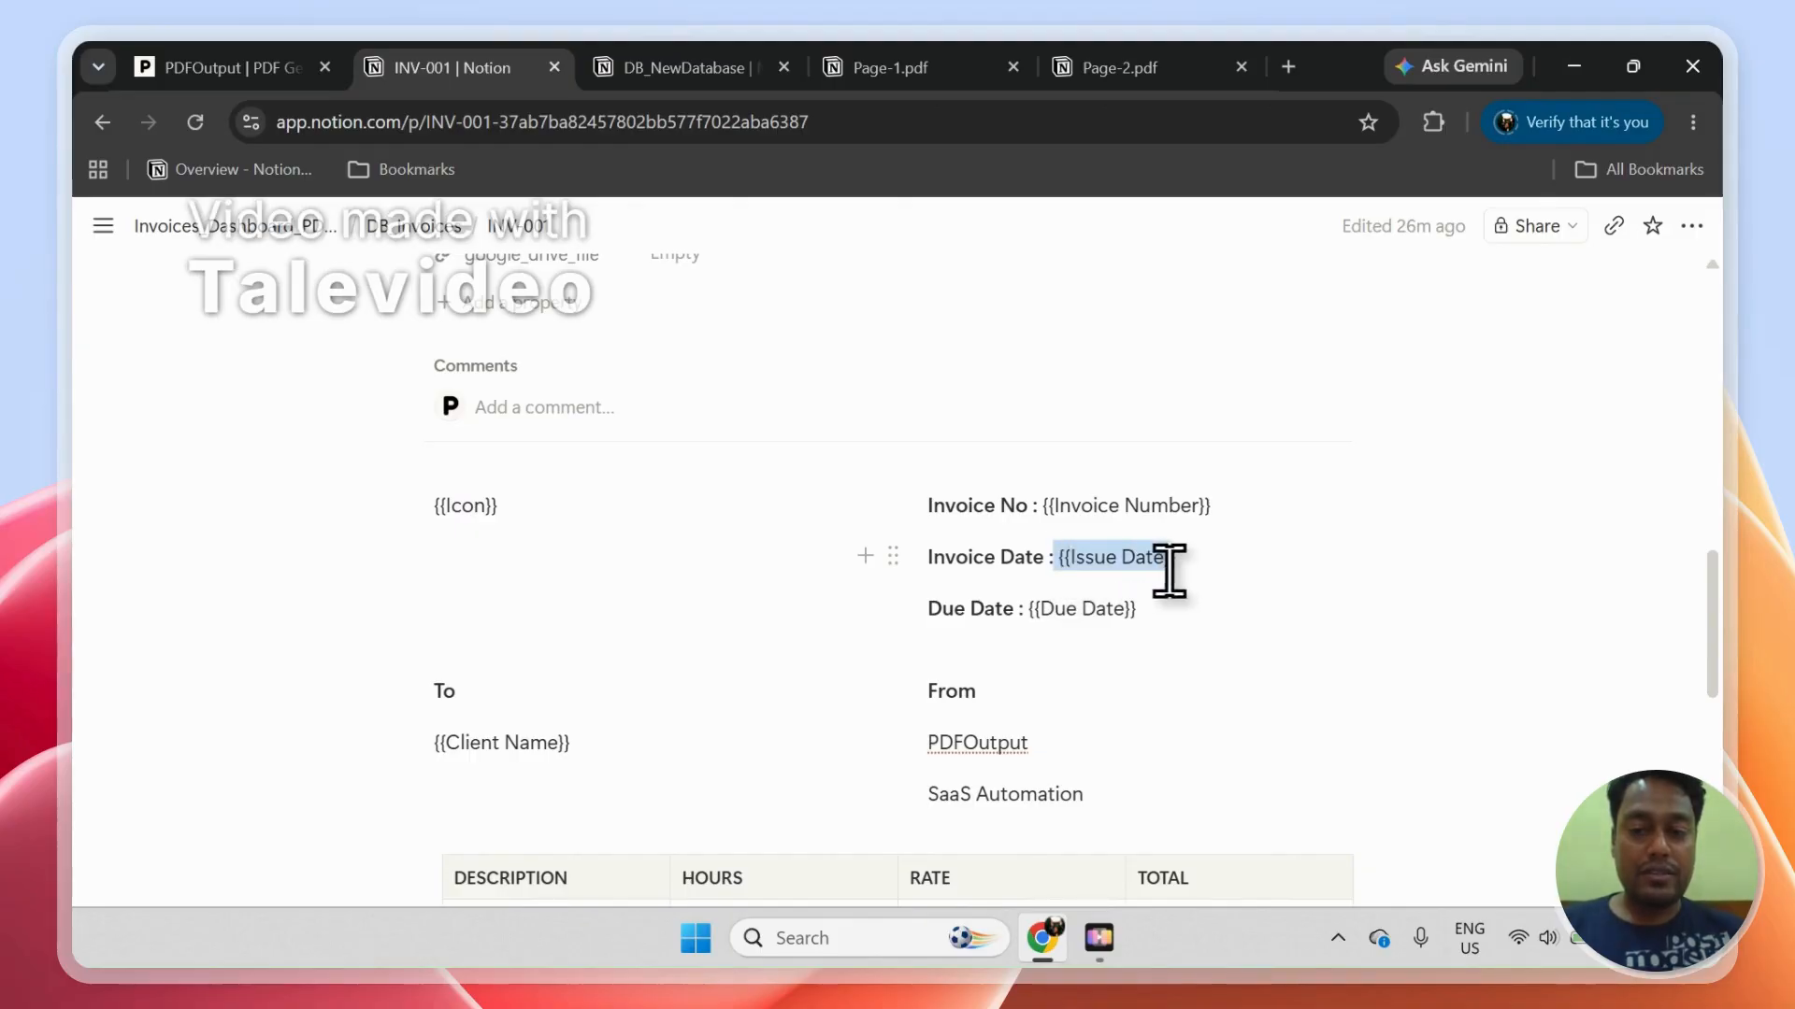
drag(1212, 559, 1212, 561)
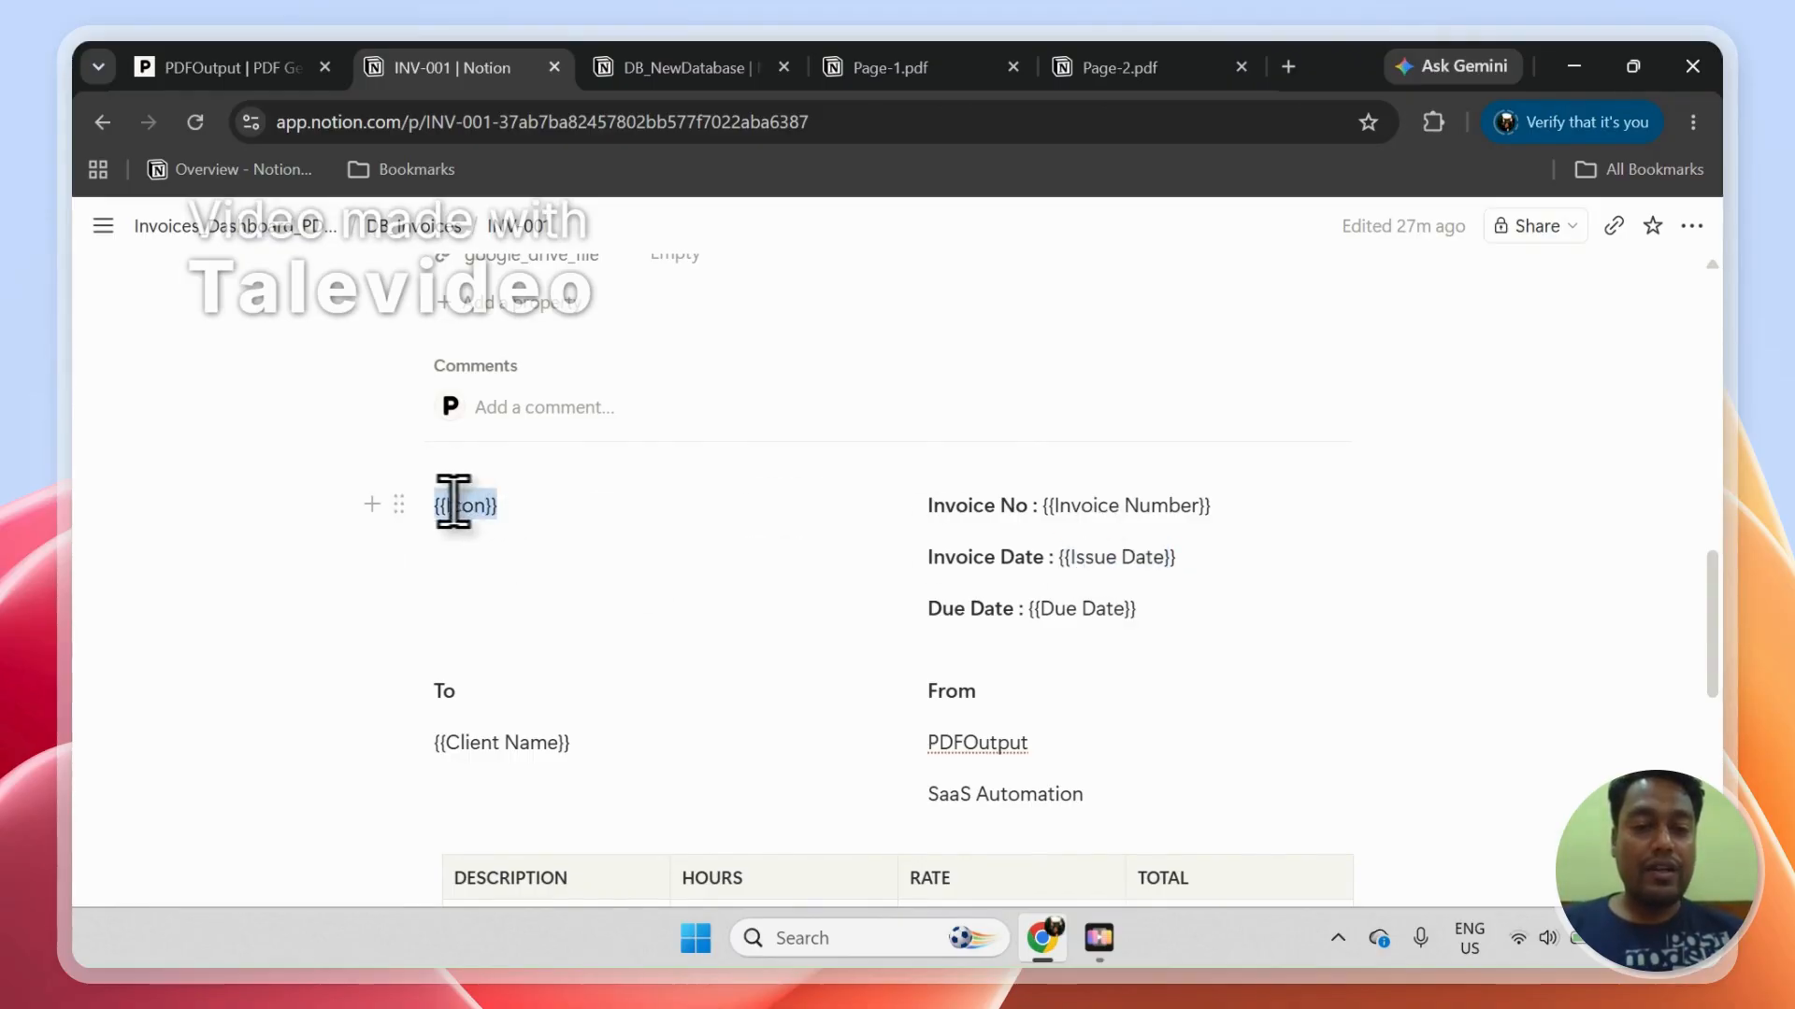
drag(1712, 633, 1708, 548)
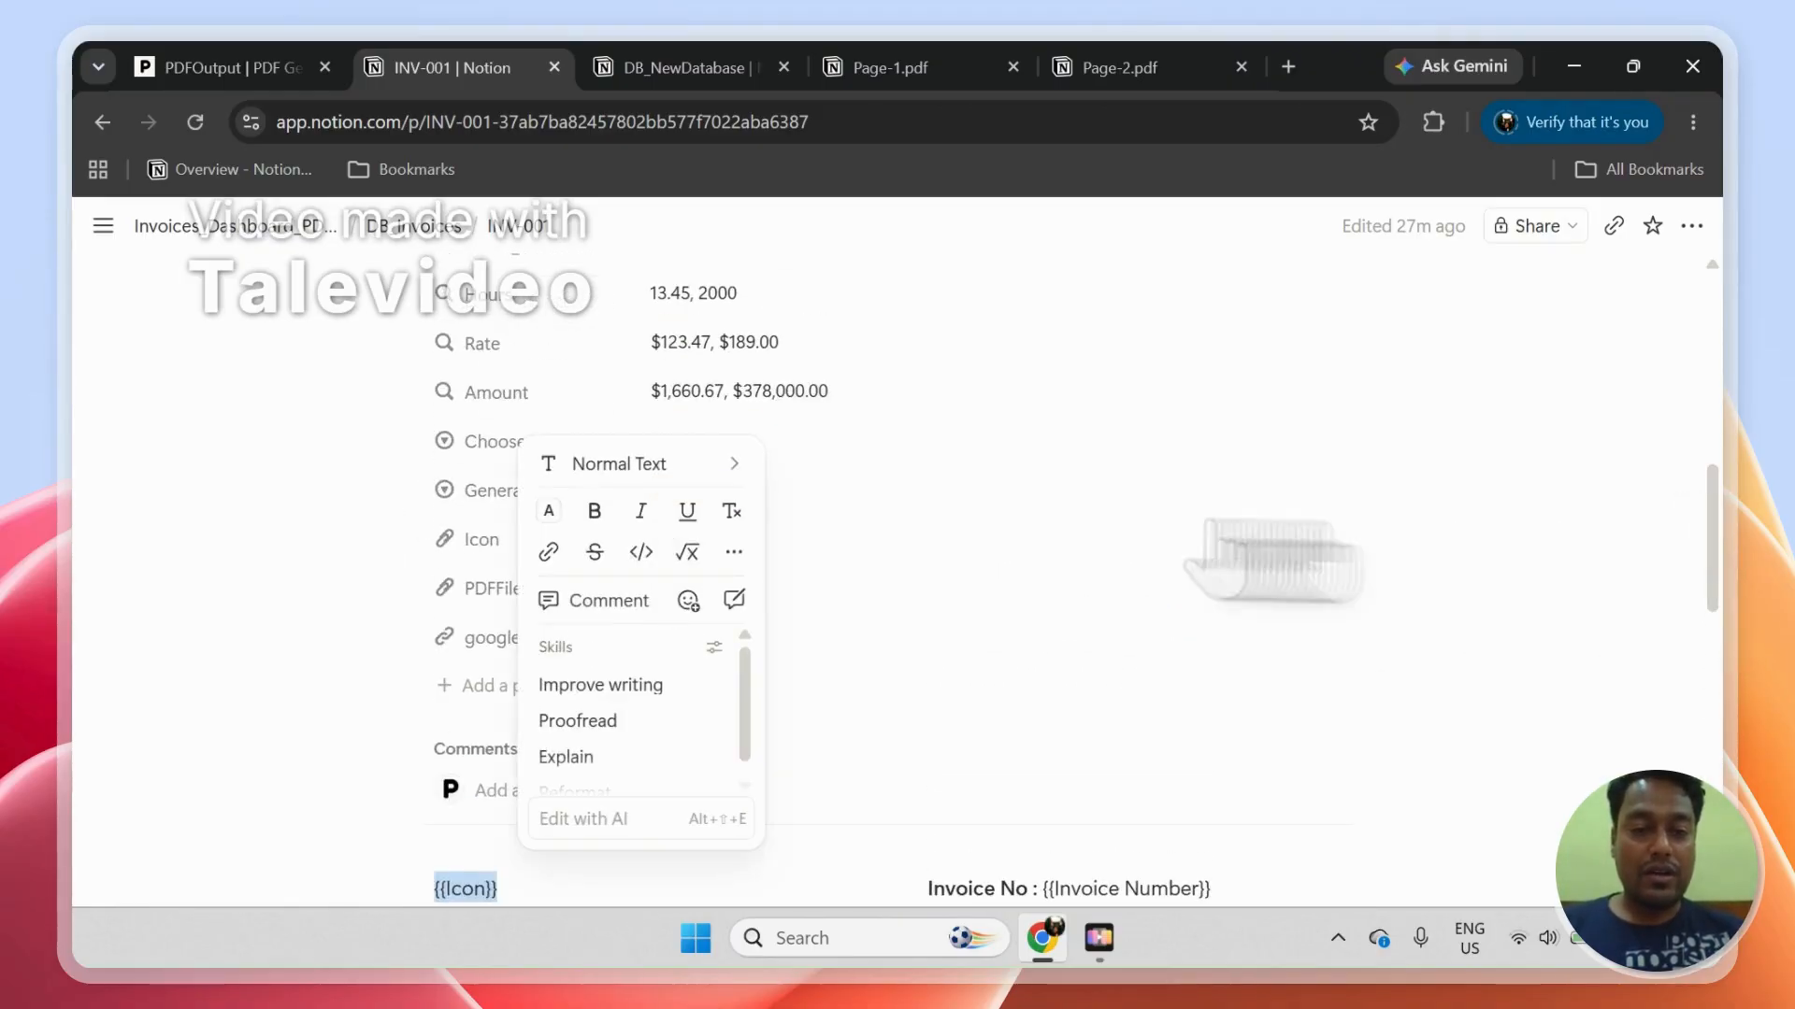
click(1624, 583)
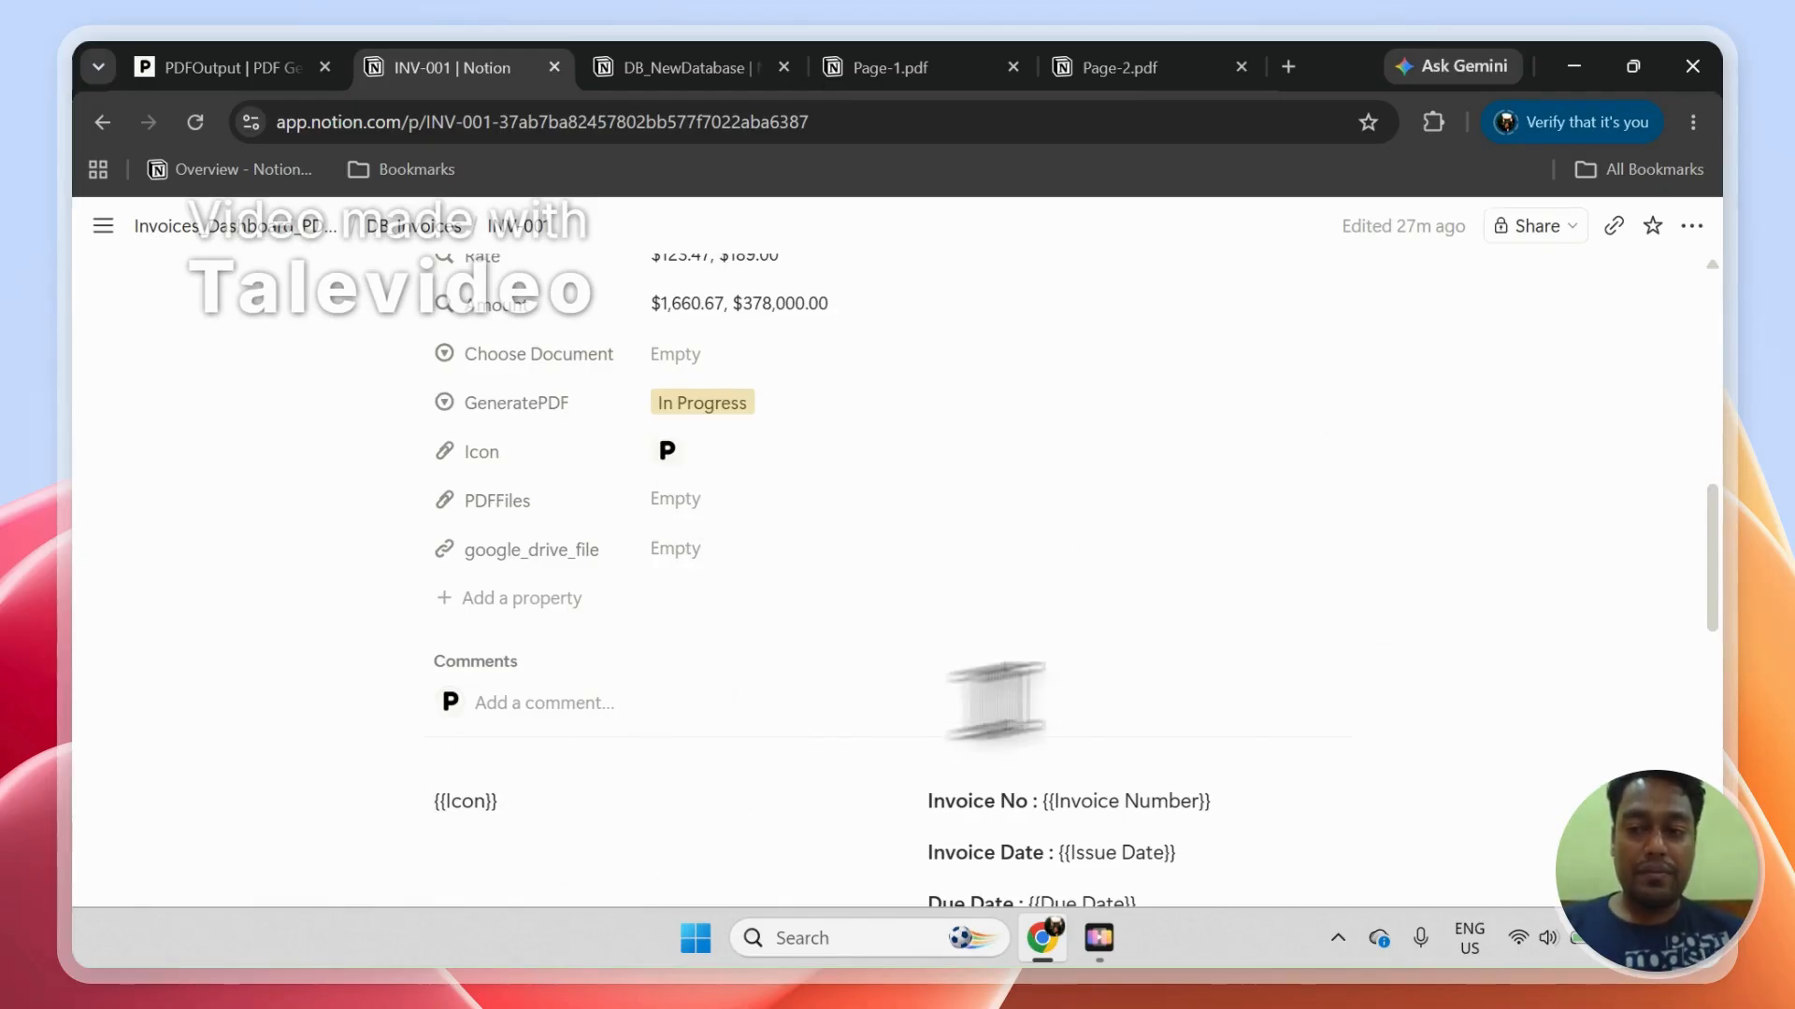
drag(1711, 603, 1680, 426)
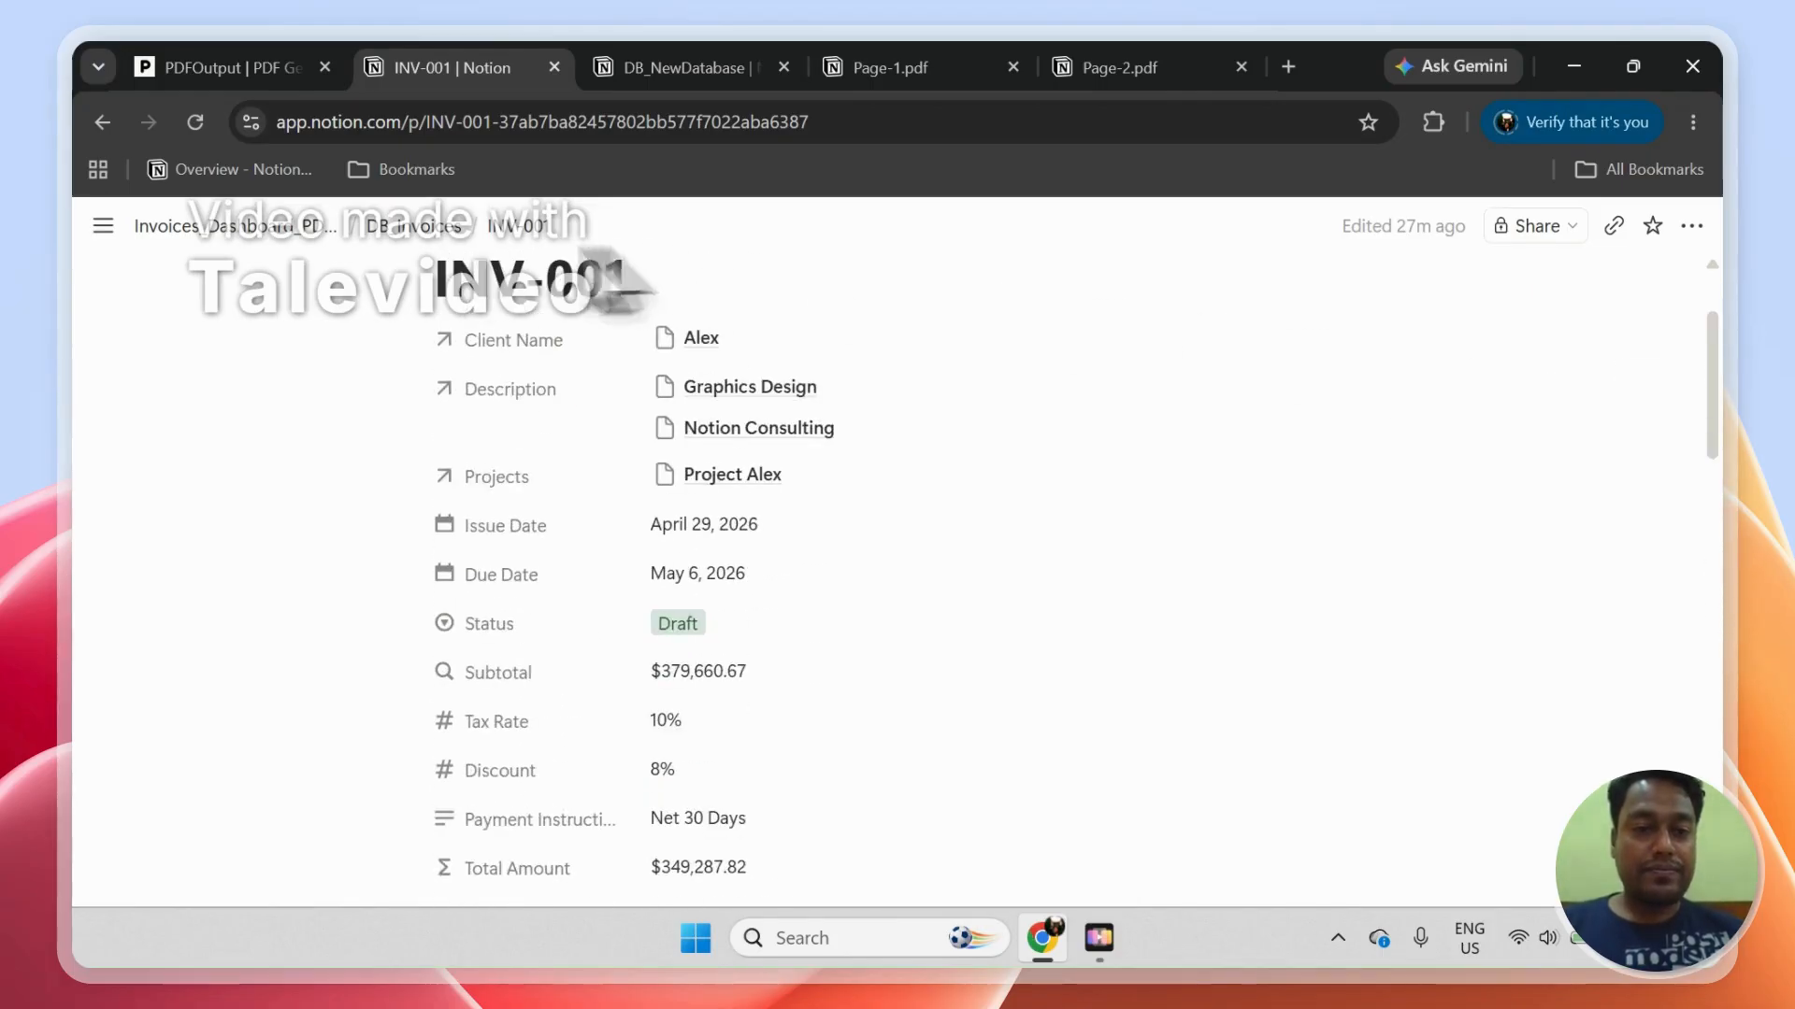
Step: Return to the invoices dashboard and show the DB_LineItems table
click(421, 229)
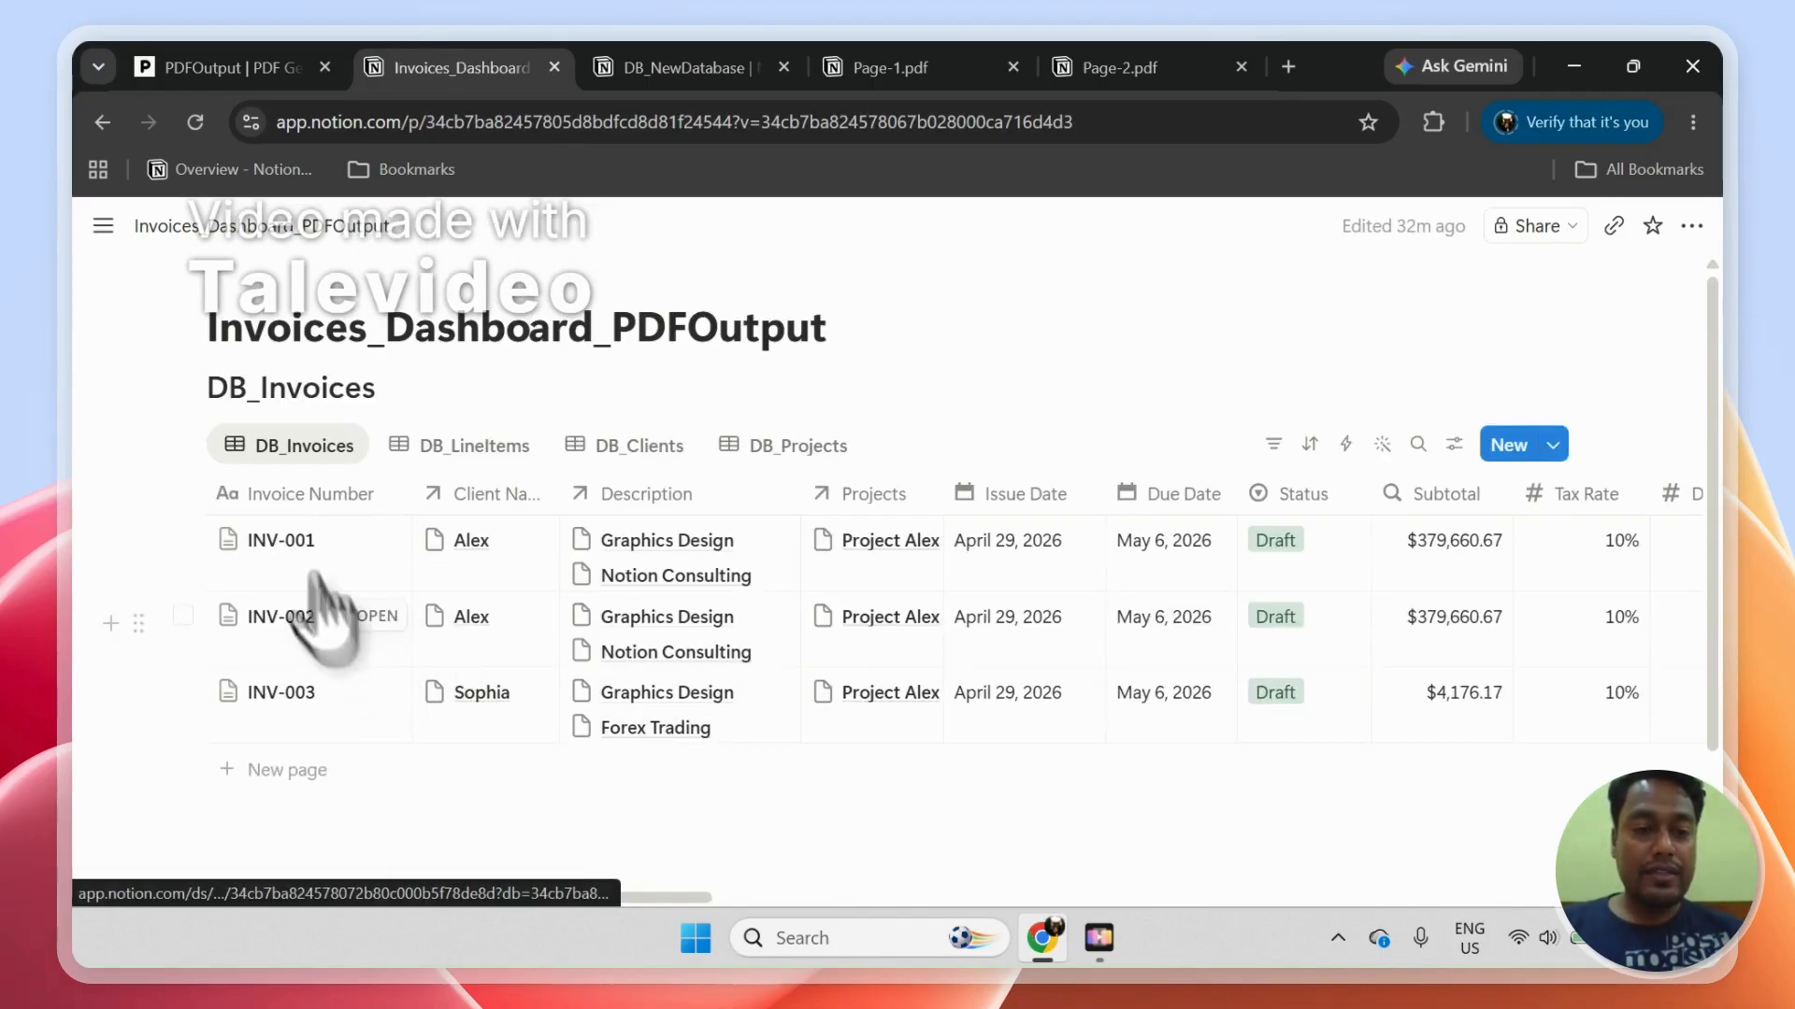
click(463, 447)
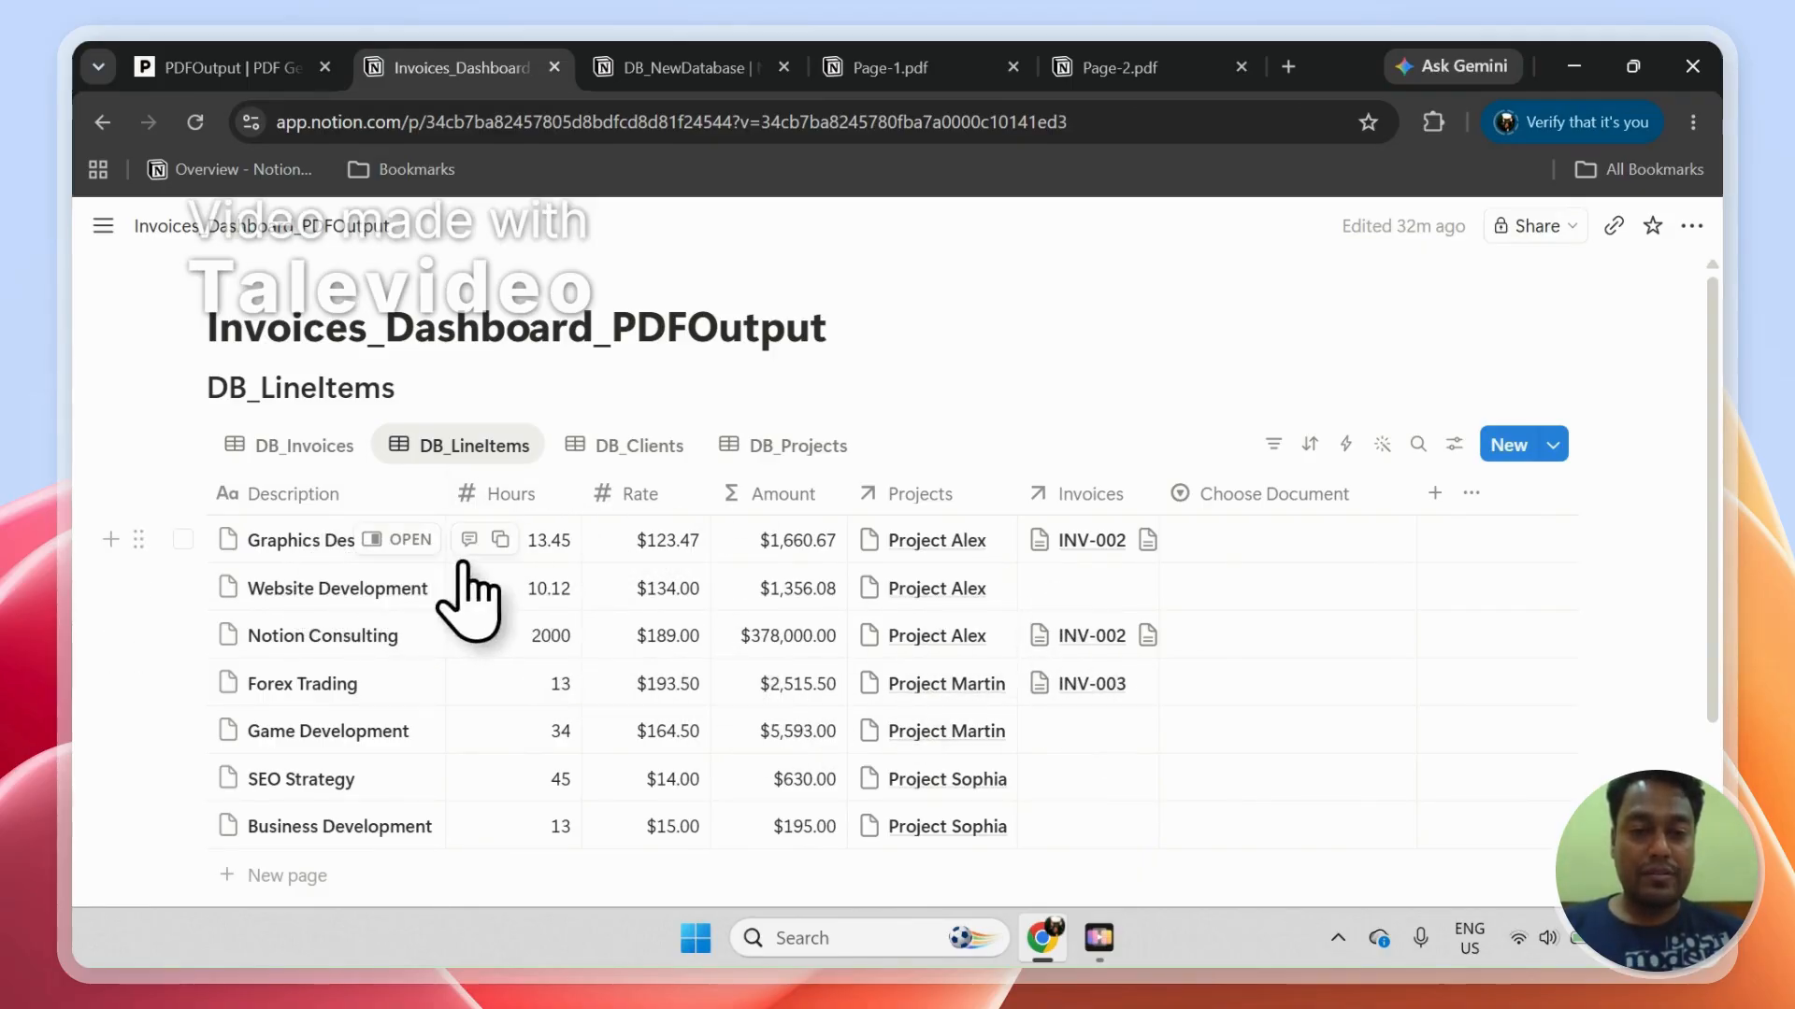
Step: Return to DB_Invoices and preview the INV-001 page's line-item table and total placeholders, then close the preview
click(346, 450)
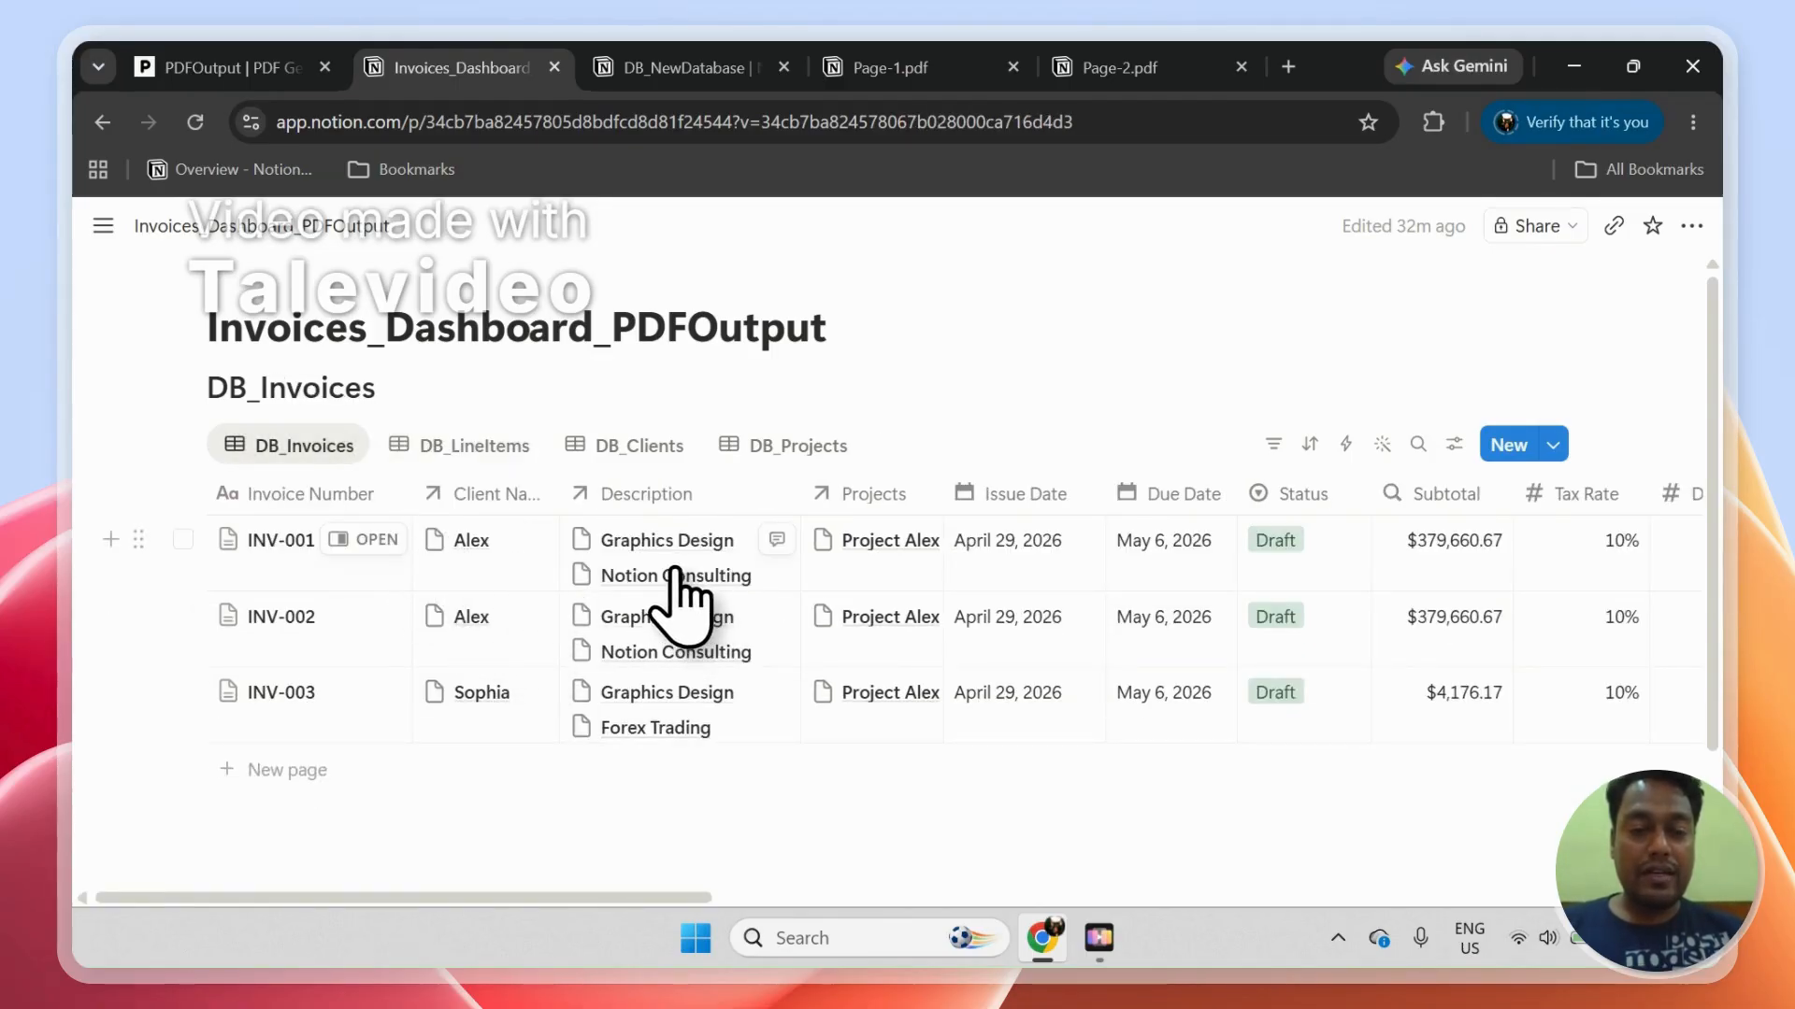
click(373, 542)
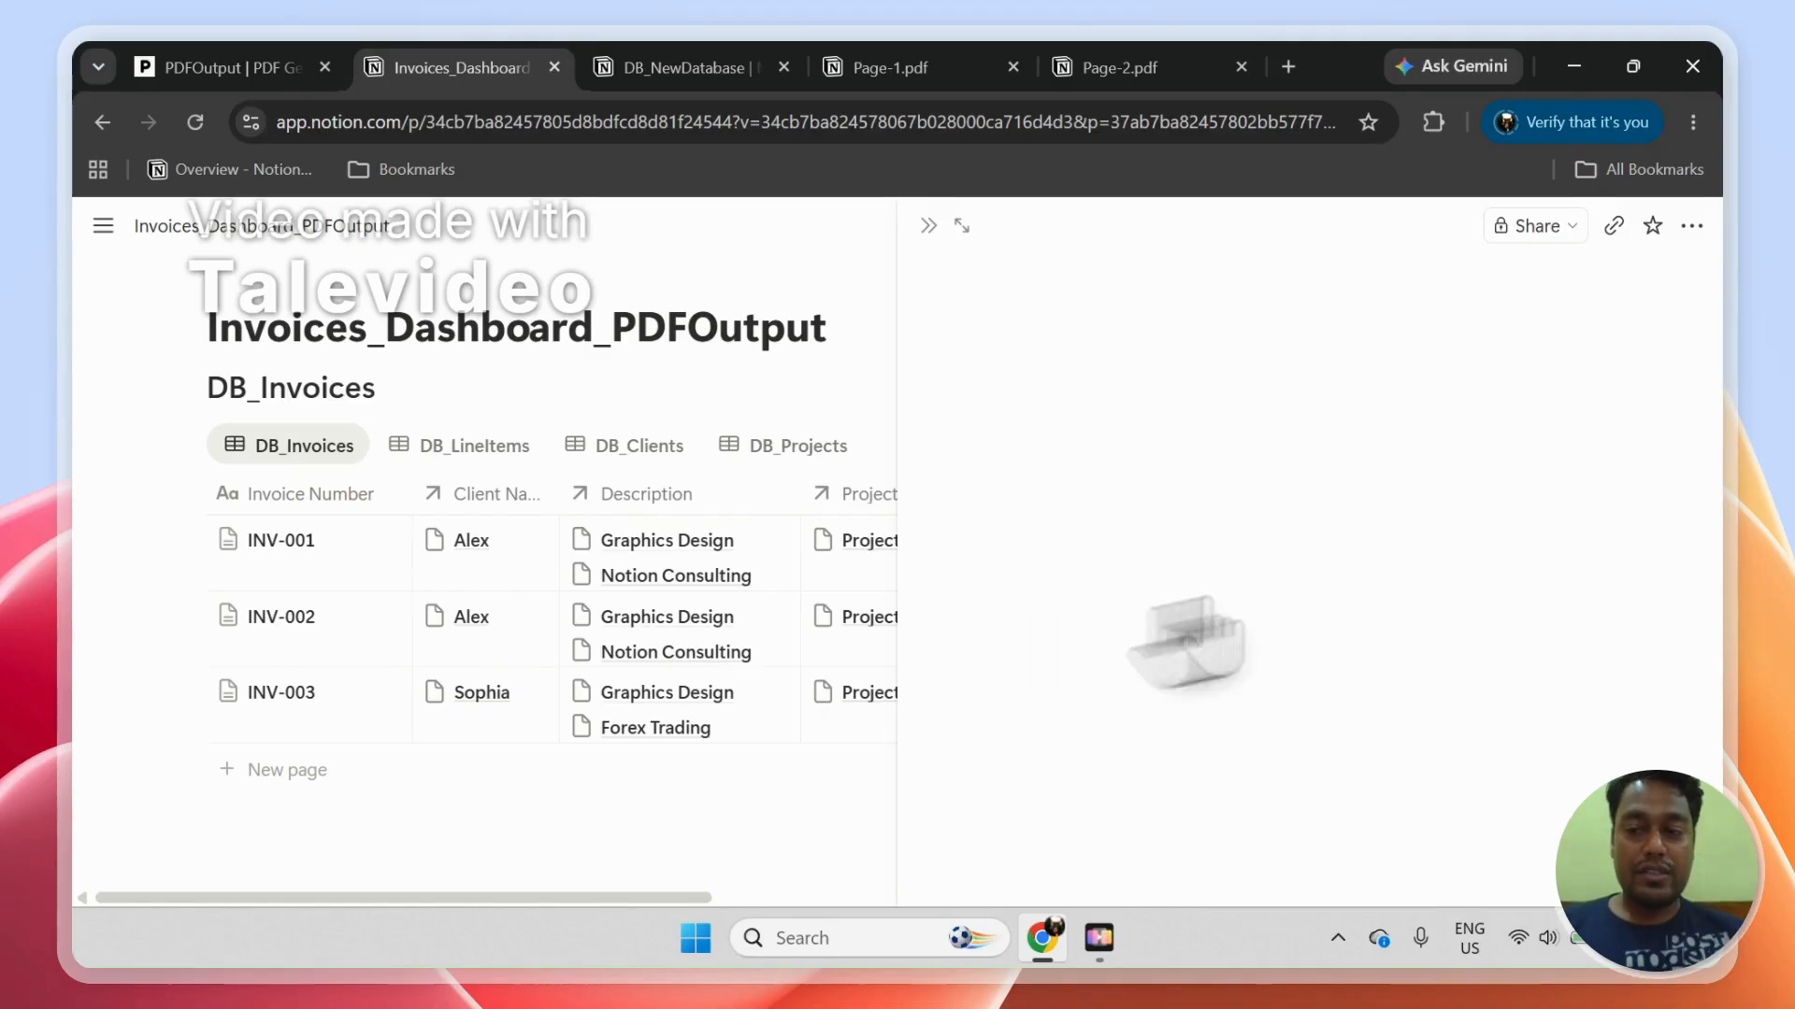
scroll(1650, 425, down, 10)
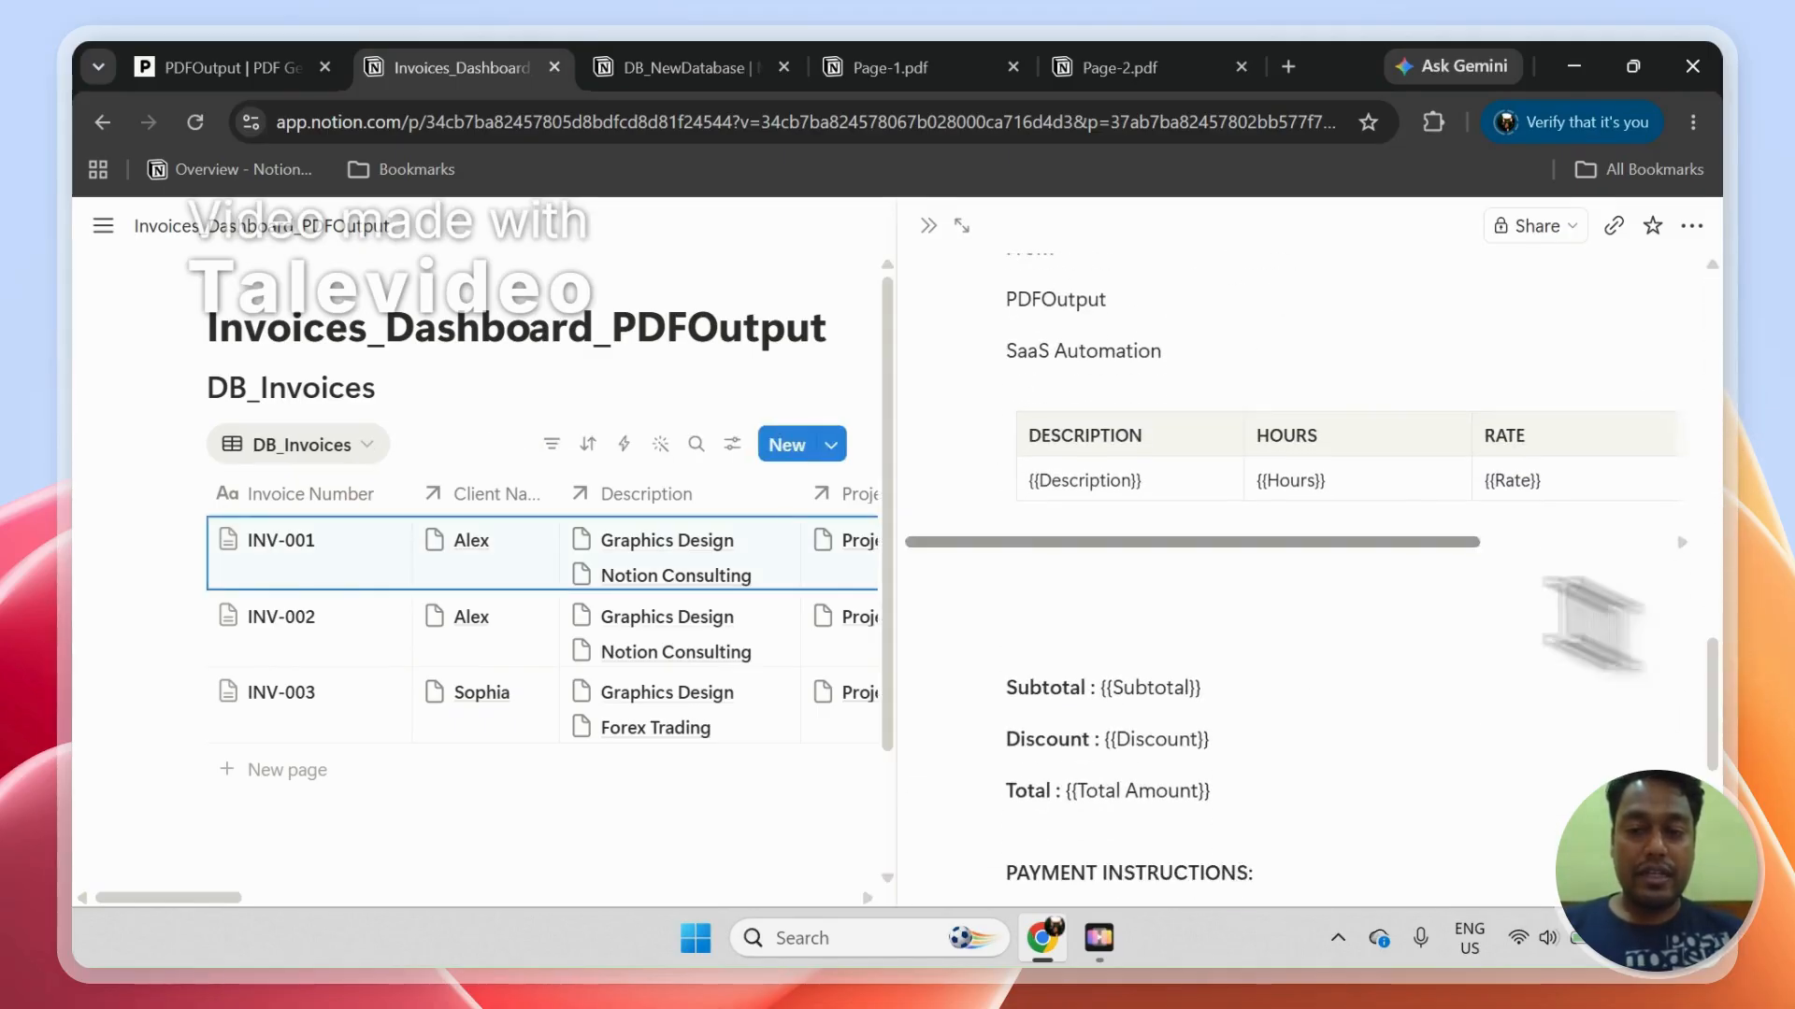
click(929, 228)
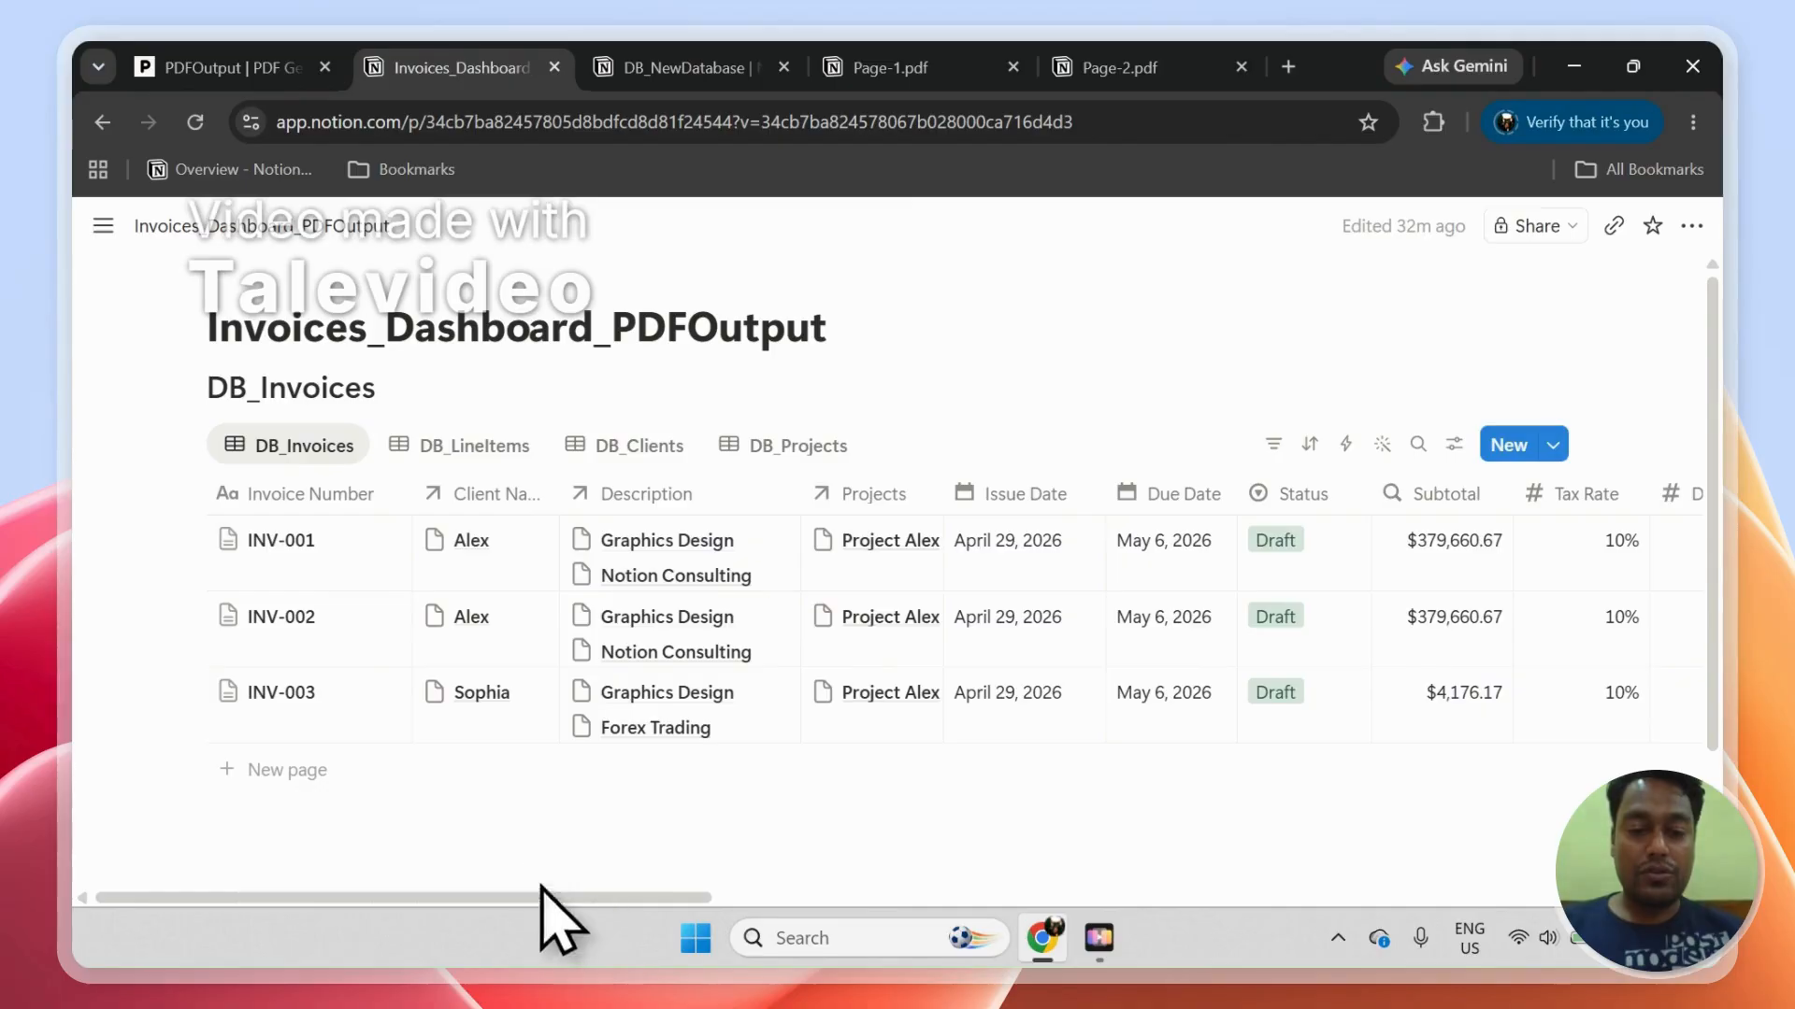
Step: Set GeneratePDF to Generate Page for INV-001, INV-002 and INV-003 in DB_Invoices
drag(541, 886, 1419, 930)
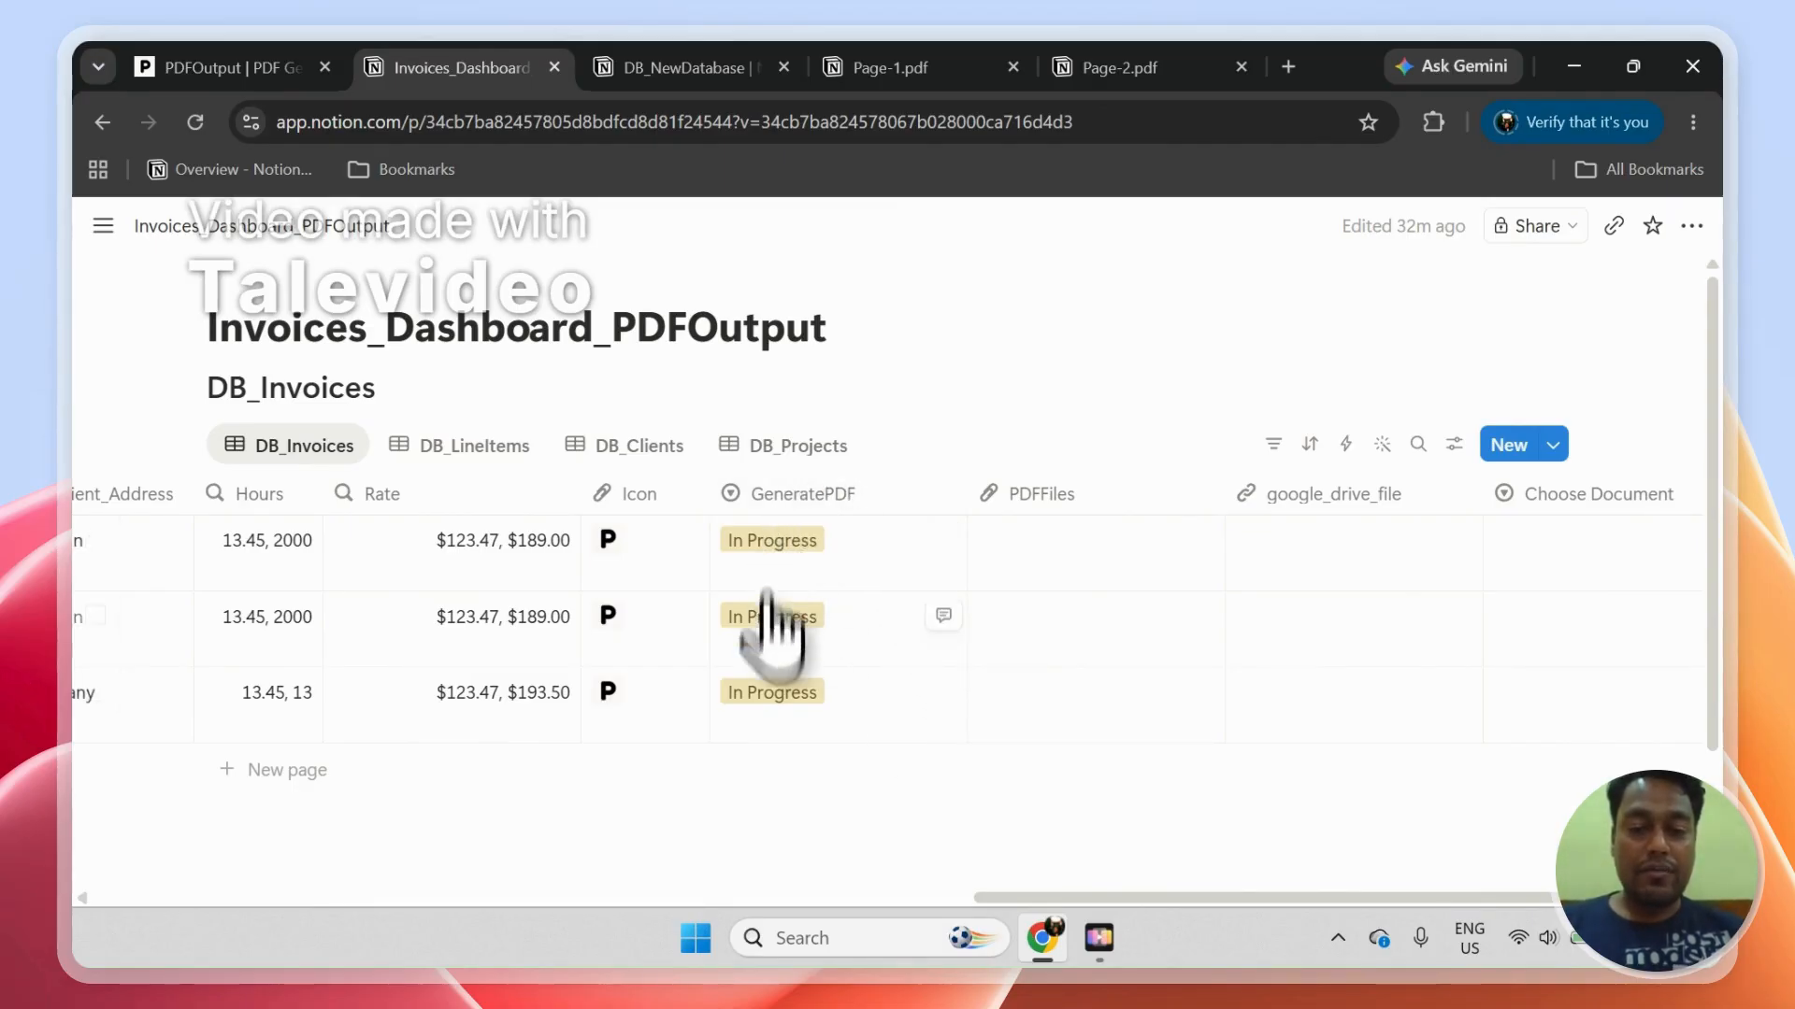
click(865, 542)
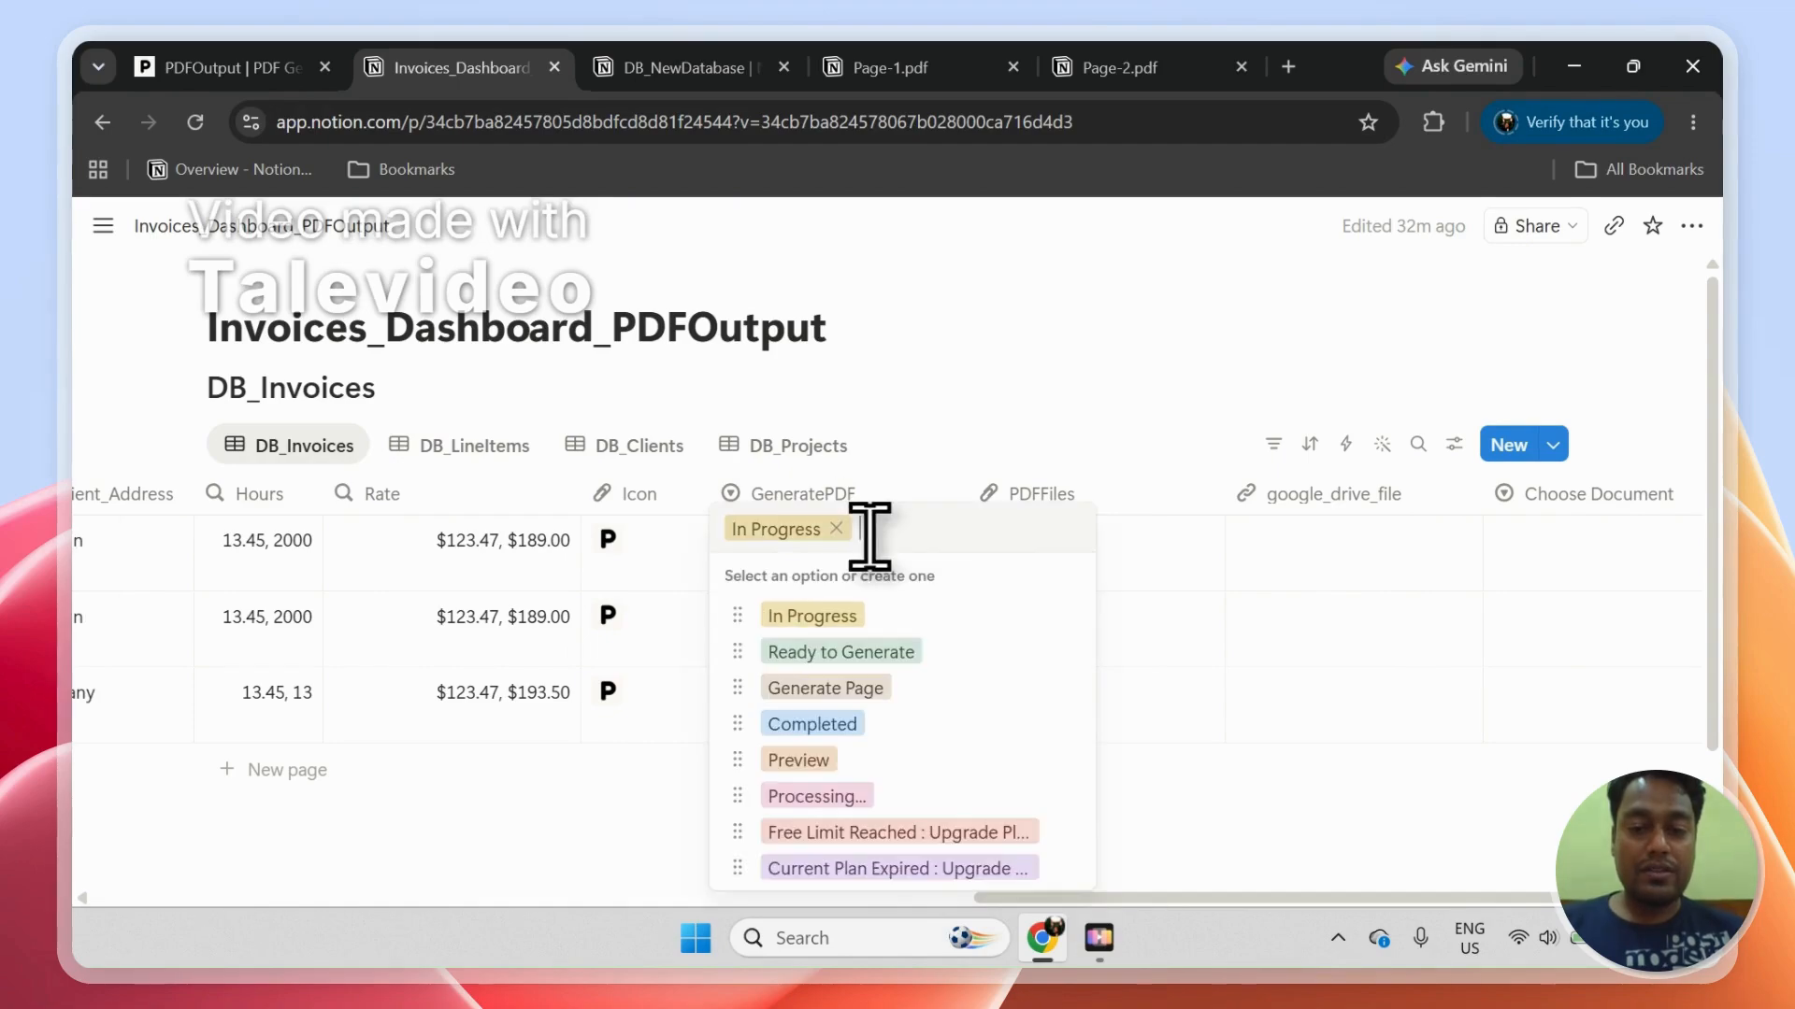
click(869, 692)
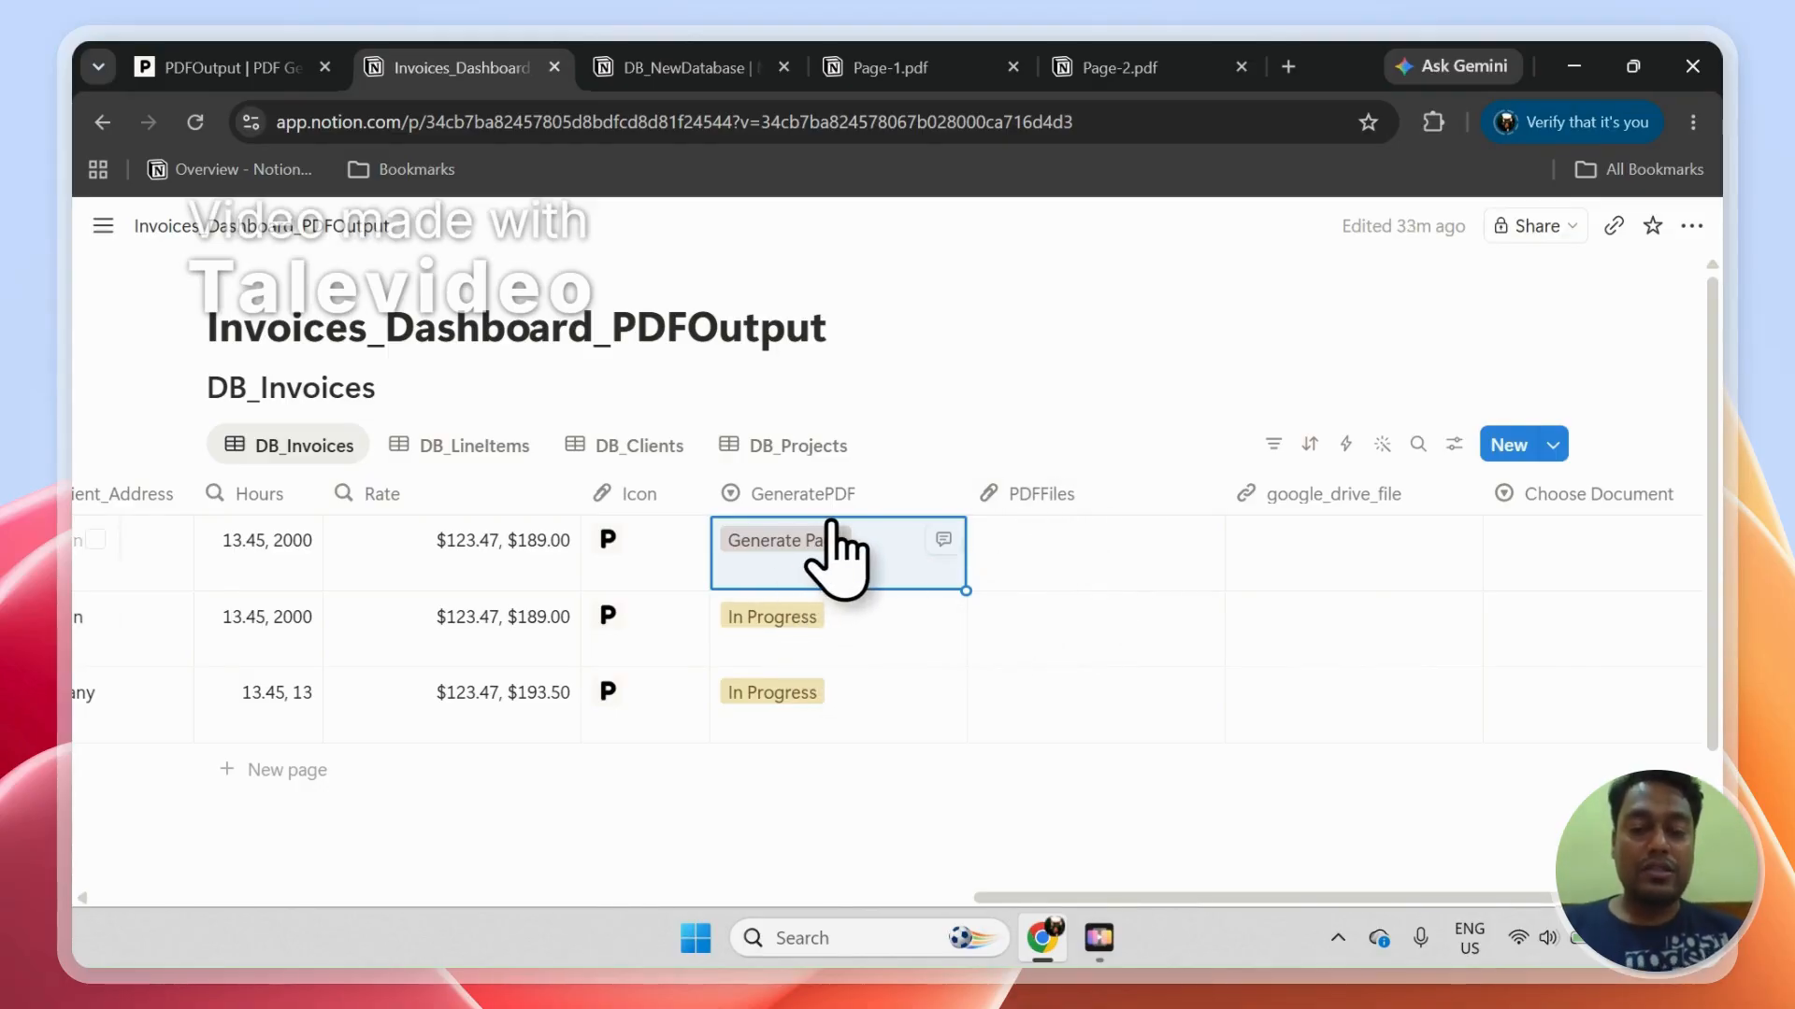
click(848, 609)
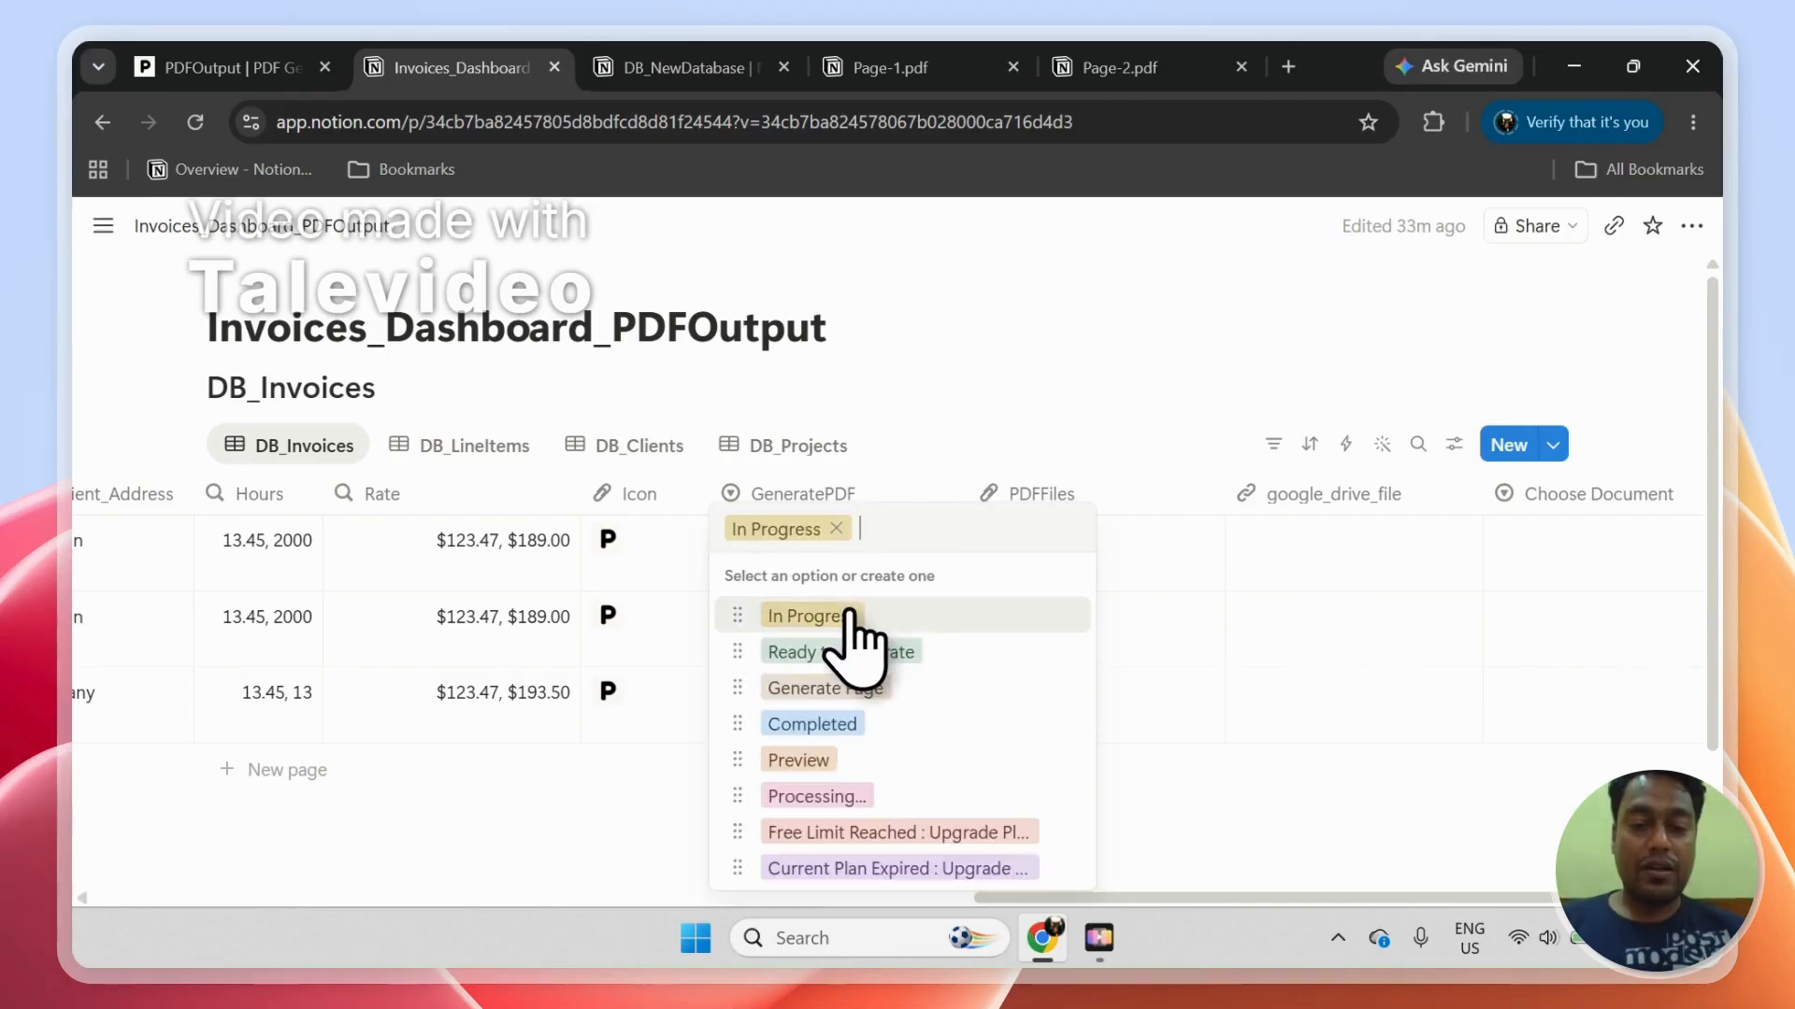
click(856, 675)
click(853, 711)
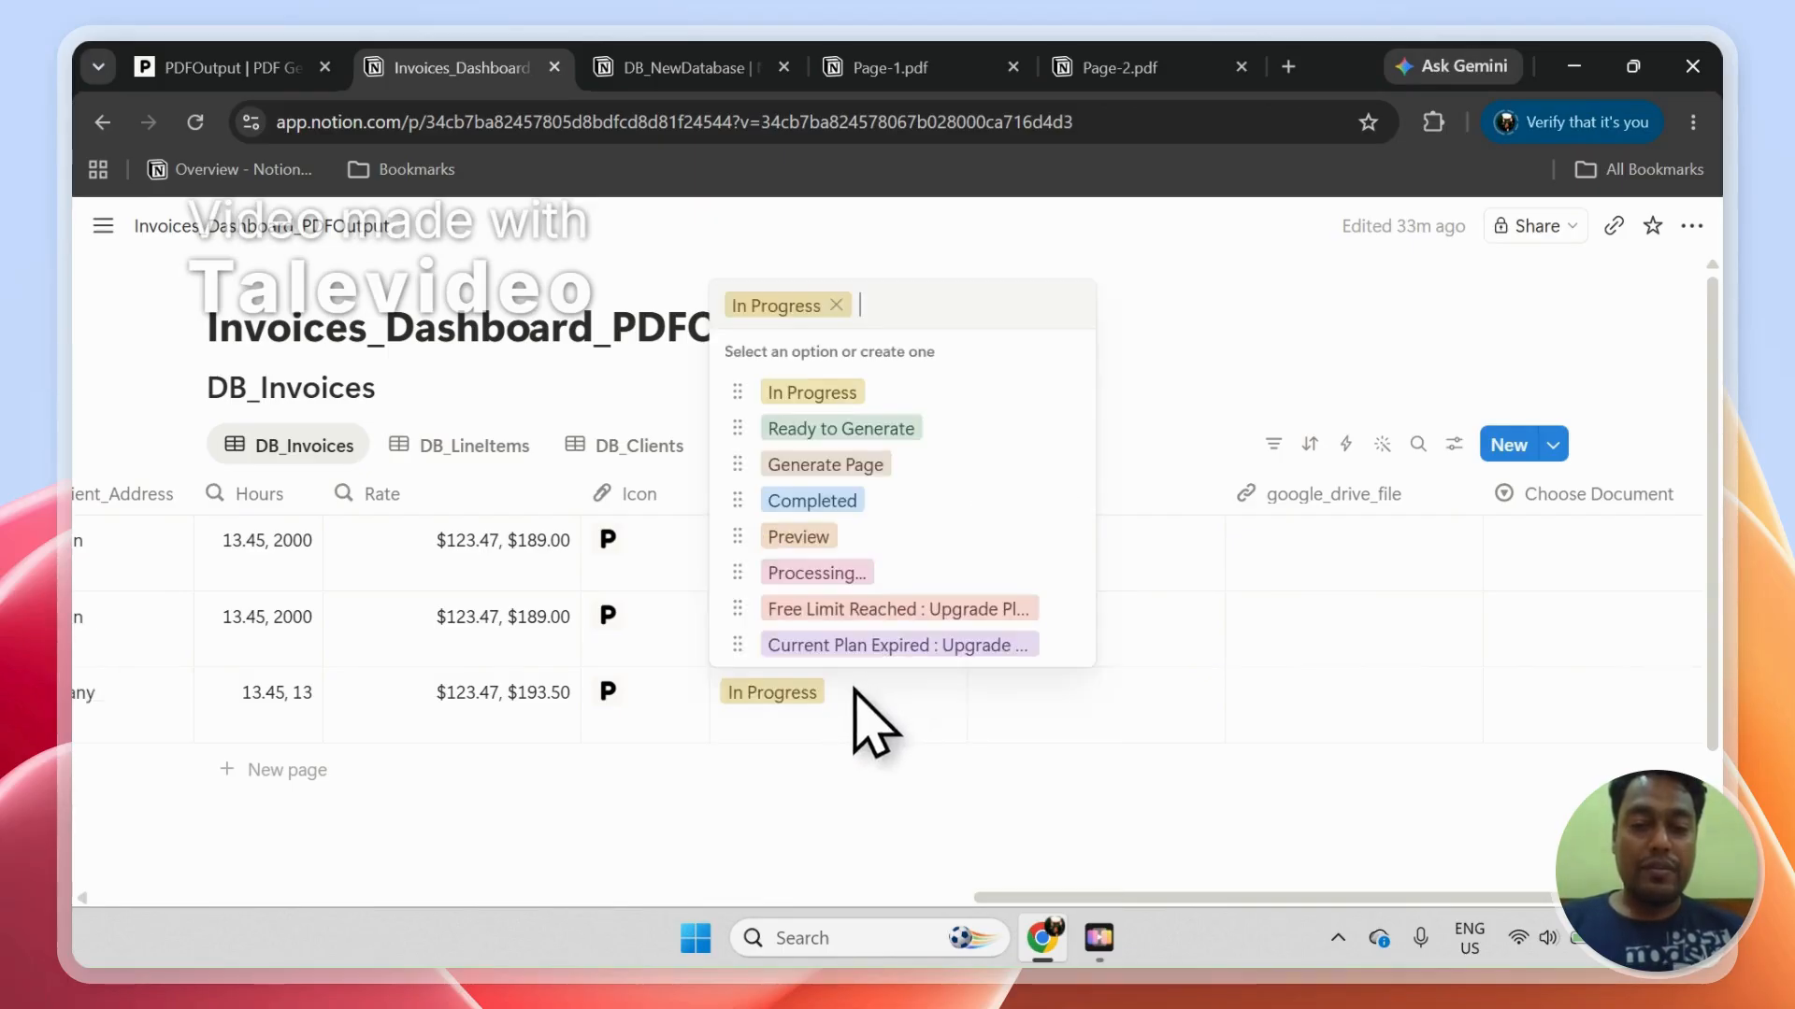
click(853, 468)
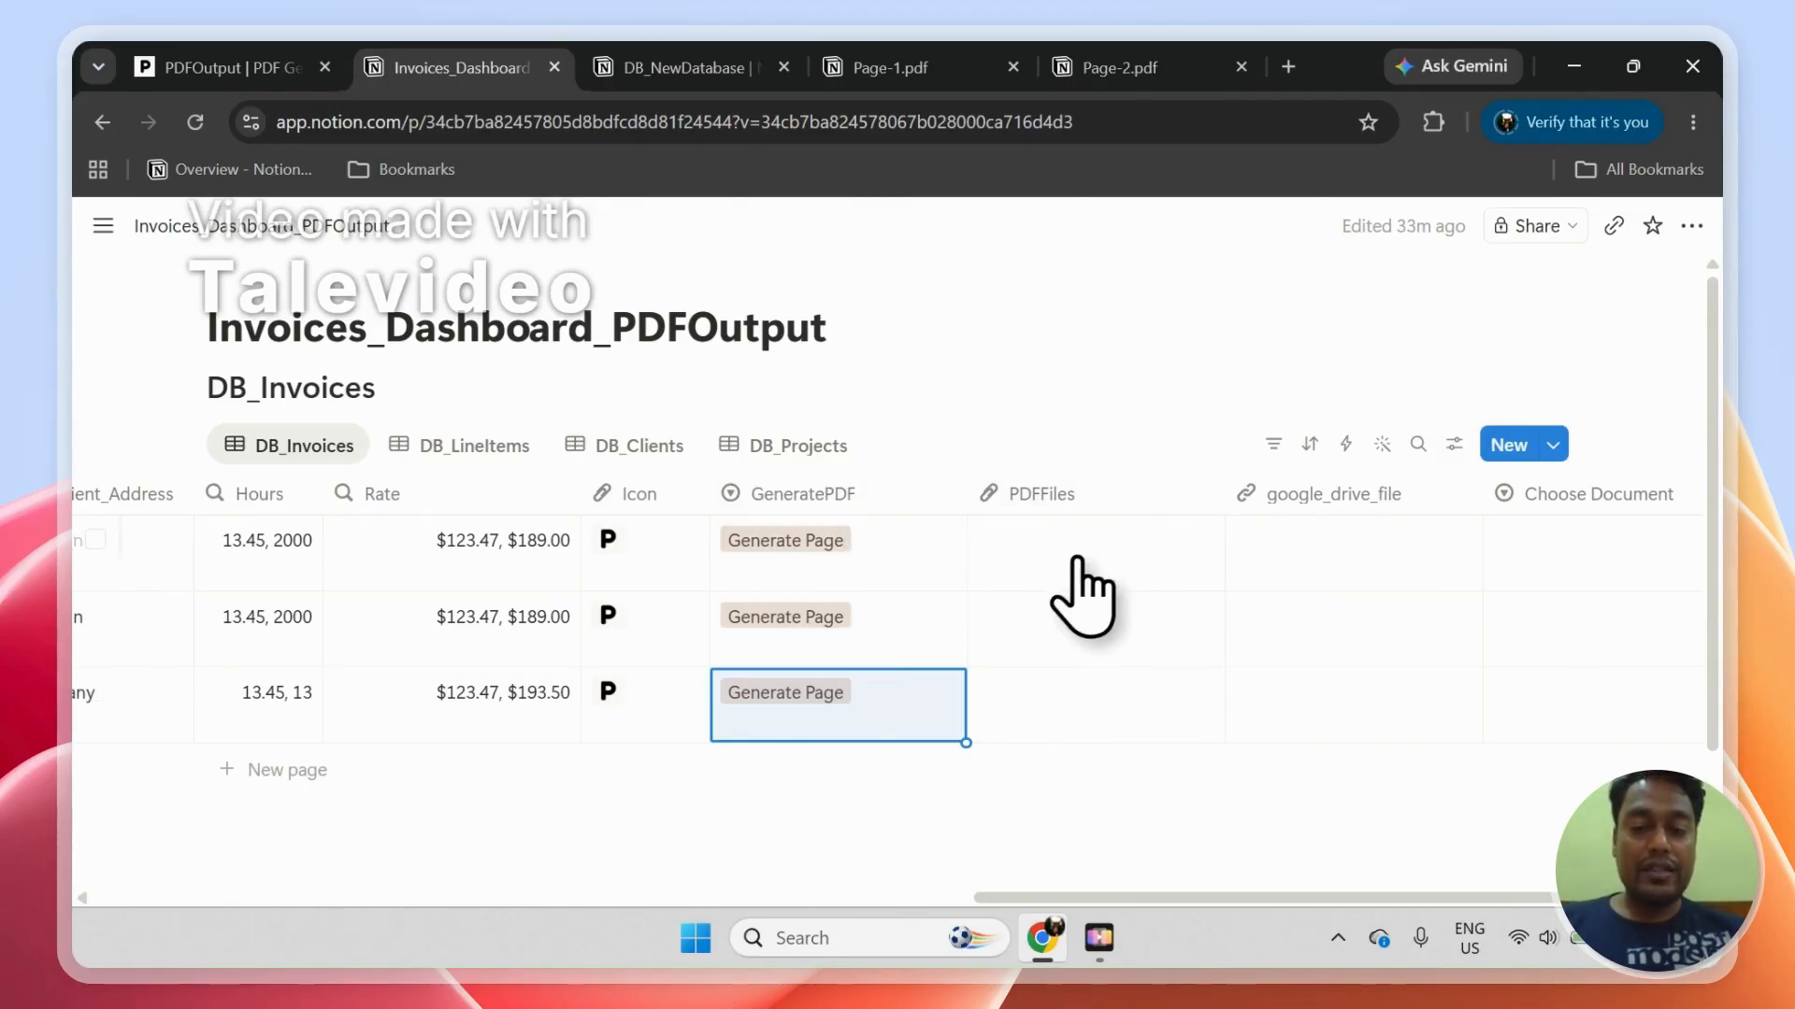
Step: Check the automations list on the PDFOutput dashboard, then return to the Notion invoices dashboard
click(271, 58)
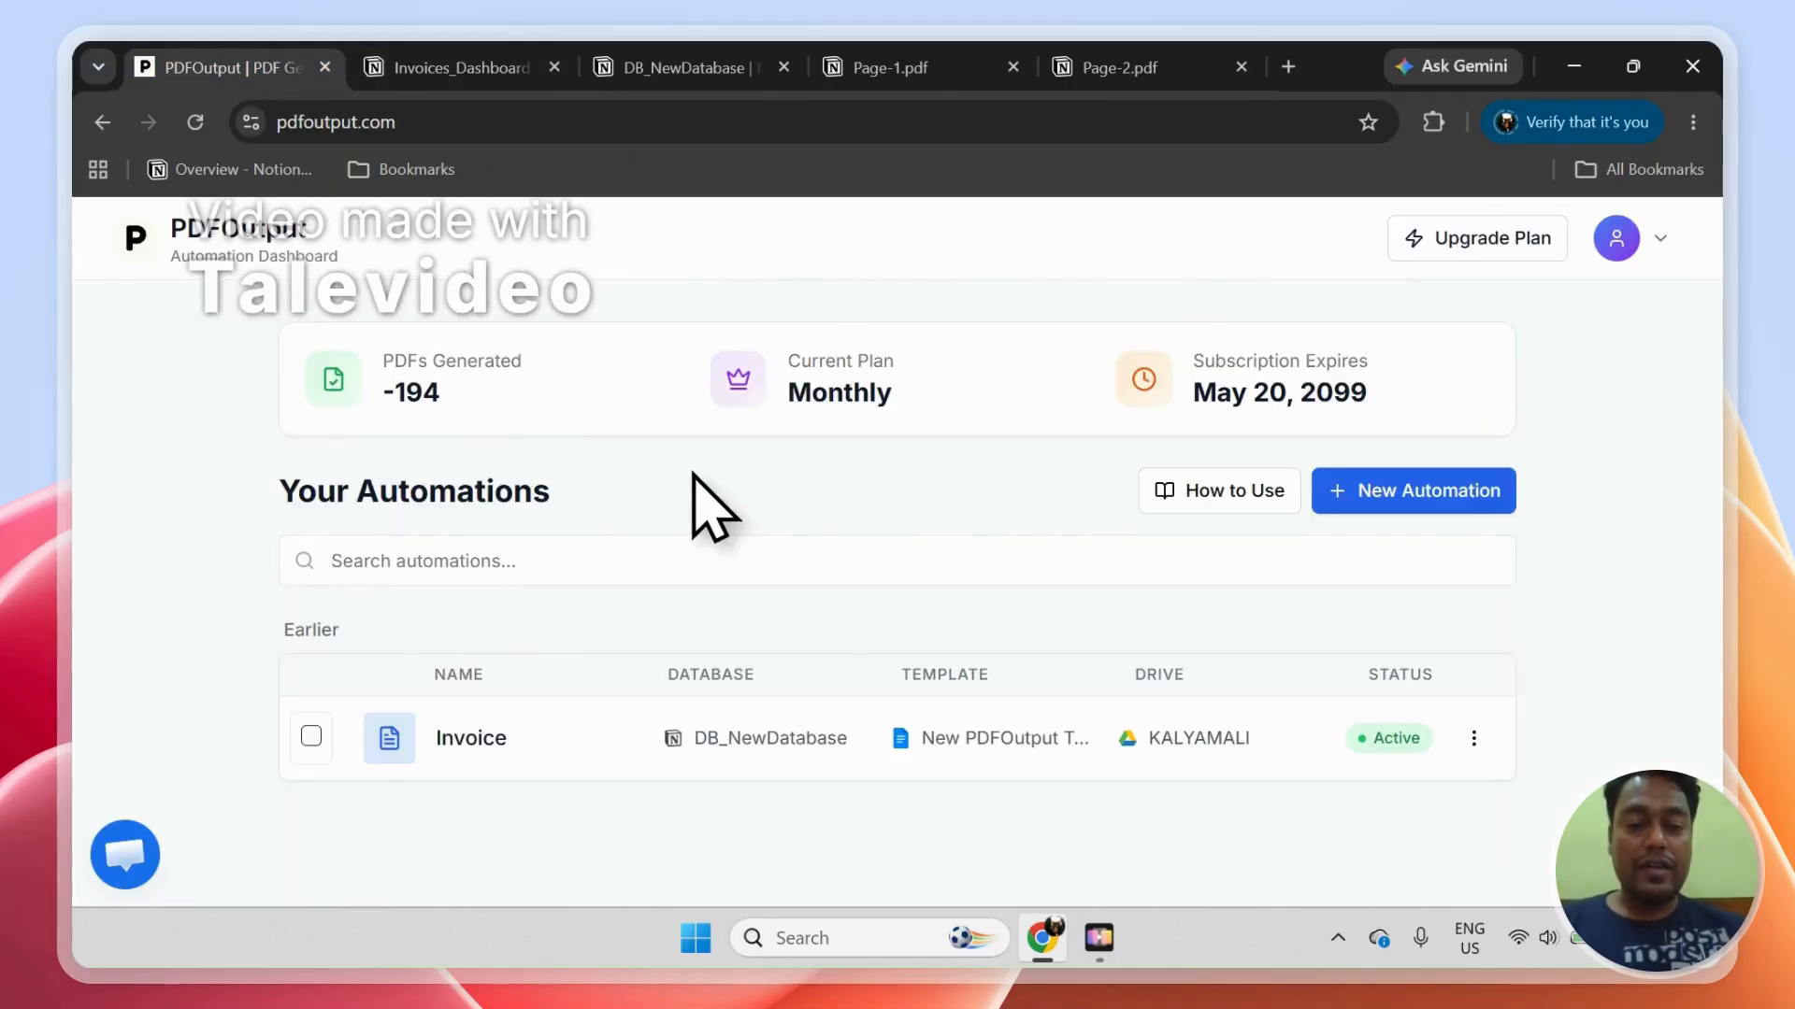
click(514, 73)
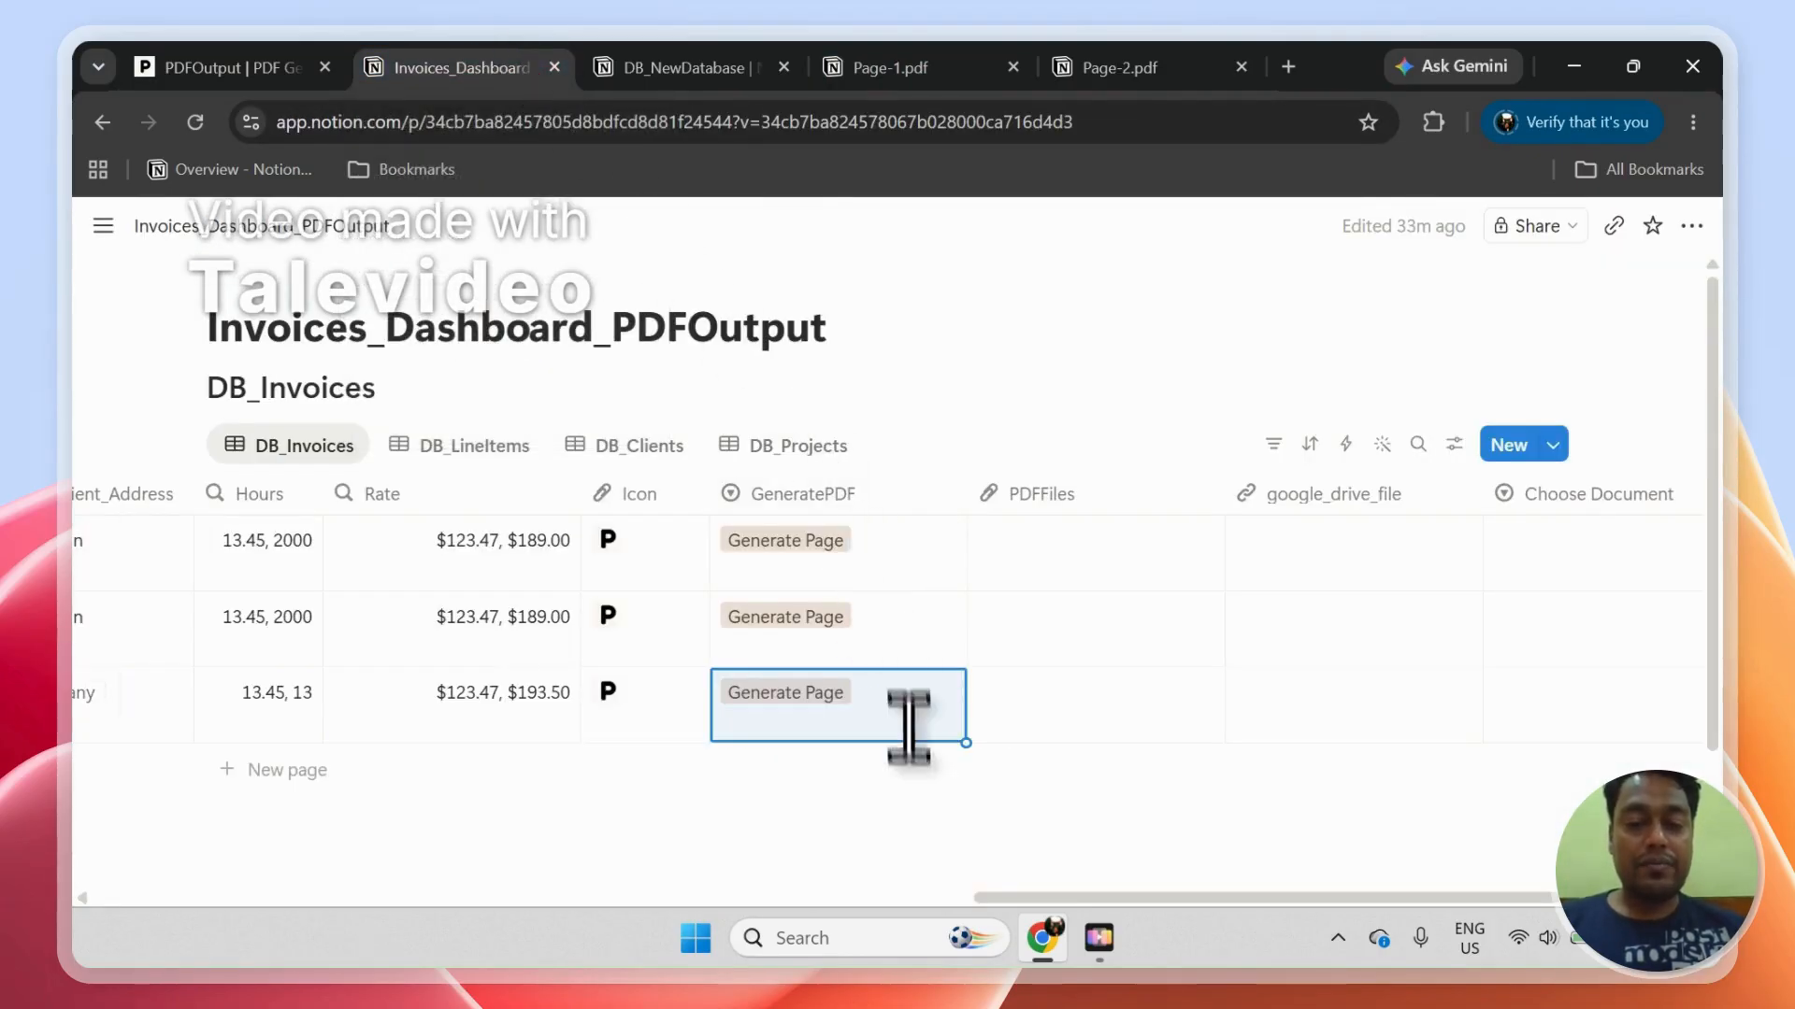
click(913, 783)
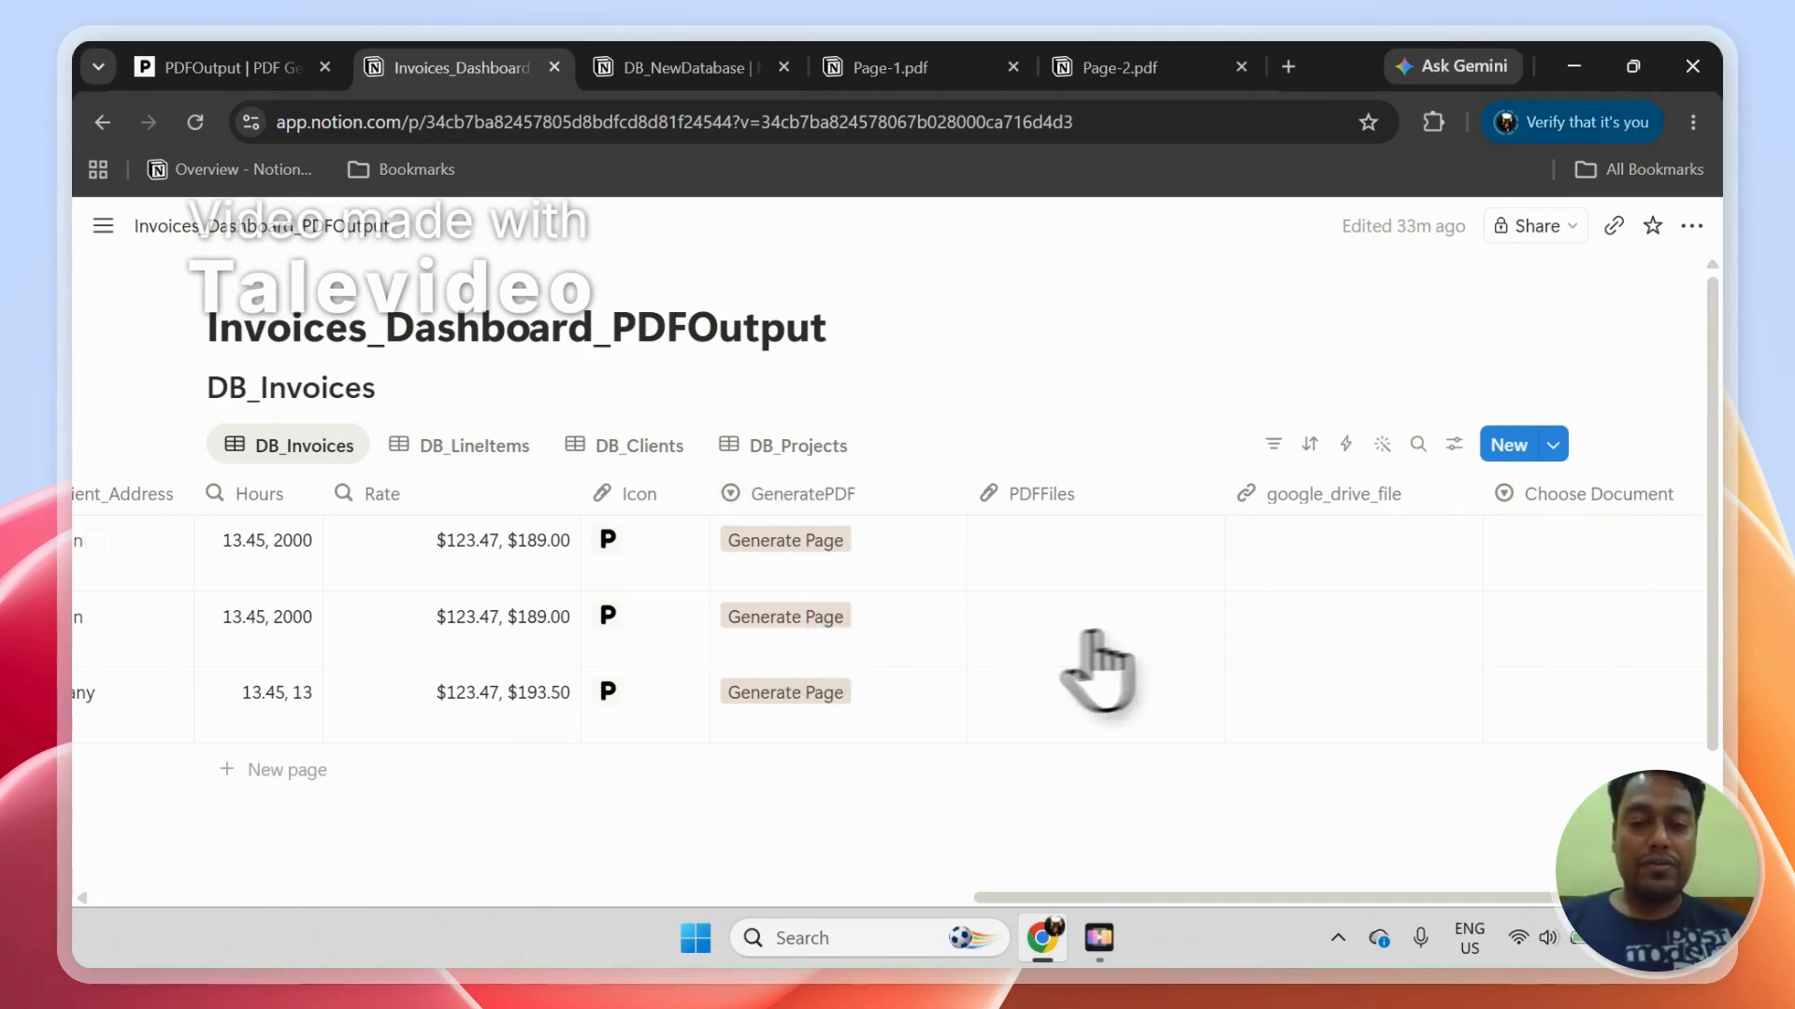
Step: Look through the DB_LineItems, DB_Clients and DB_Projects tables, then return to DB_Invoices
click(463, 450)
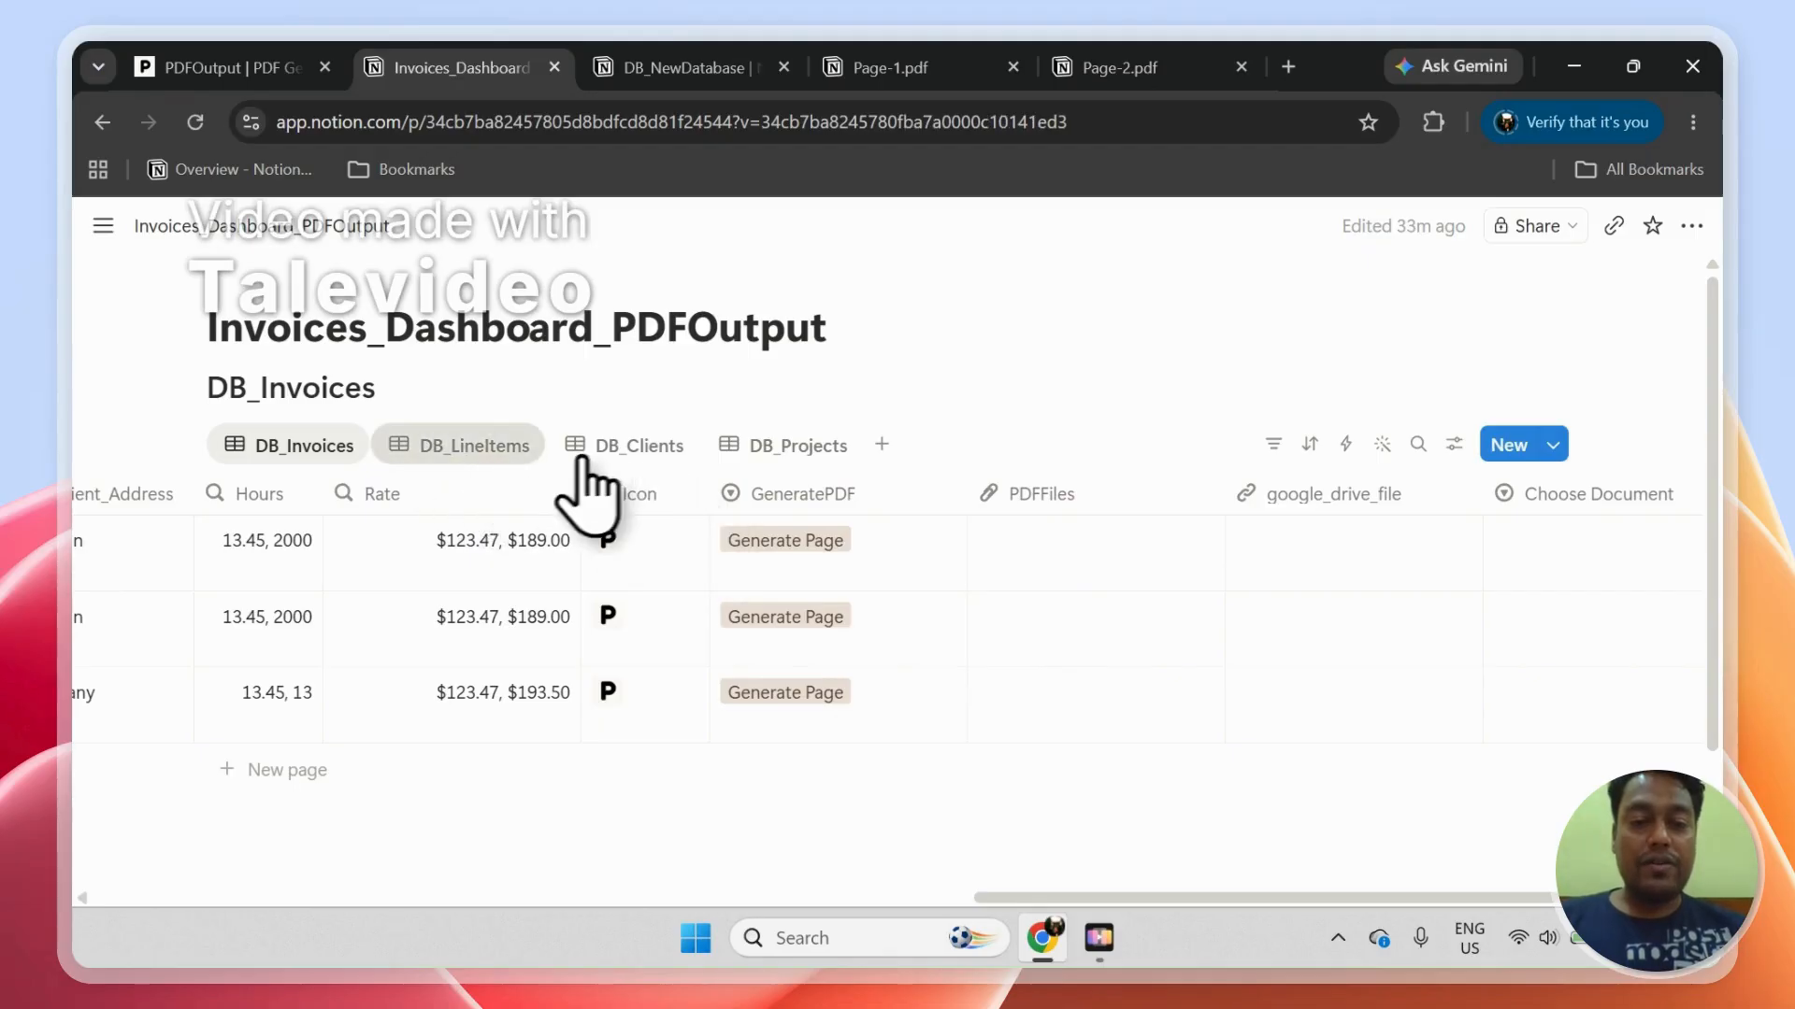
click(589, 450)
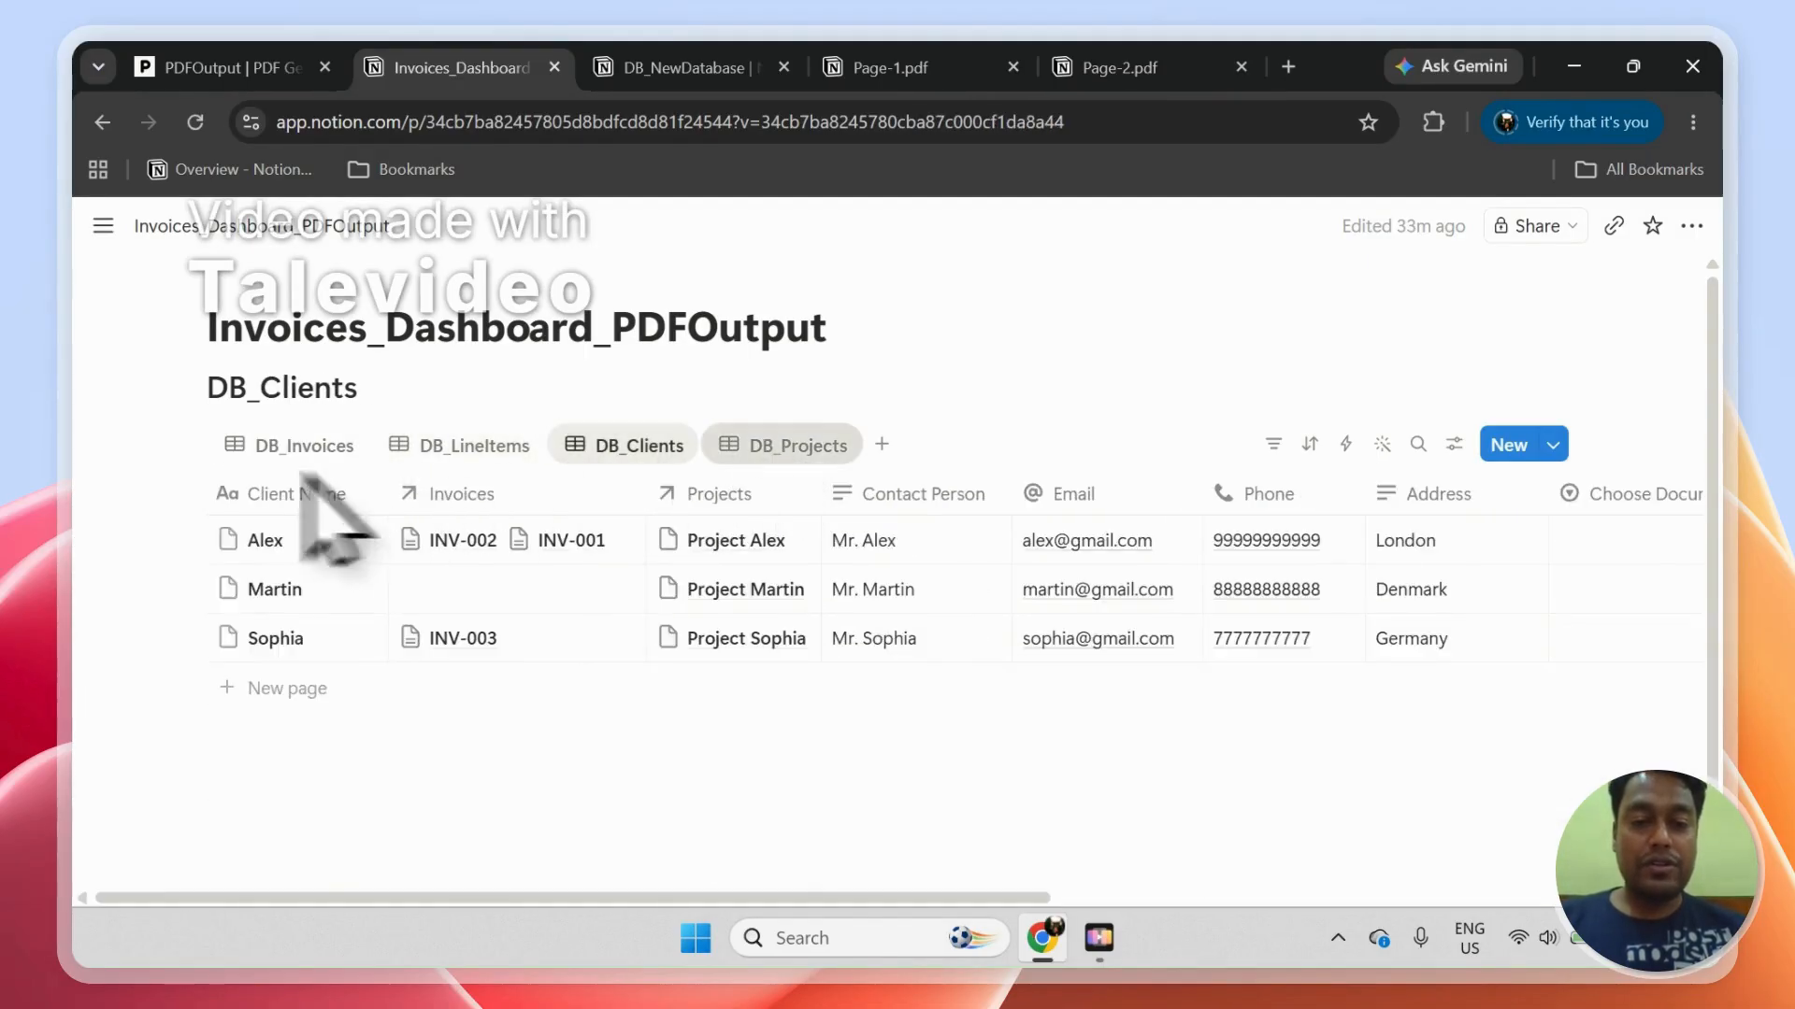
click(598, 458)
click(804, 467)
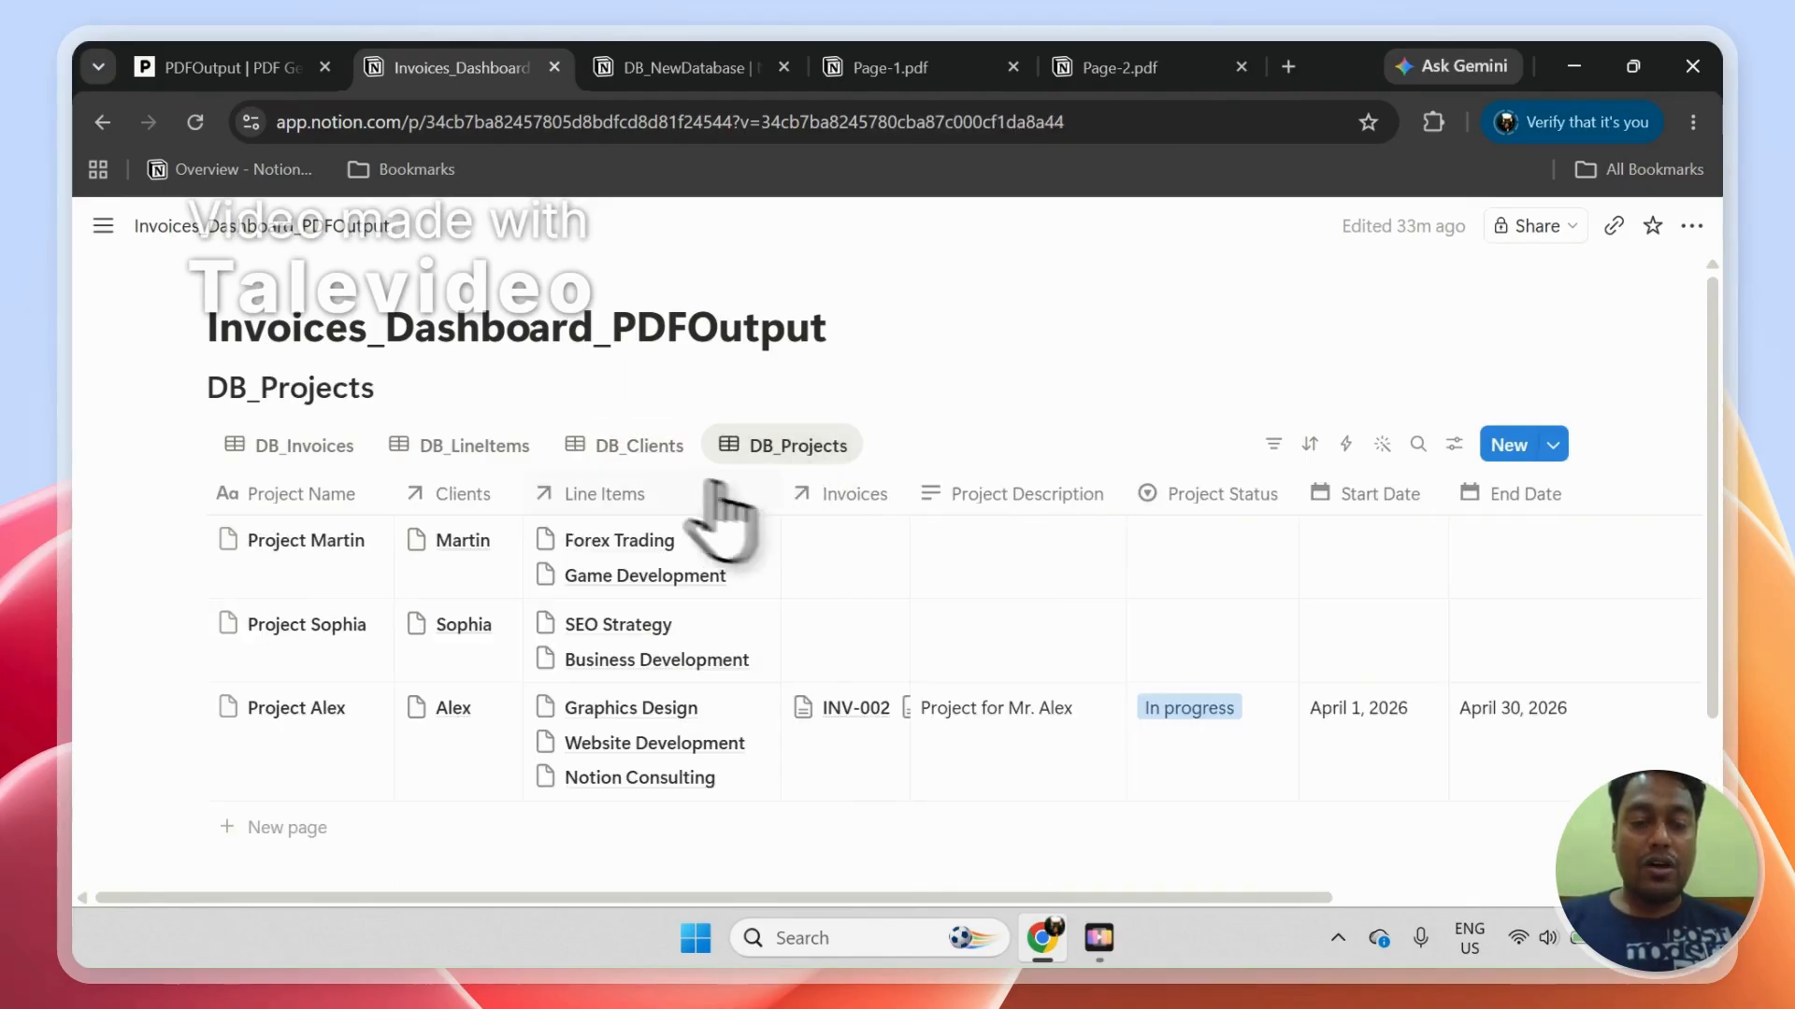
click(314, 453)
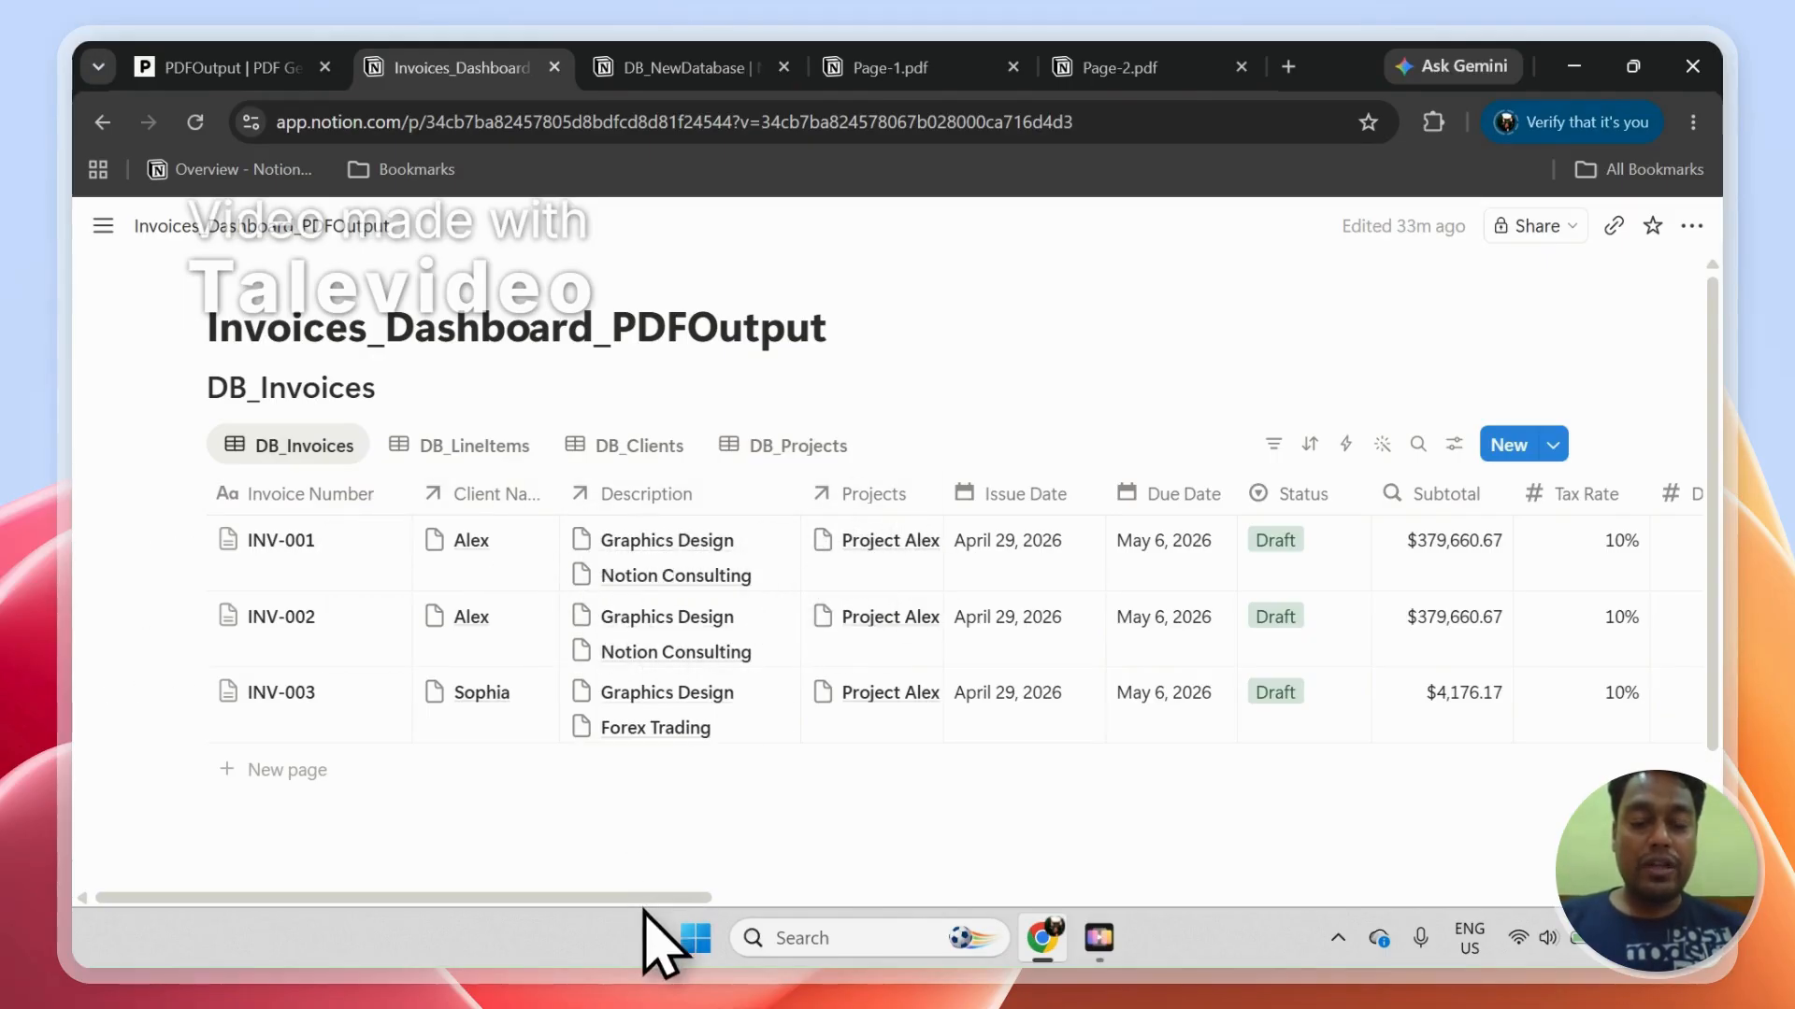
Step: Wait for PDF generation in DB_Invoices and narrow the GeneratePDF column
drag(644, 900, 1474, 794)
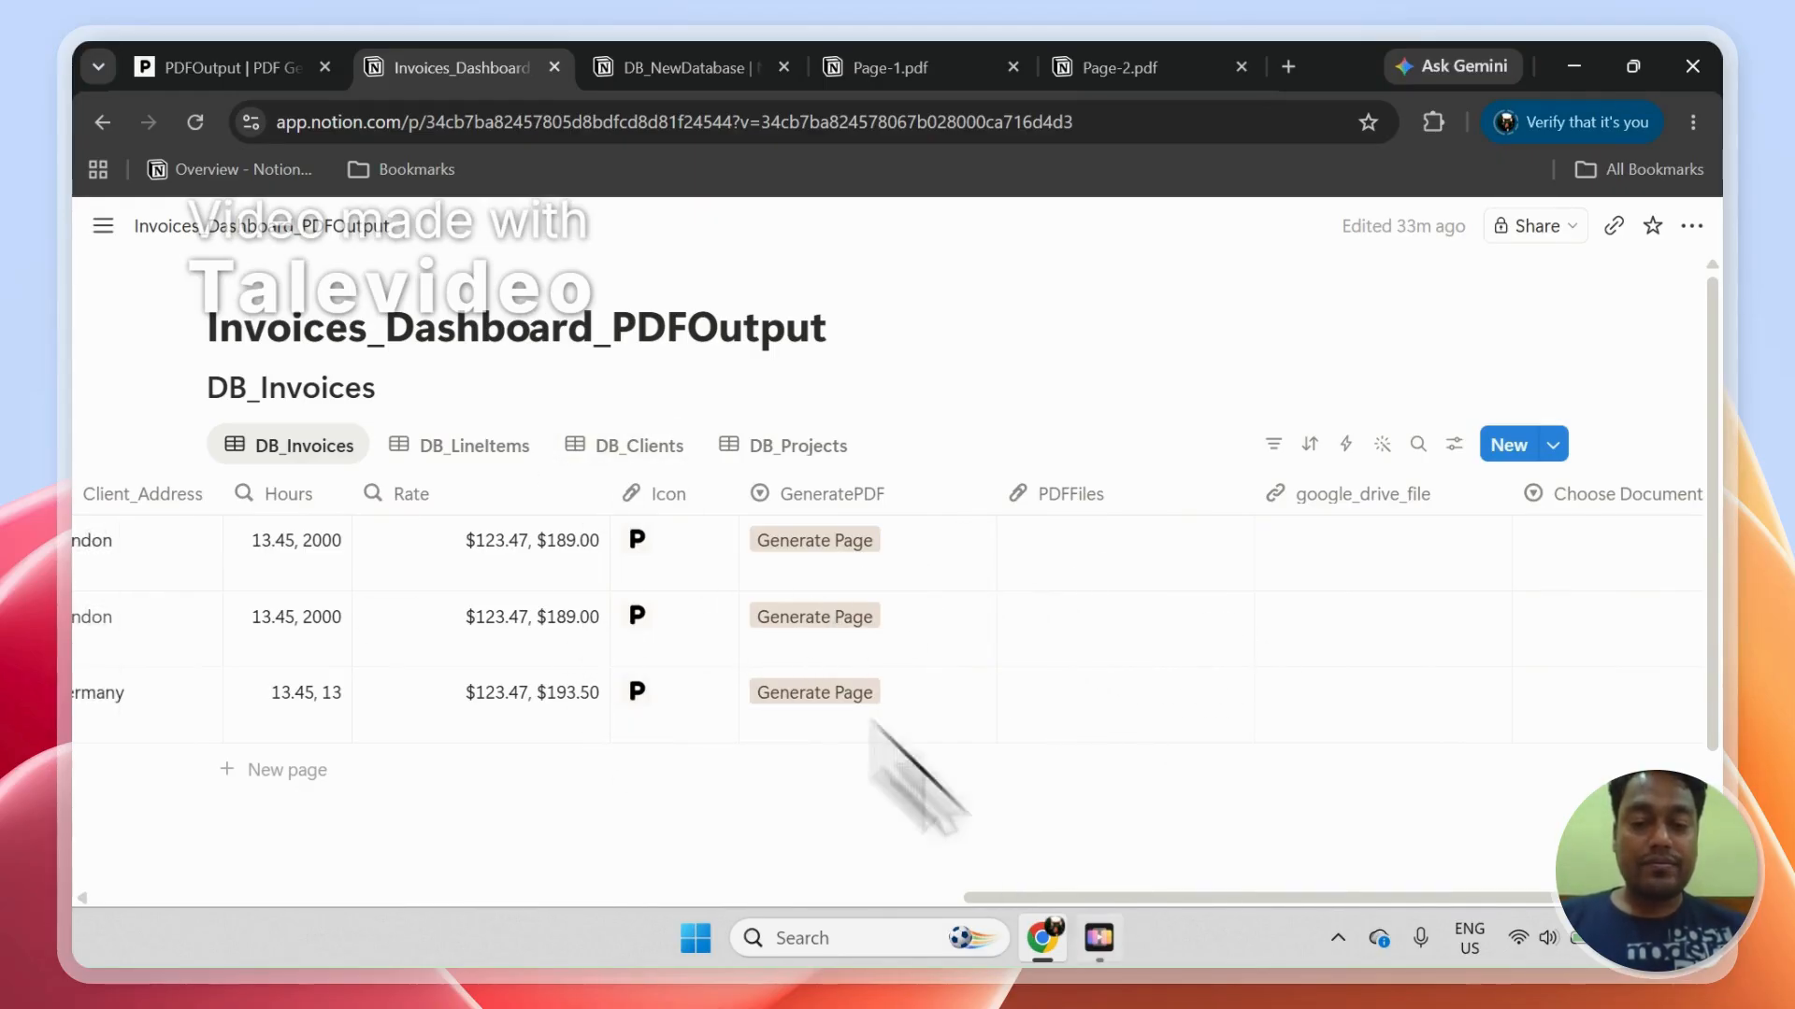
mouse_move(1101, 934)
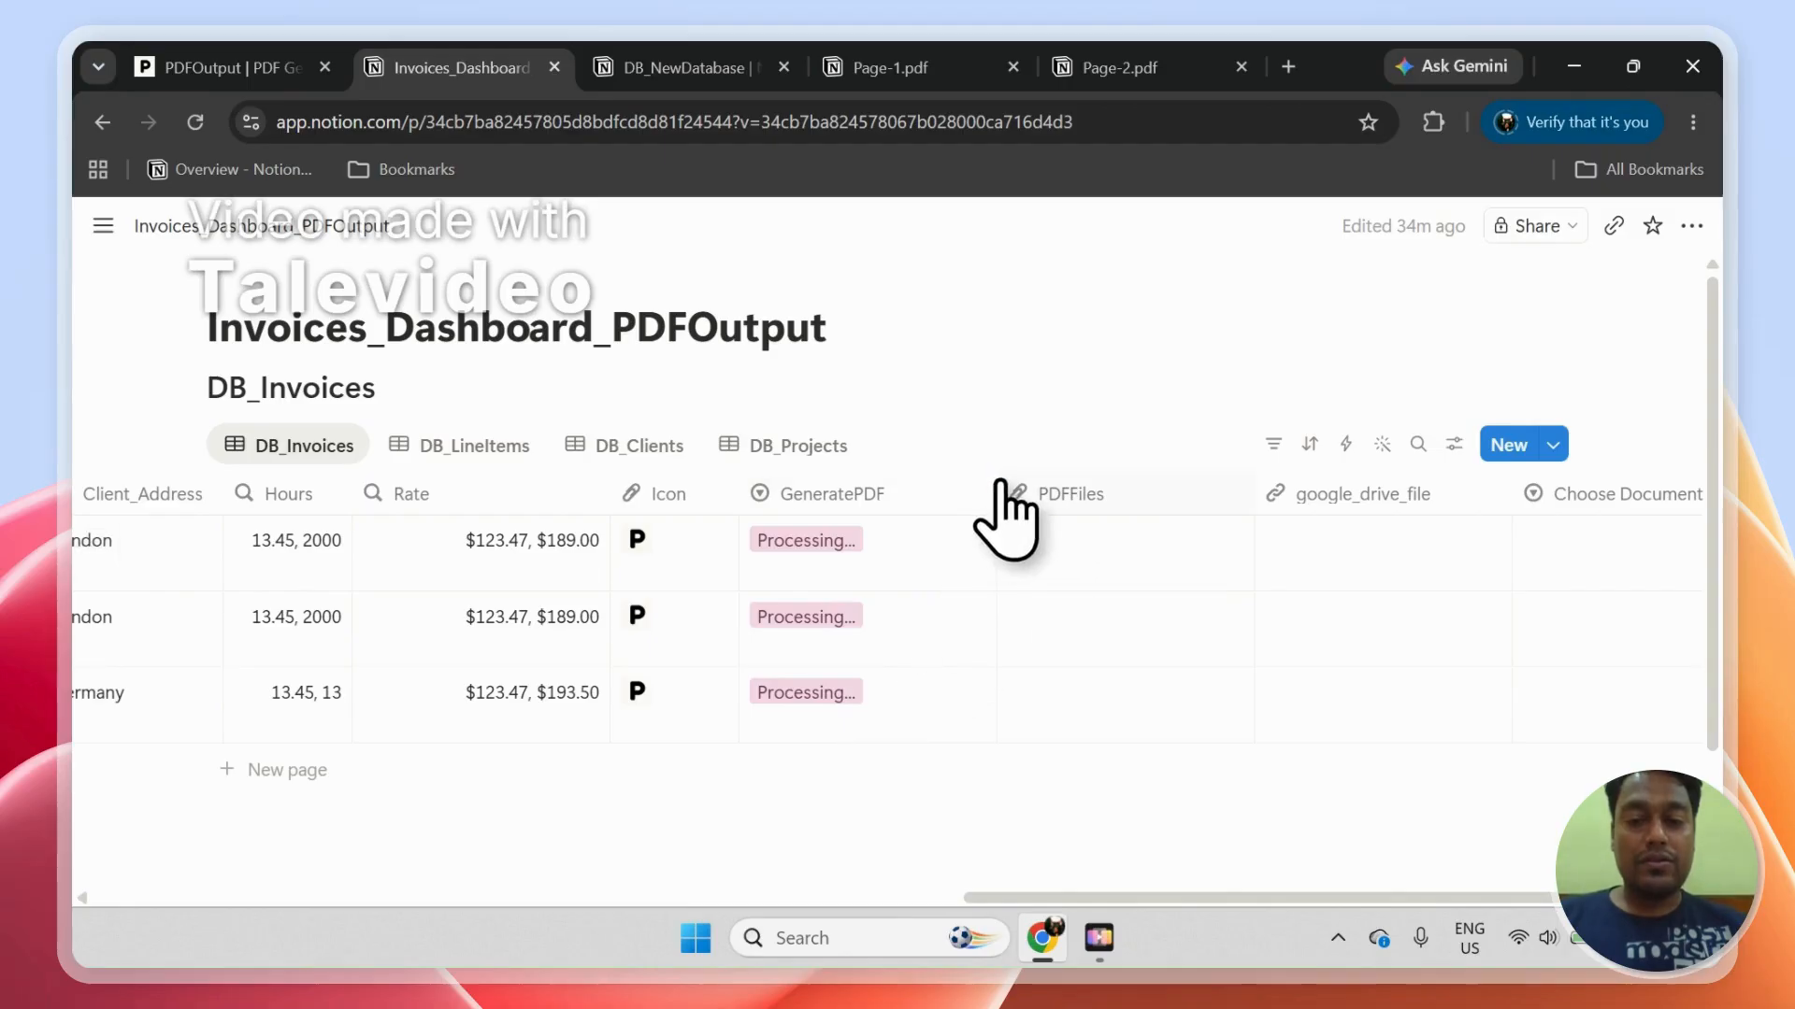
drag(979, 490, 925, 500)
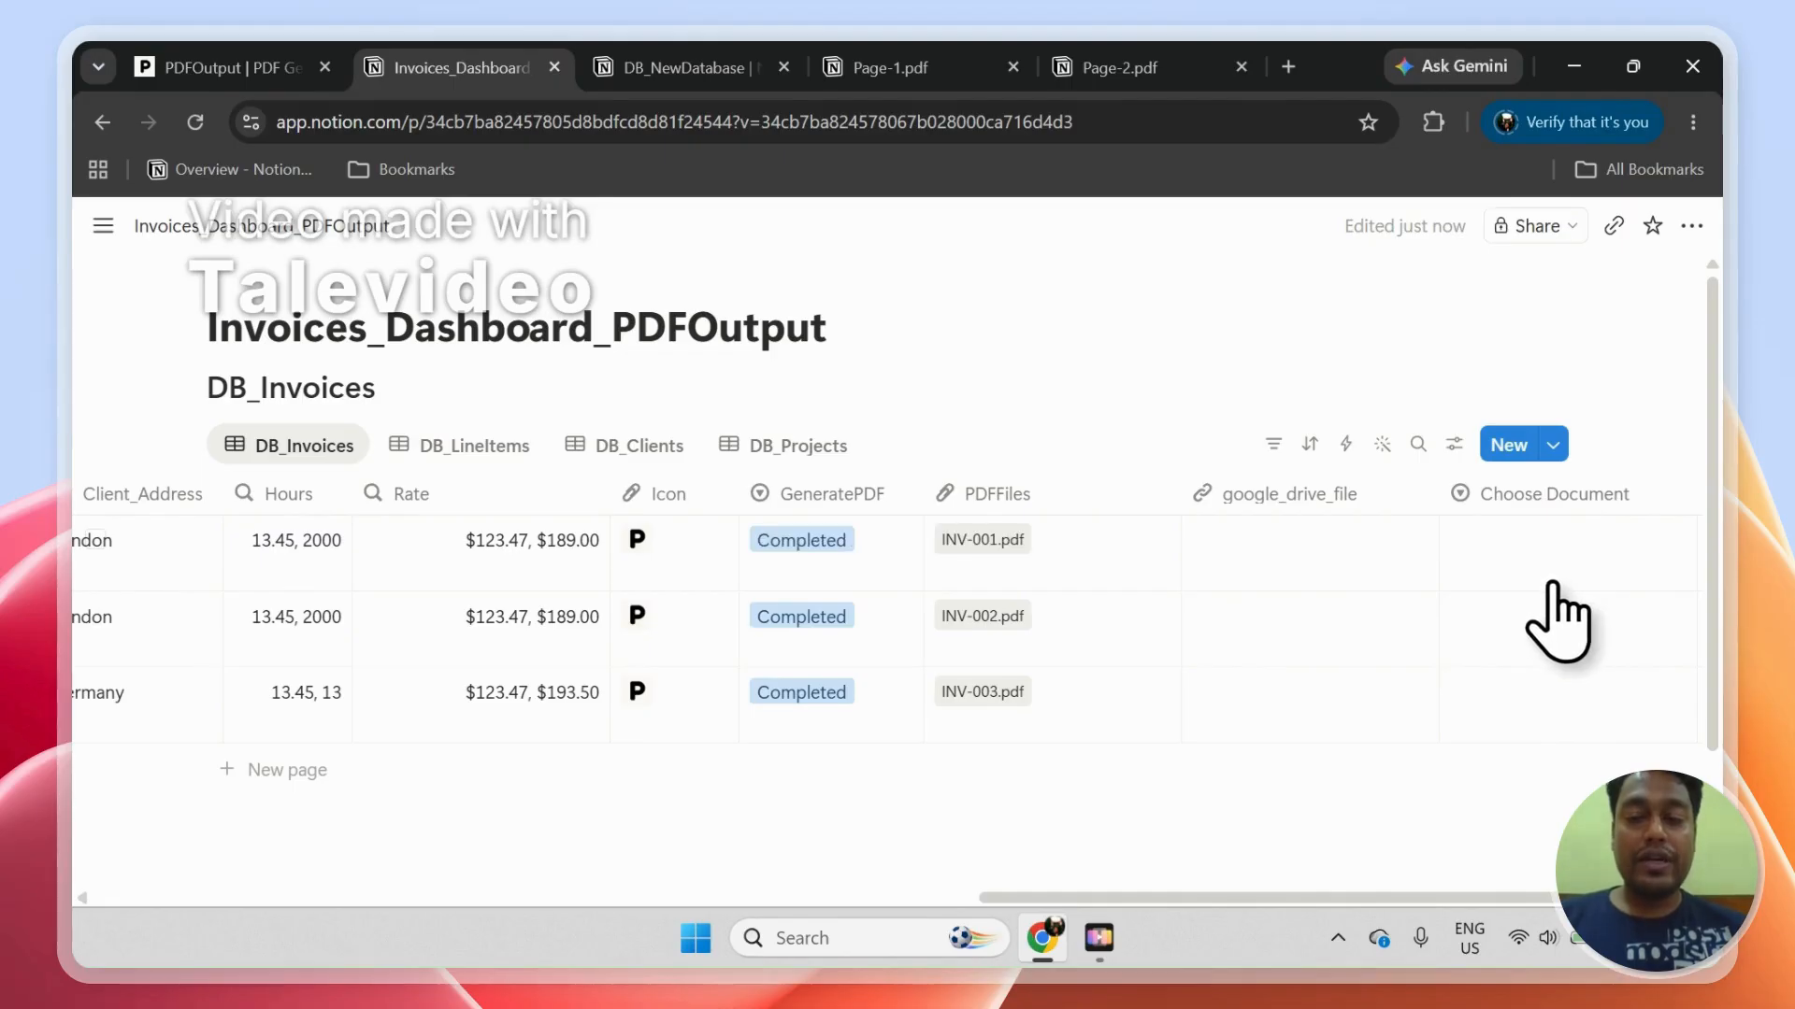
click(1552, 583)
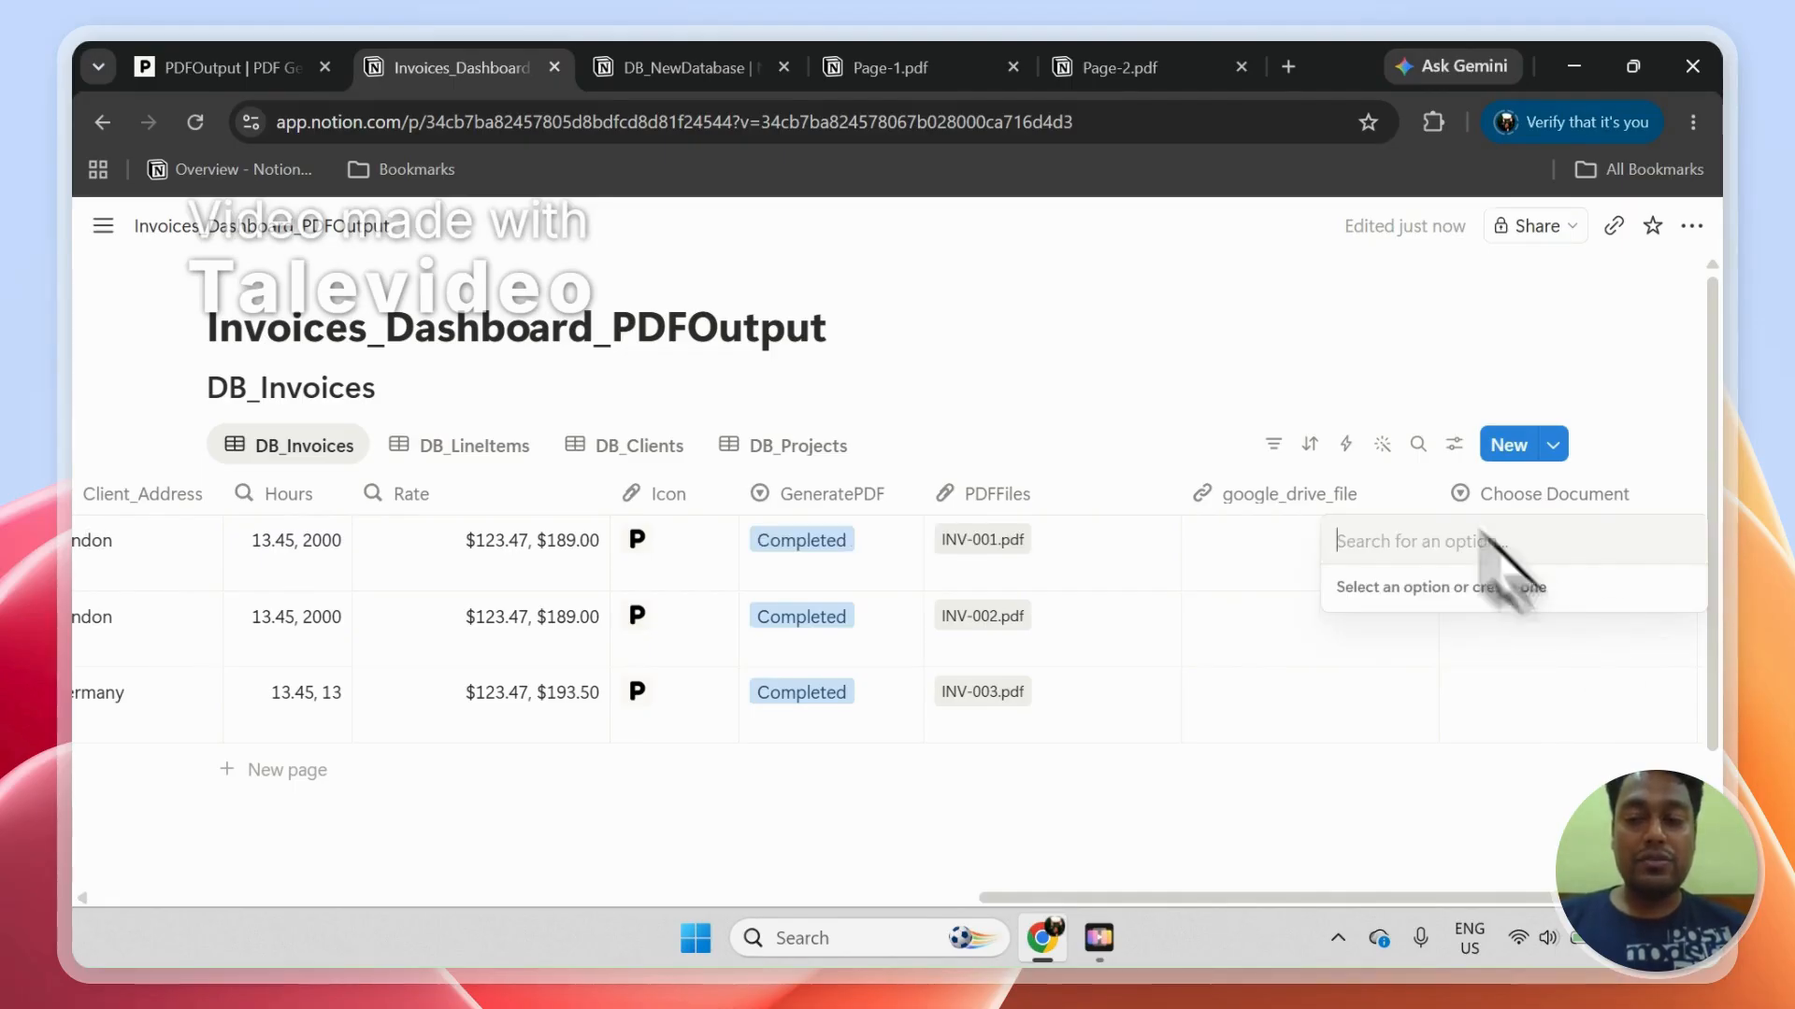
key(Escape)
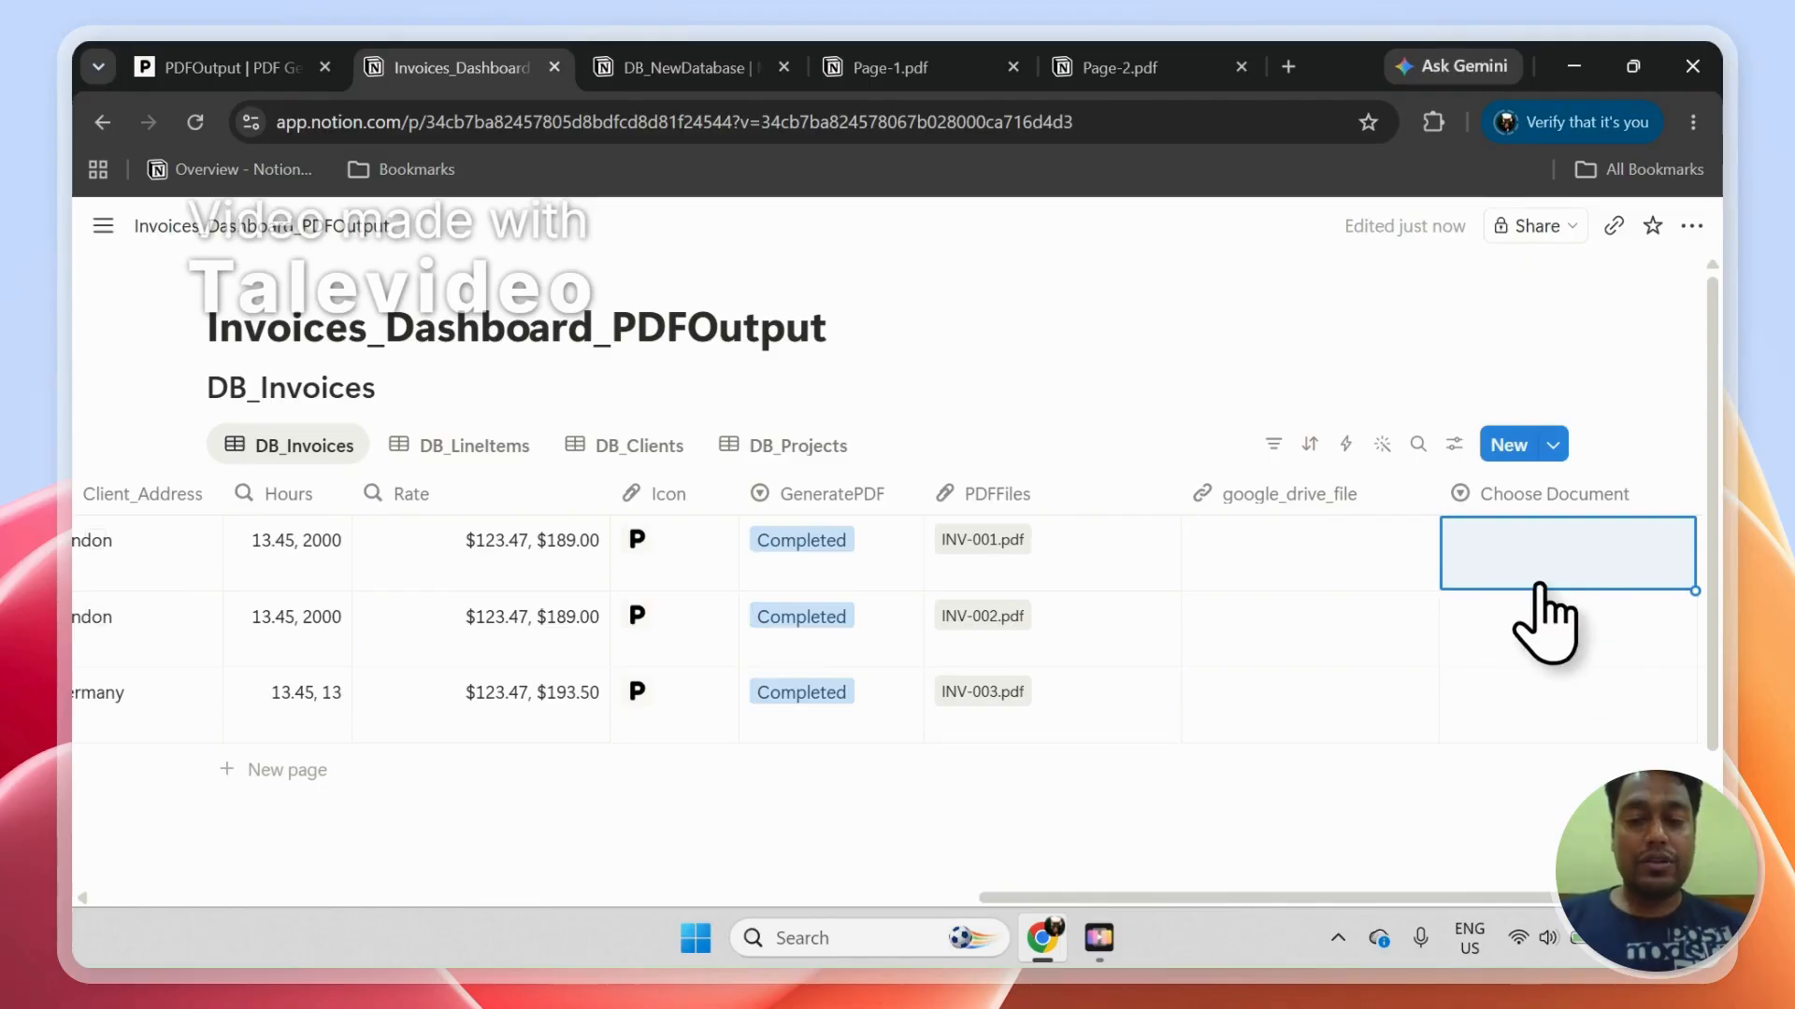
Step: Open the generated INV-001.pdf and INV-002.pdf, and review the invoice details and line items in INV-002.pdf
click(982, 539)
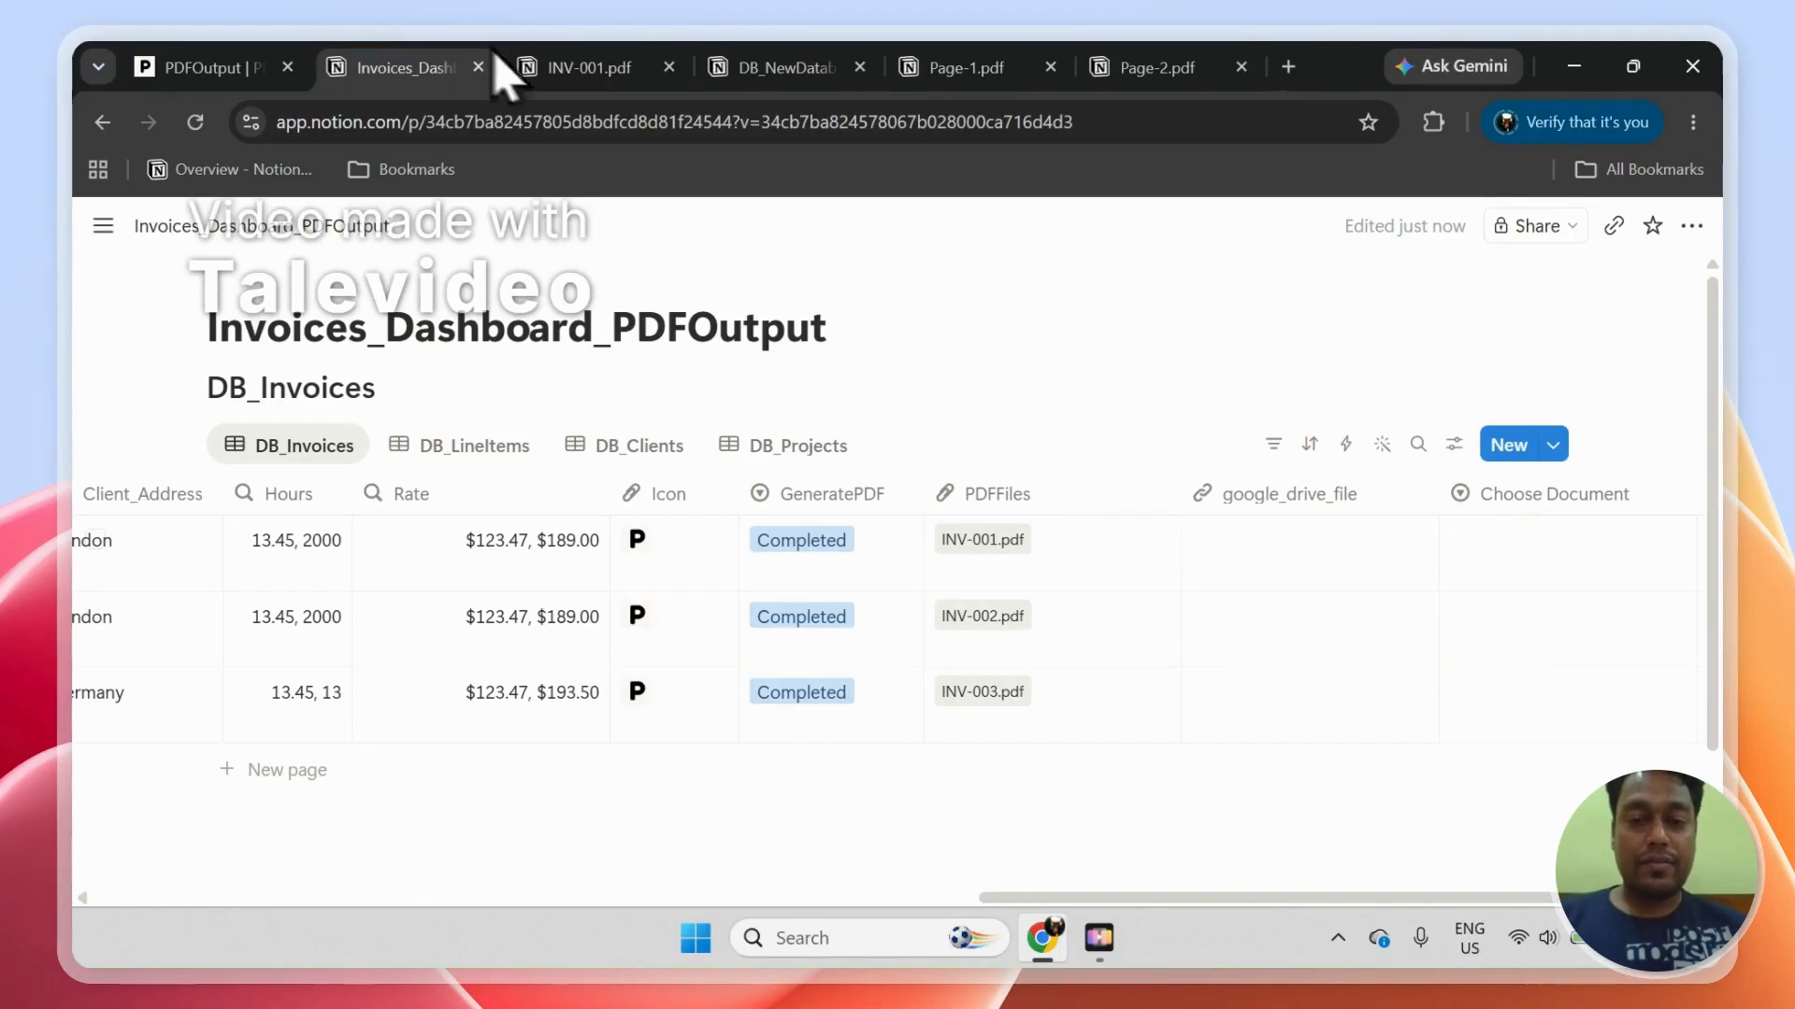
click(990, 618)
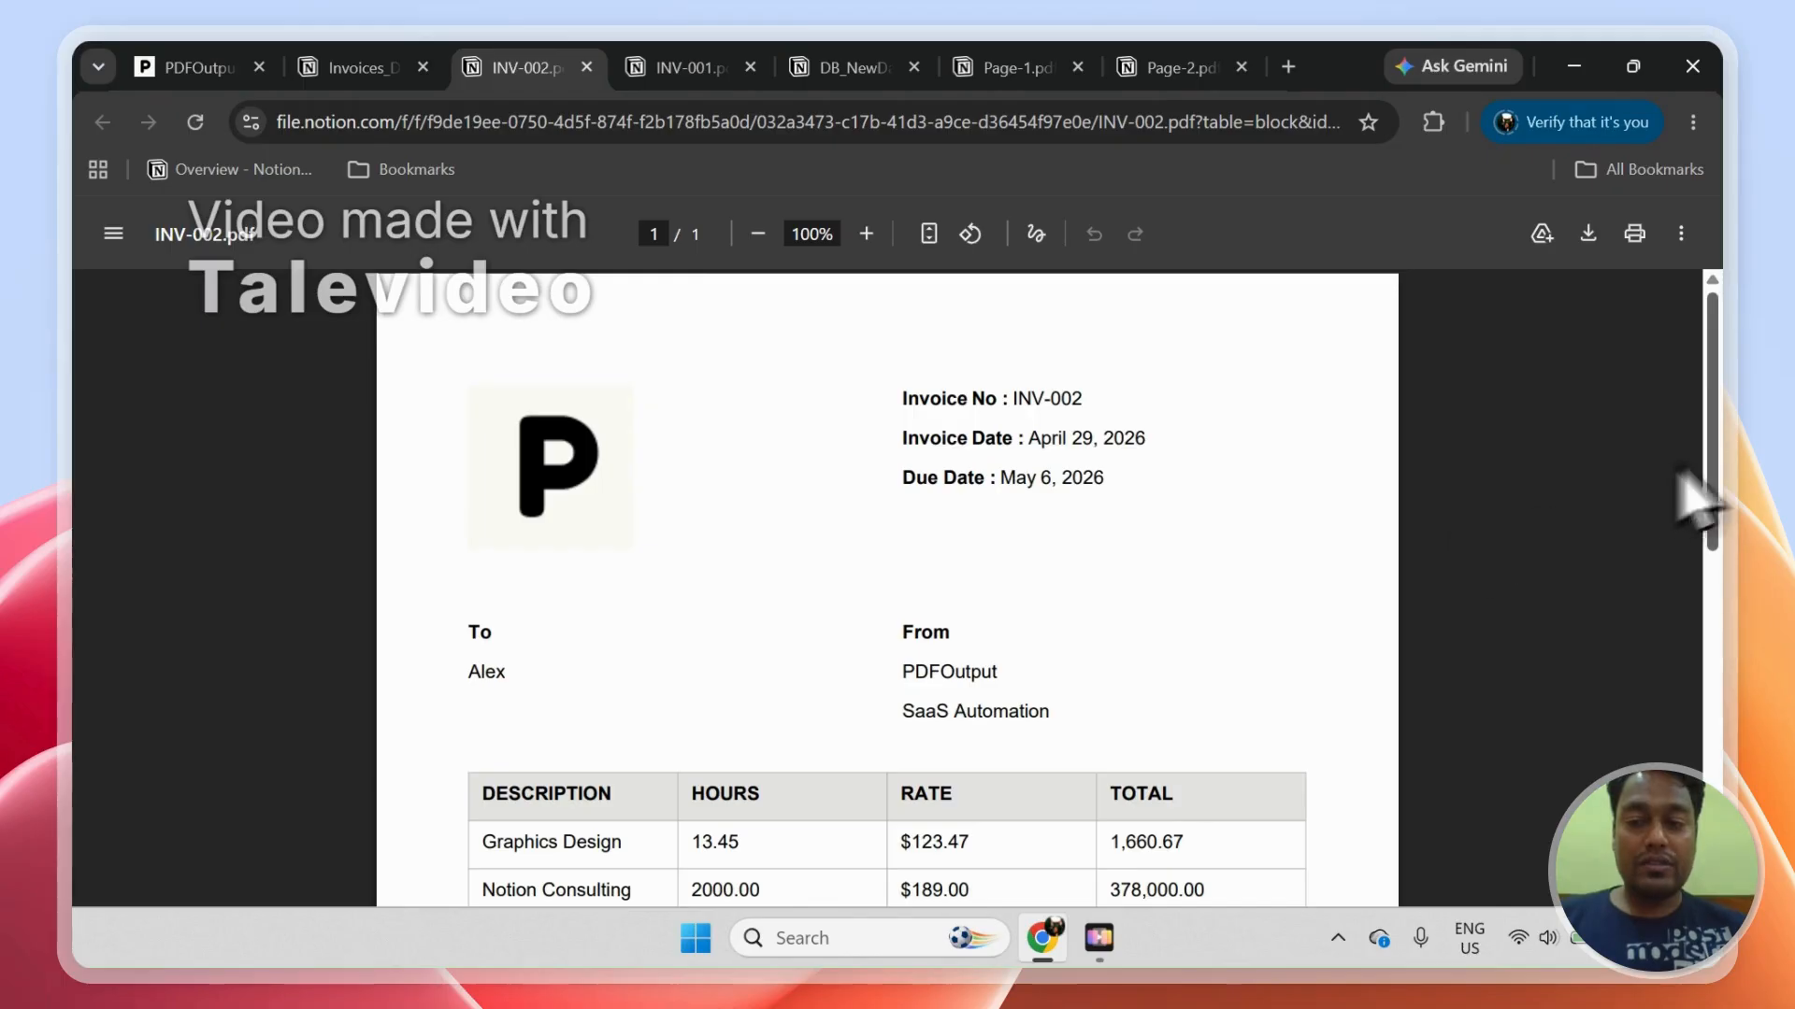
mouse_move(1711, 486)
mouse_down()
mouse_move(1730, 741)
mouse_move(1704, 499)
mouse_up()
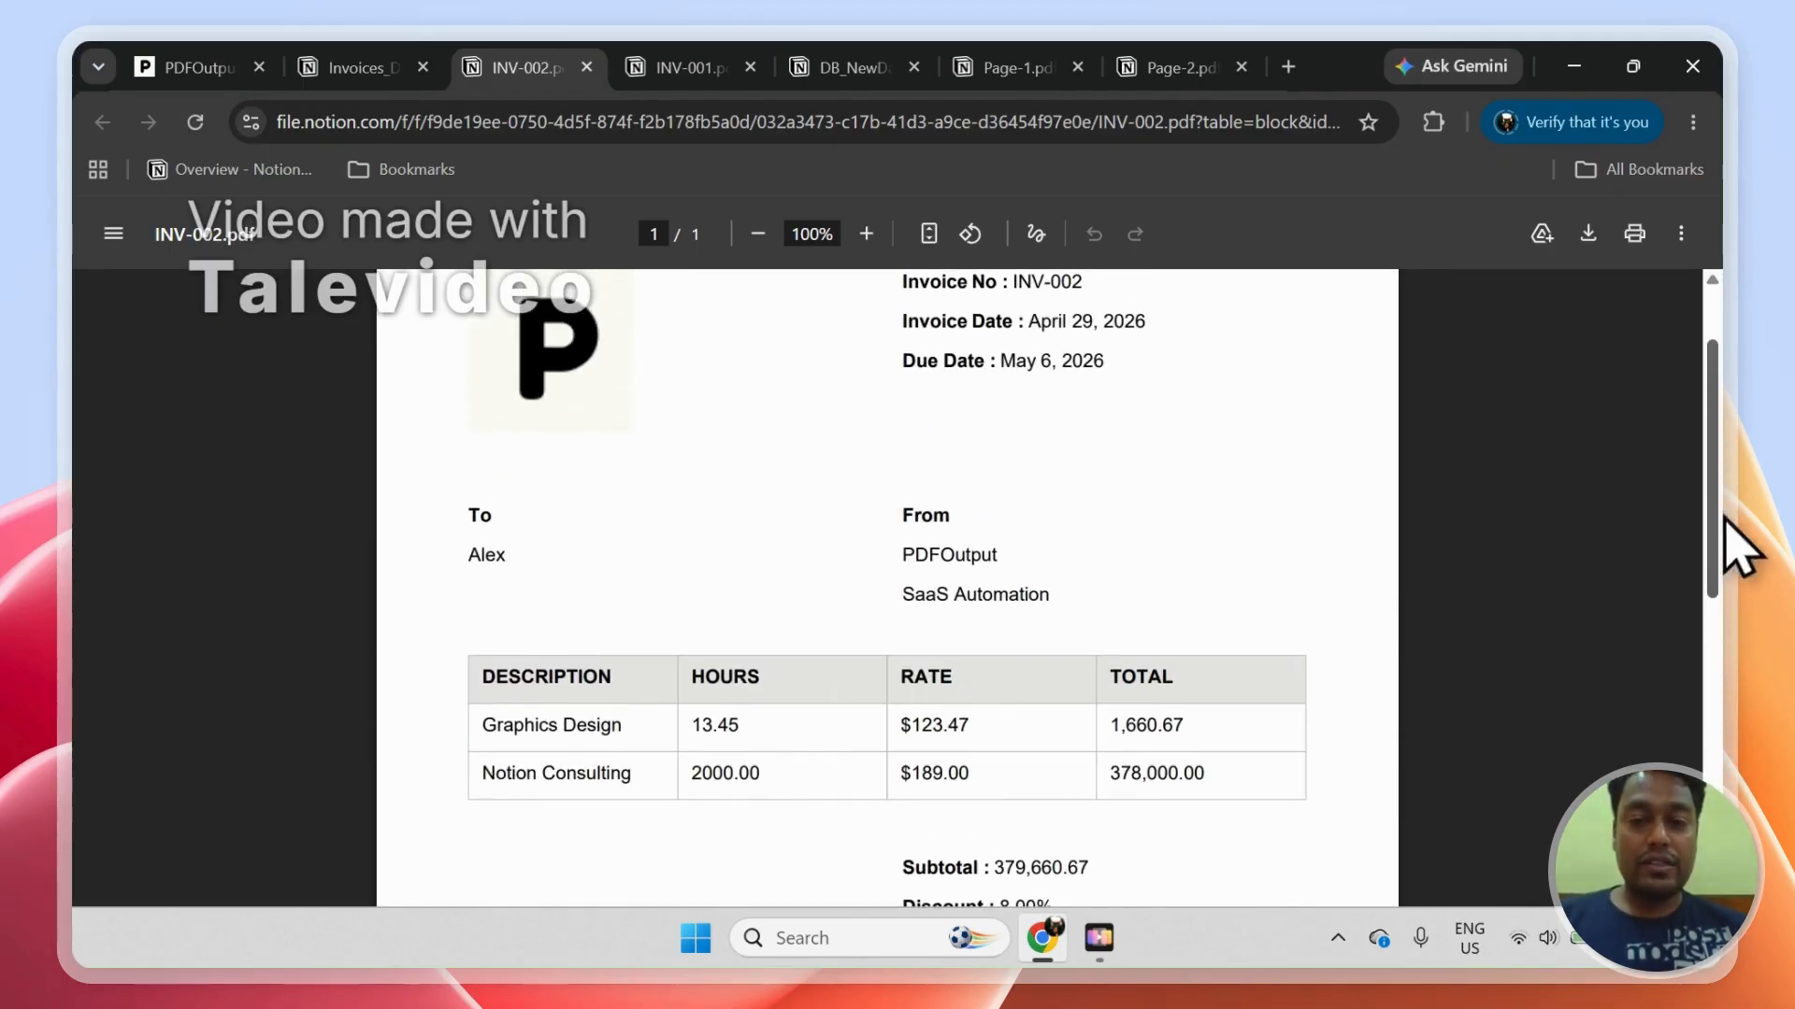
scroll(1725, 517, up, 2)
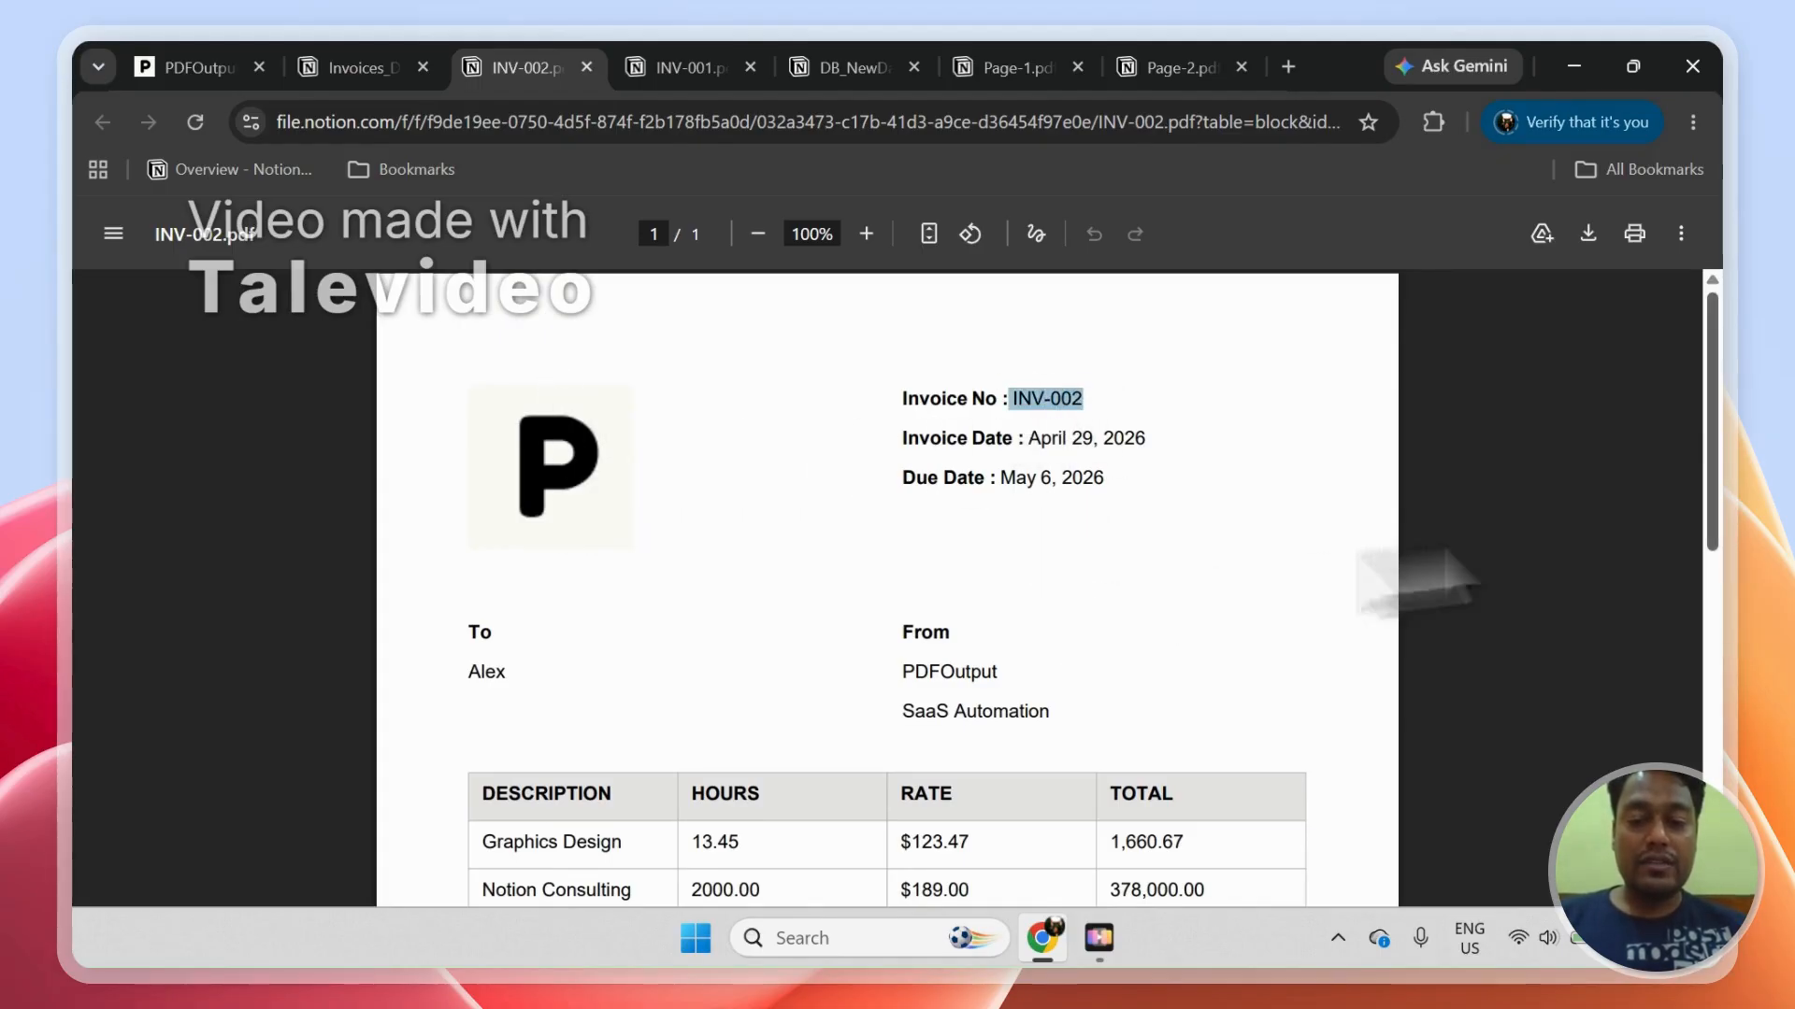
scroll(1726, 496, down, 2)
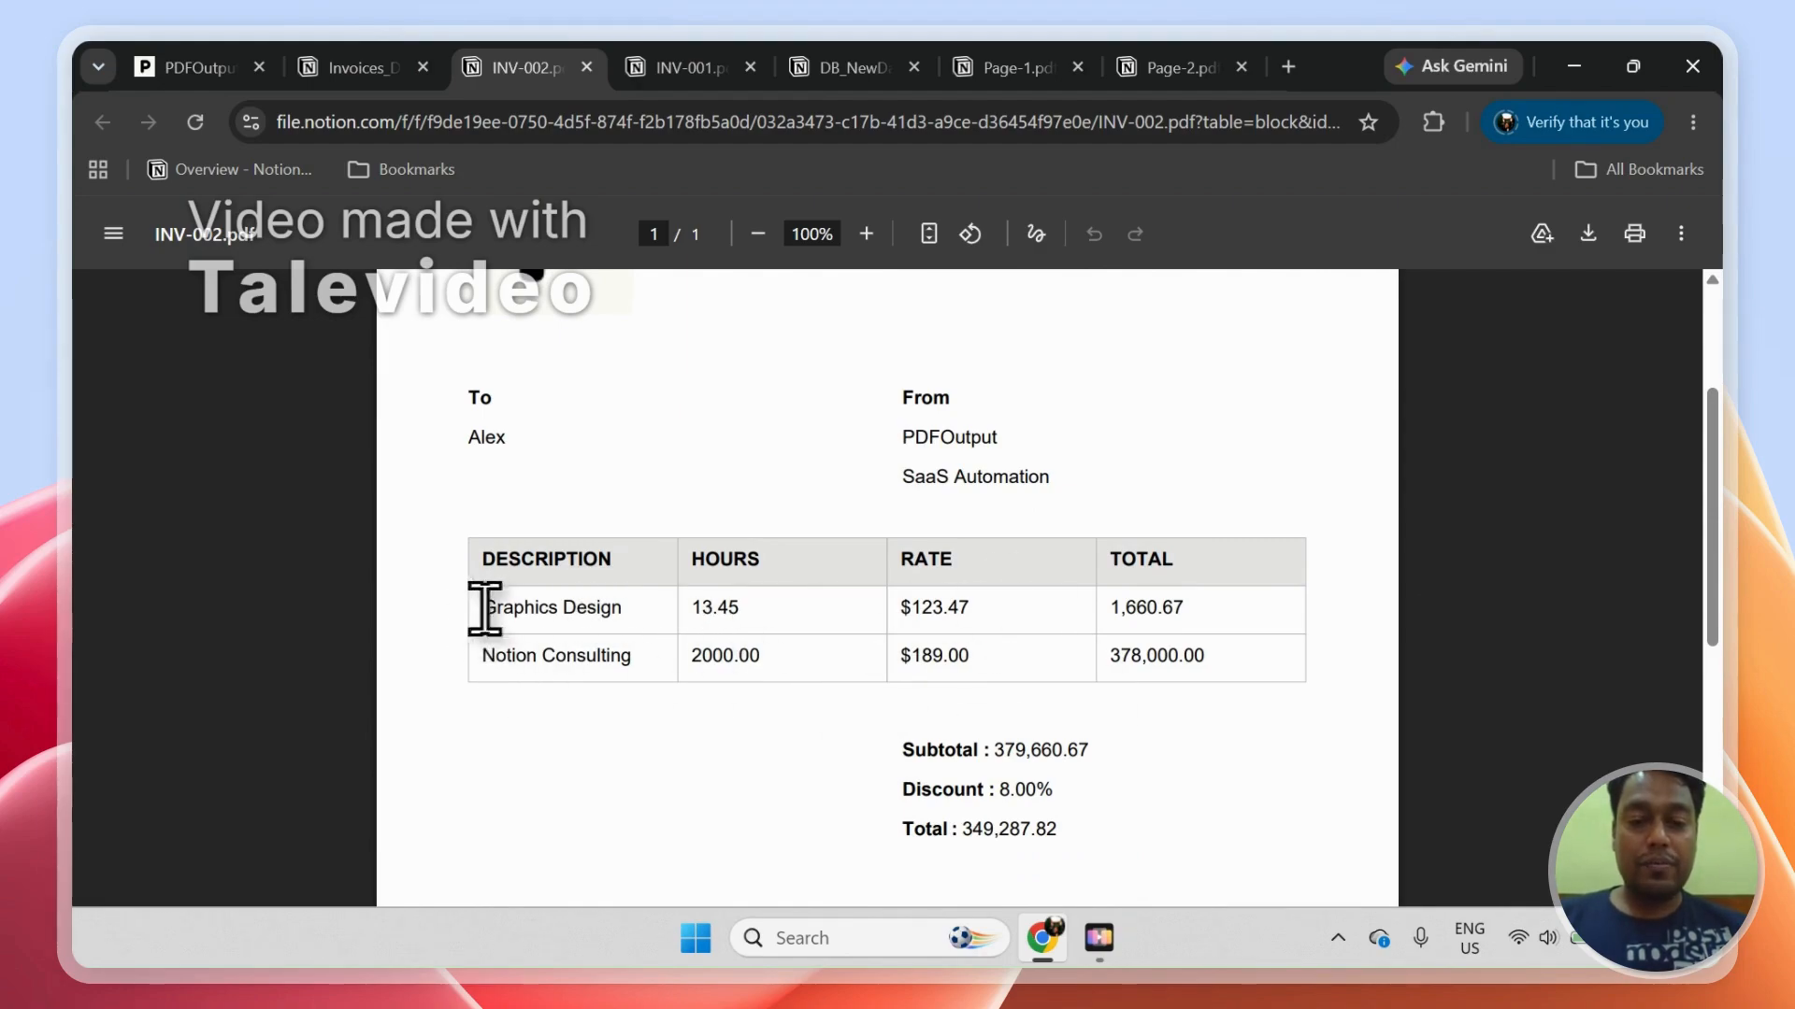
drag(726, 631, 1098, 690)
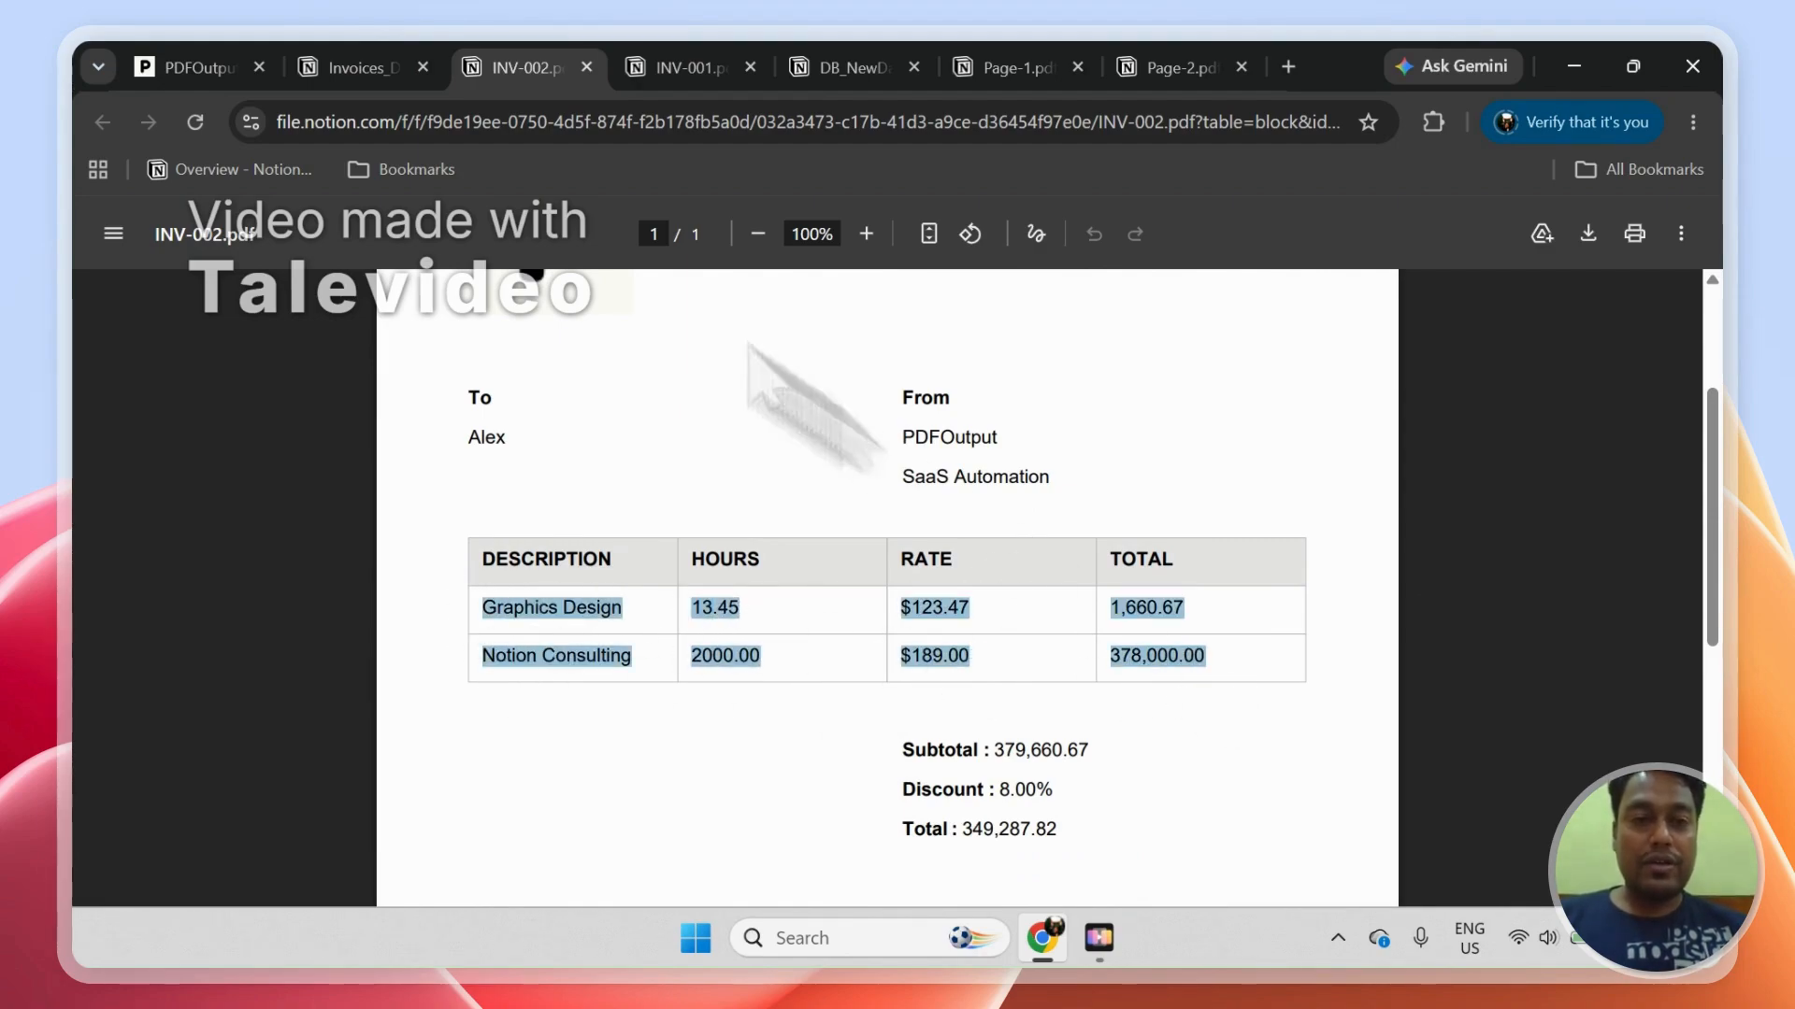
Step: Compare the line items in INV-002.pdf with the Description entries for INV-002 in DB_Invoices
click(369, 67)
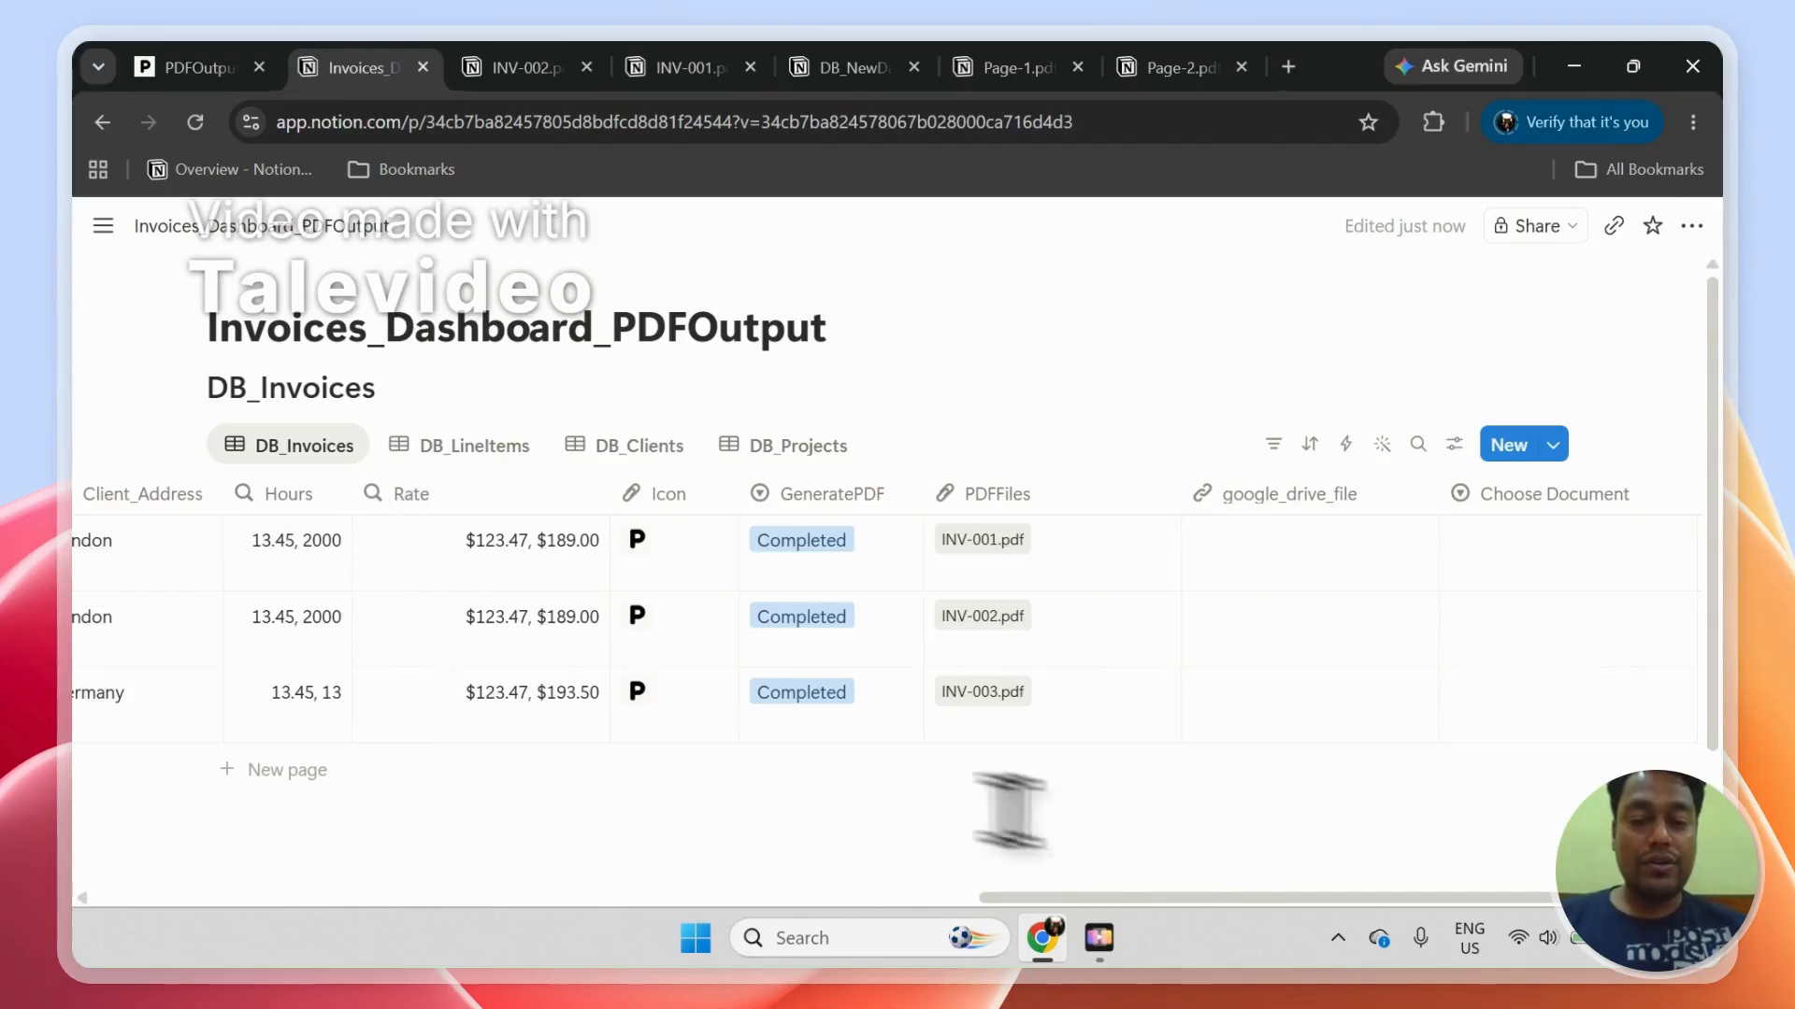
drag(1084, 899, 383, 851)
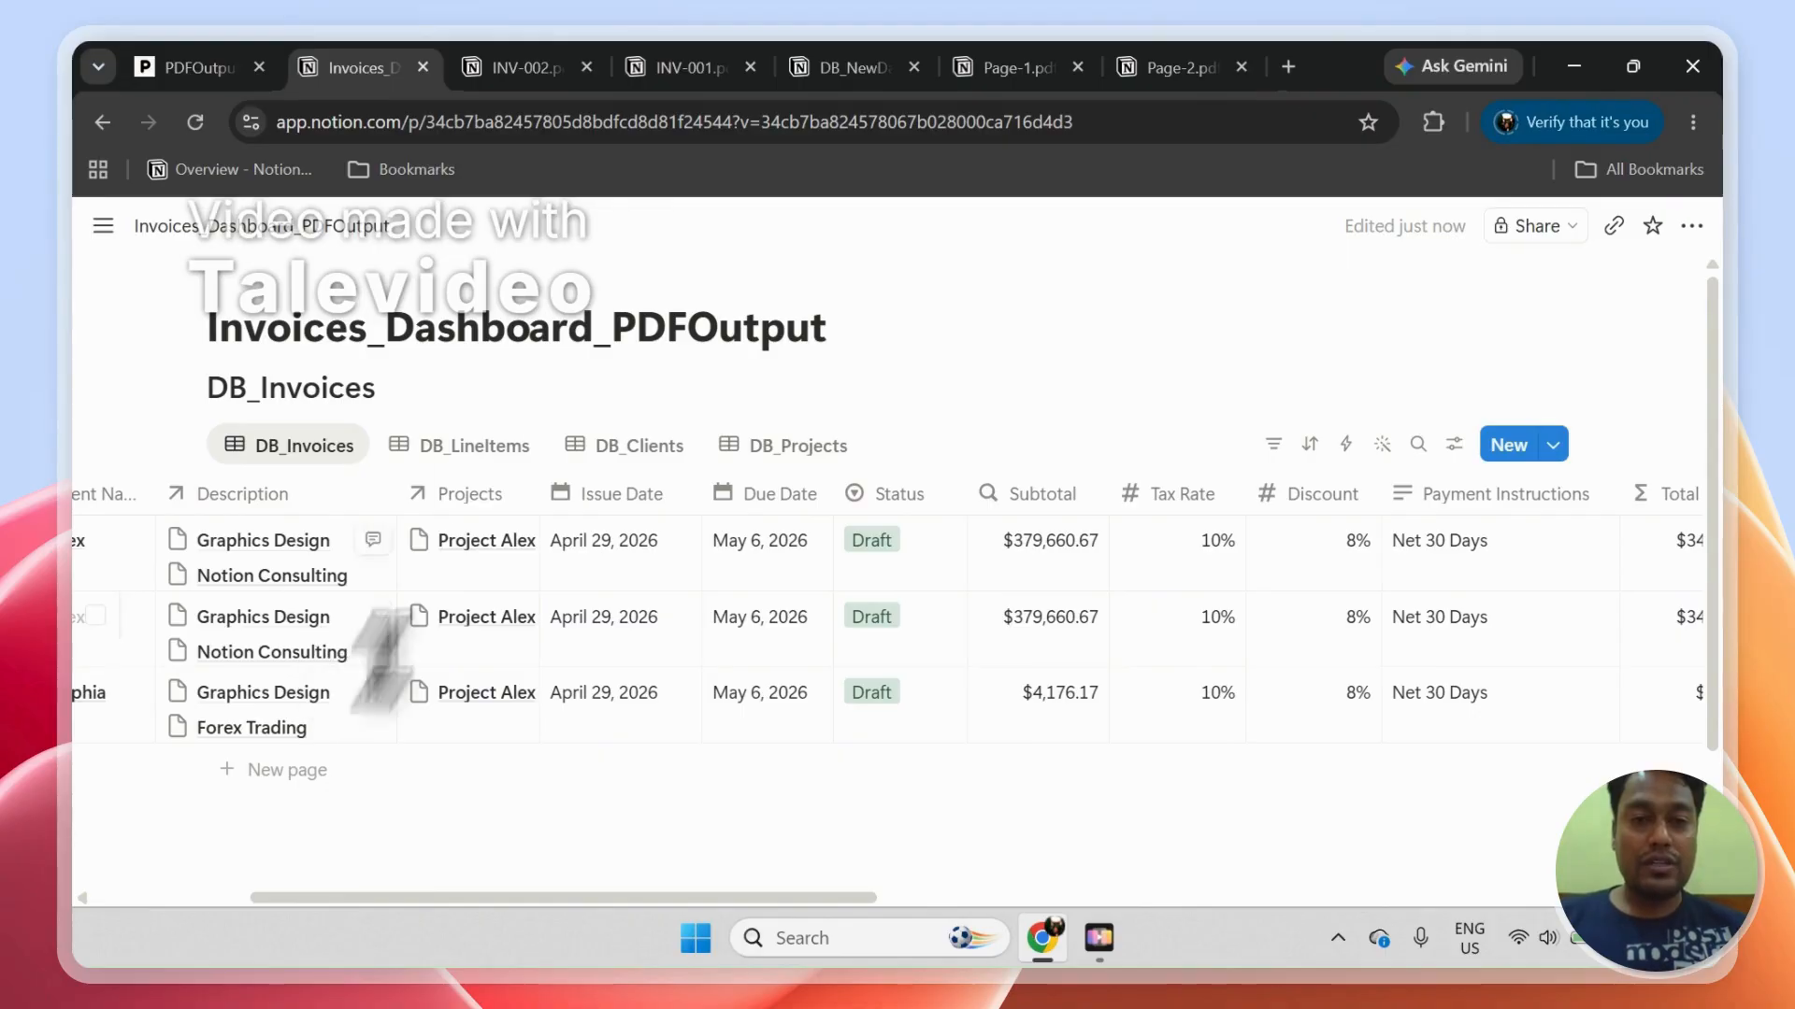
click(528, 67)
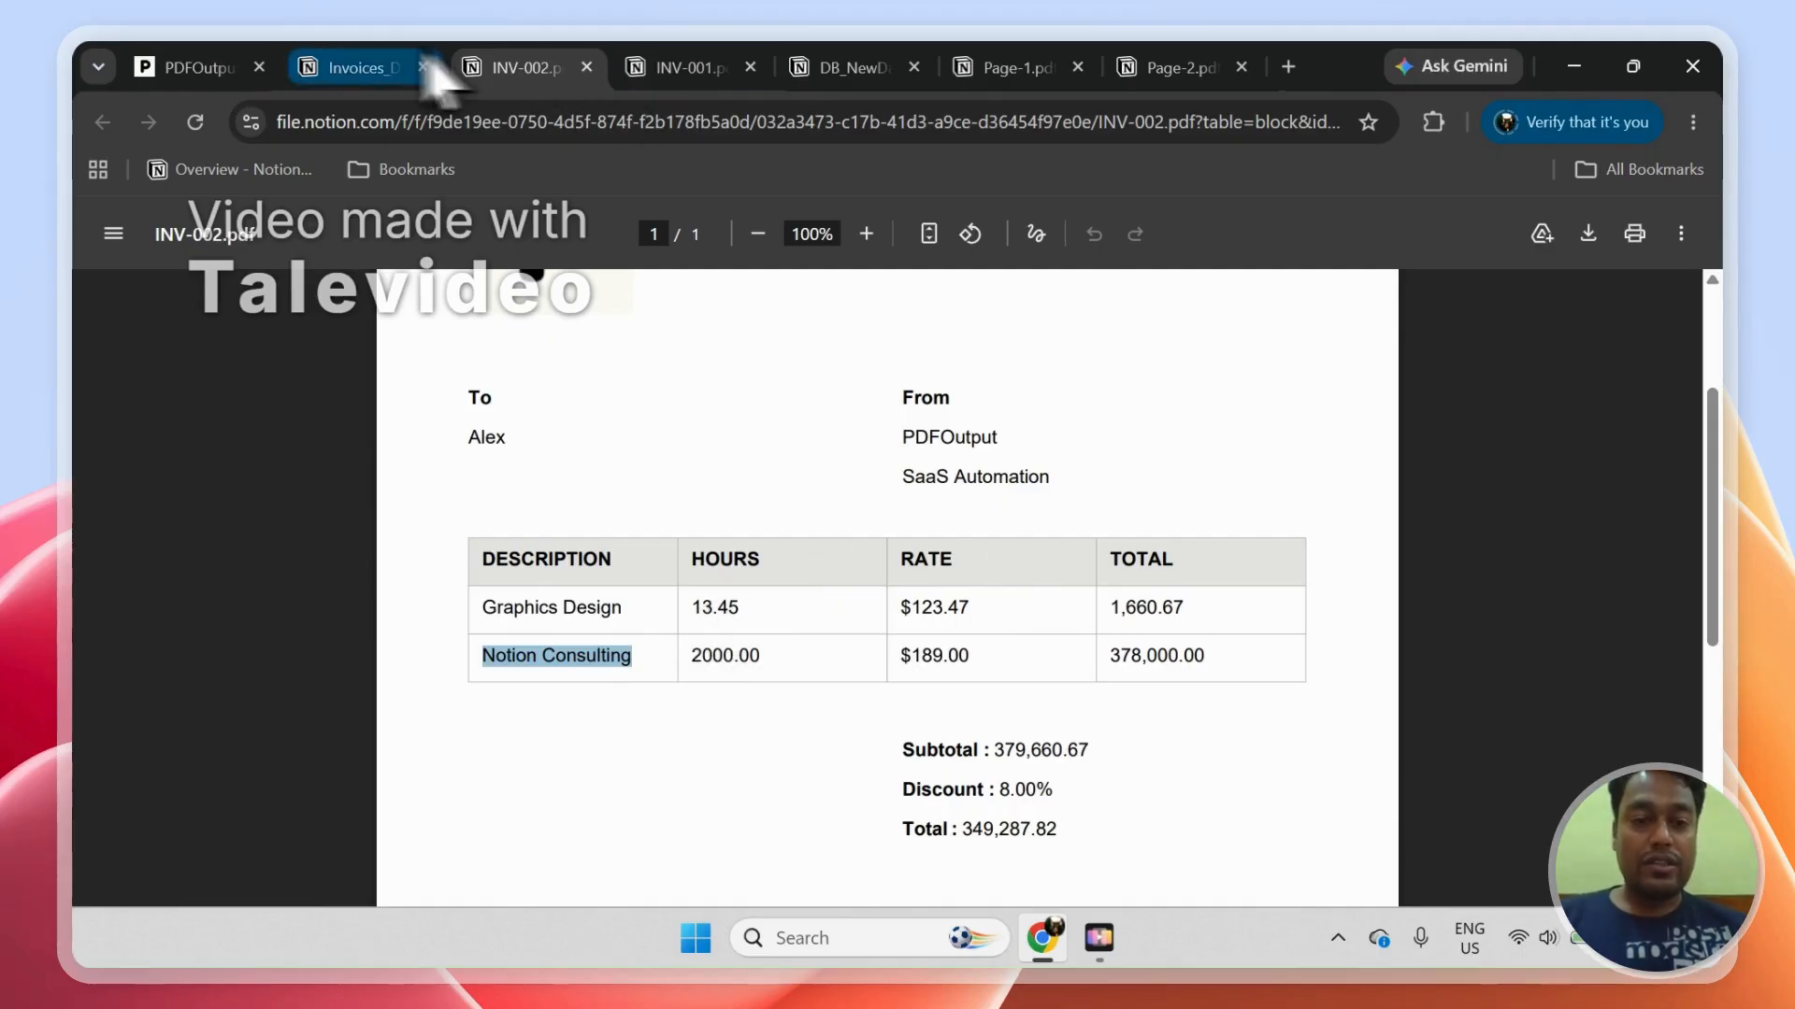
click(378, 67)
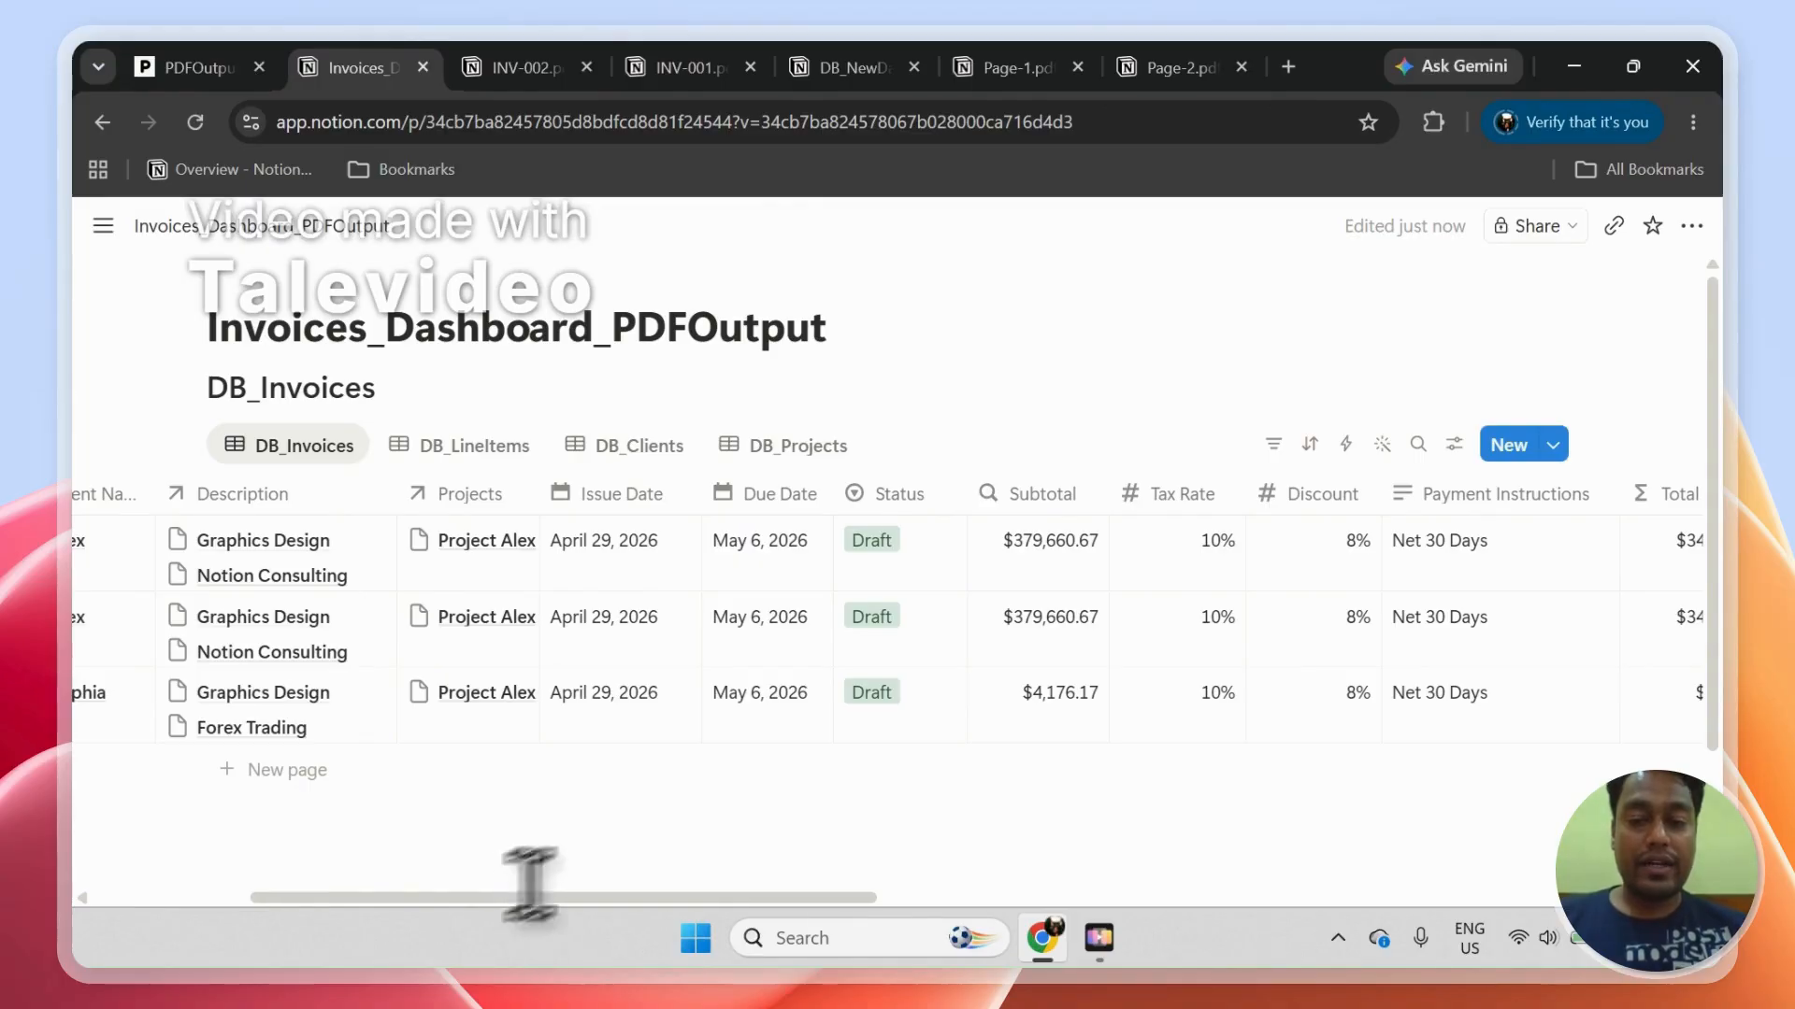
Step: Check the amount, hours and rate columns in DB_Invoices, then open the generated INV-003.pdf
drag(712, 914, 977, 876)
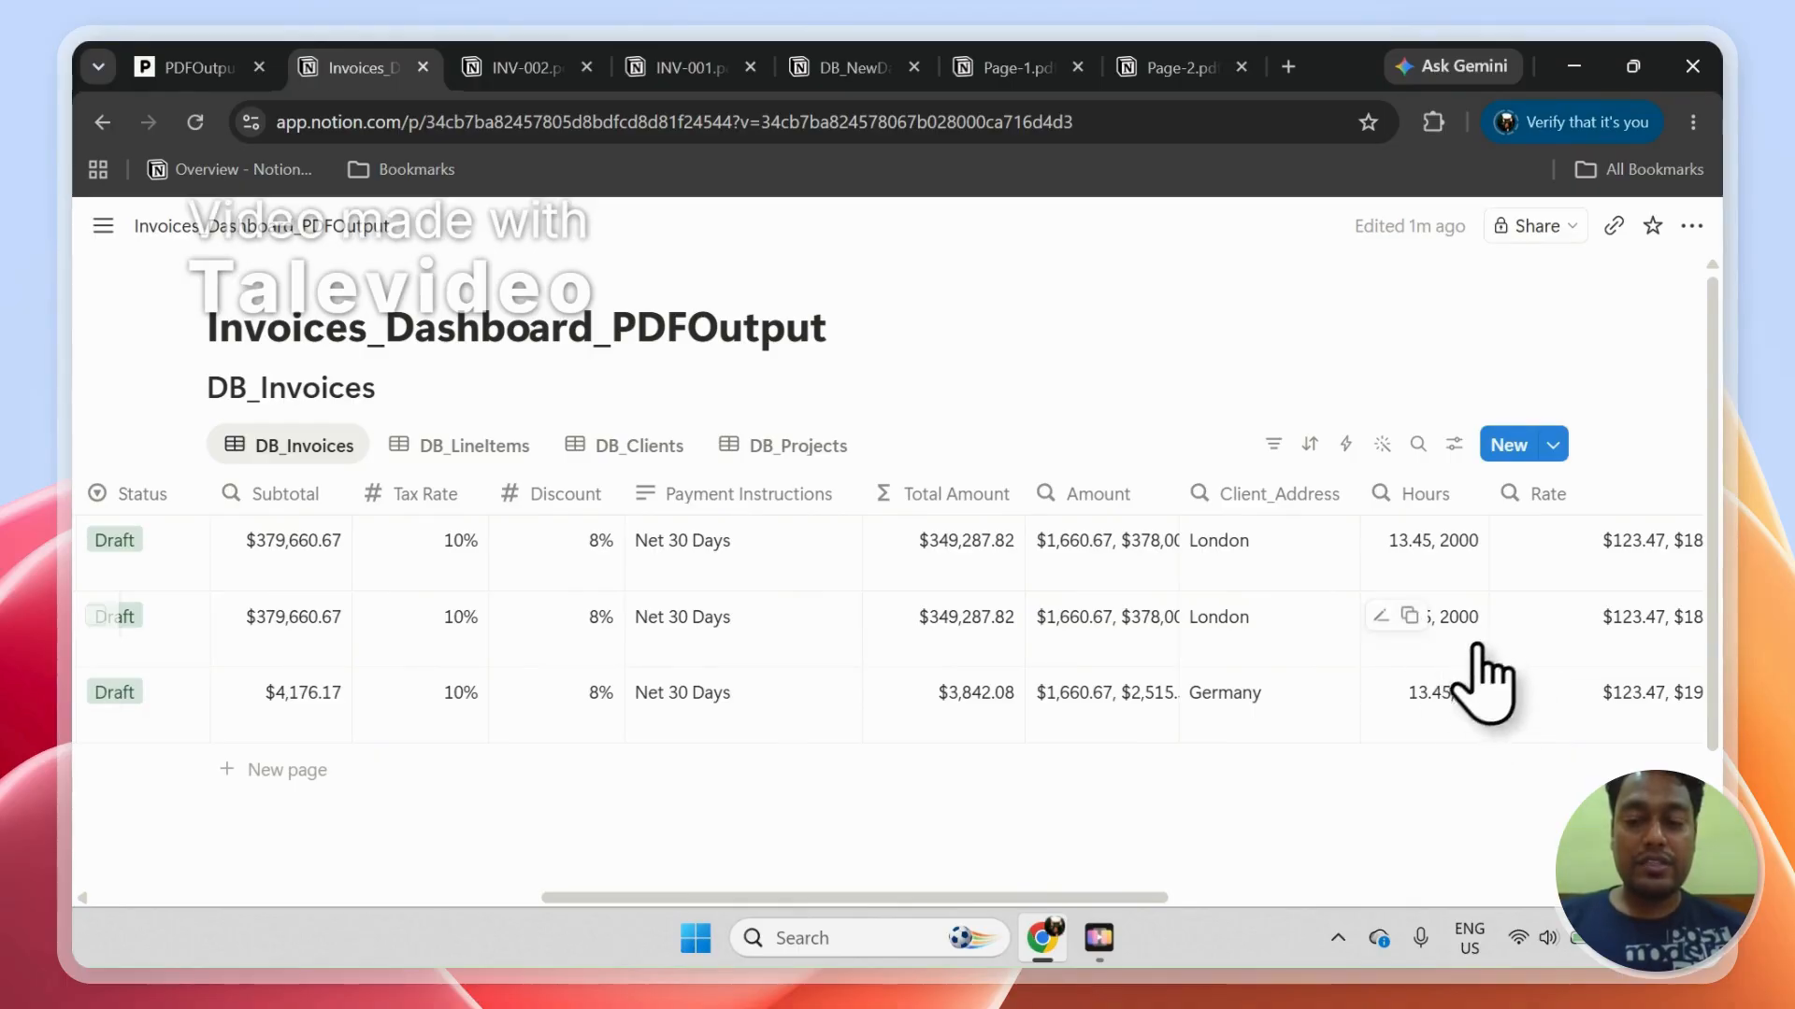
drag(1159, 899, 1589, 899)
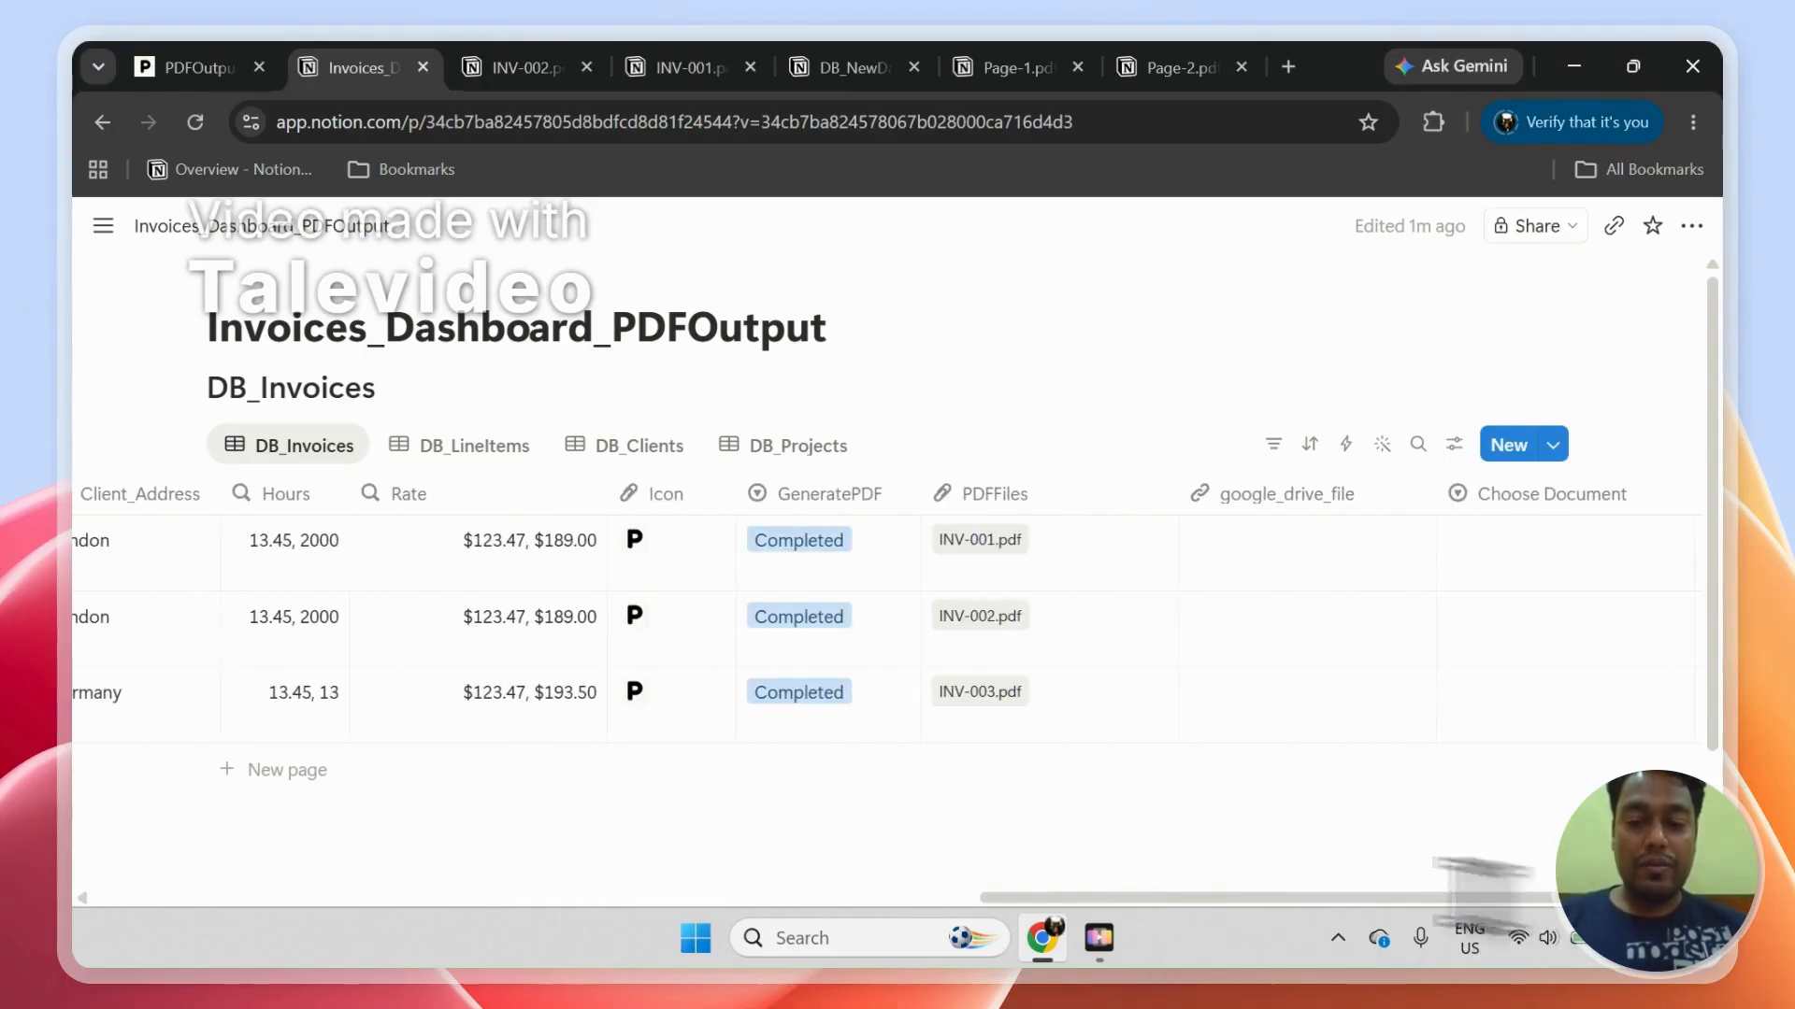
click(972, 693)
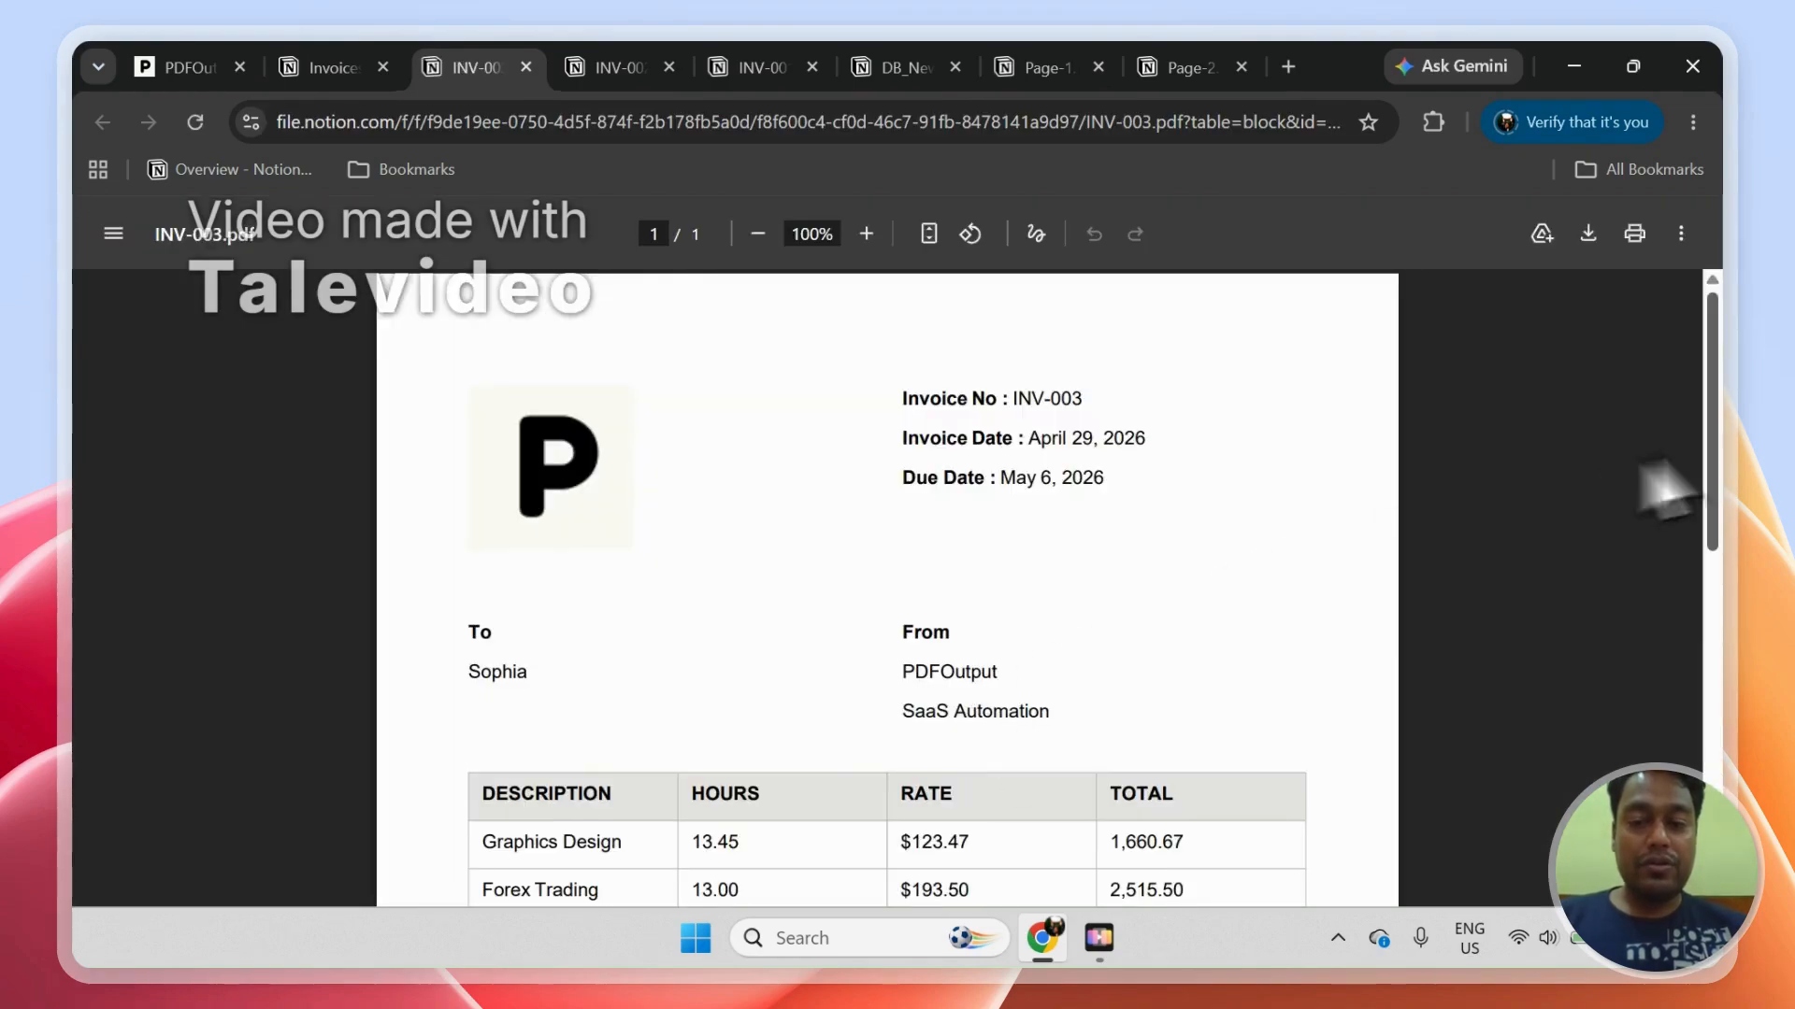
Step: Review the invoice header, line items and totals in INV-003.pdf, and compare them with INV-002.pdf and INV-001.pdf
drag(1715, 496, 1714, 591)
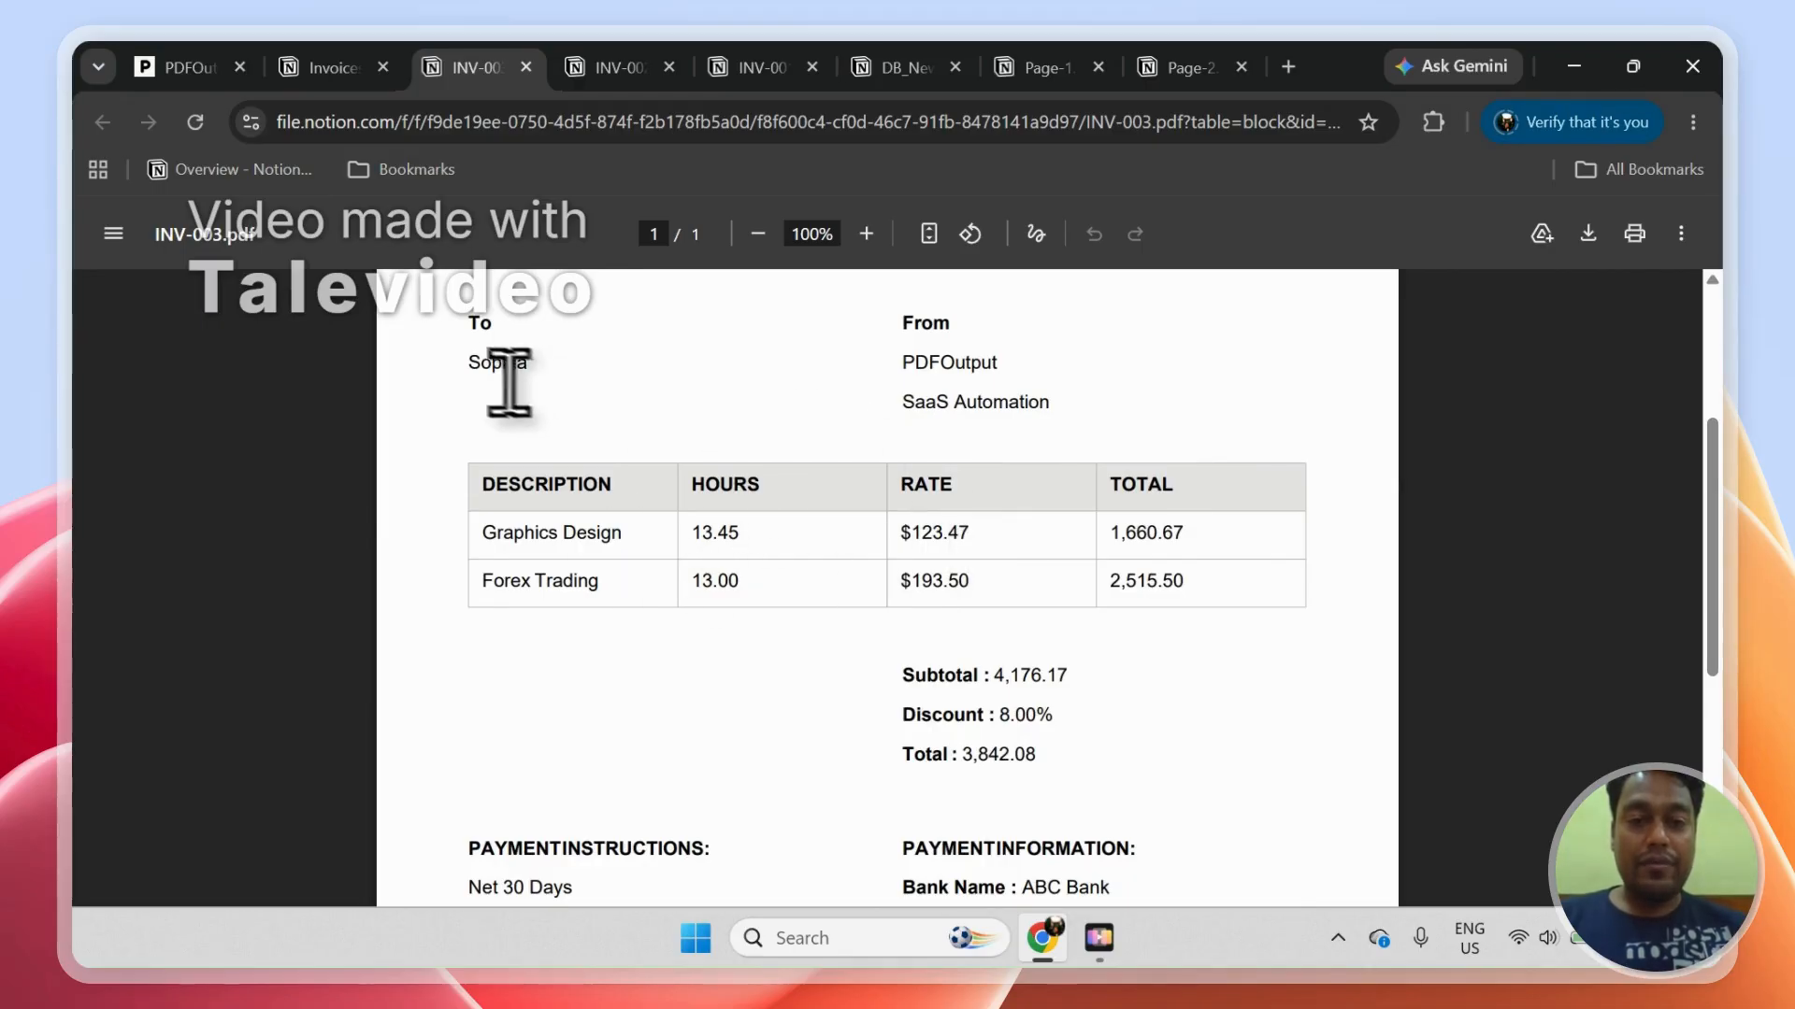
scroll(1723, 525, up, 2)
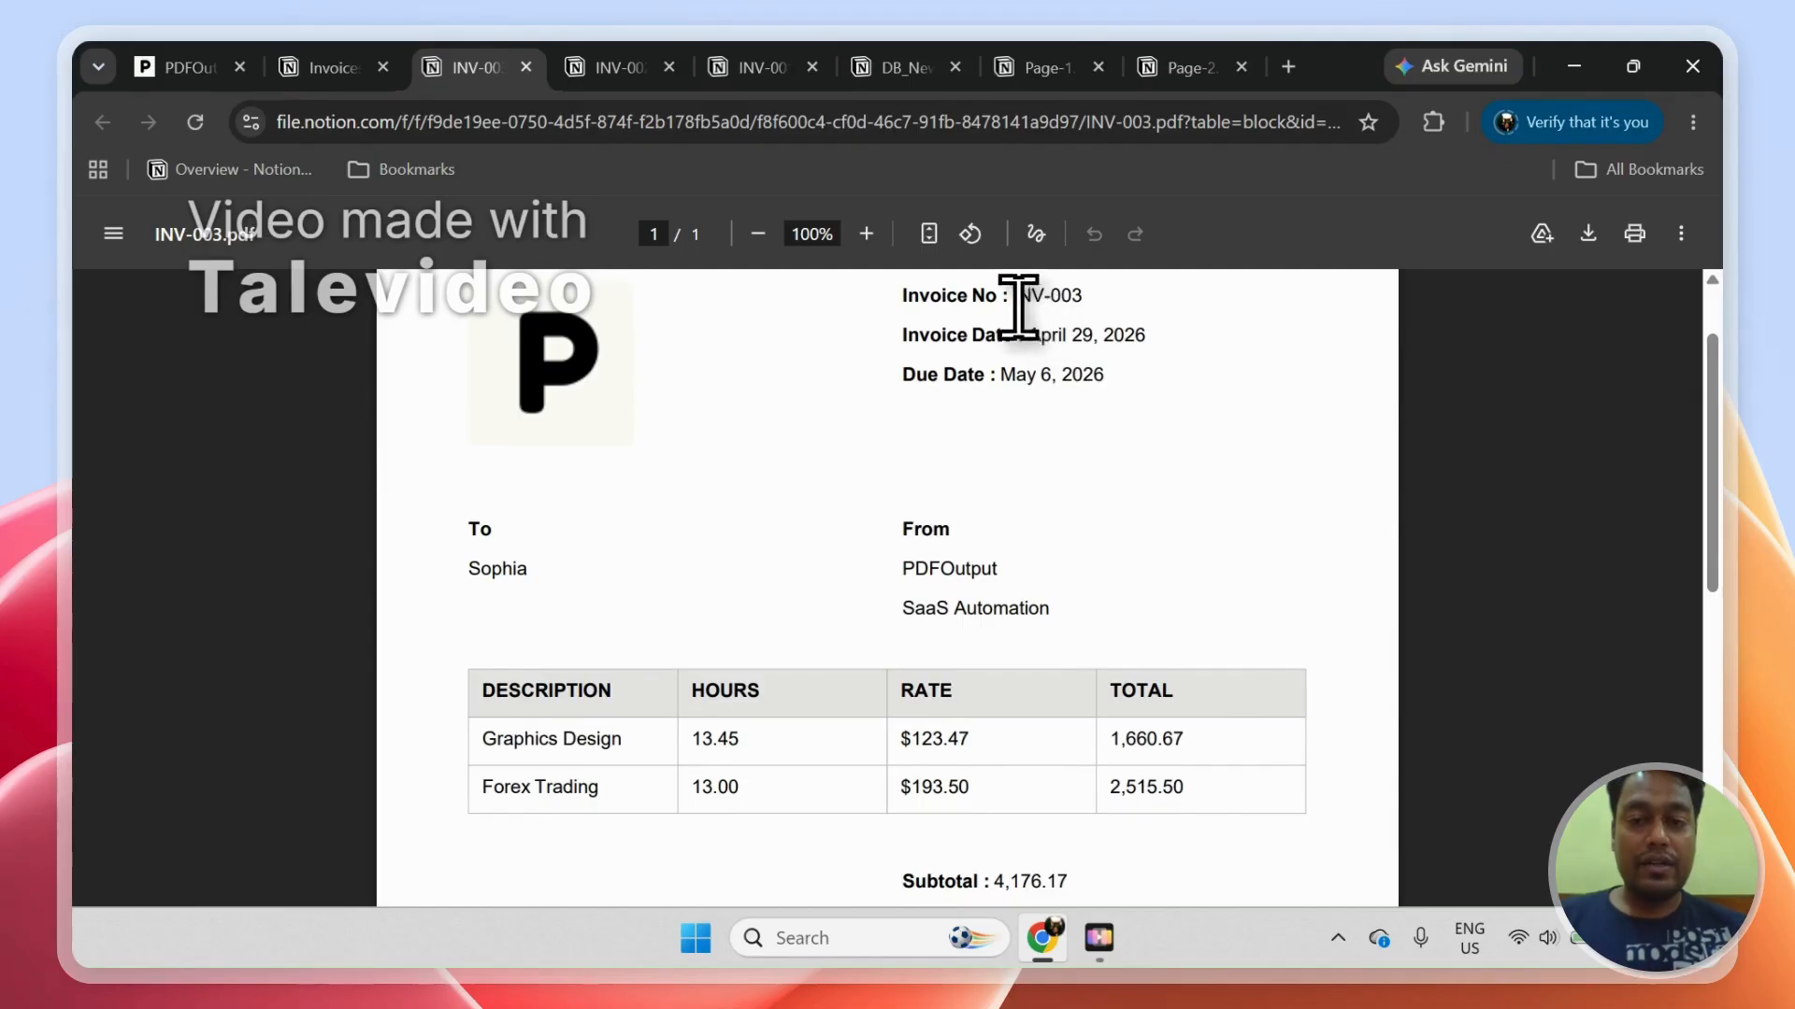
drag(1018, 308, 1083, 355)
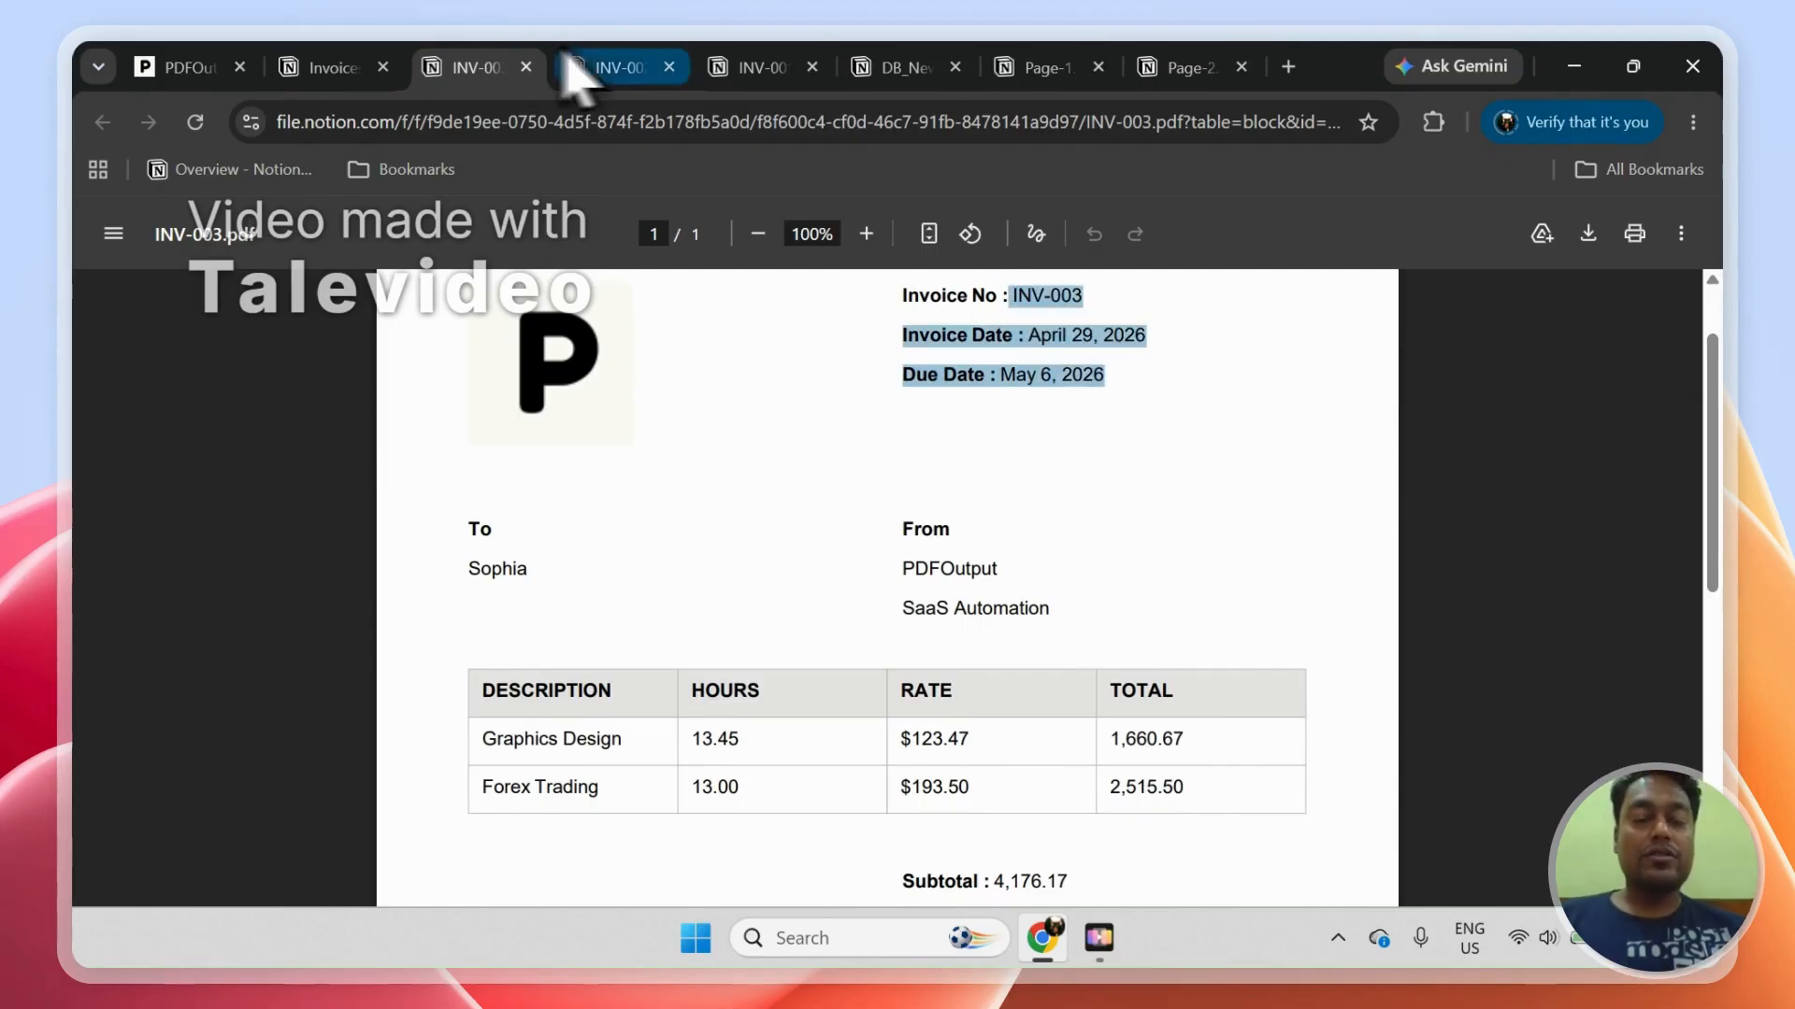
click(599, 58)
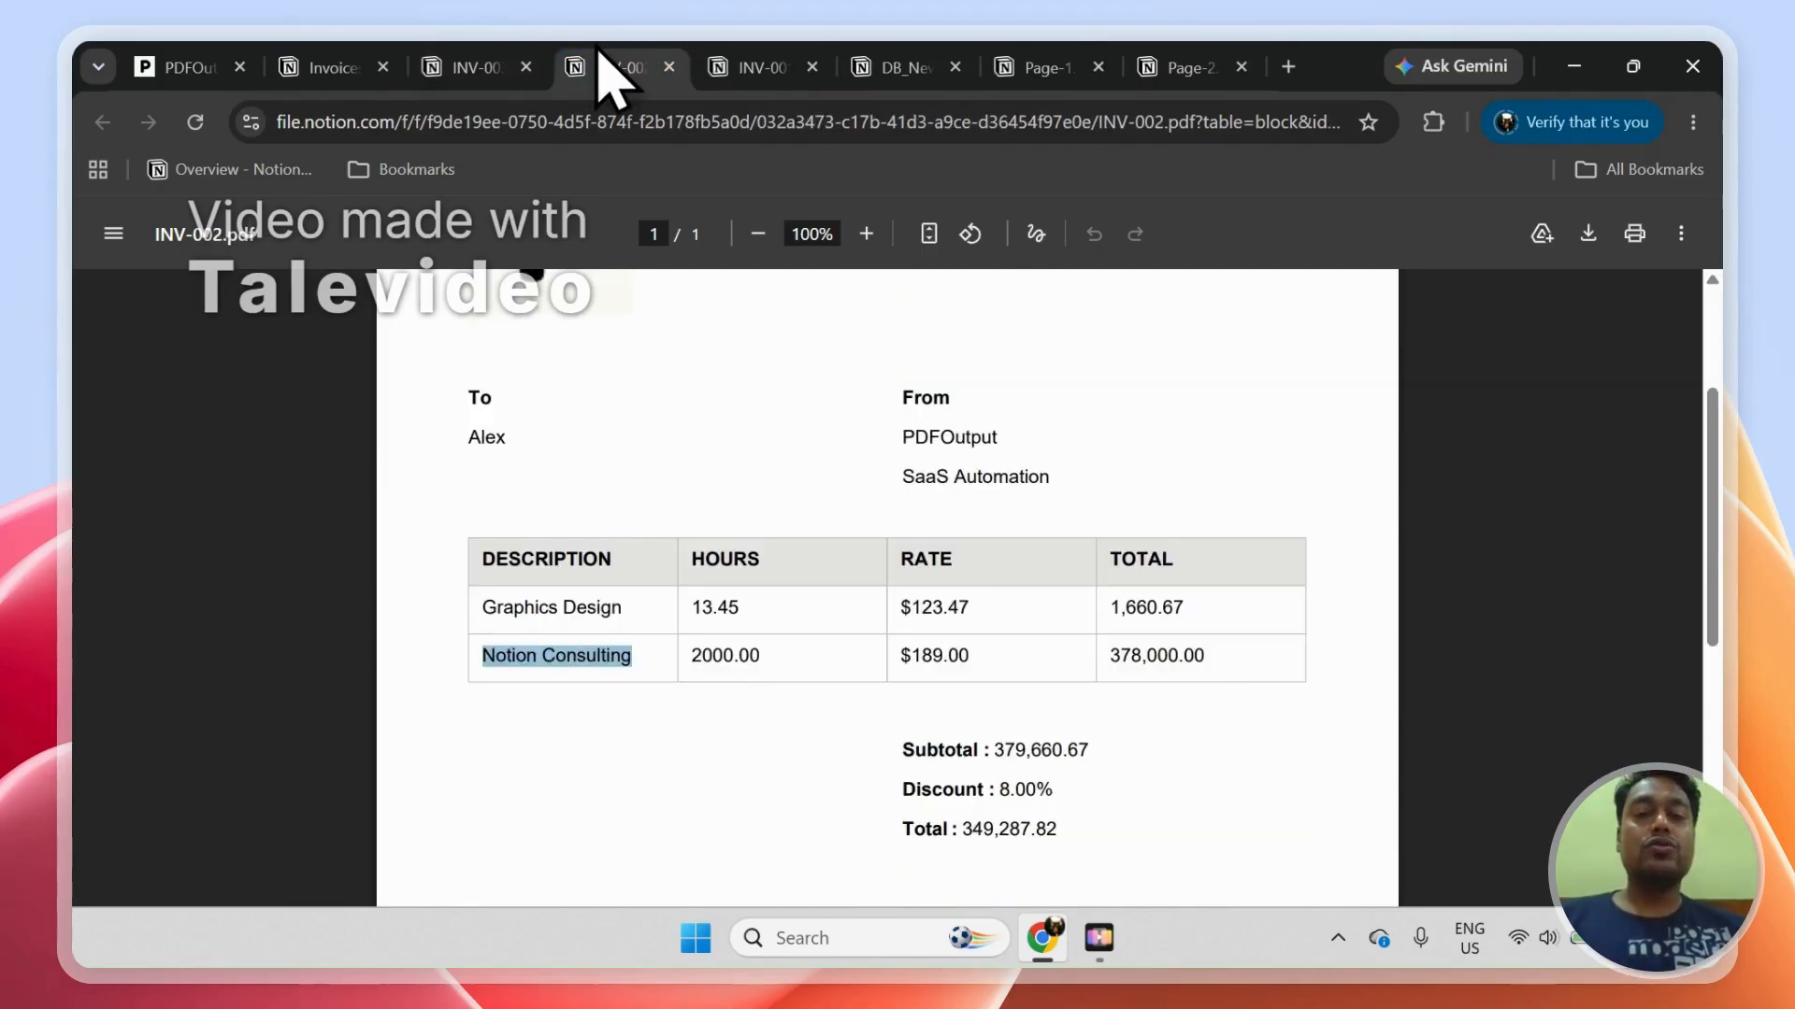
click(739, 64)
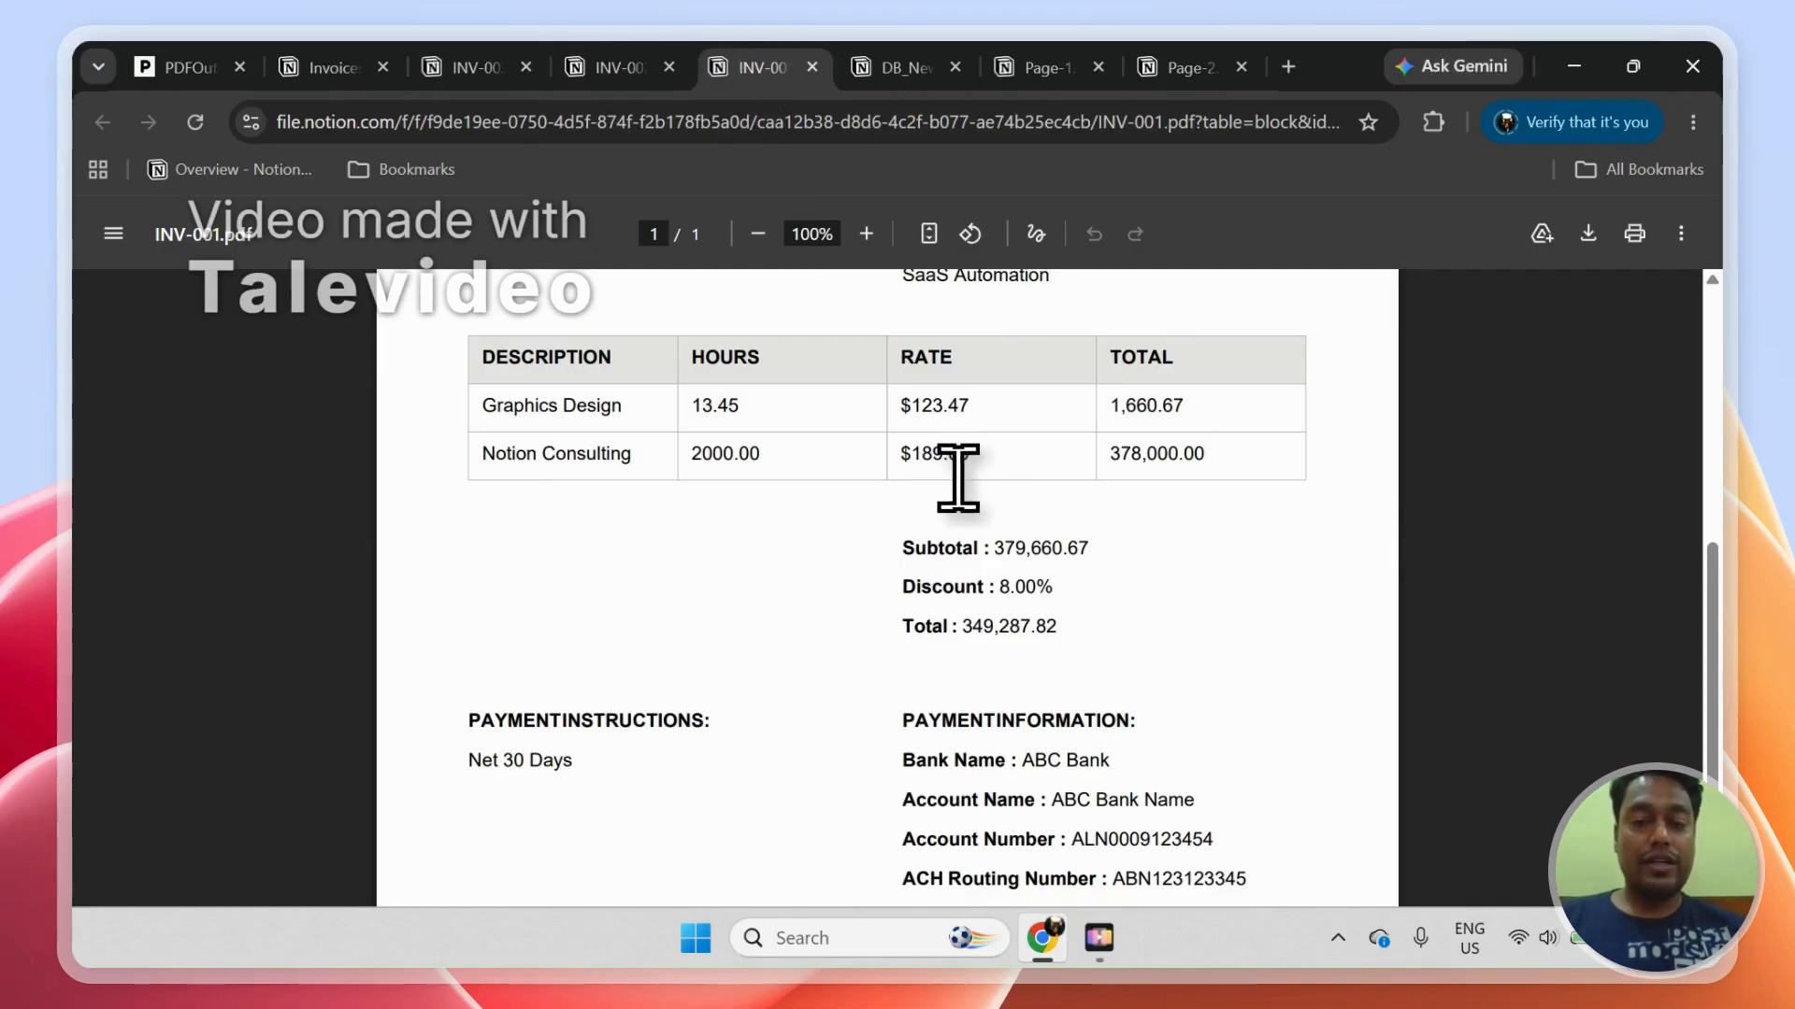
click(603, 68)
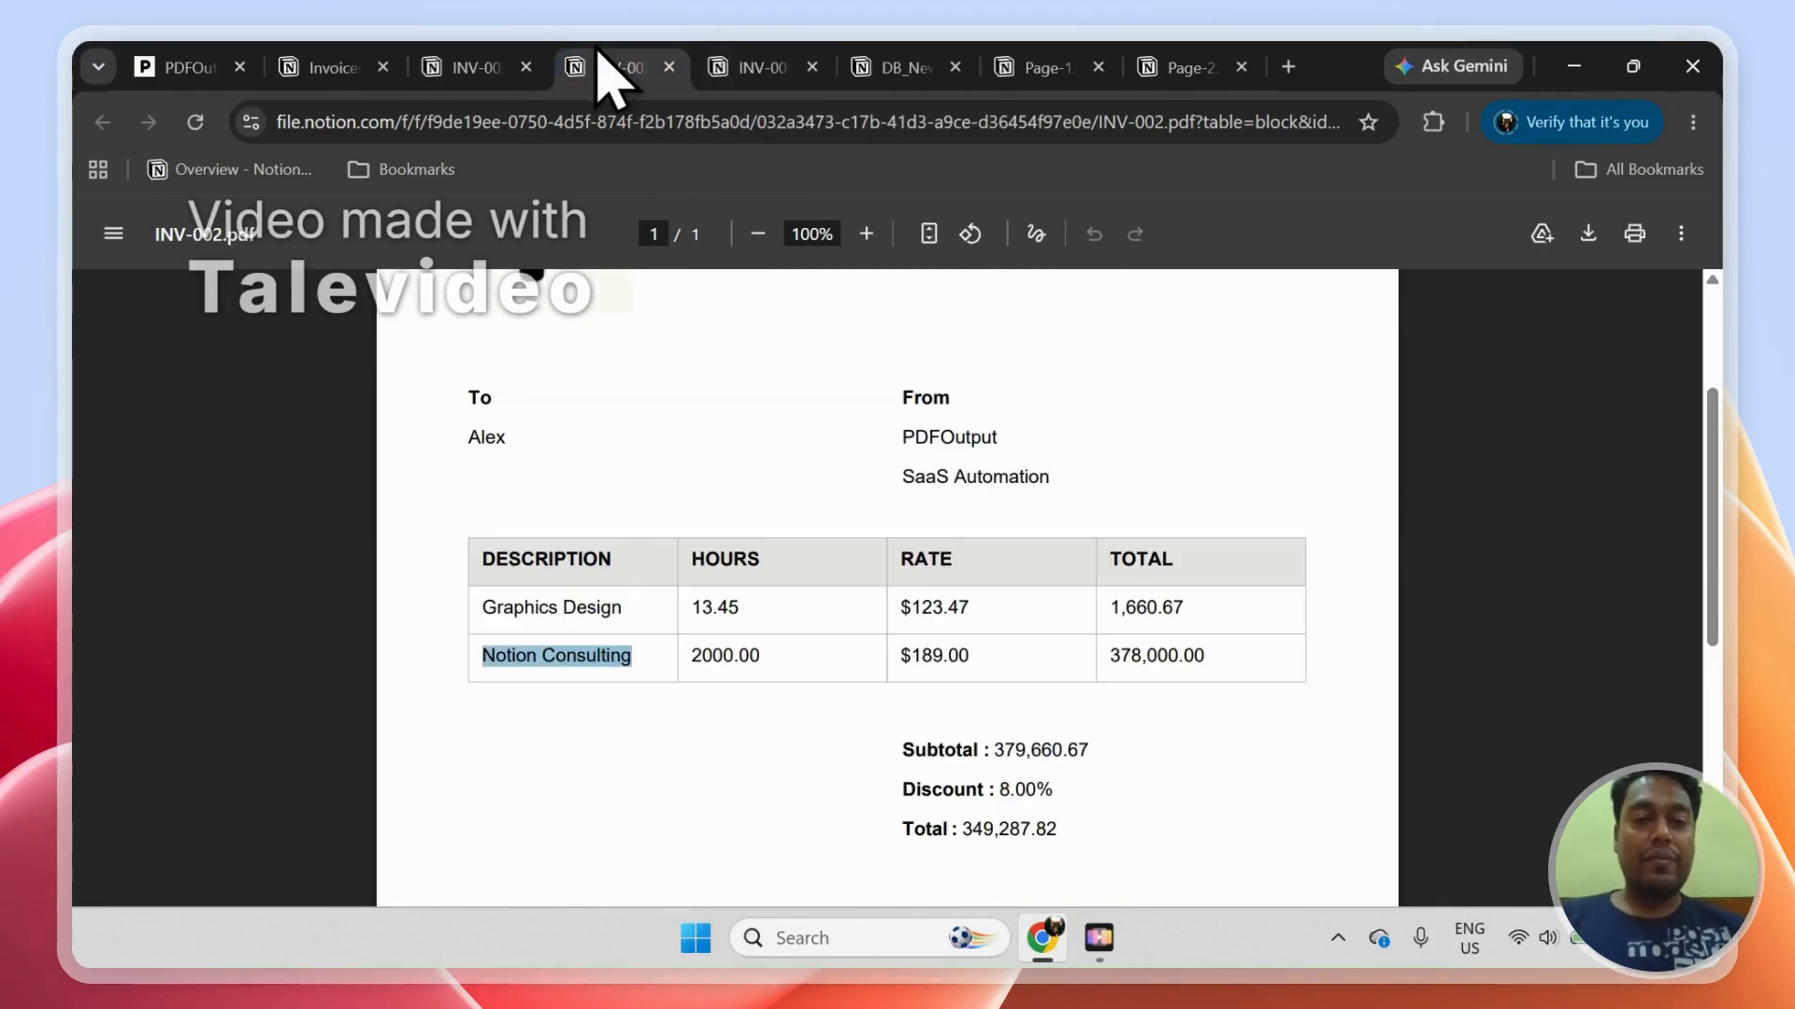
Step: Examine the DB_Invoices template list and the default-setting options of the Enter Invoice No template
click(322, 67)
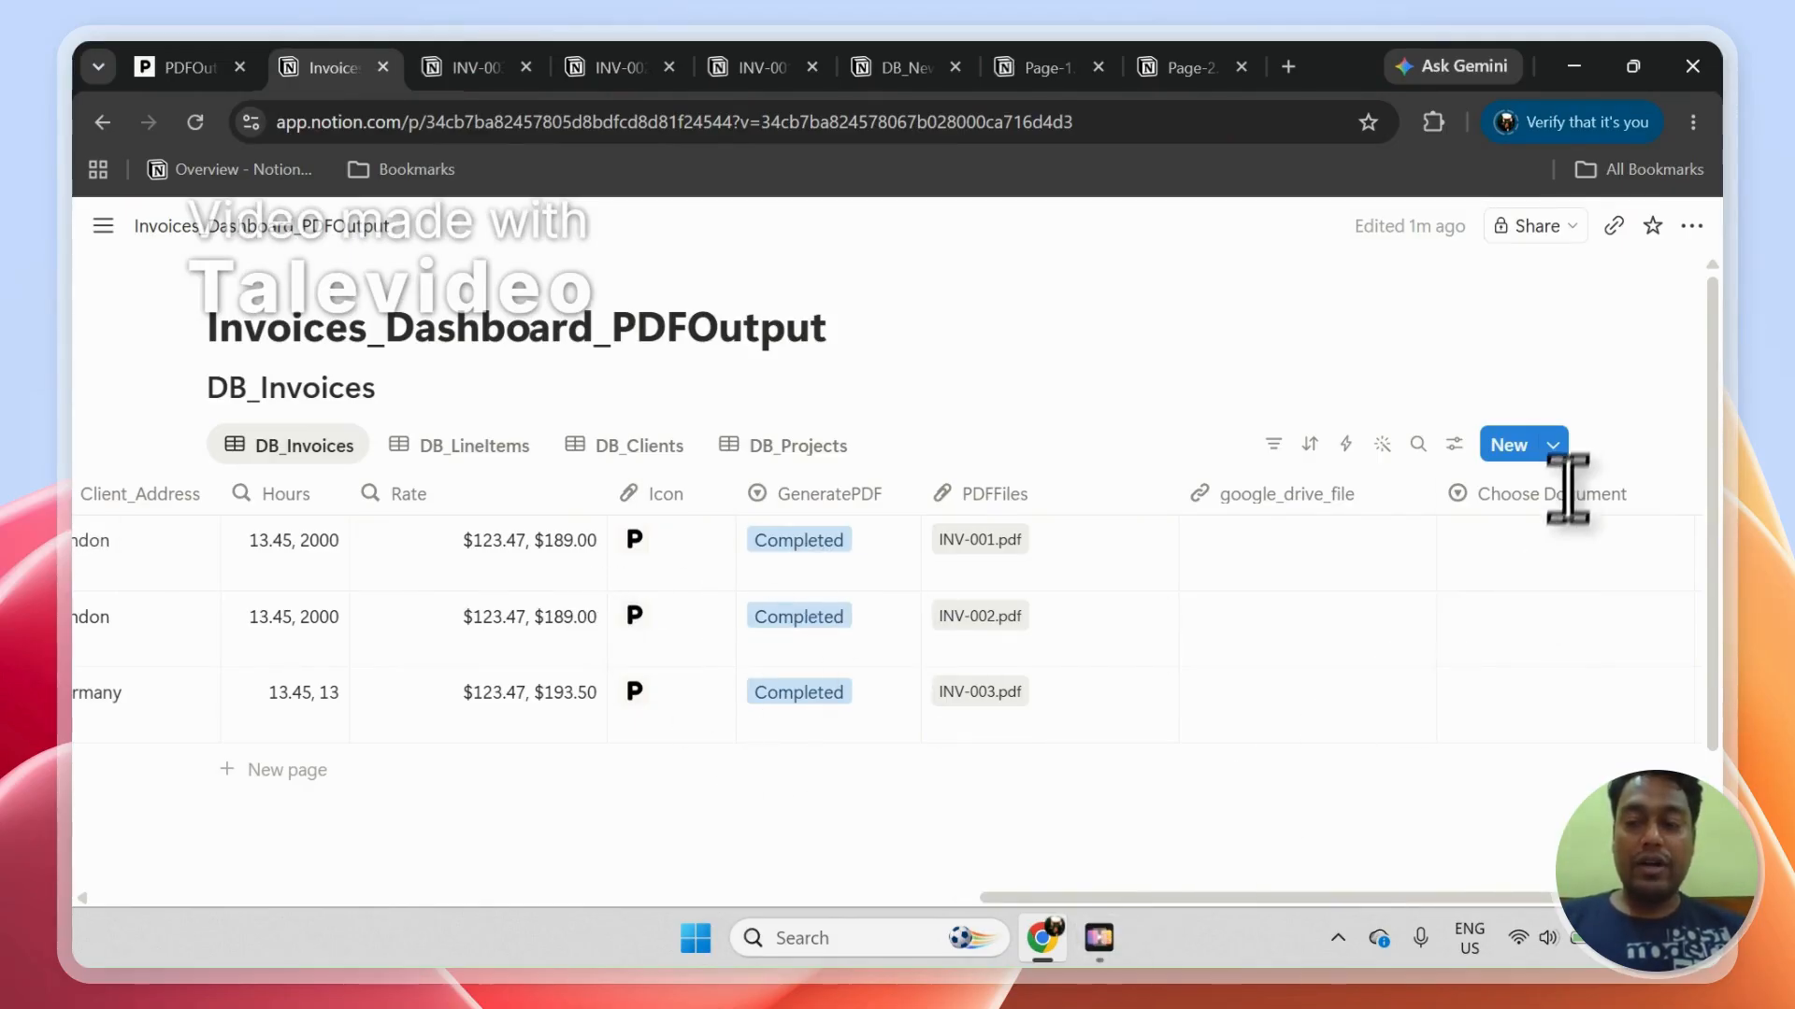
click(1561, 456)
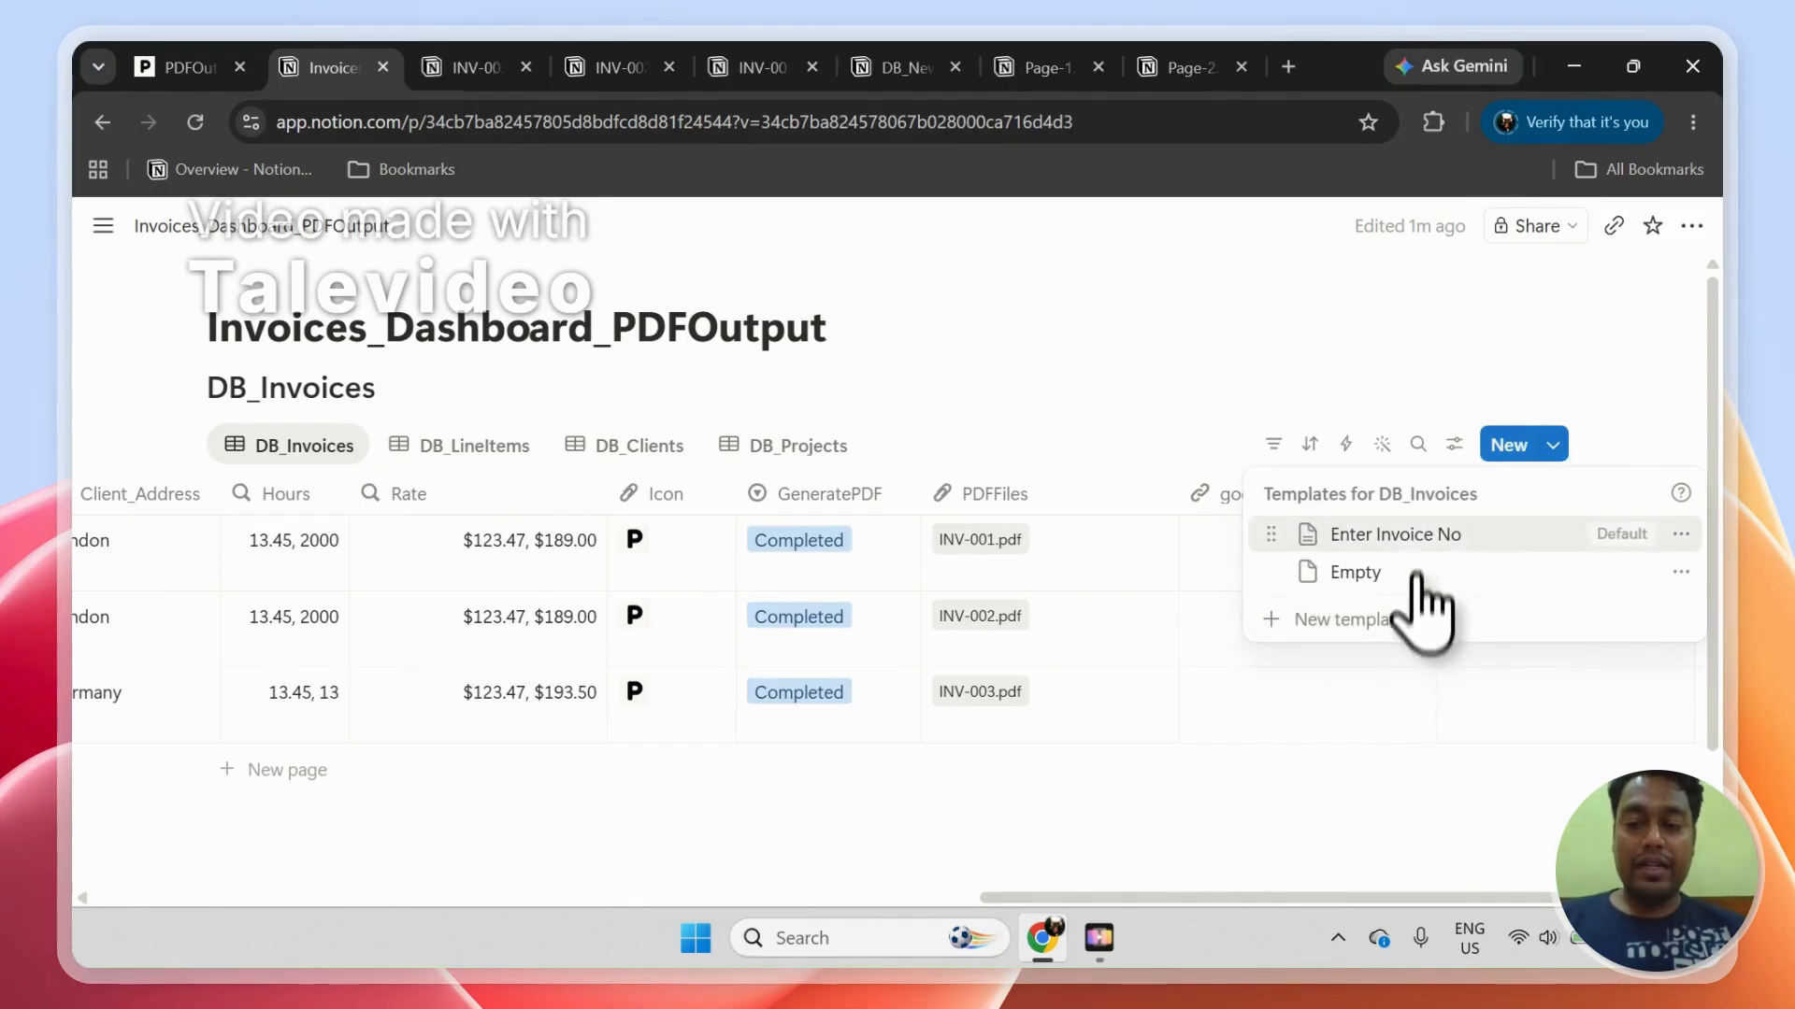
click(1680, 535)
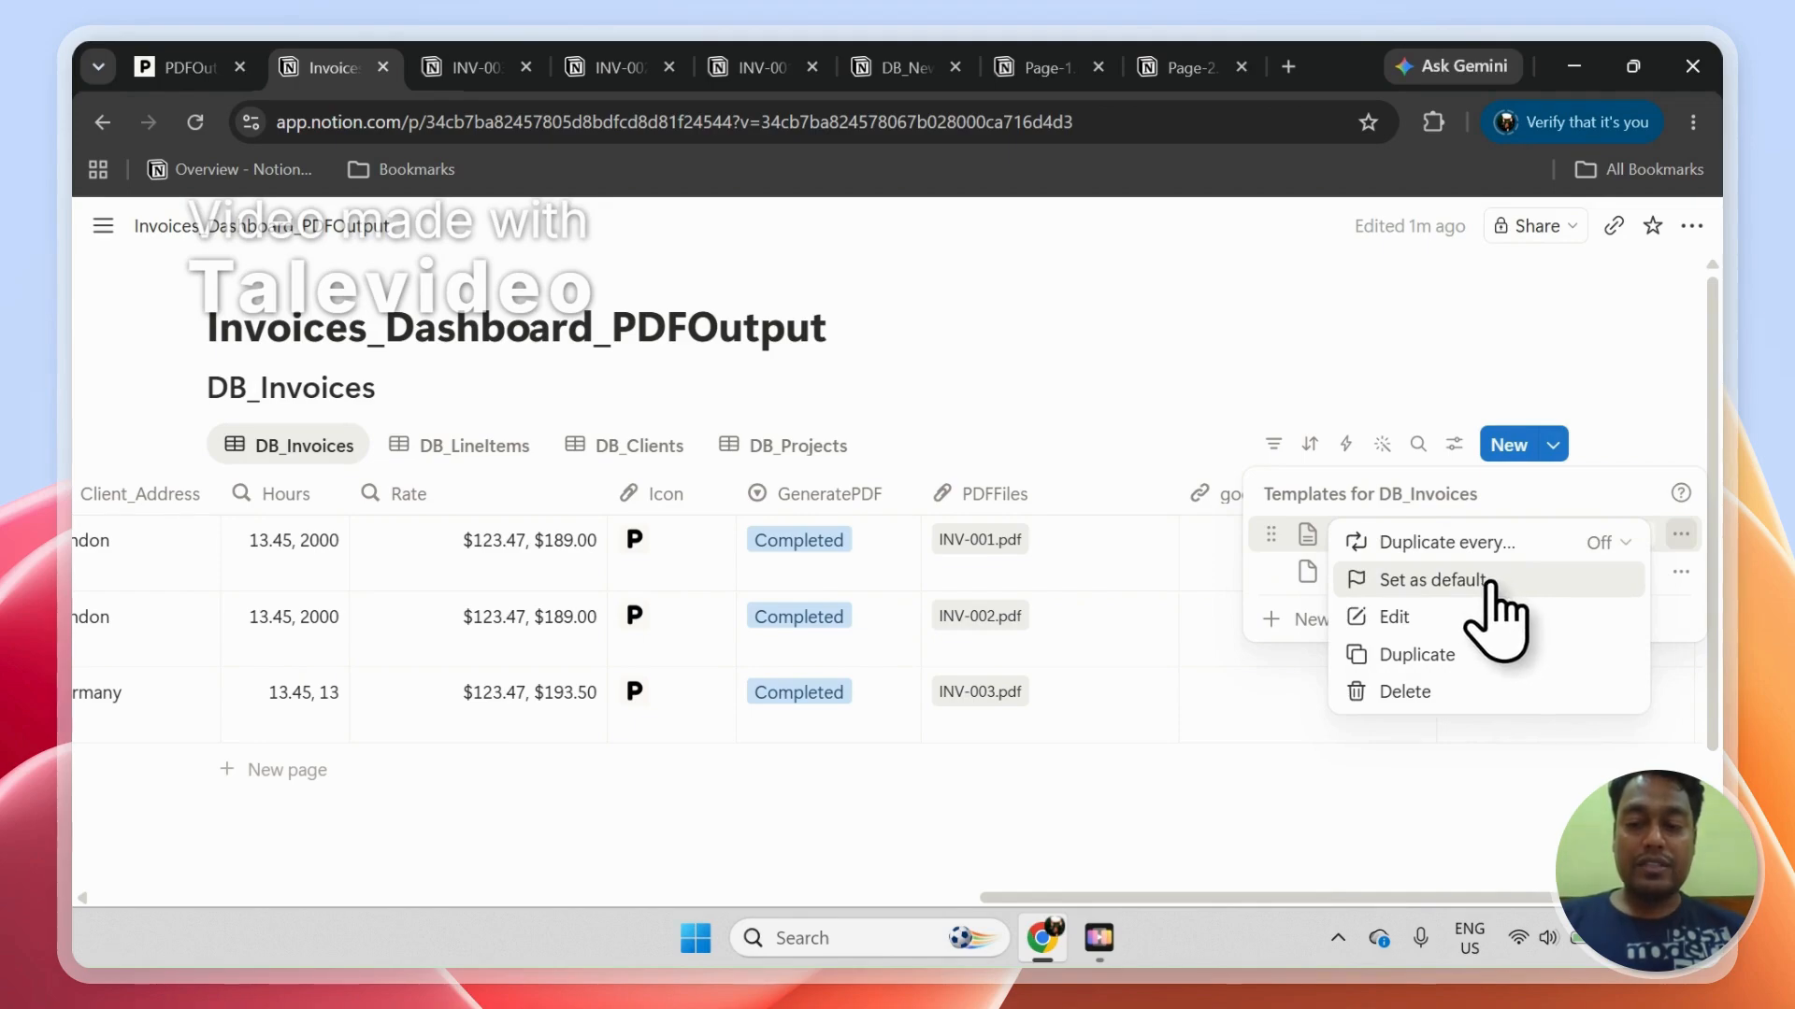
click(301, 783)
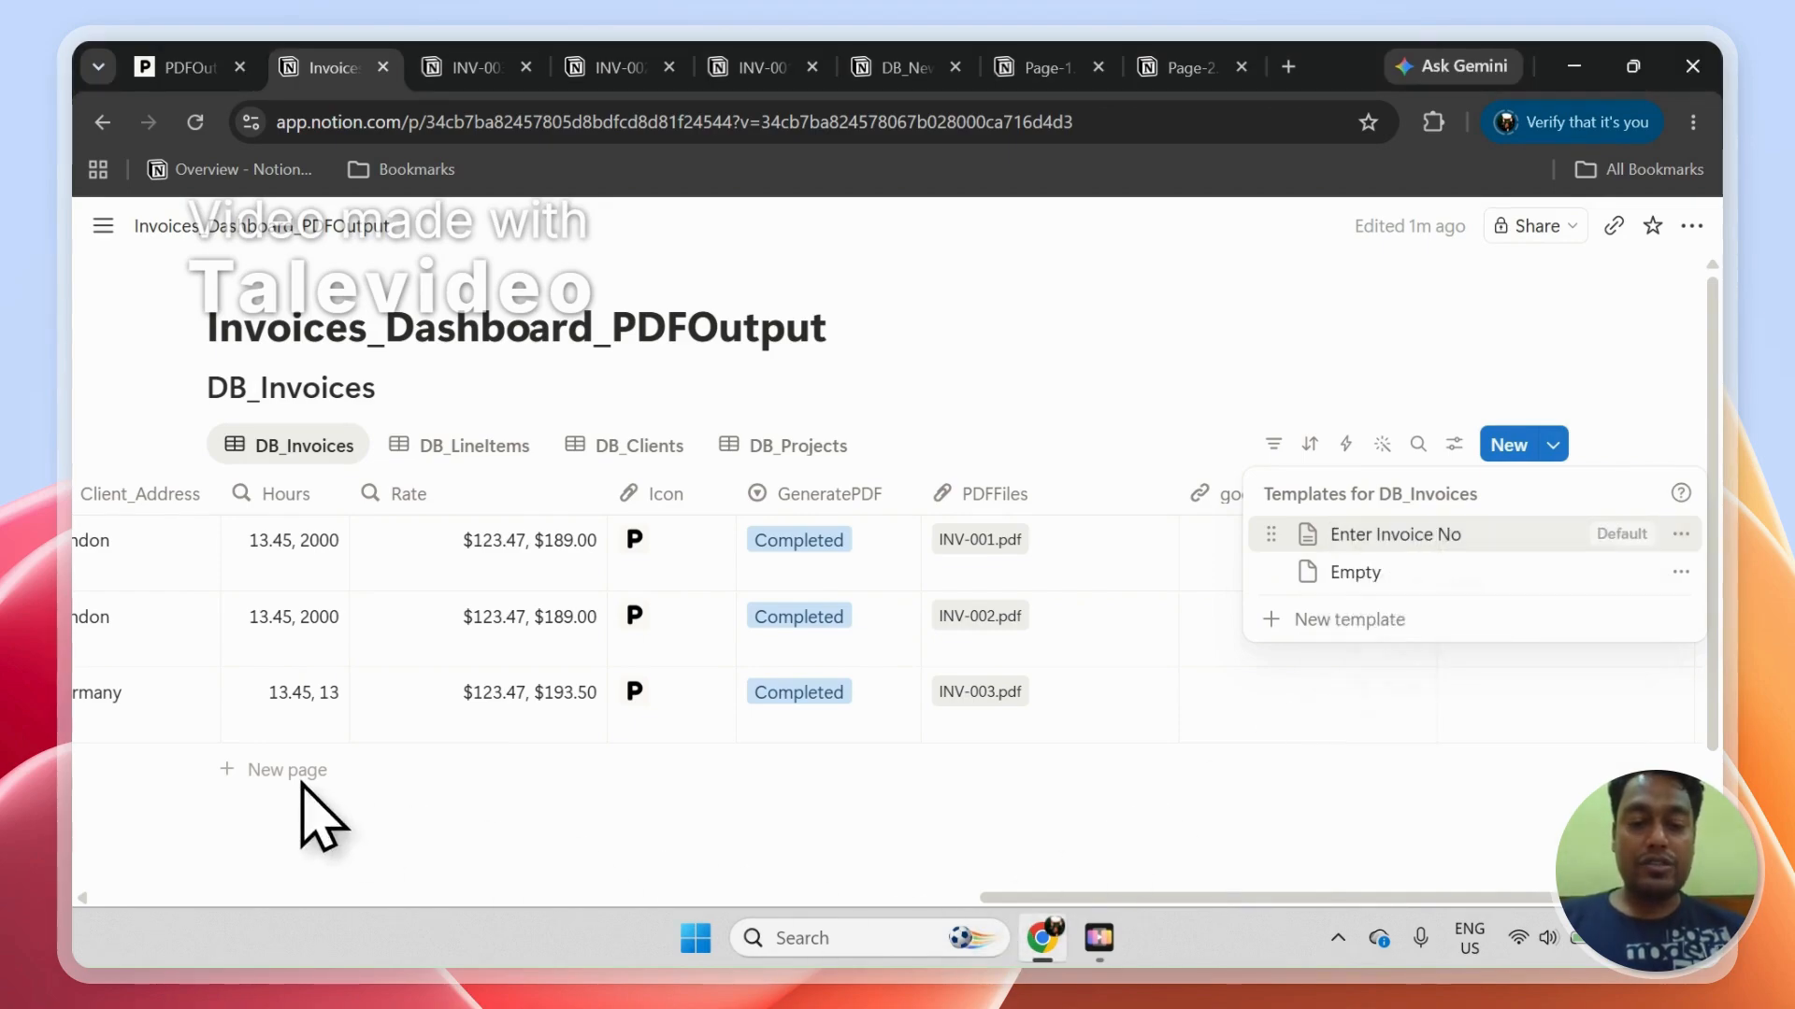
click(301, 783)
Step: Add a new page to DB_Invoices from the default template and open it full page to check its property placeholders
click(293, 779)
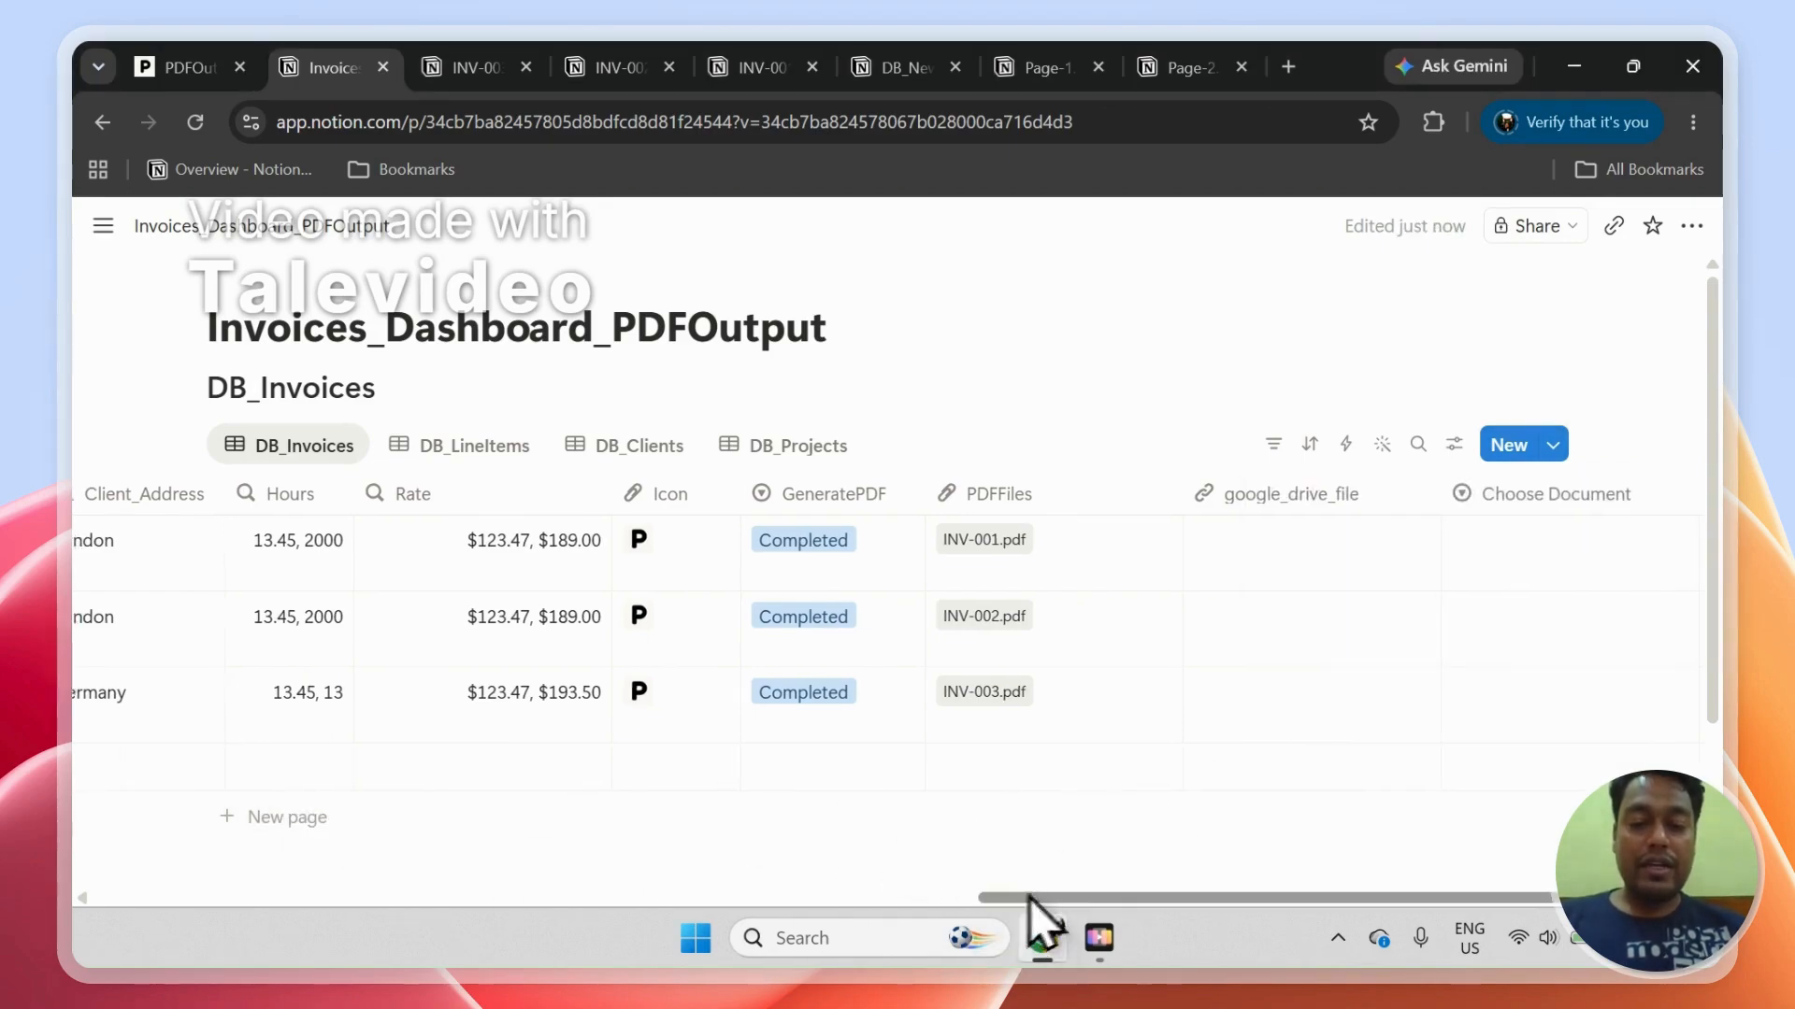
drag(1029, 896, 232, 829)
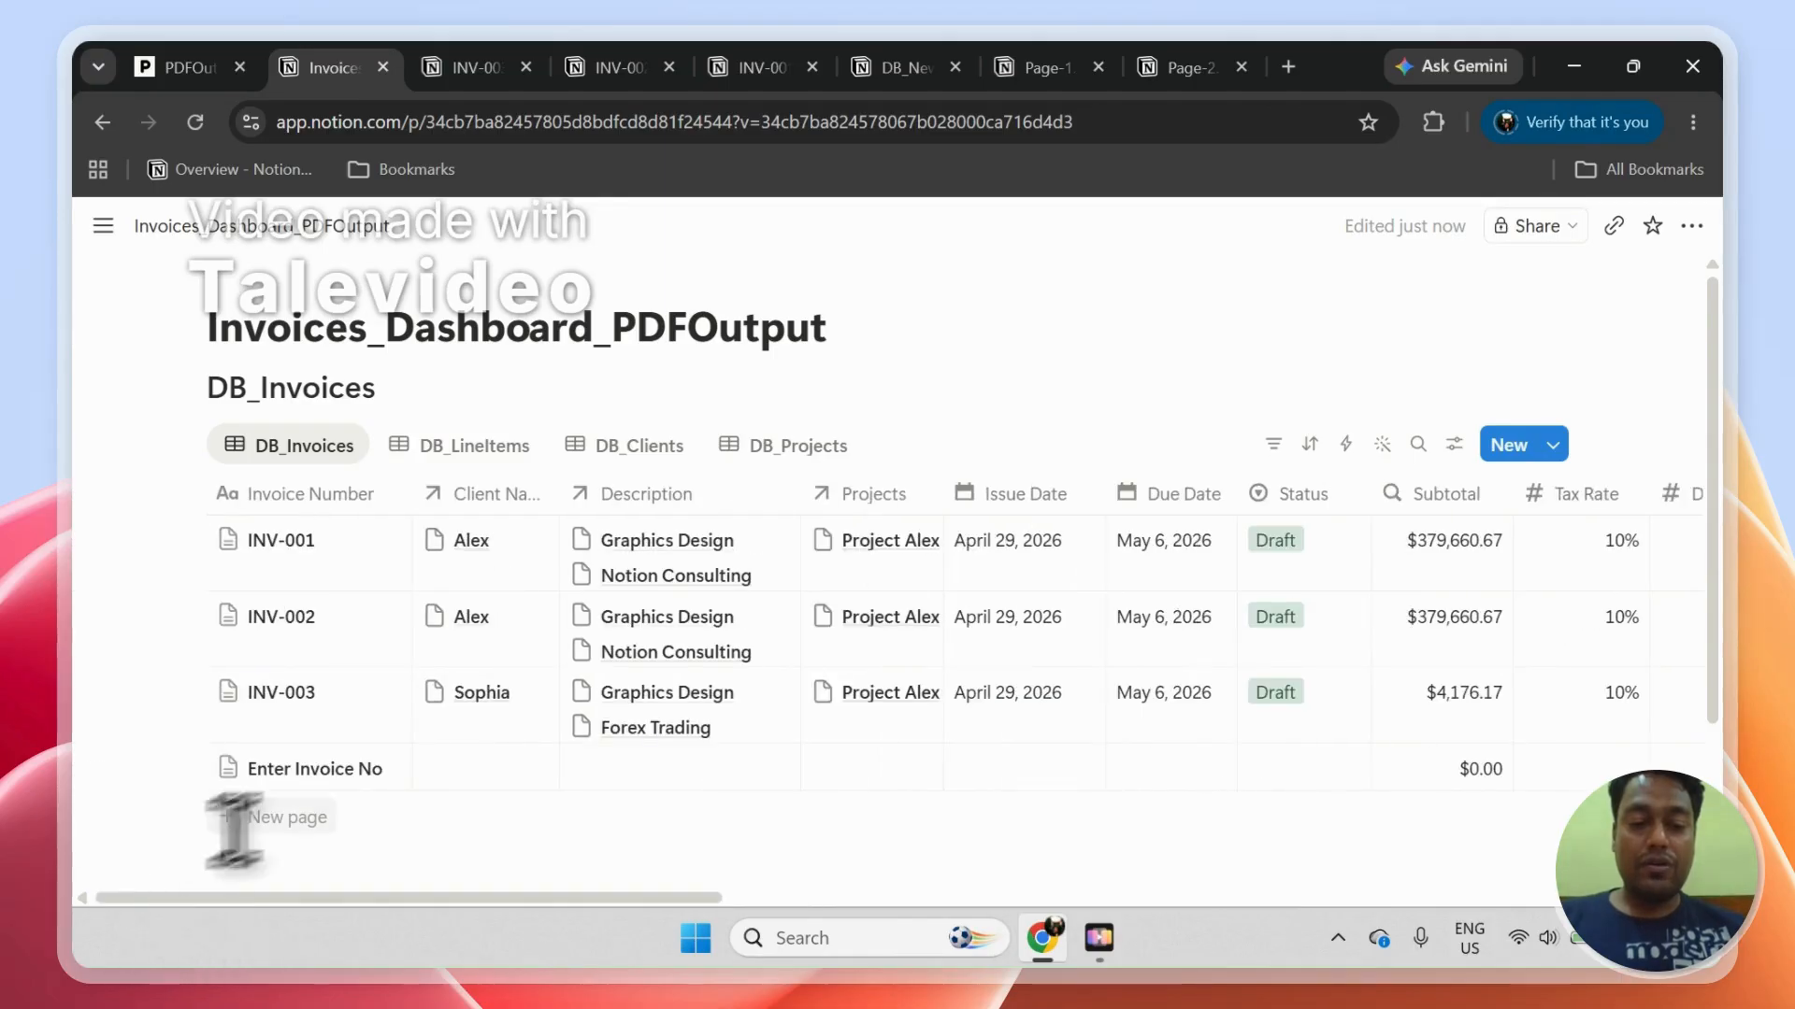
click(344, 786)
click(383, 827)
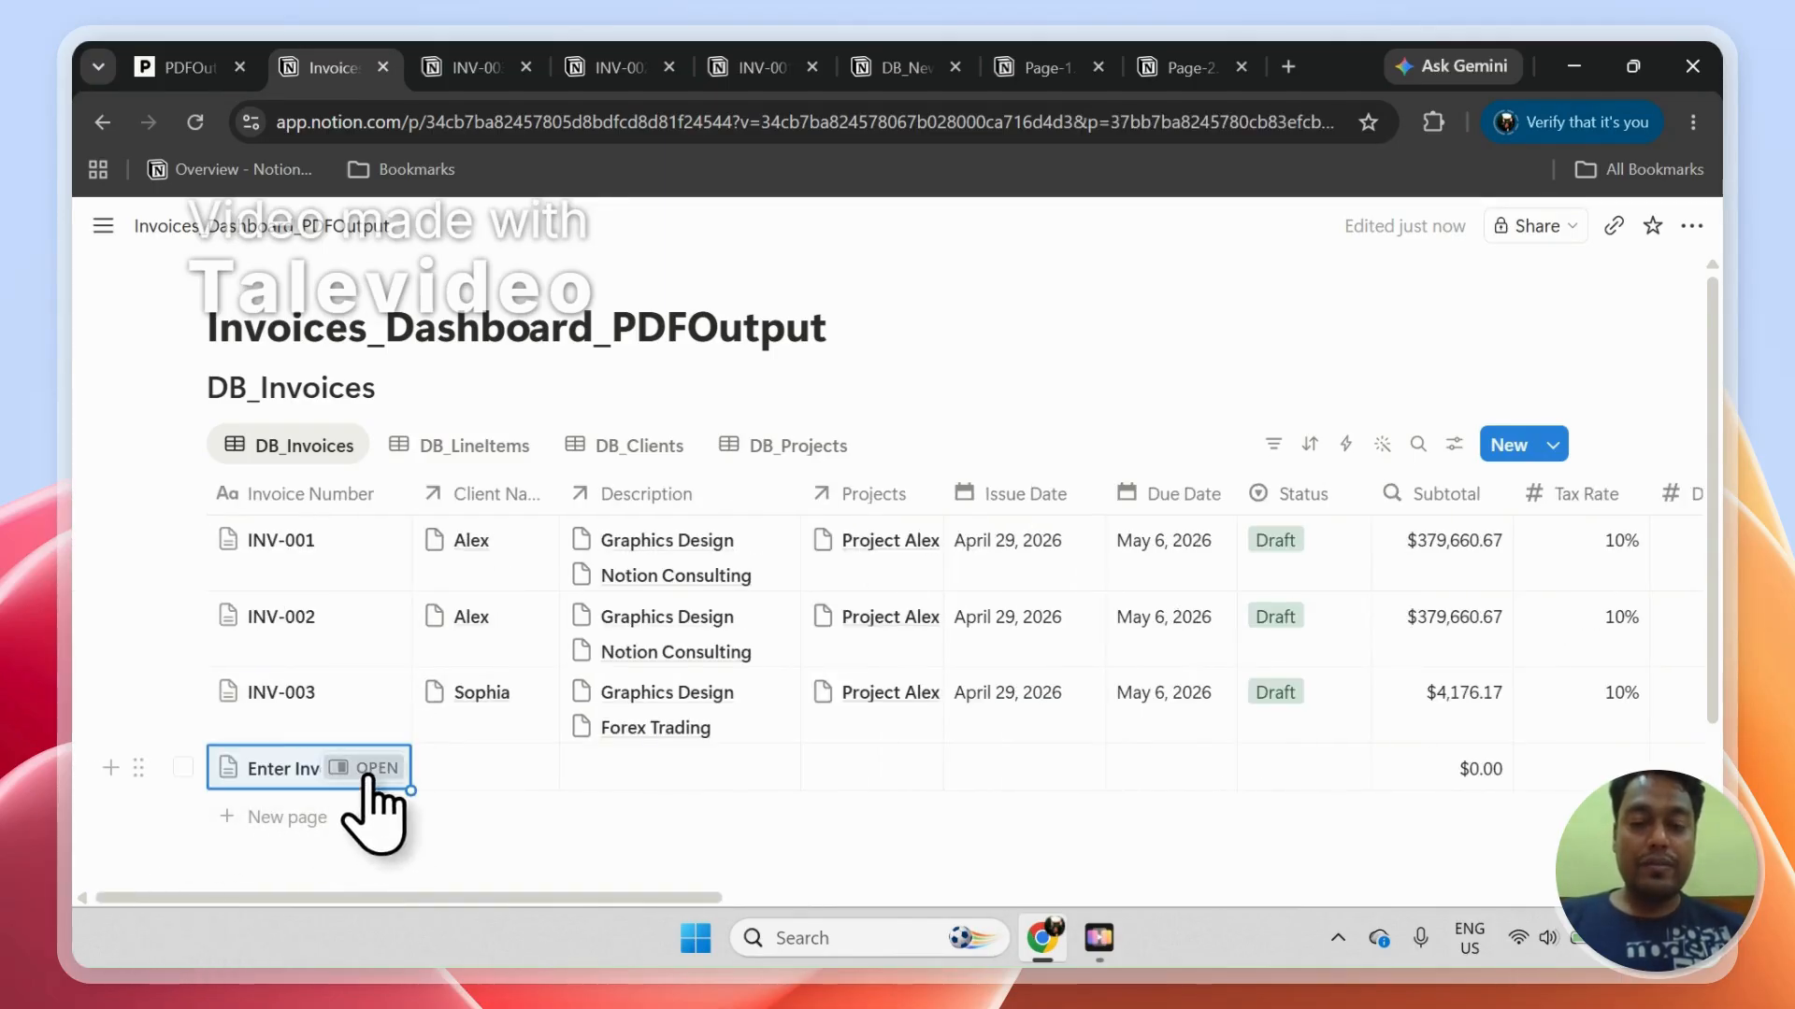
click(364, 769)
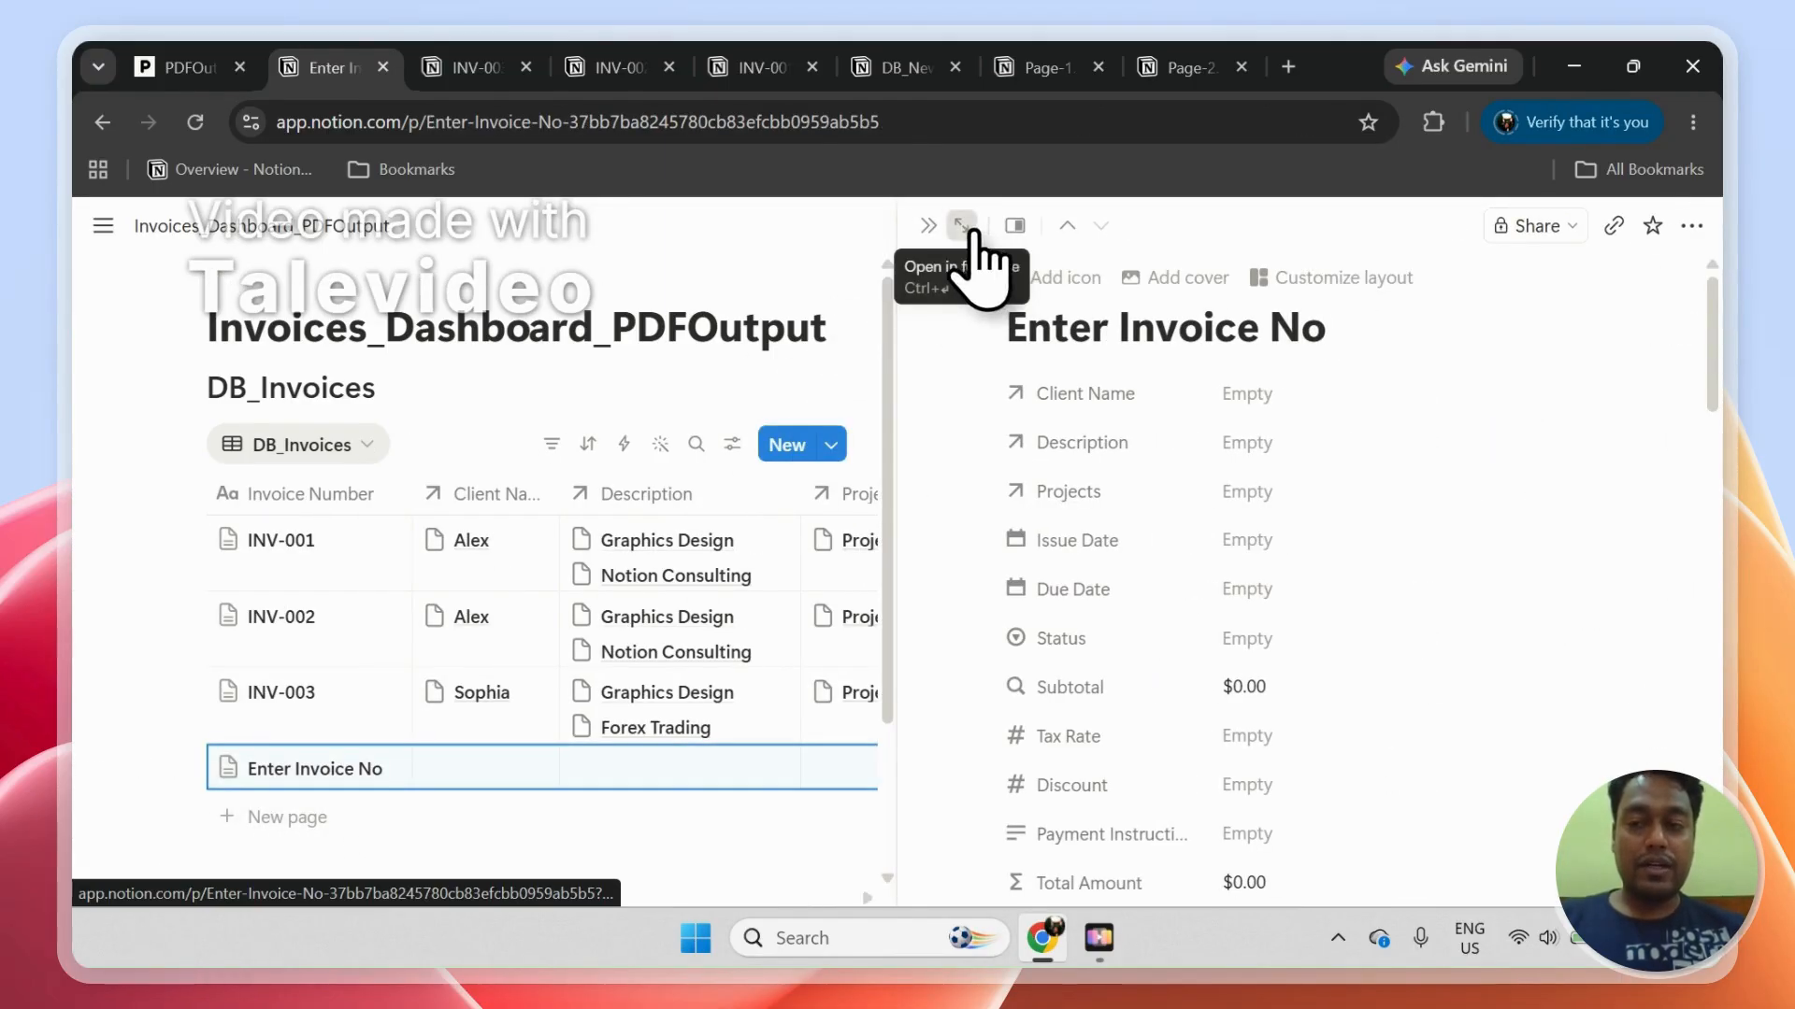
click(977, 232)
drag(1727, 341, 1724, 595)
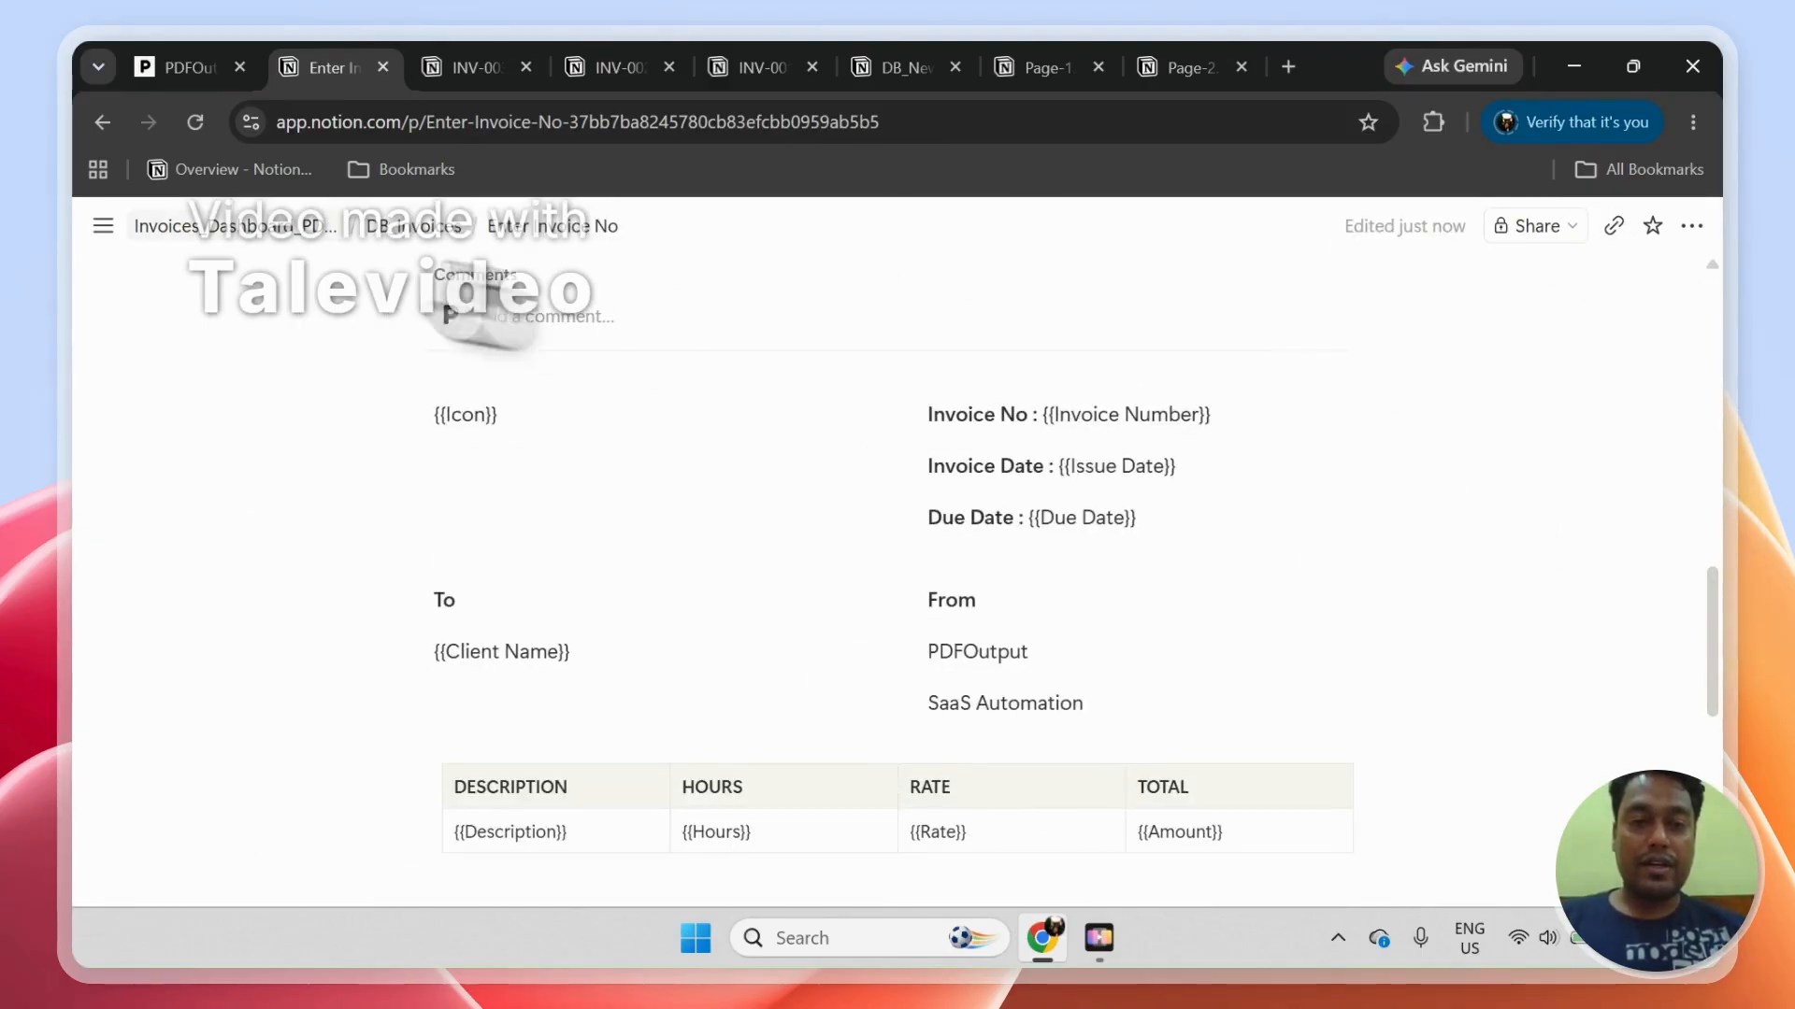
Step: Return to DB_Invoices and check the GeneratePDF options for the new page without selecting one
click(416, 241)
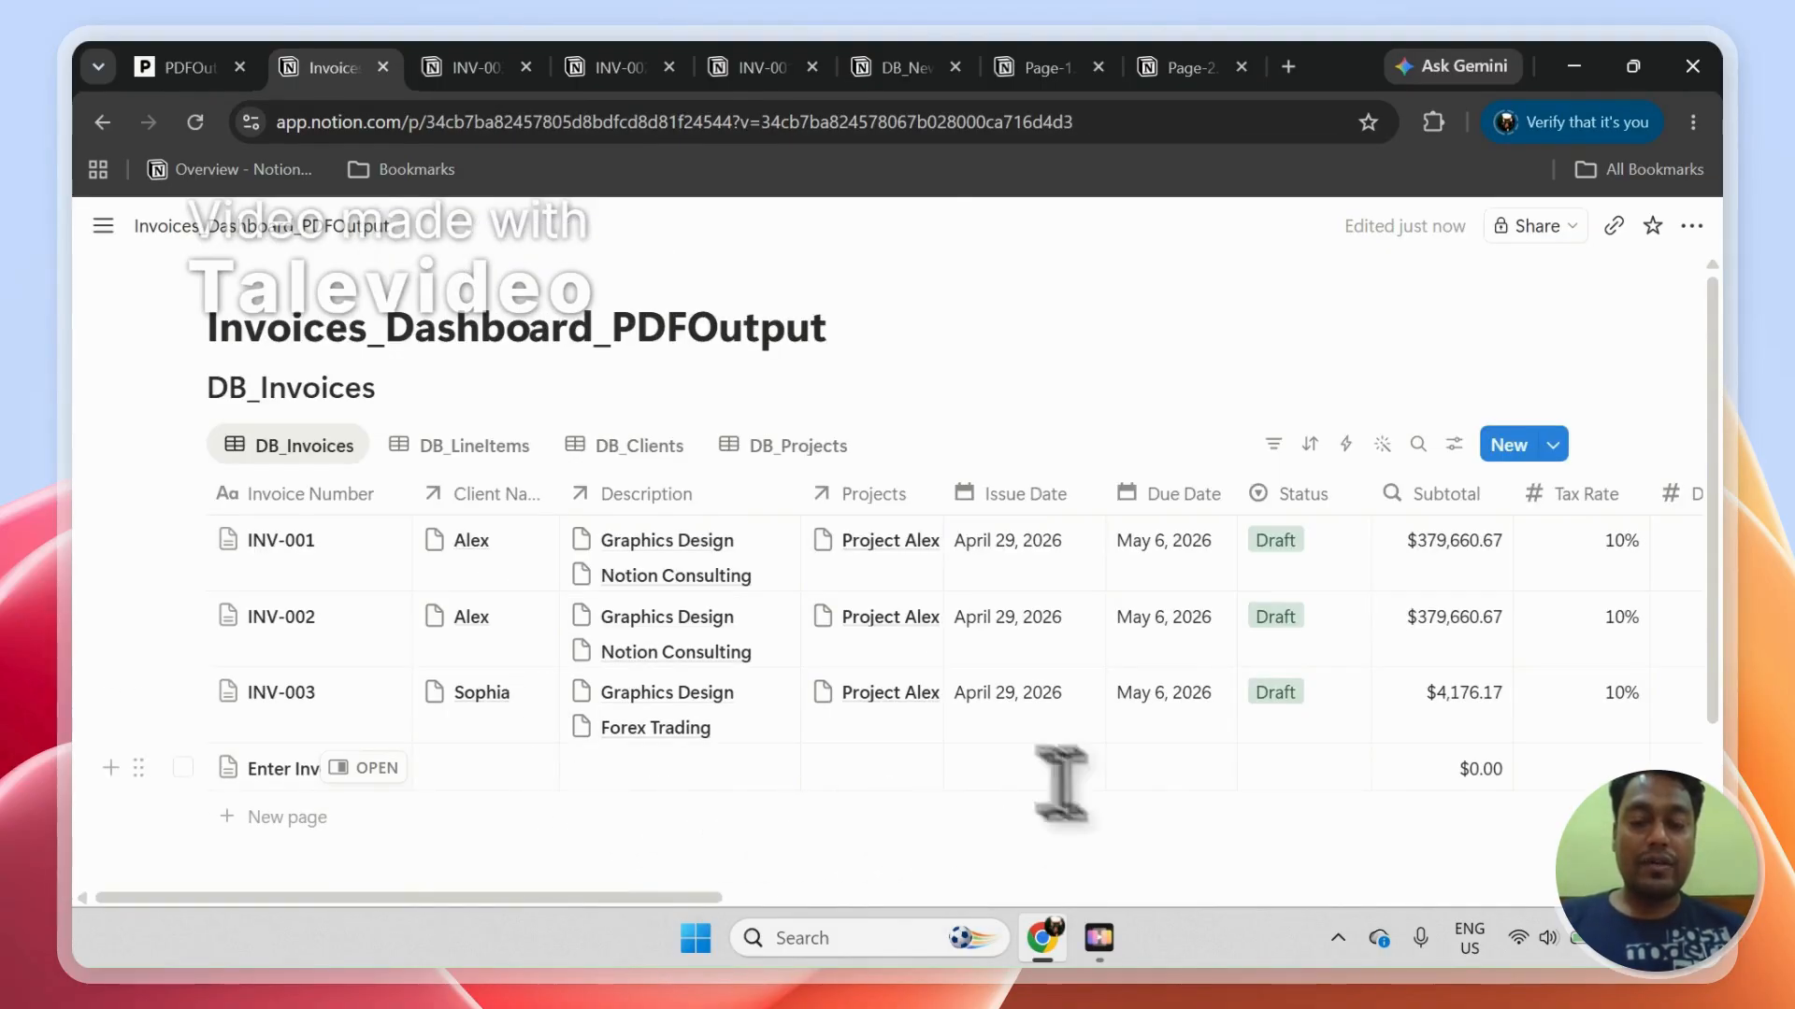
drag(713, 899, 1458, 900)
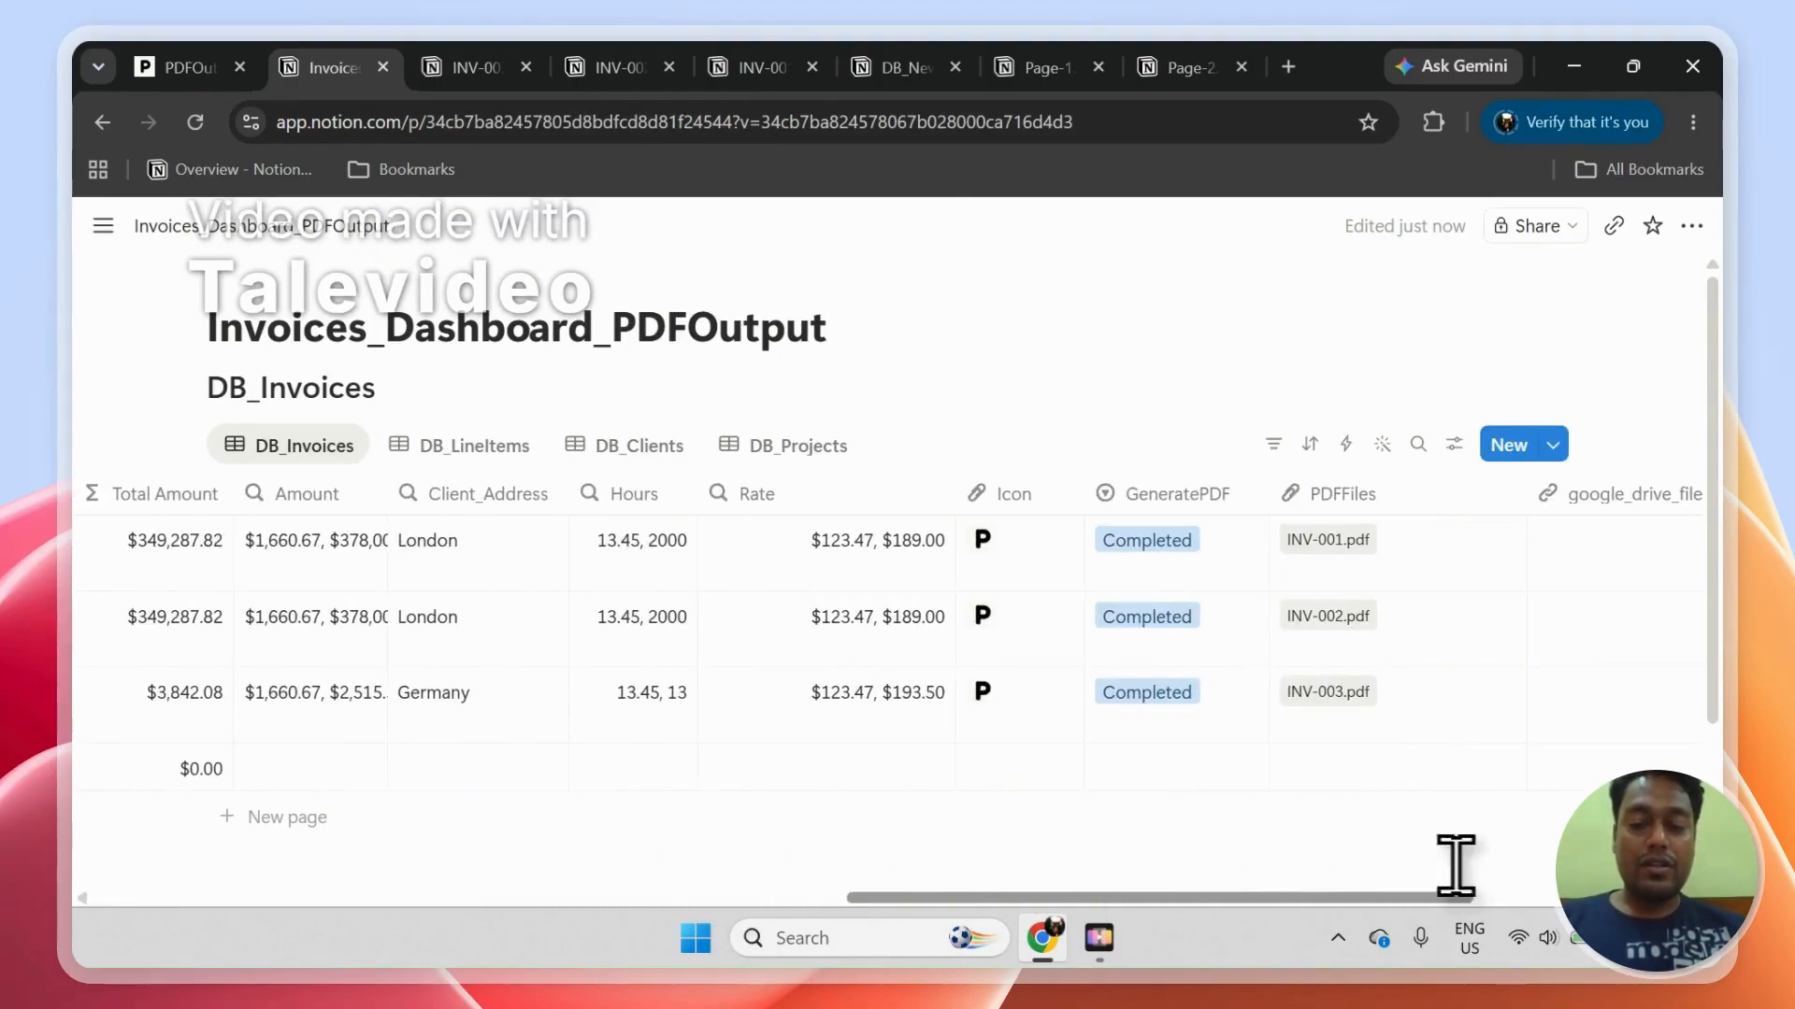
click(1176, 767)
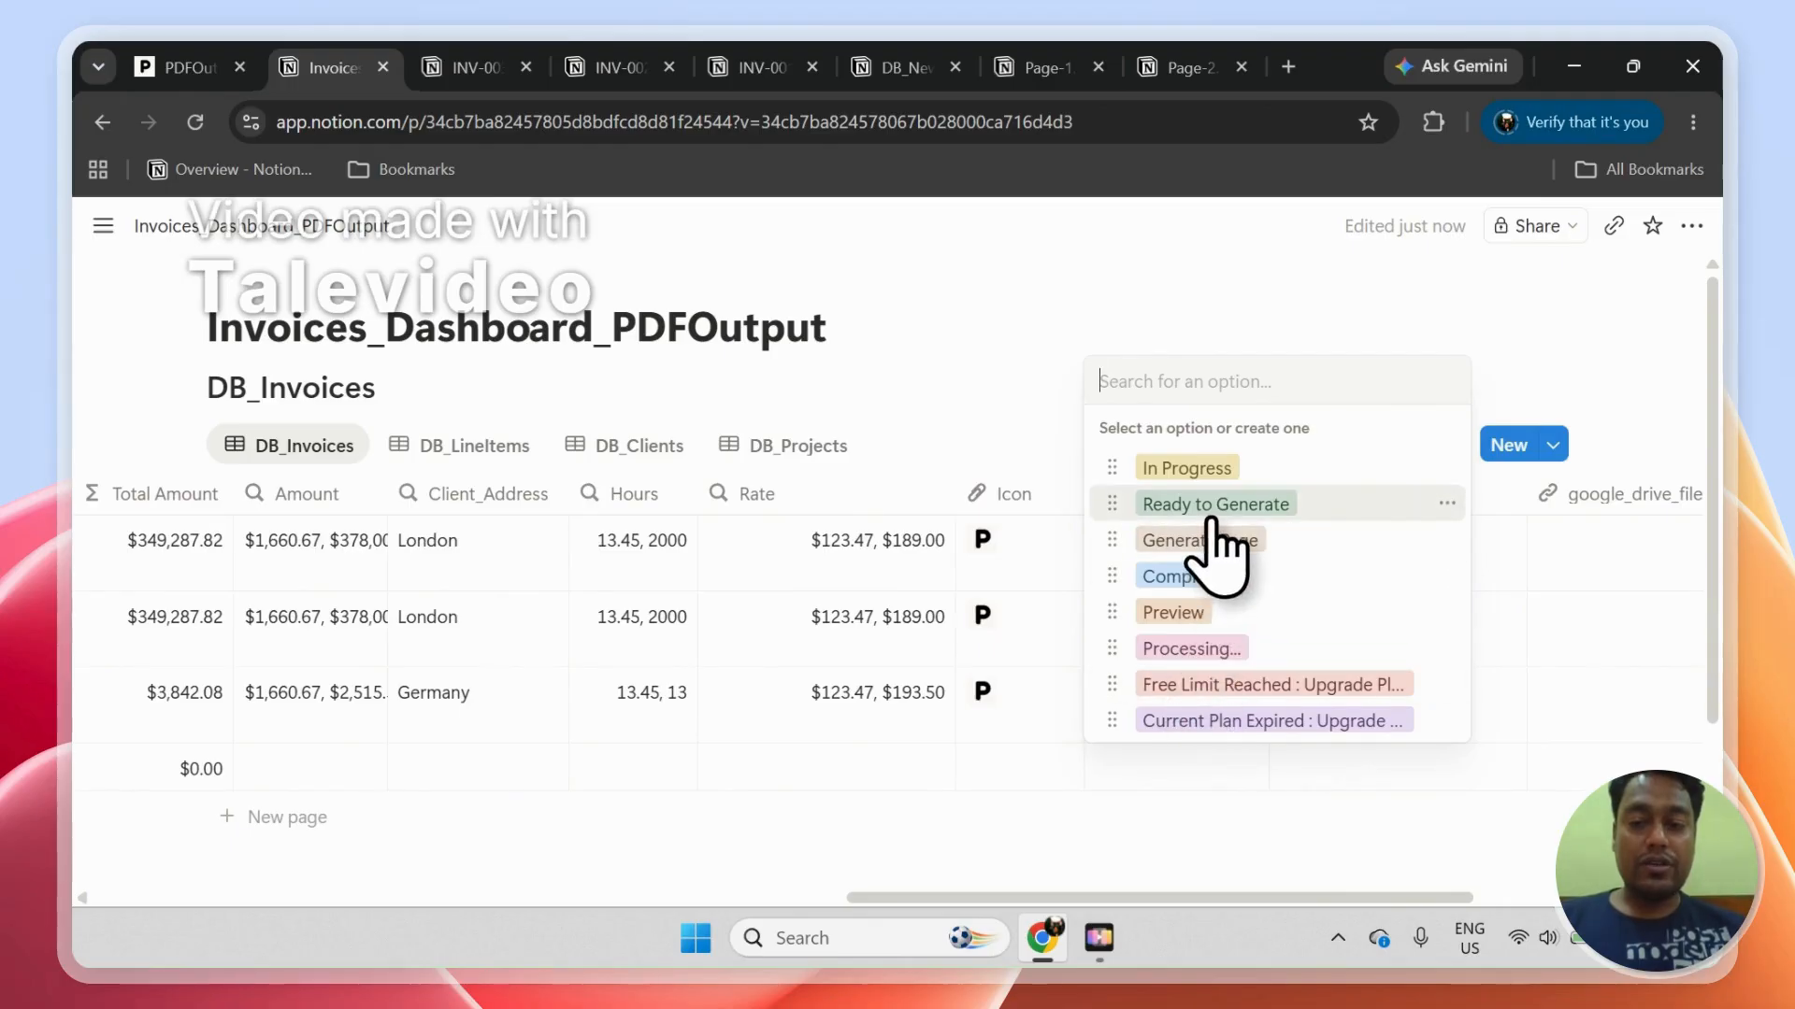
key(Escape)
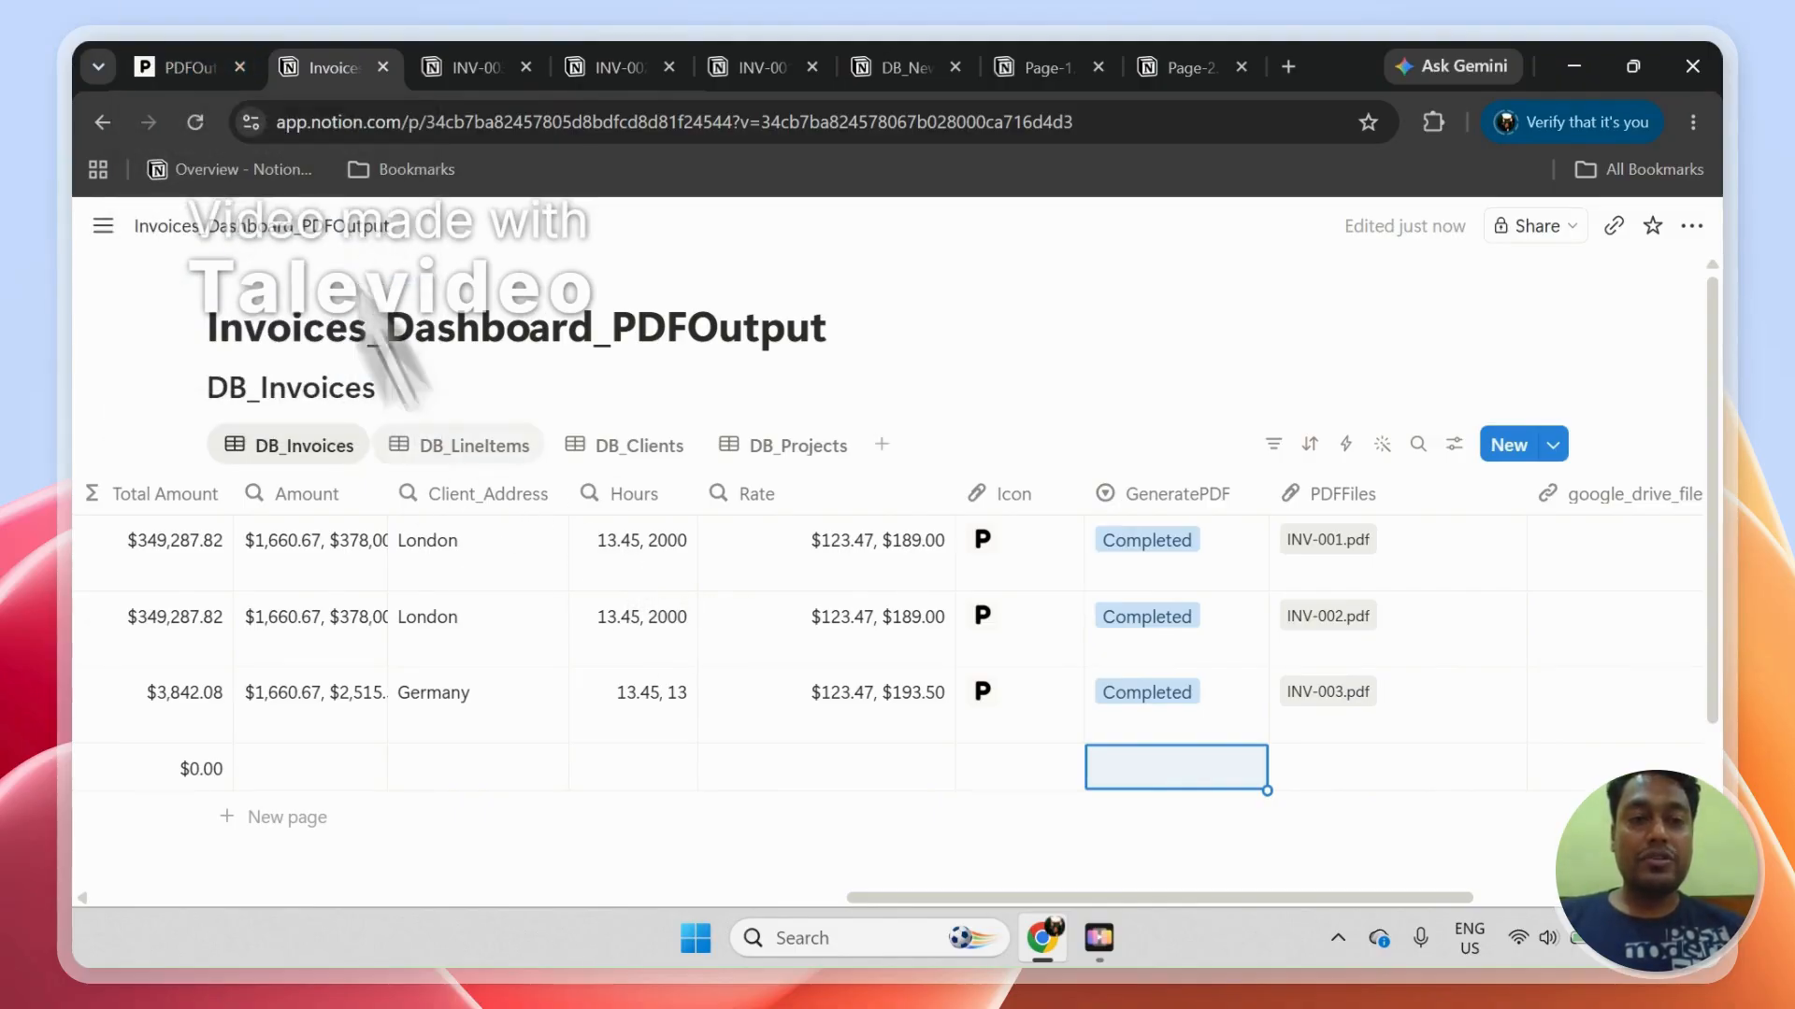
Step: Switch to the PDFOutput dashboard and log out of the current account
click(220, 68)
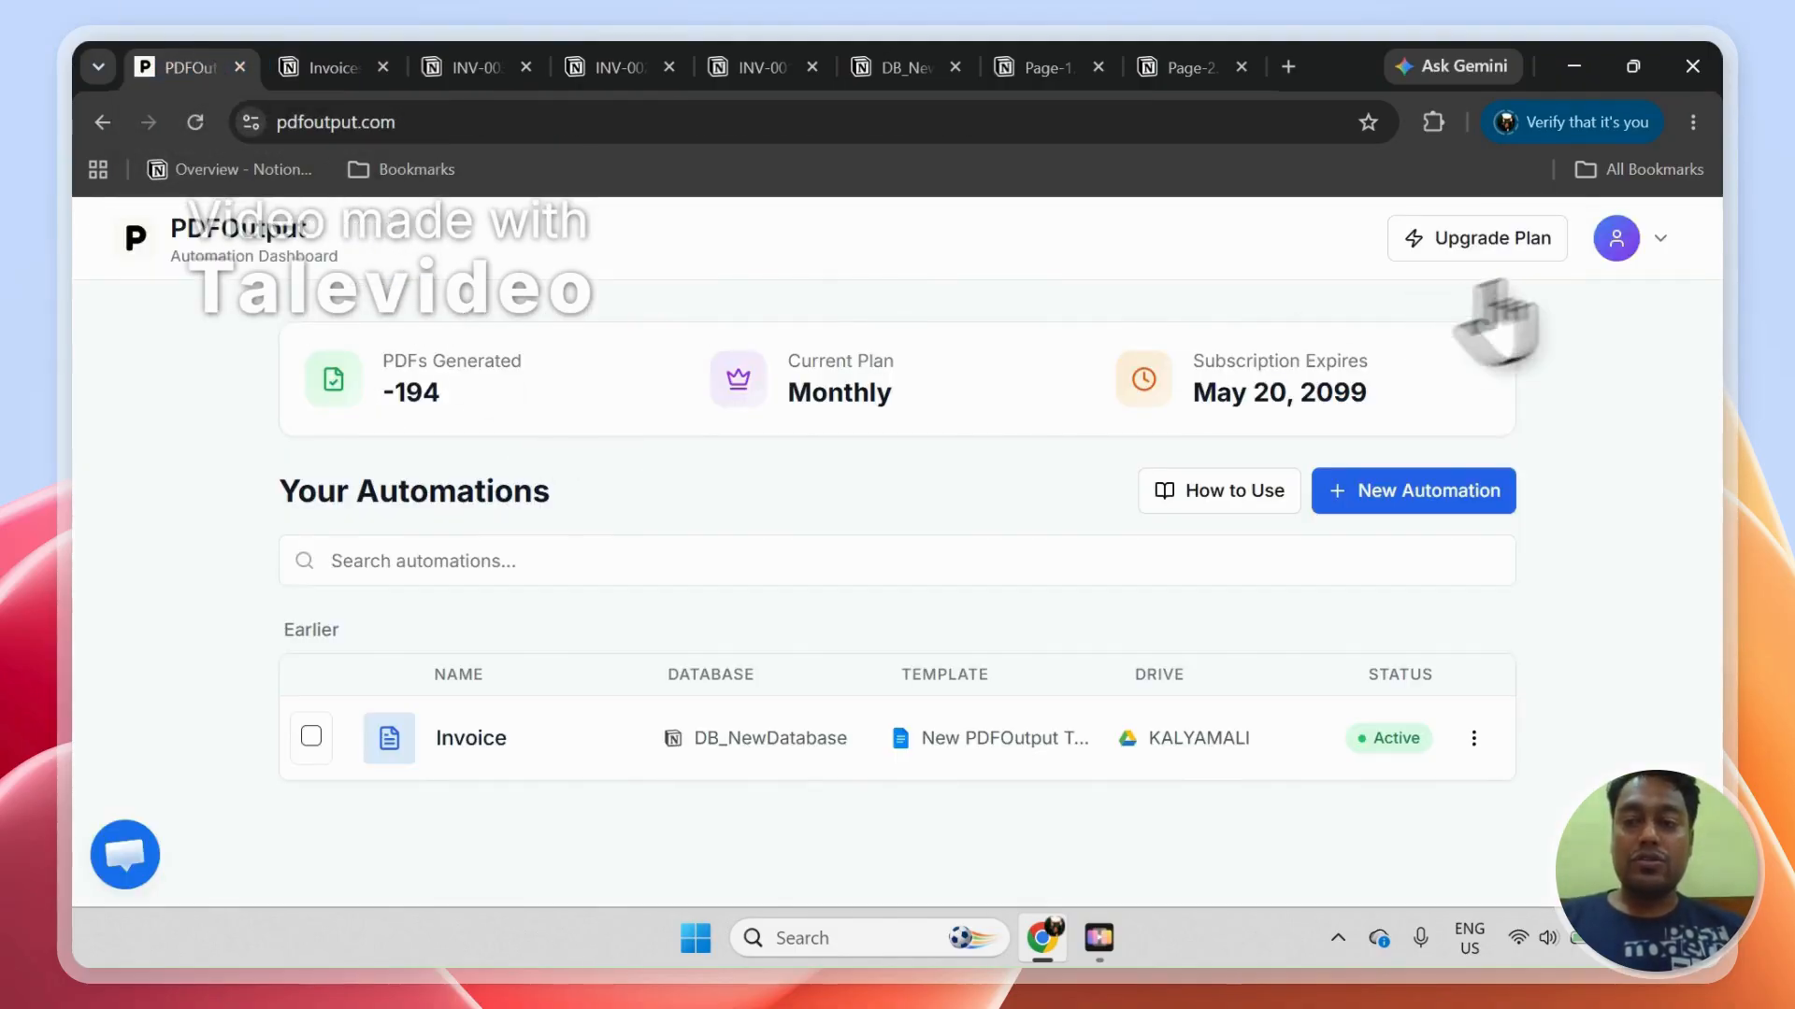
click(1660, 239)
click(1481, 512)
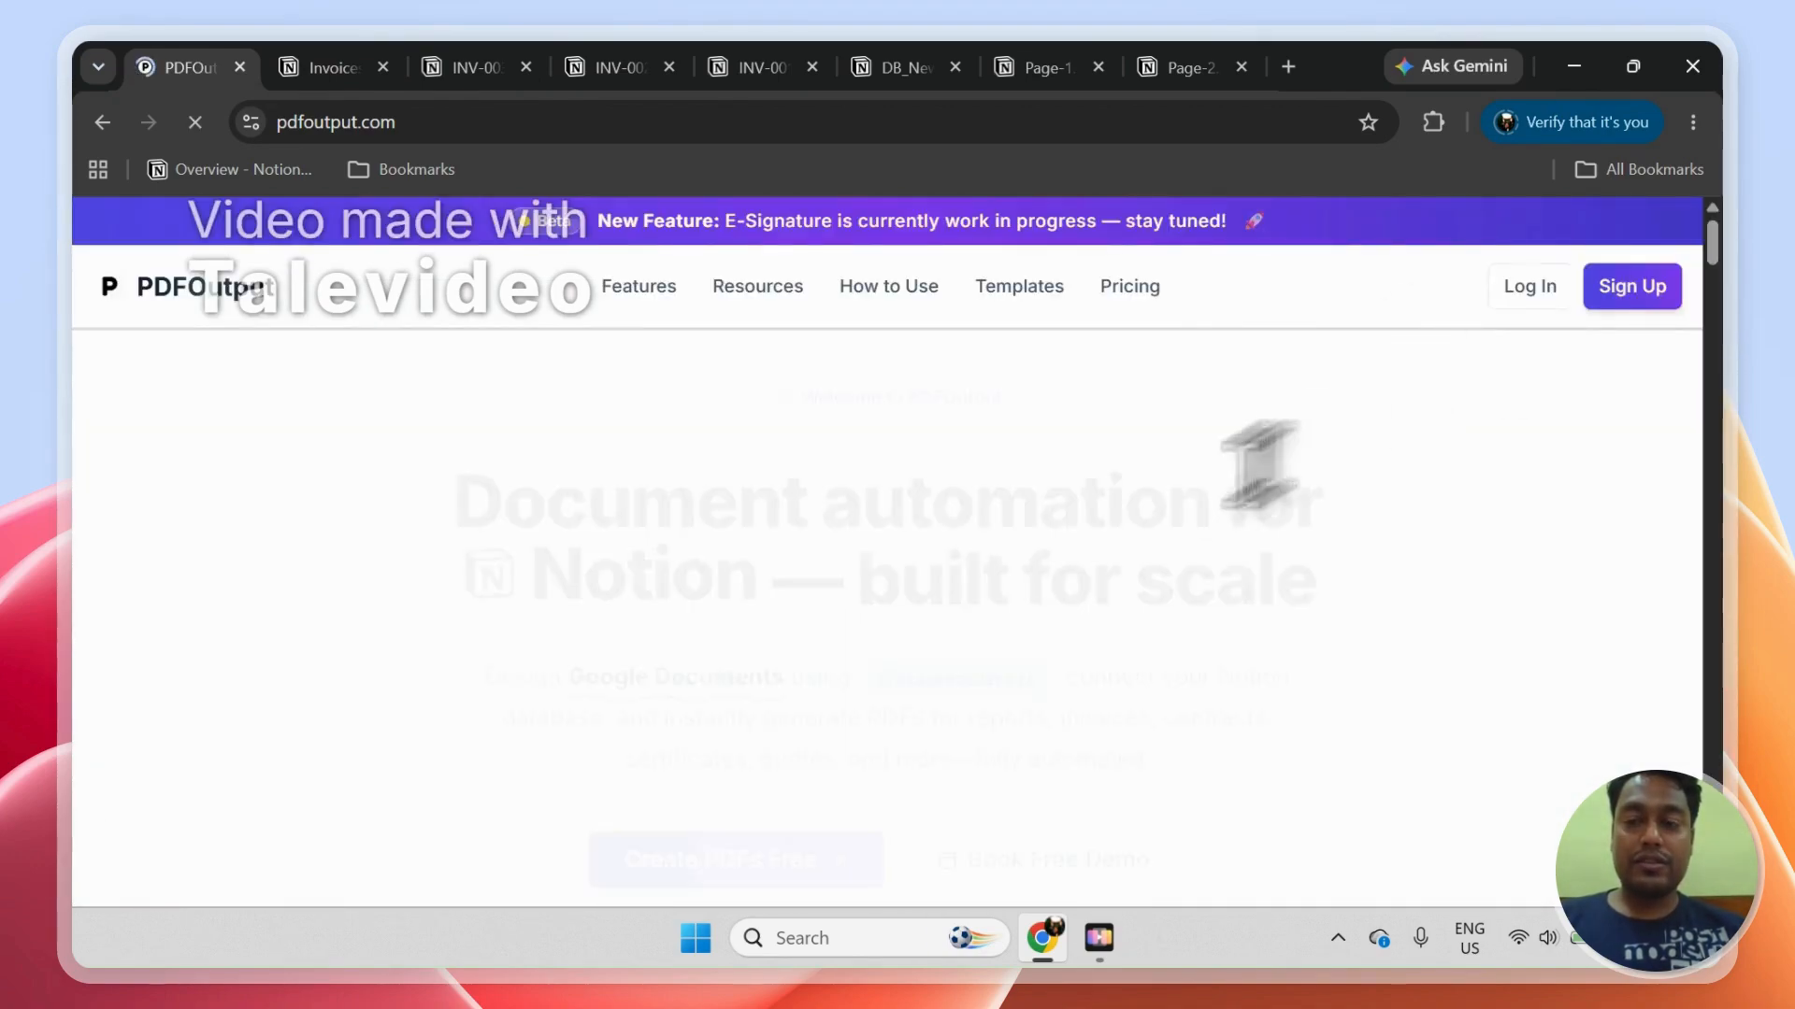
Step: Log in to PDFOutput with the pdfoutput Google account and approve the sign-in
click(1533, 295)
click(1052, 622)
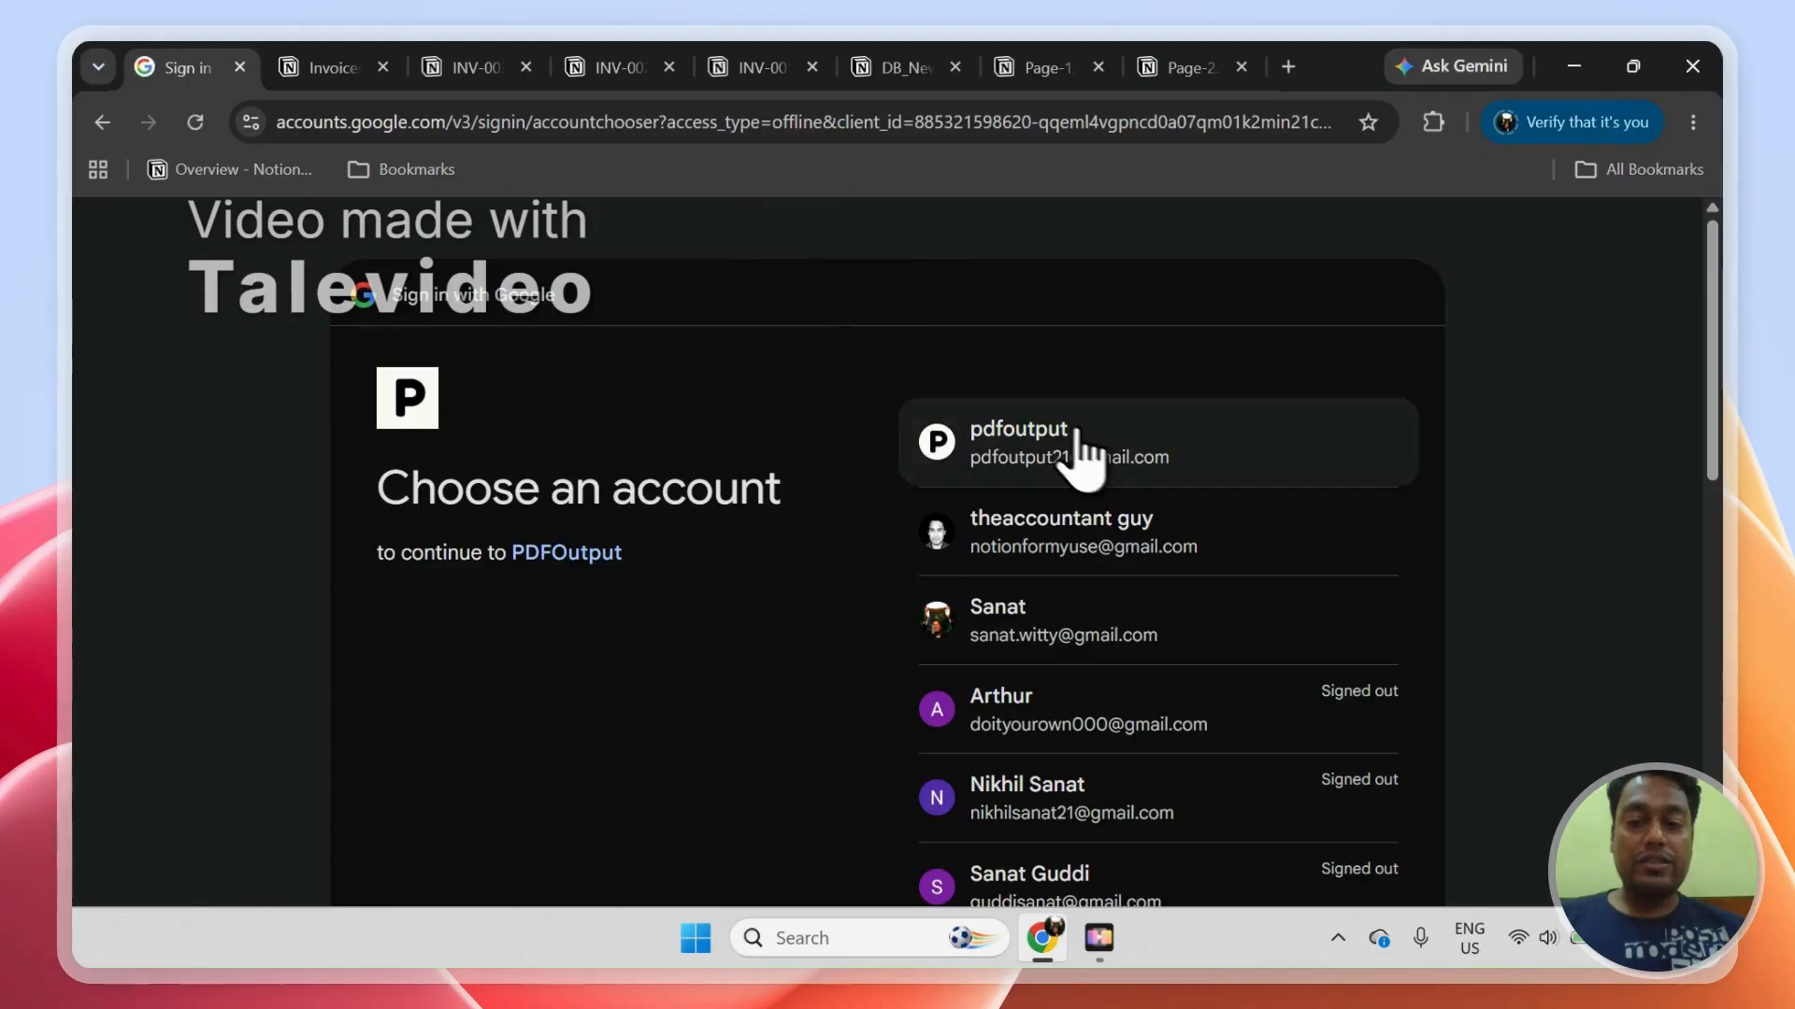
click(1082, 445)
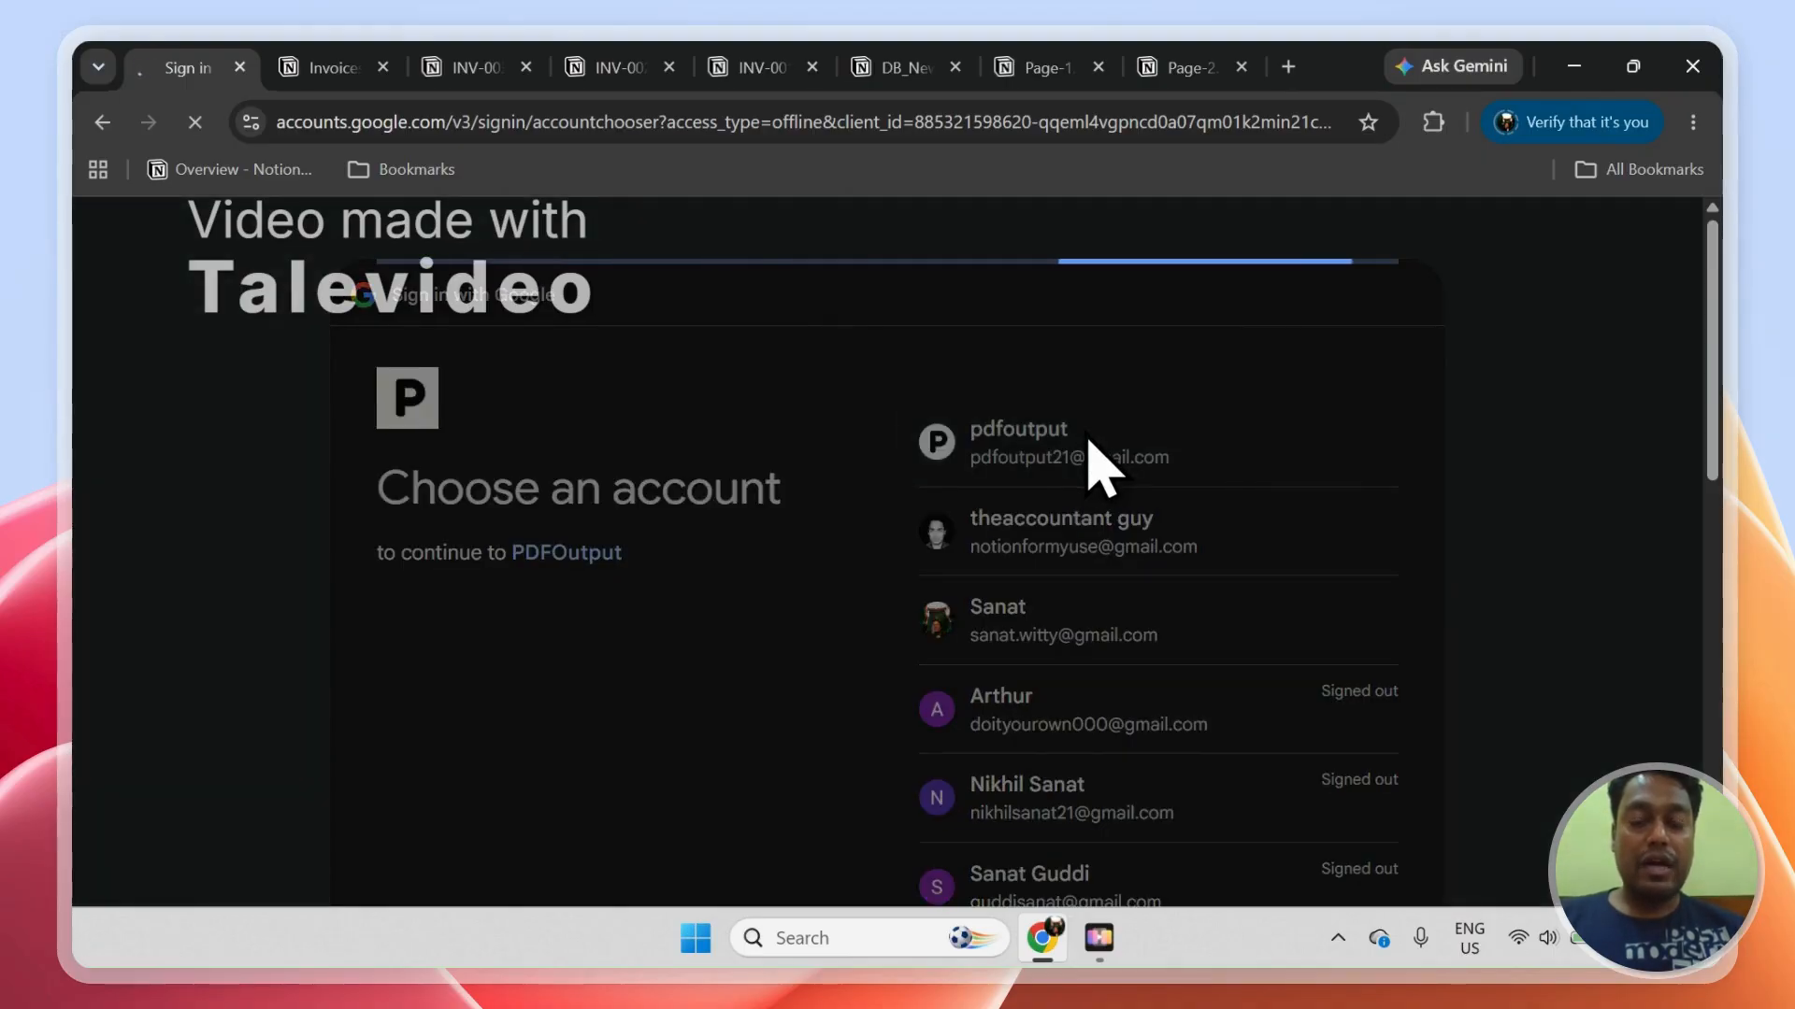
click(1252, 703)
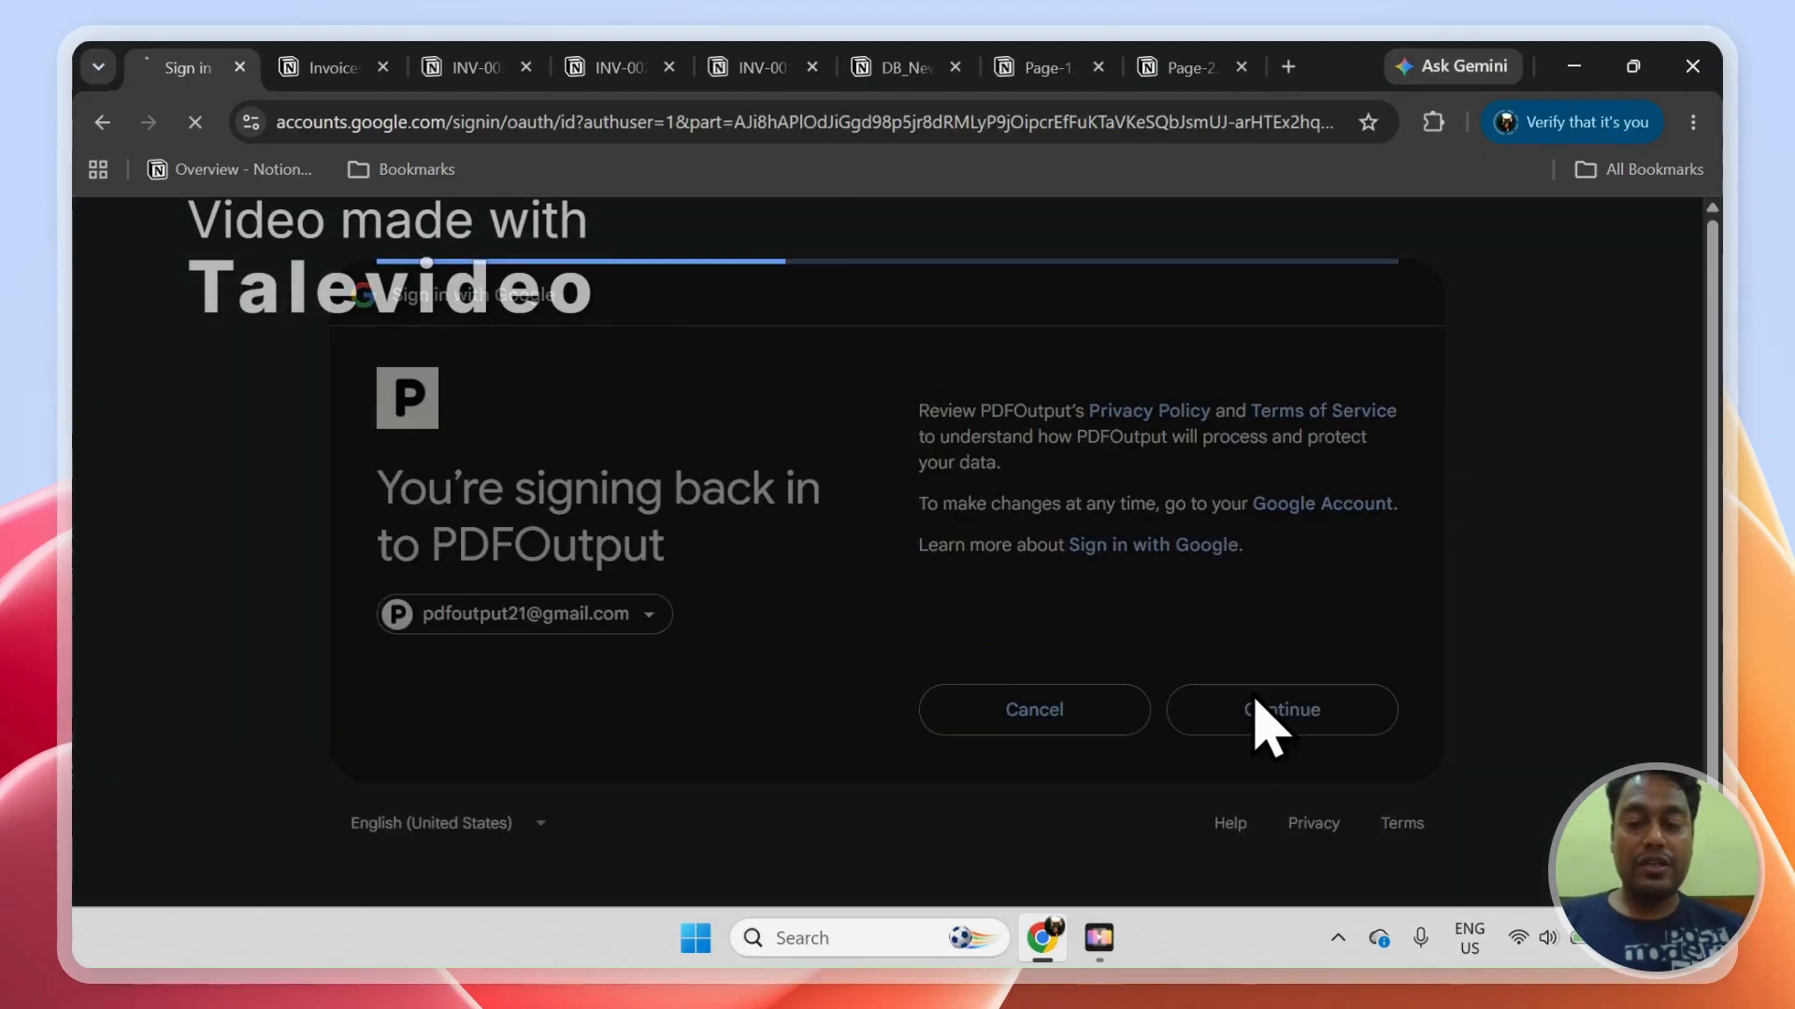
click(1246, 869)
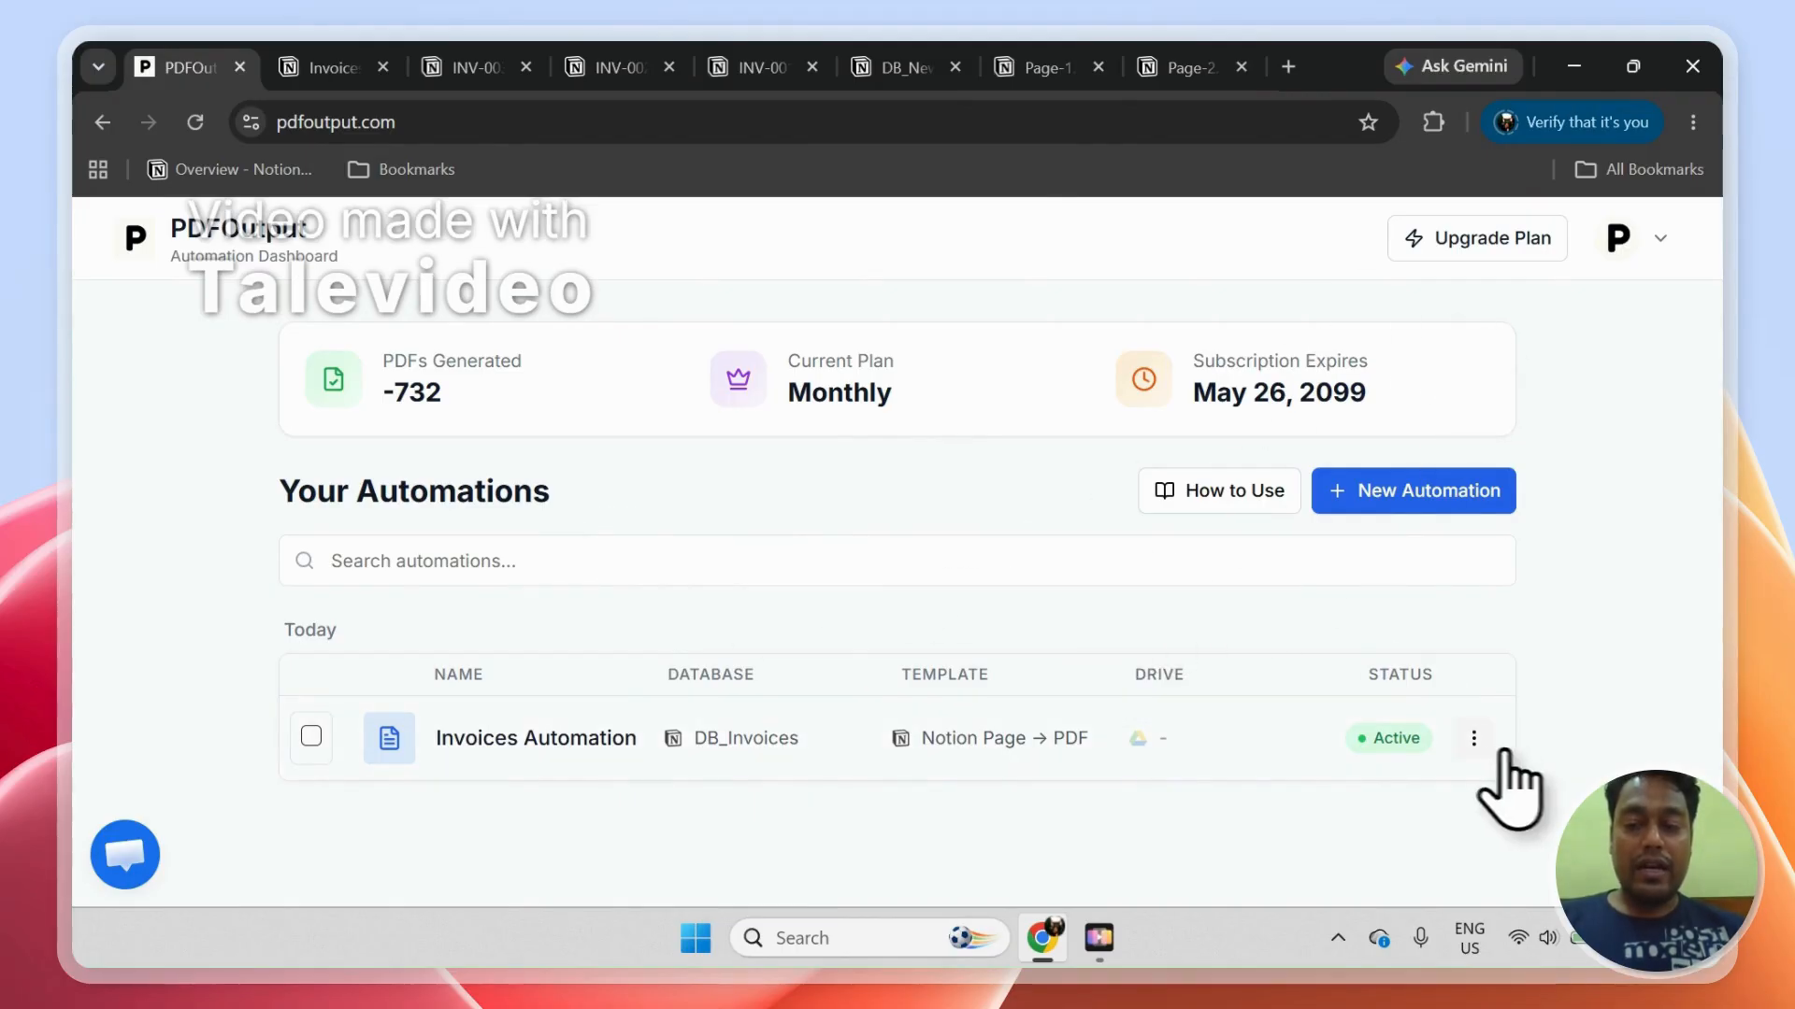
Step: Delete the Invoices Automation from the PDFOutput dashboard and confirm the deletion
click(1474, 739)
click(1390, 692)
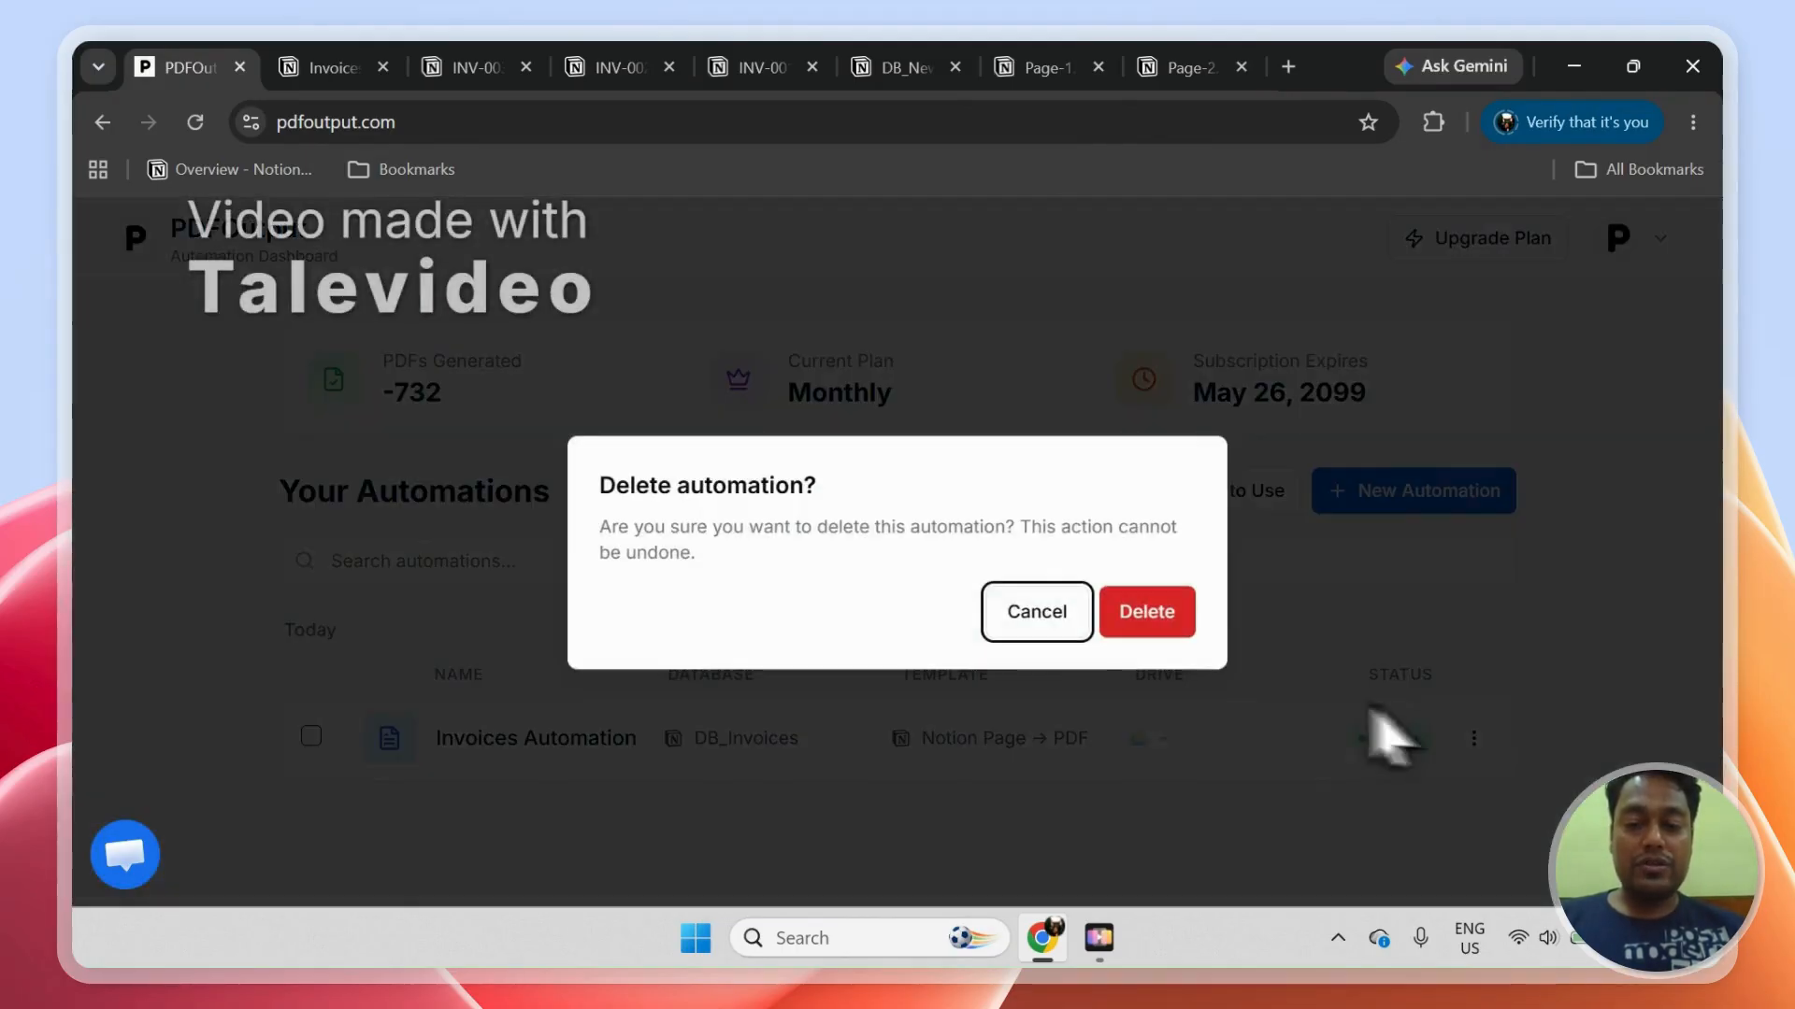
click(1130, 621)
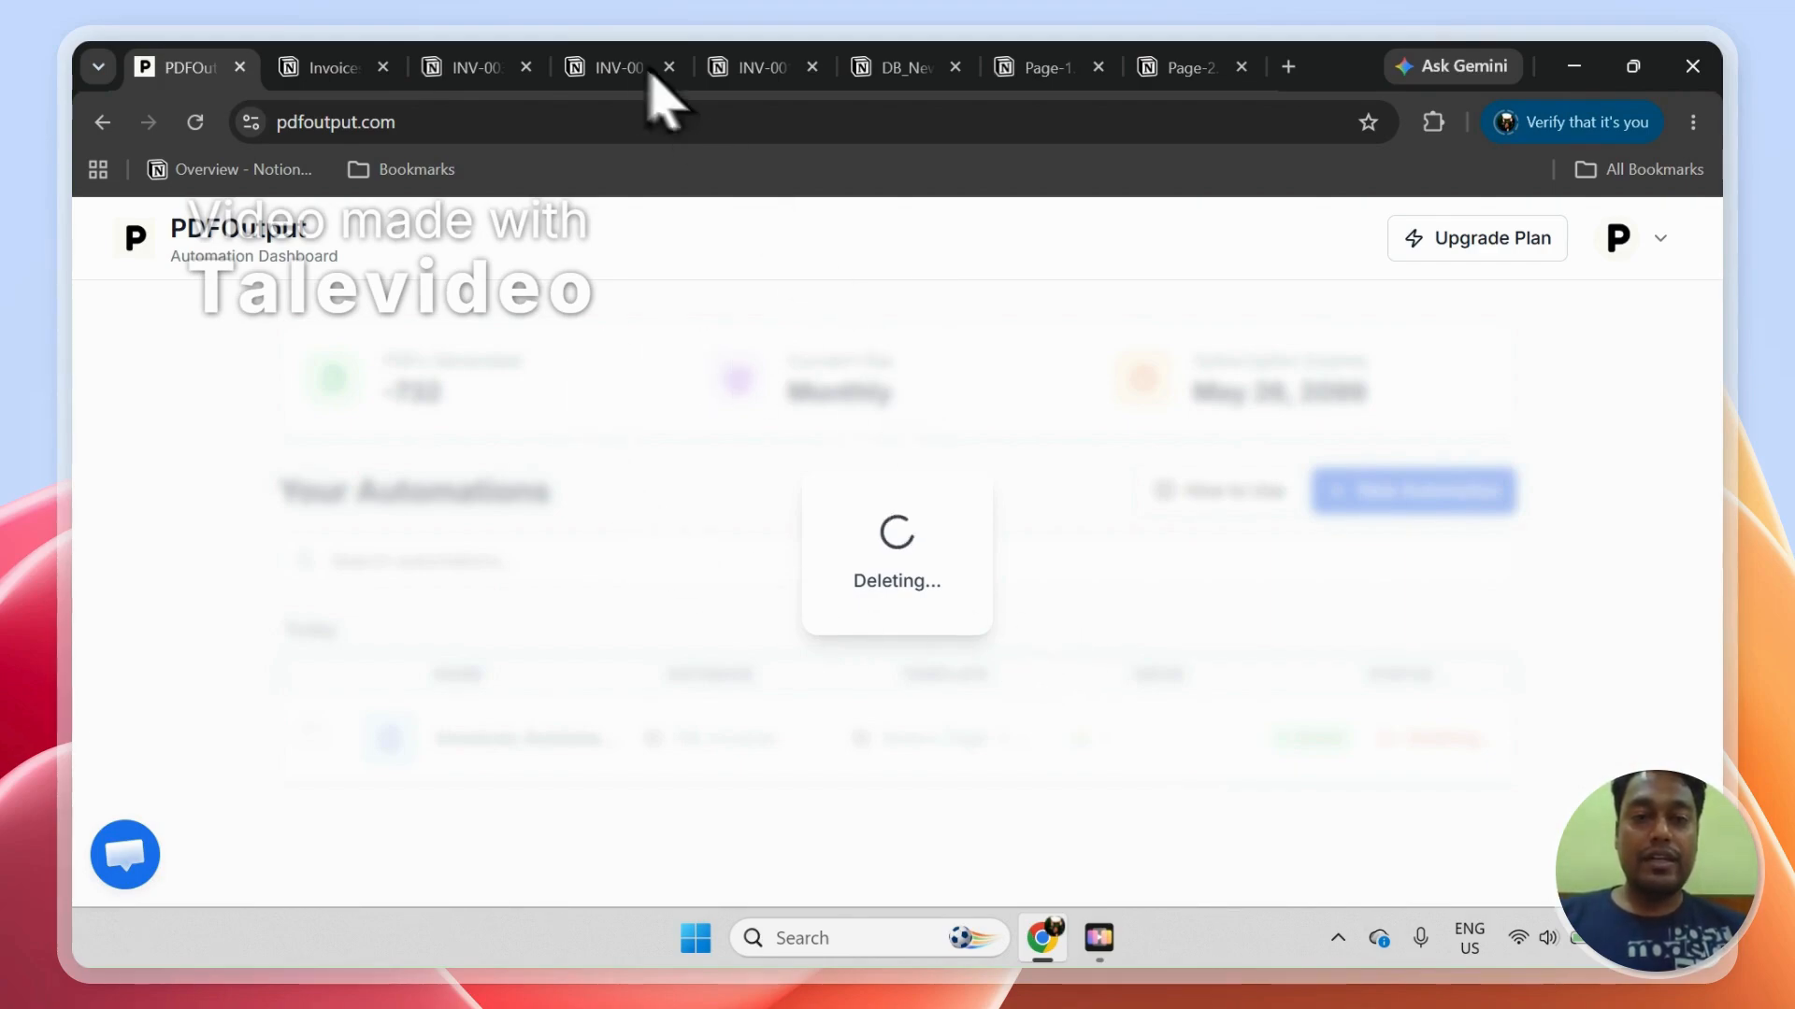
Step: Go to the pdfoutput.com/setup page and disconnect the Notion workspace
click(490, 124)
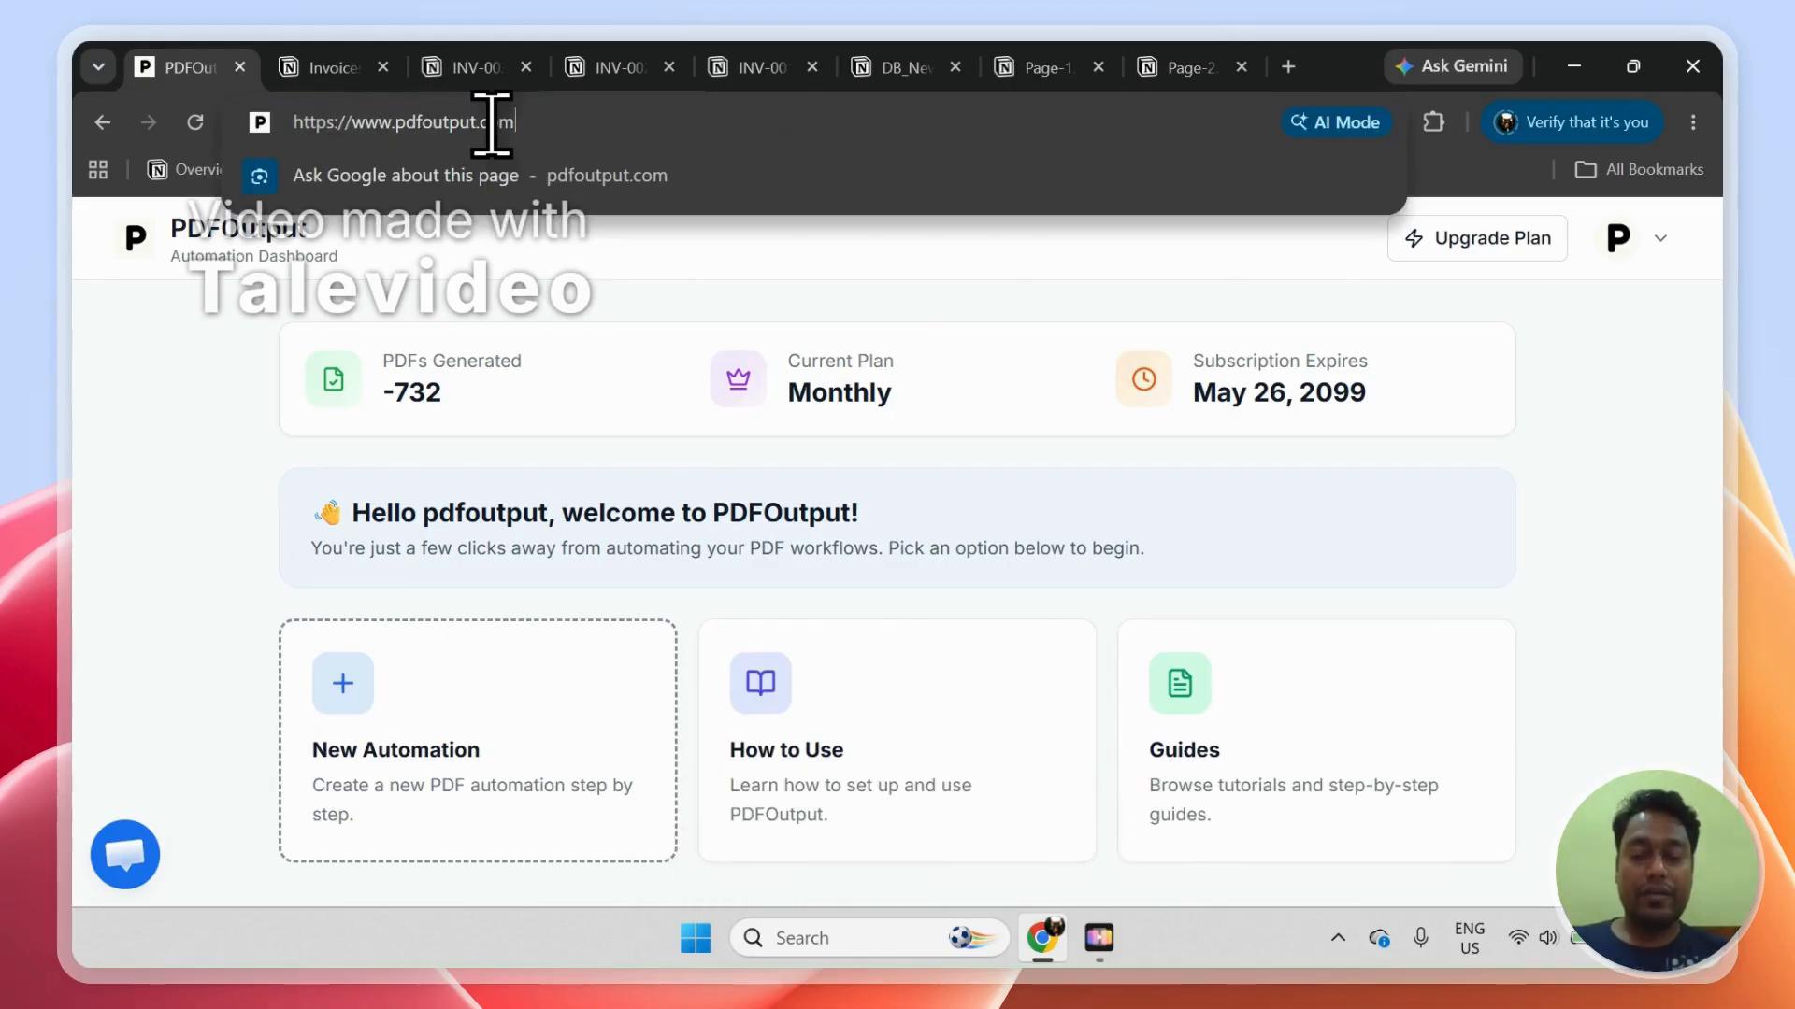
text(setup)
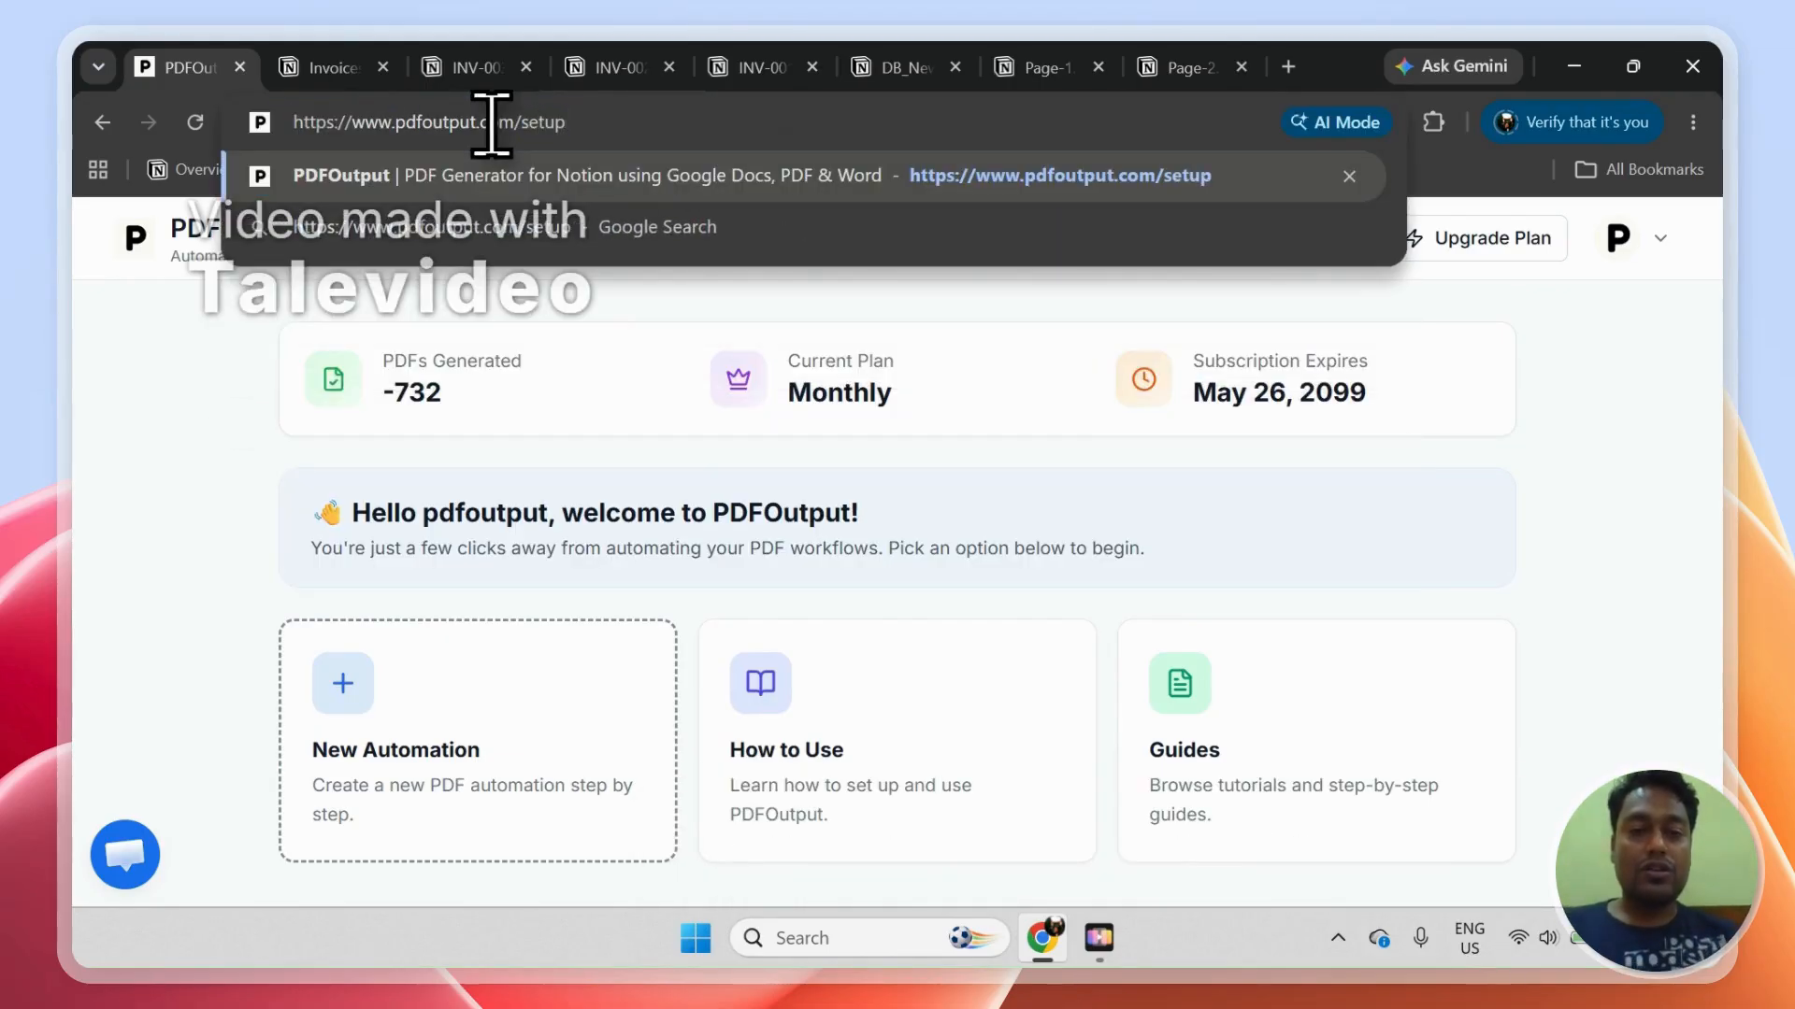
click(505, 177)
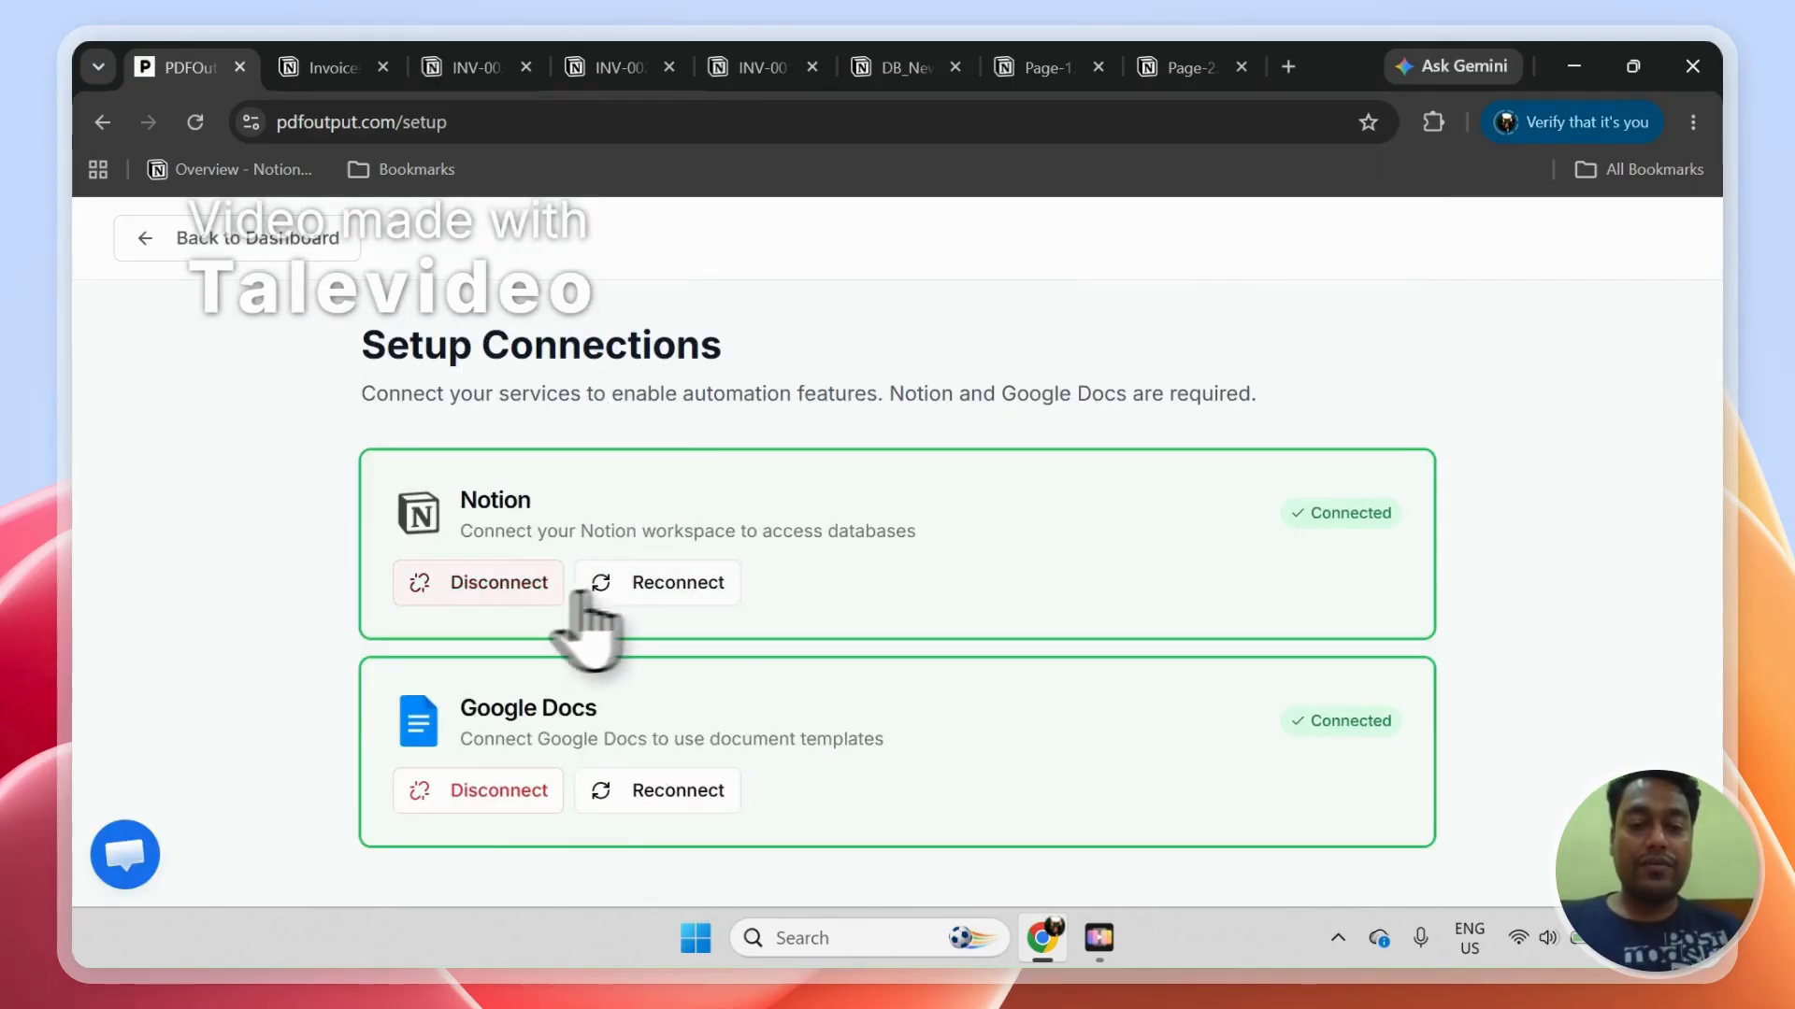
click(539, 589)
Step: Start a new automation from the PDFOutput dashboard and begin connecting Notion
click(233, 248)
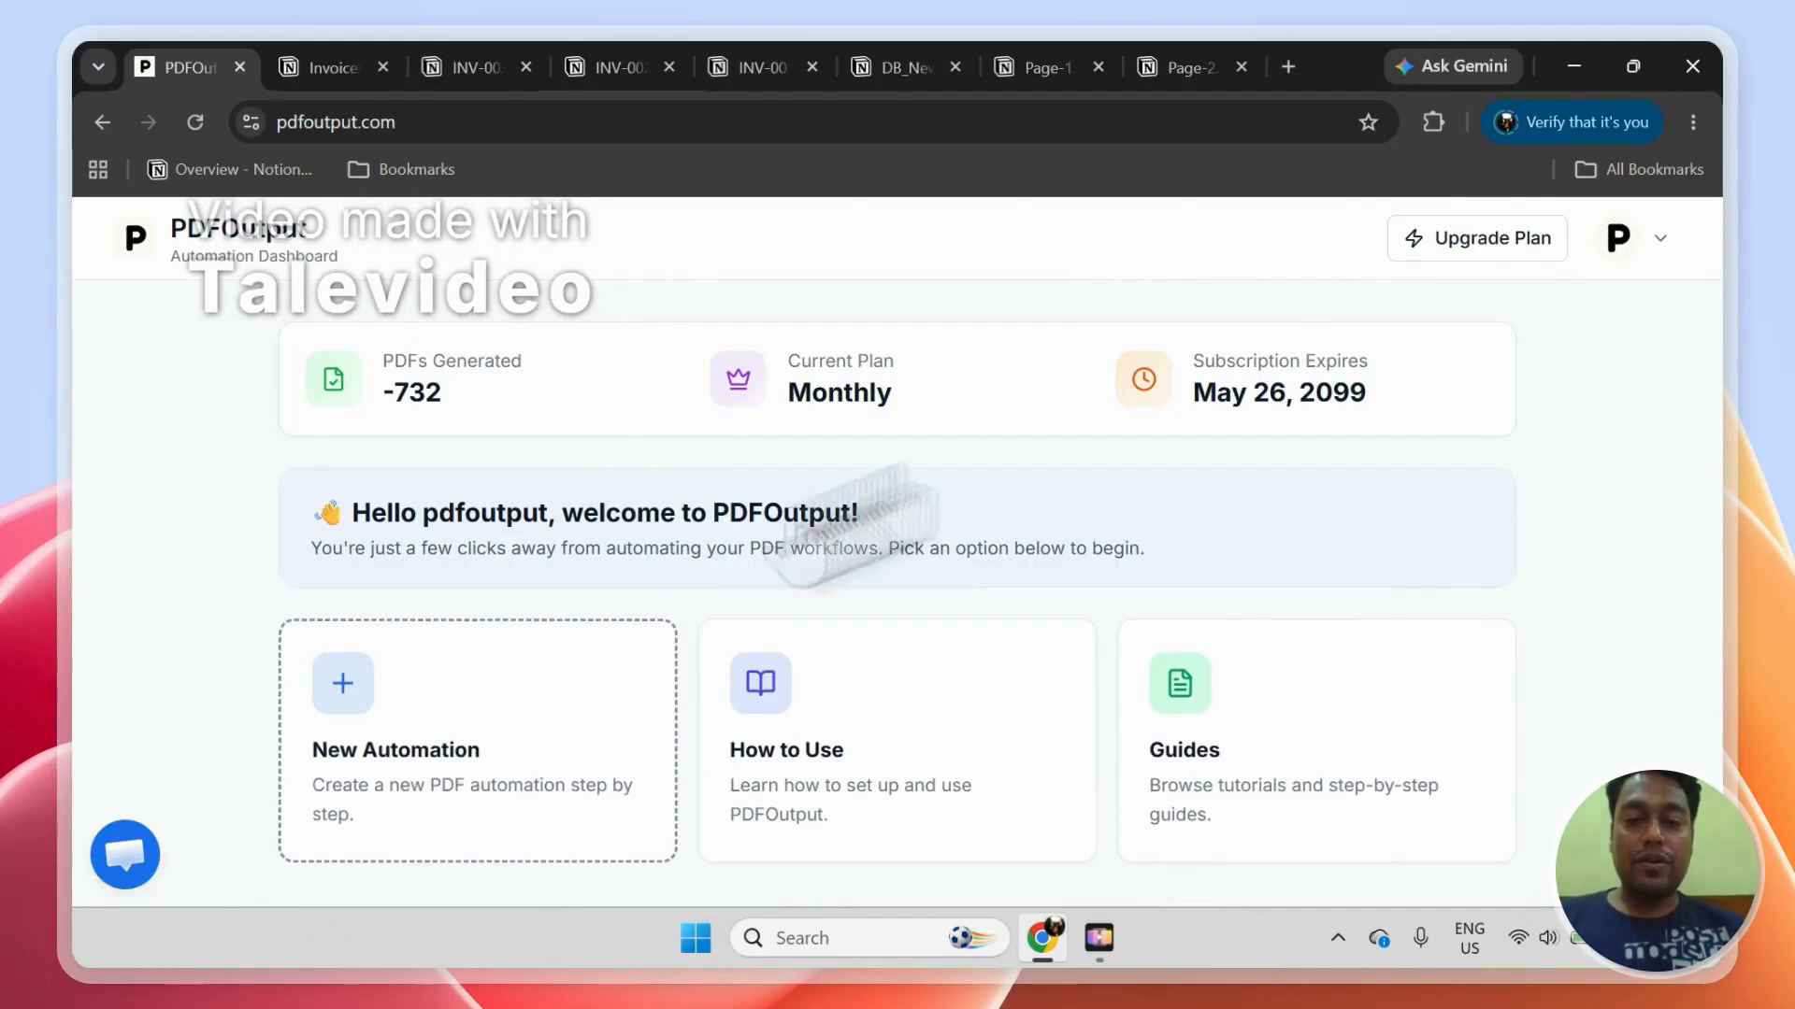
click(486, 771)
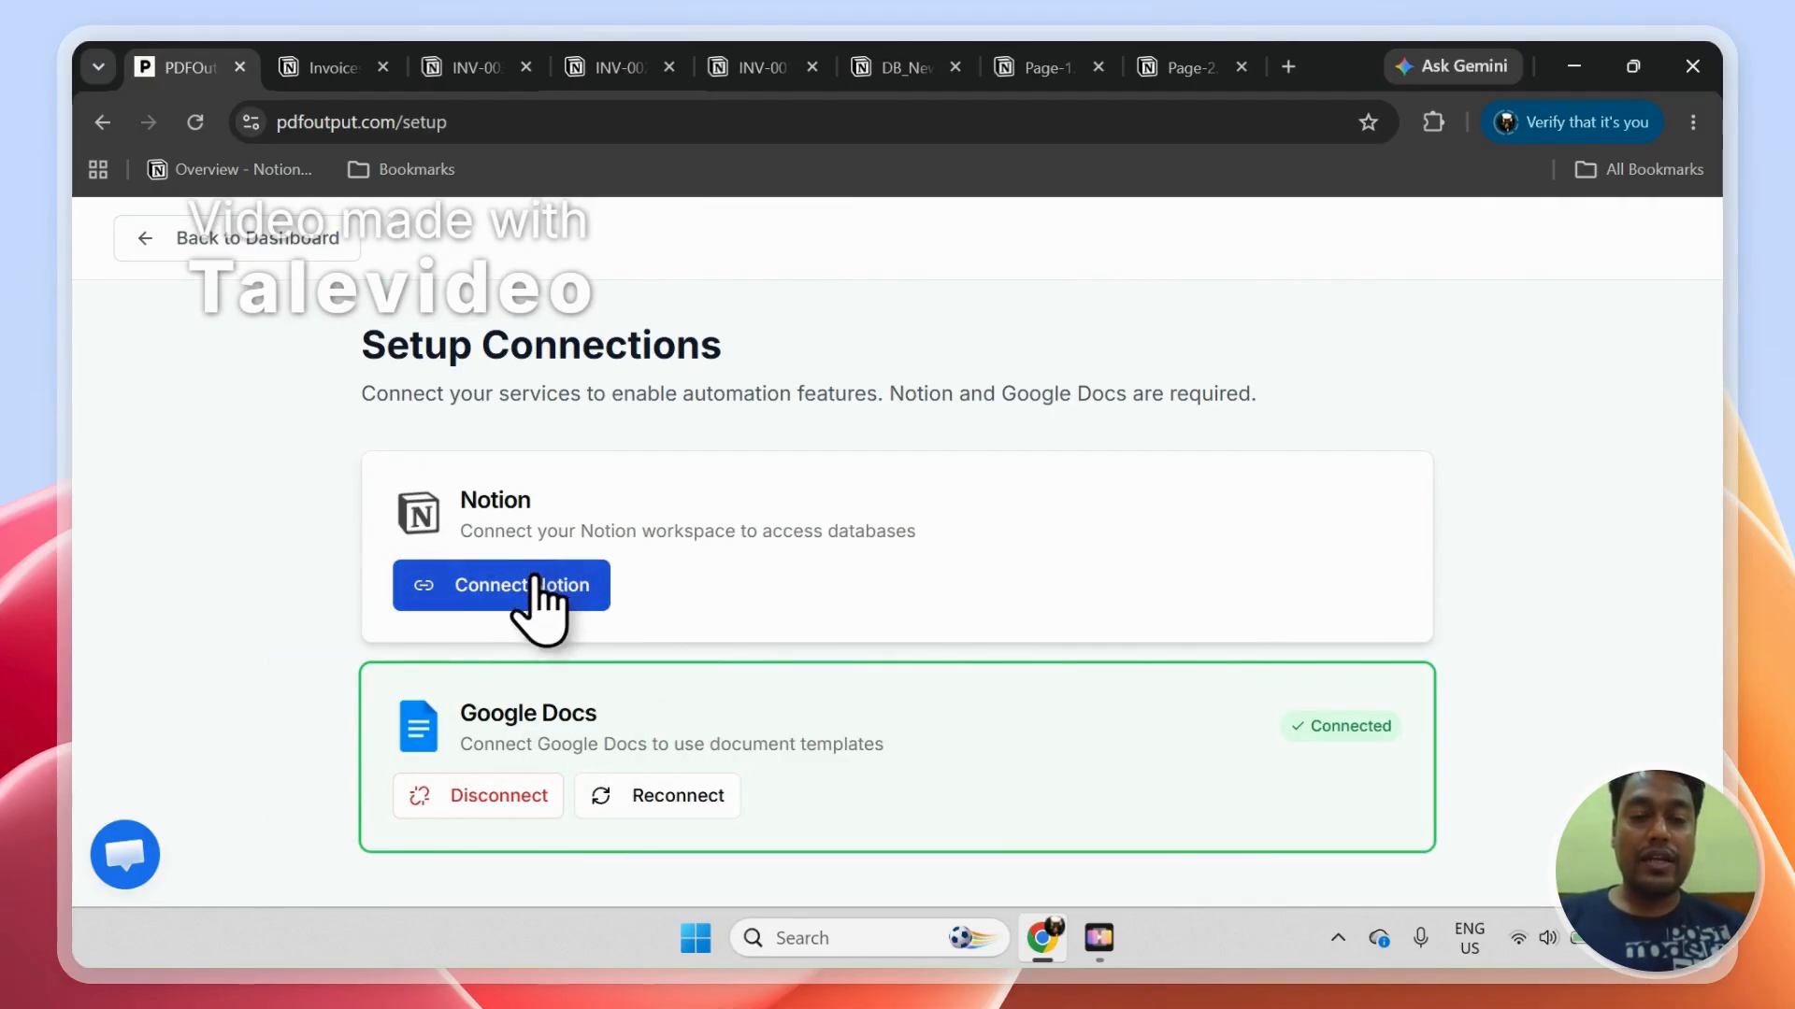
click(535, 581)
Step: Copy the Invoices_Dashboard_PDFOutput page title from the invoices dashboard in Notion
click(332, 66)
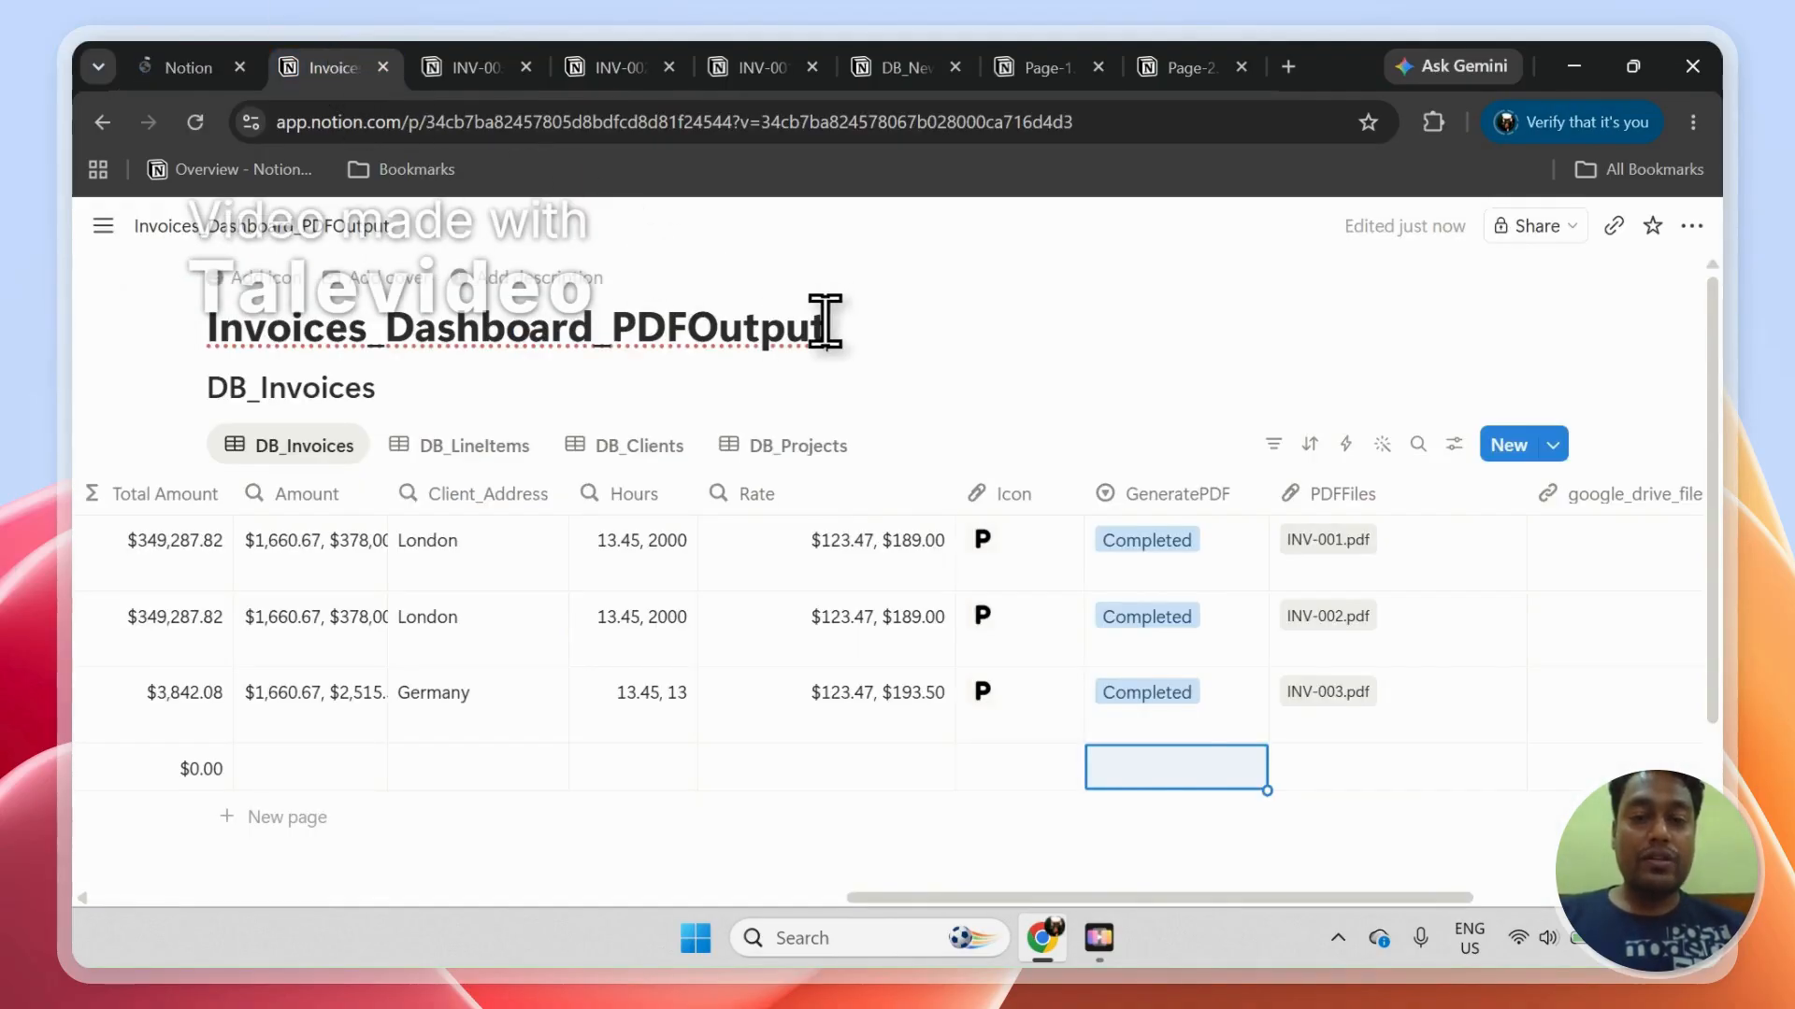
double_click(283, 327)
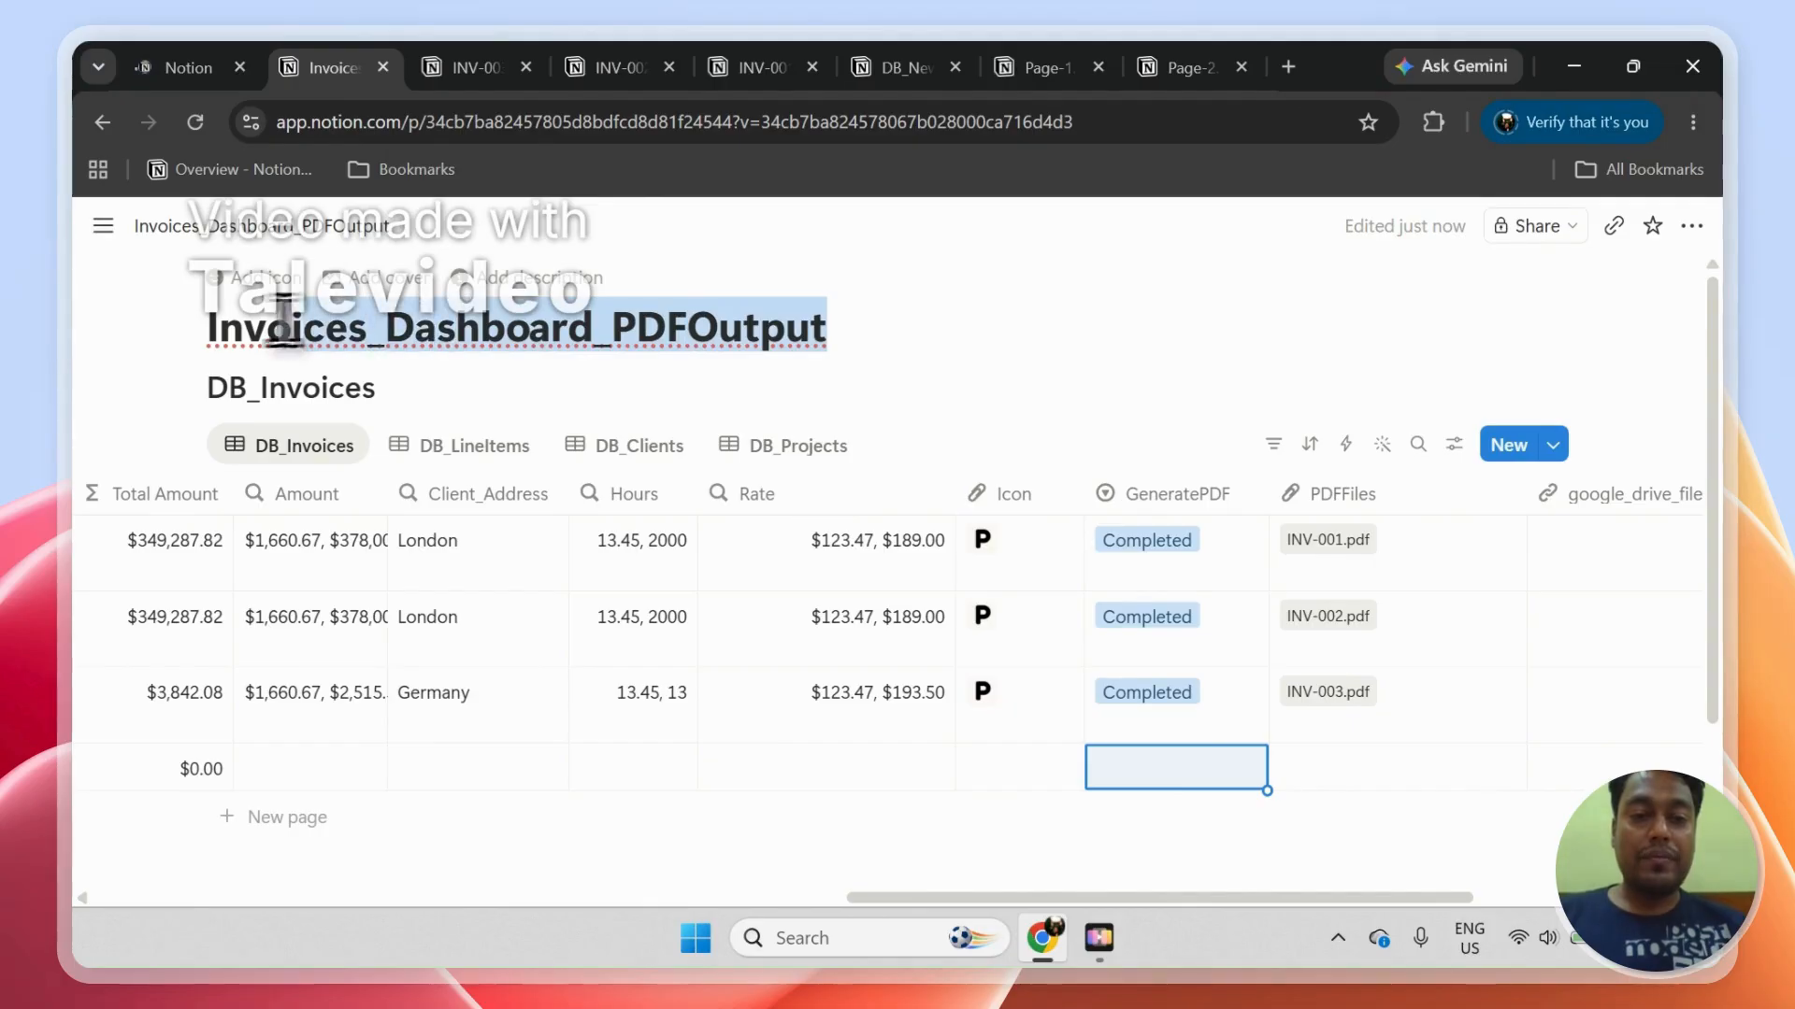
right_click(217, 329)
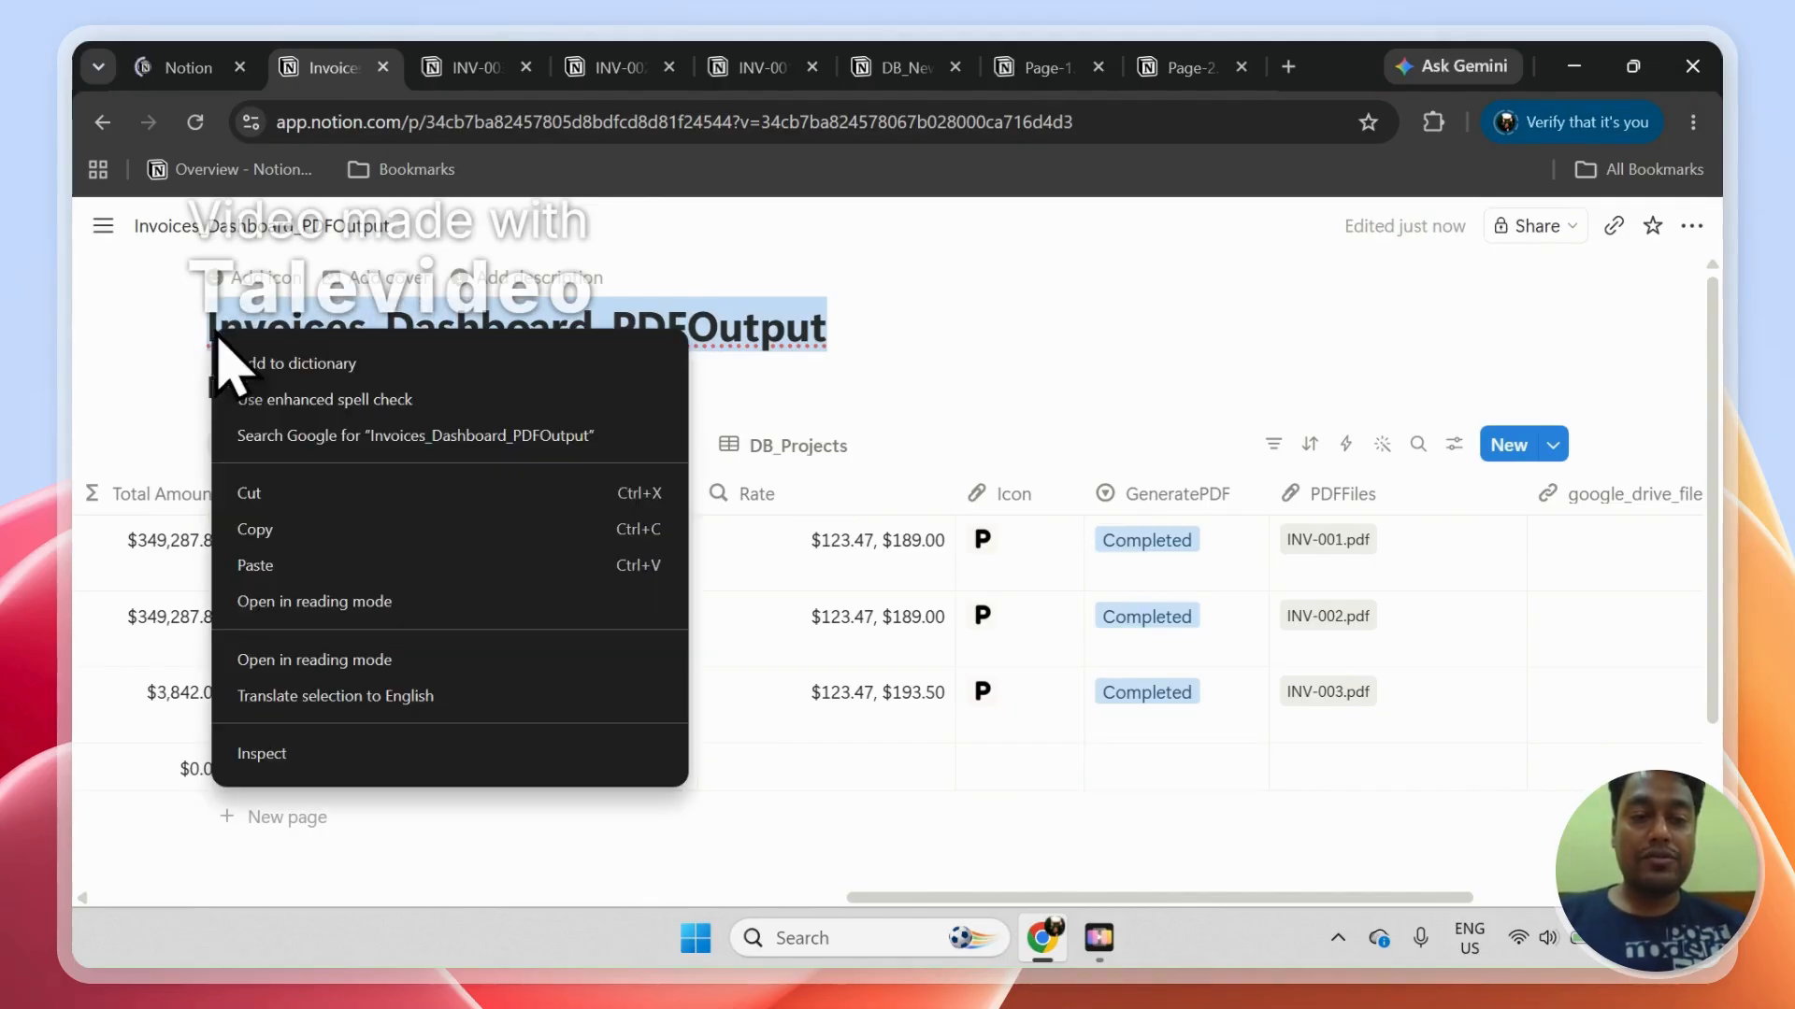
click(316, 537)
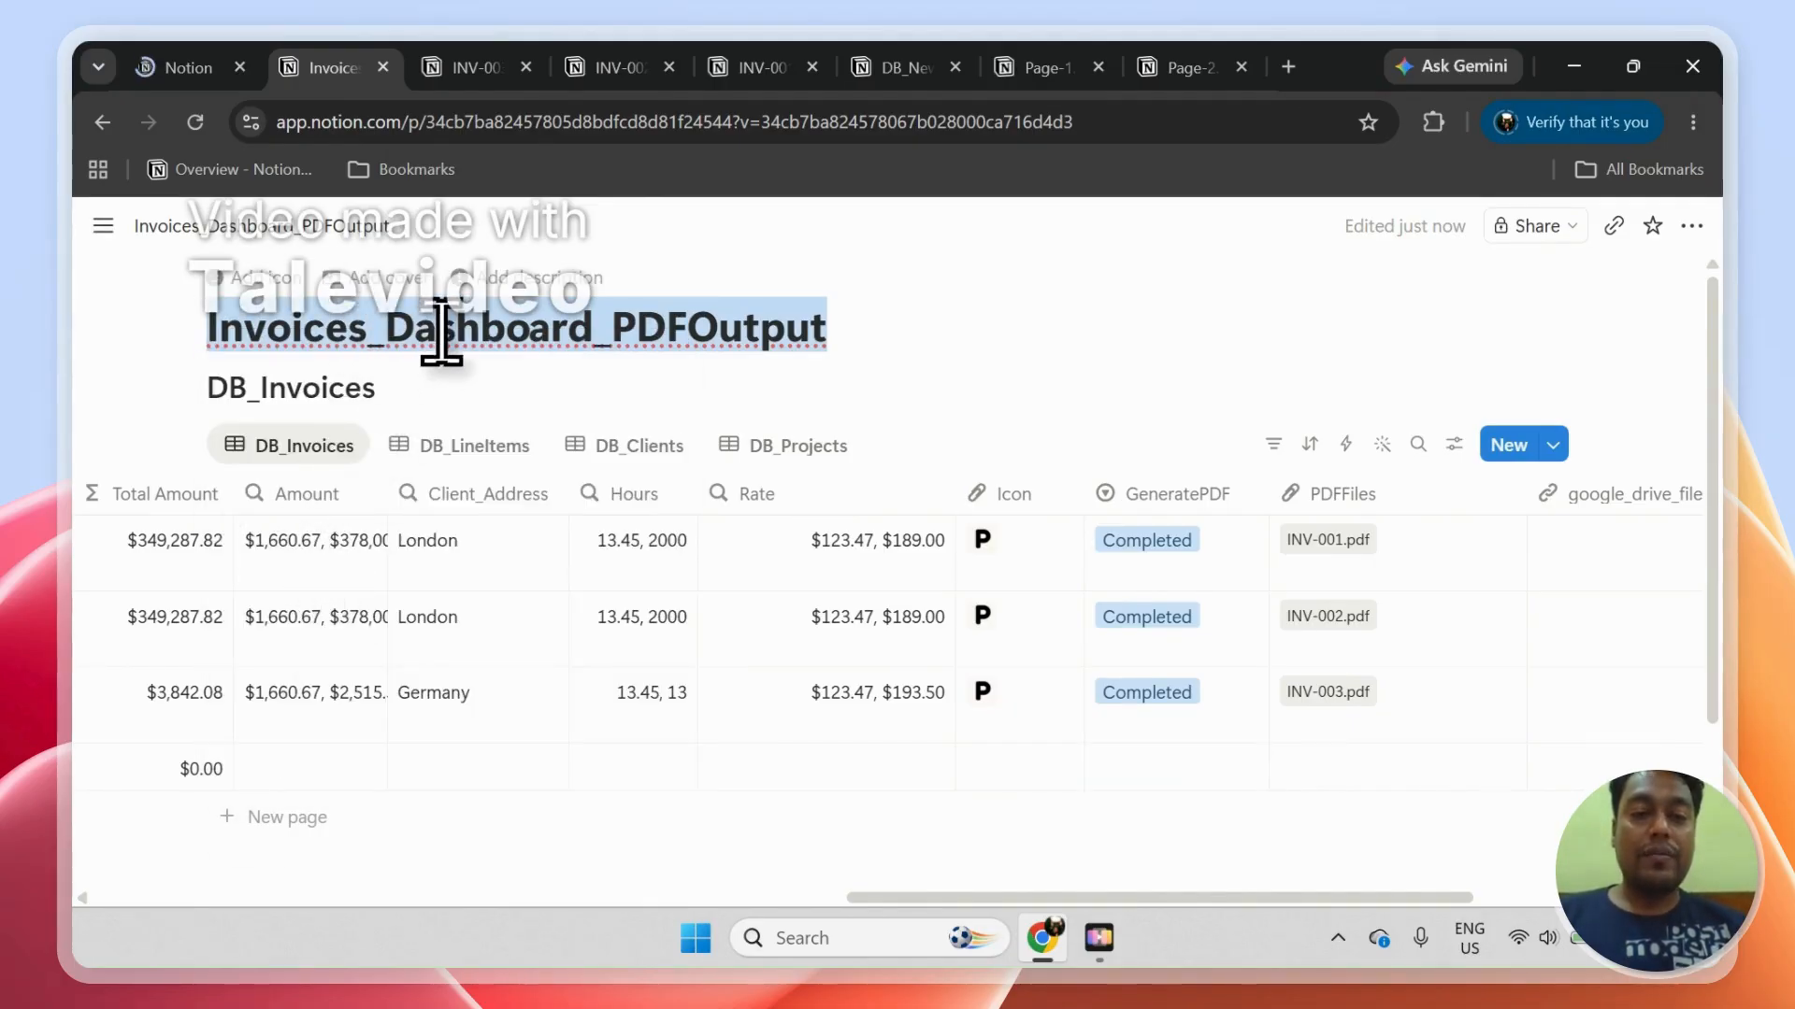
Step: In the PDFOutput connection request, search the selectable pages for Invoices_Dashboard_PDFOutput and allow access
click(215, 60)
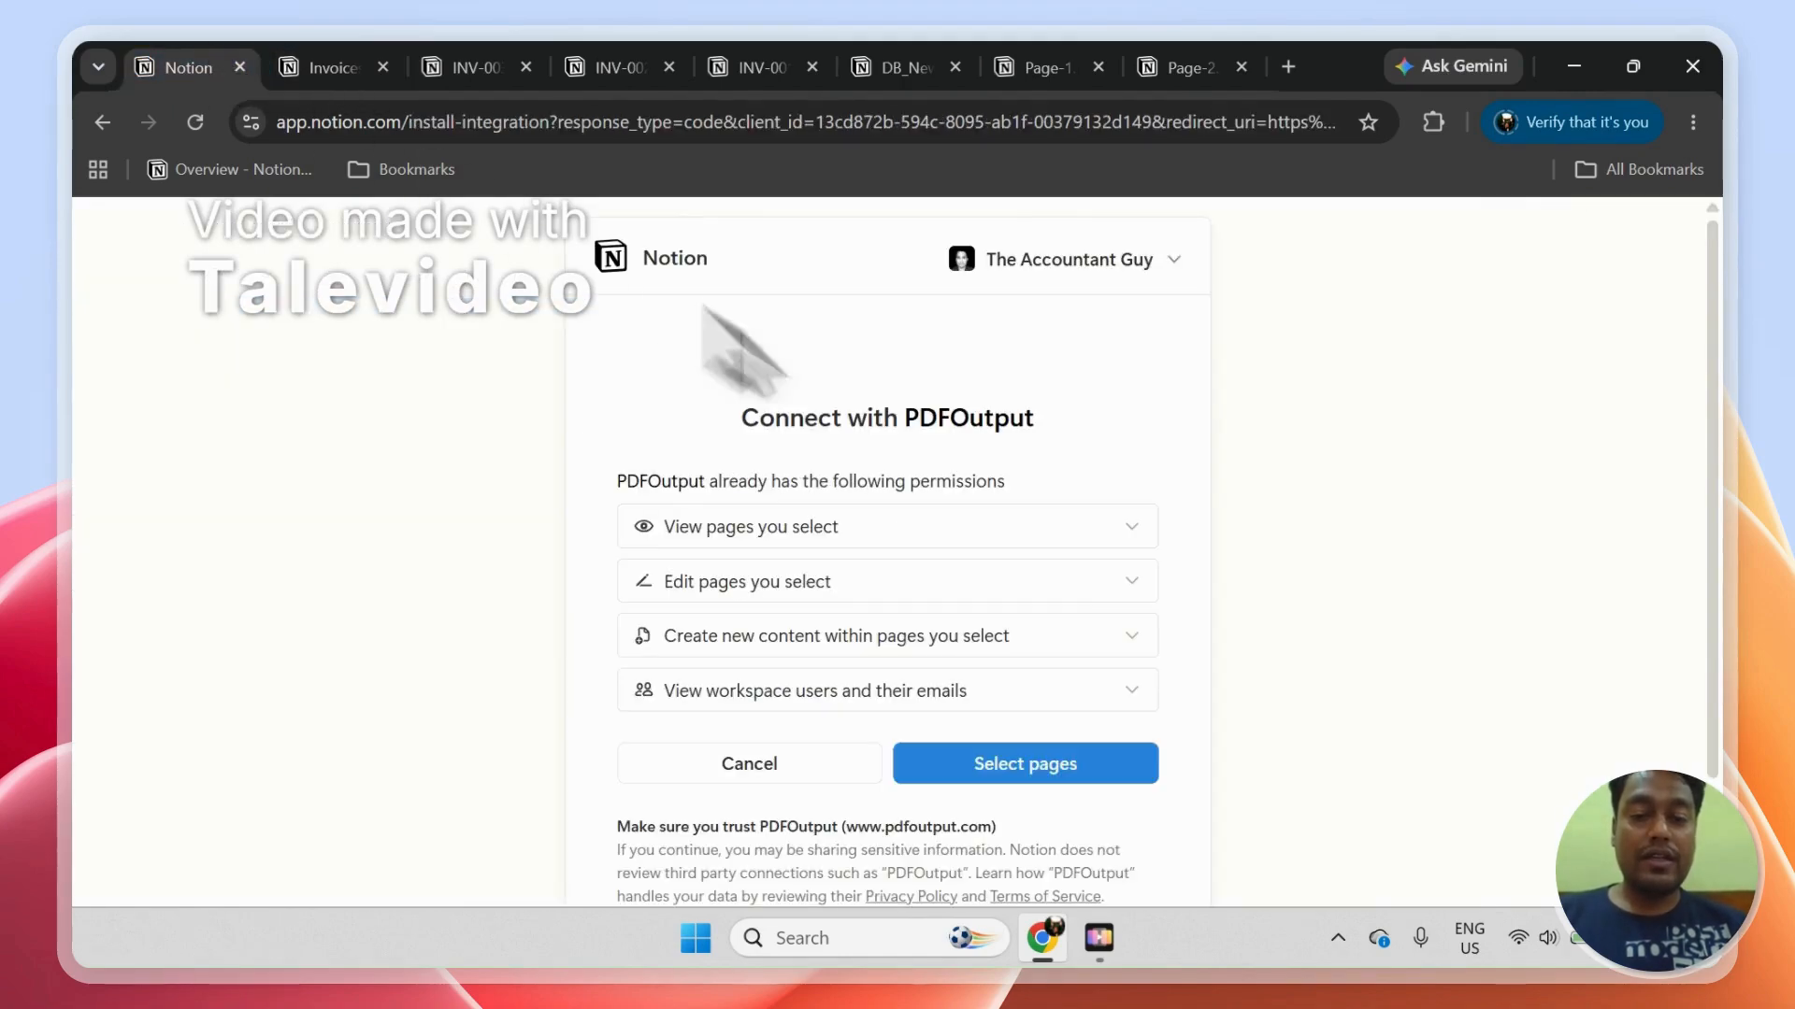
click(1058, 768)
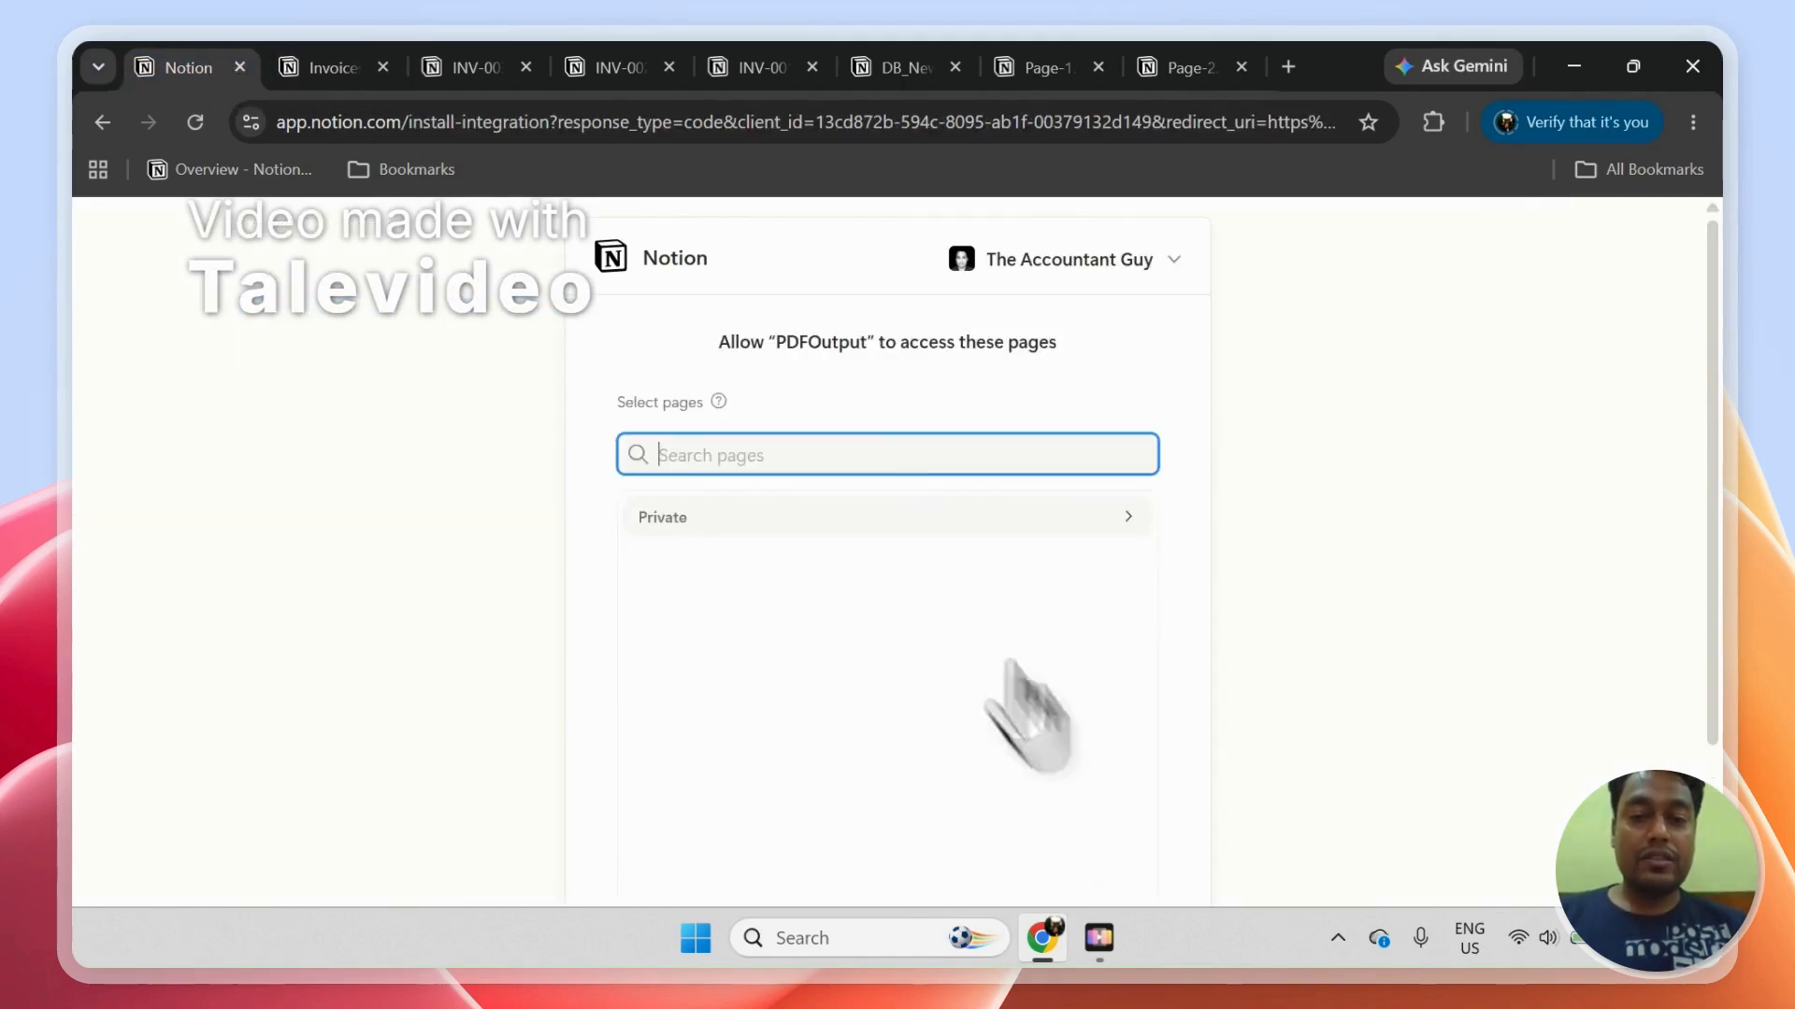
click(813, 441)
right_click(811, 453)
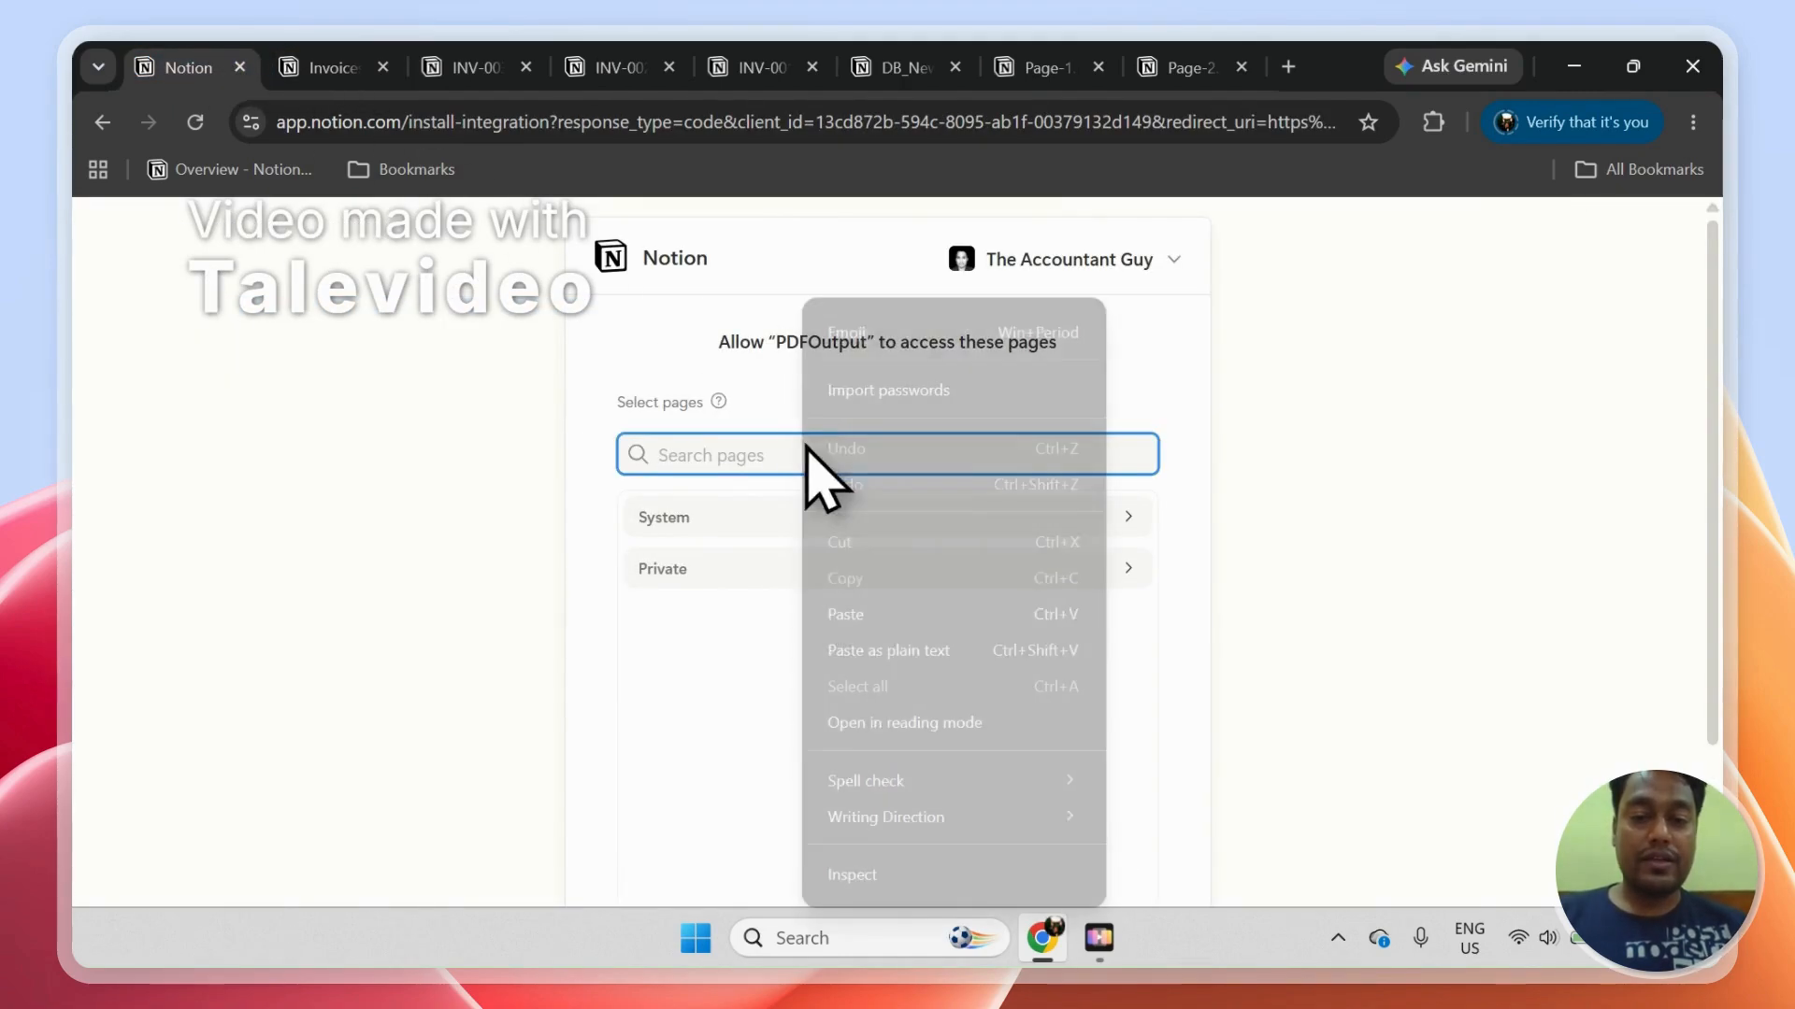
click(866, 621)
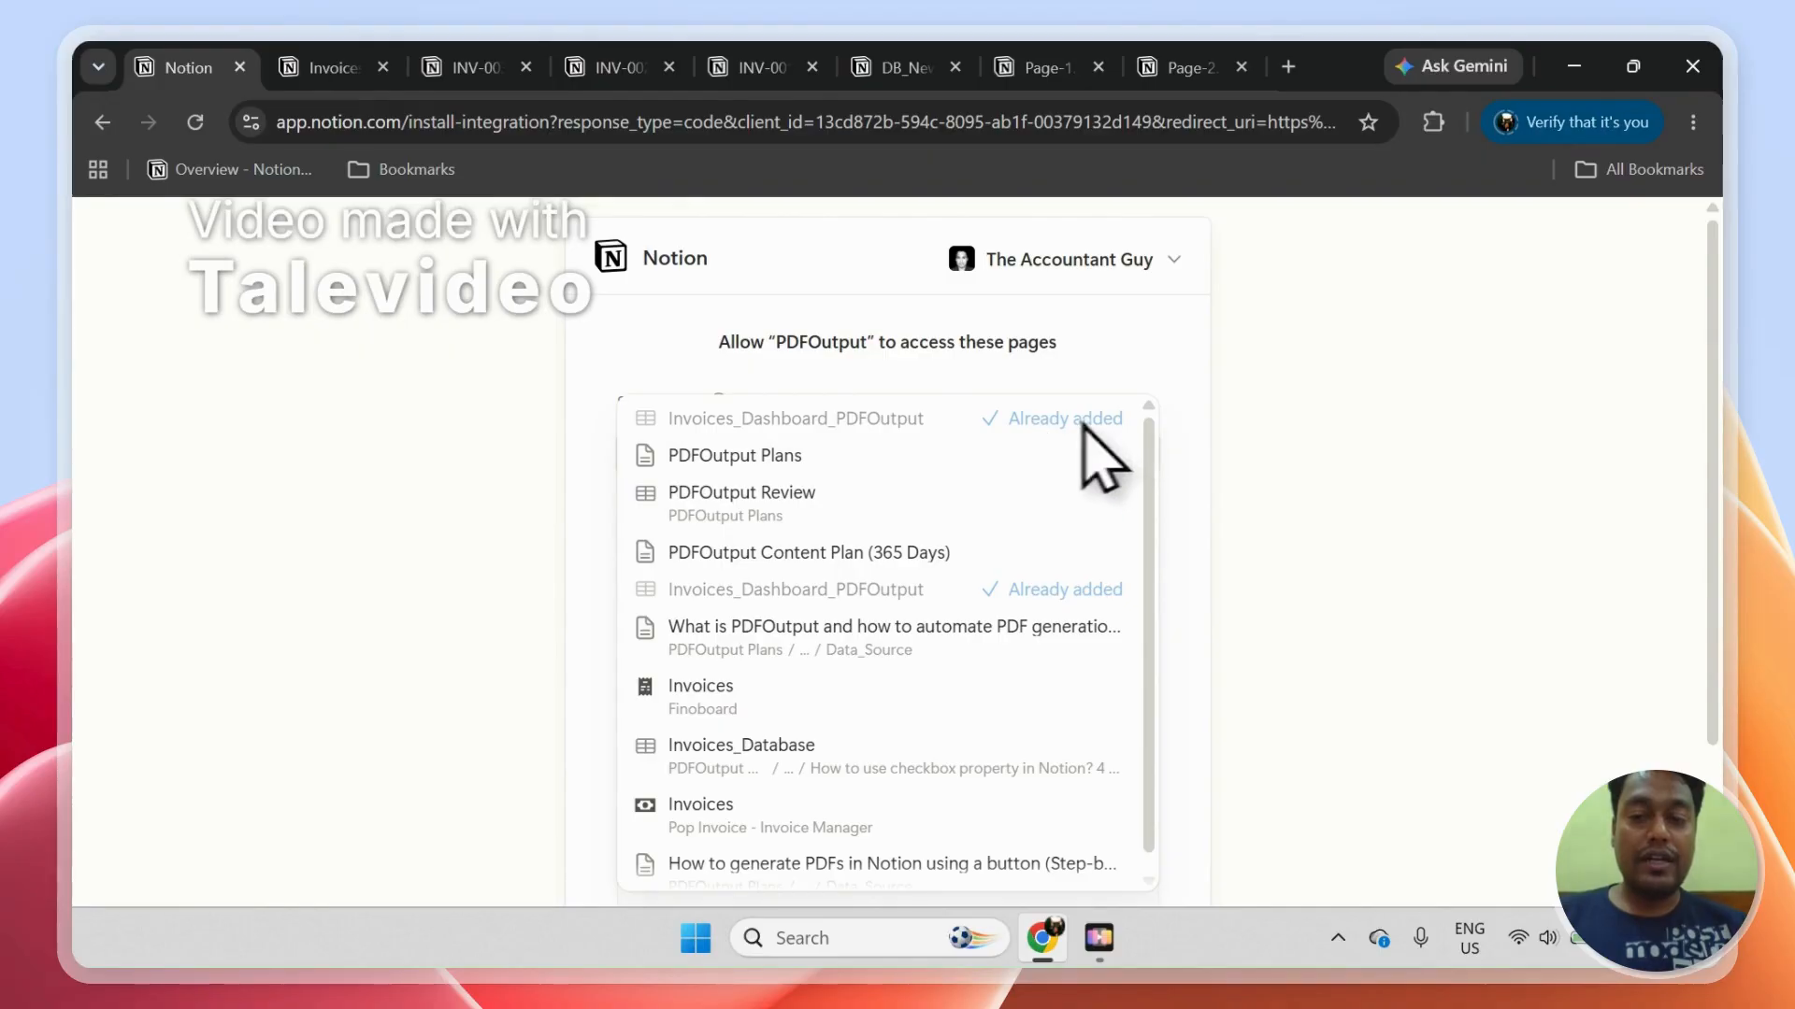
drag(1718, 384, 1719, 447)
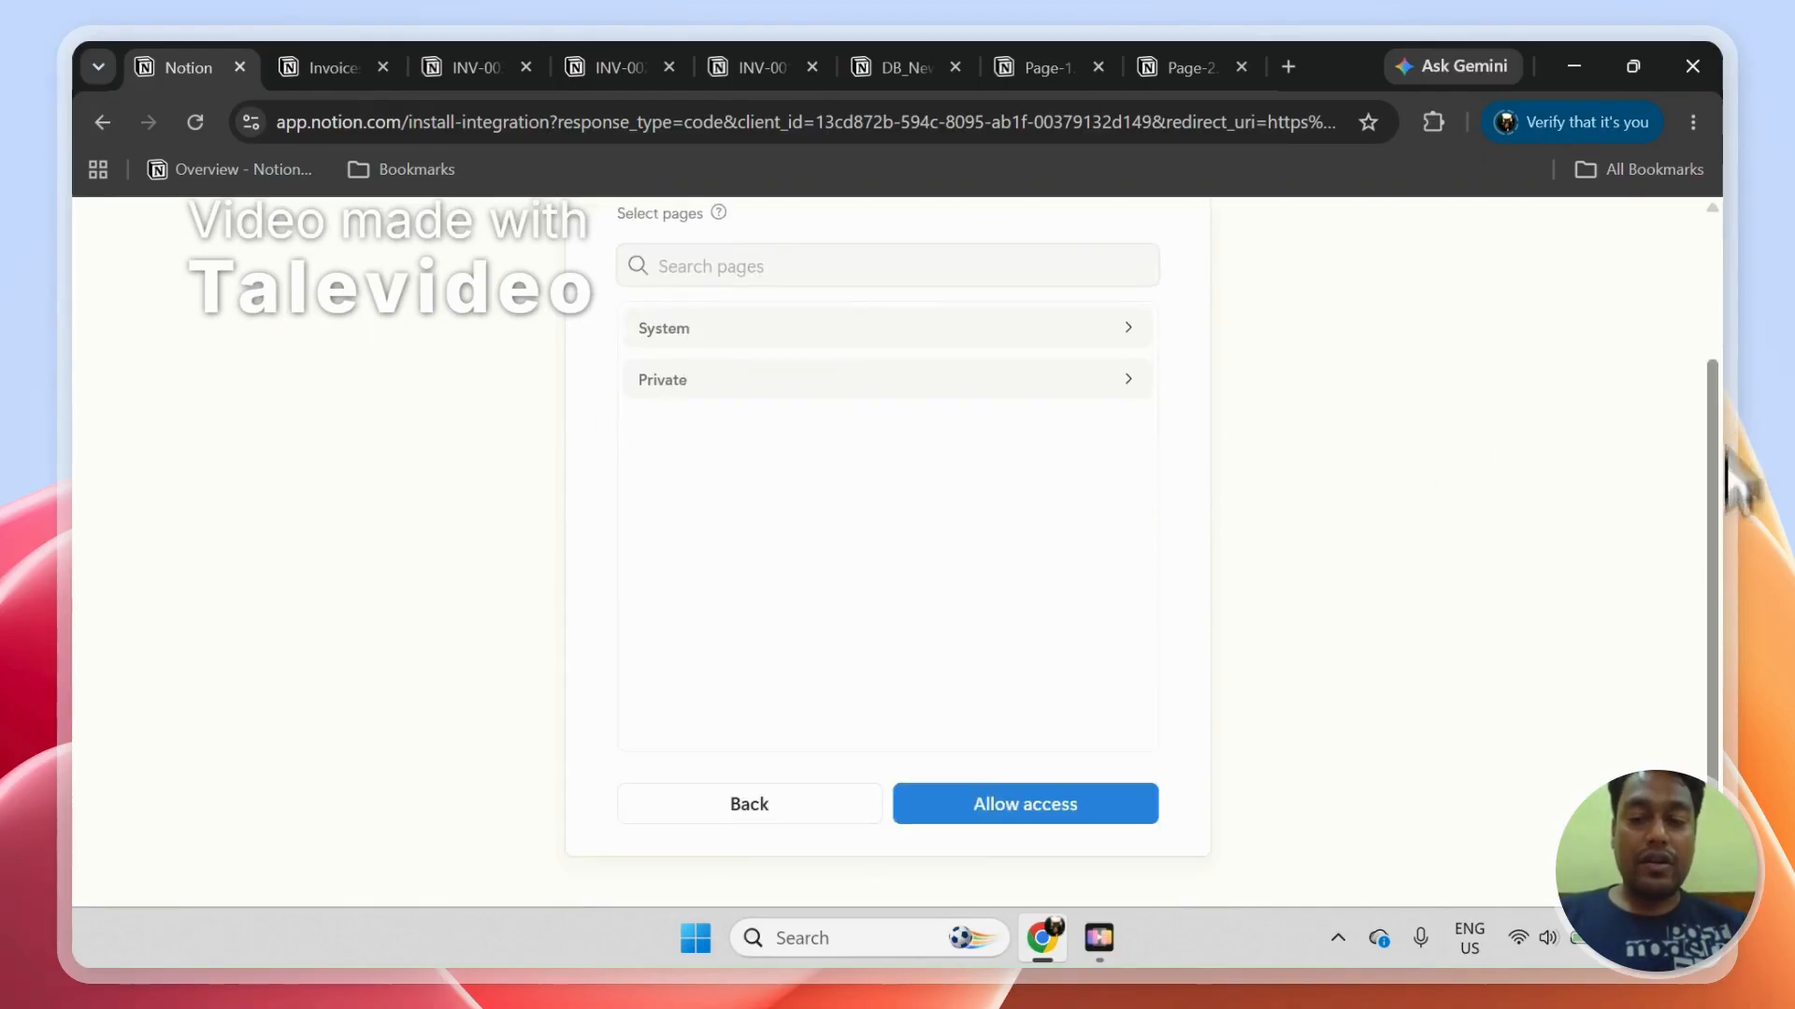
click(1113, 802)
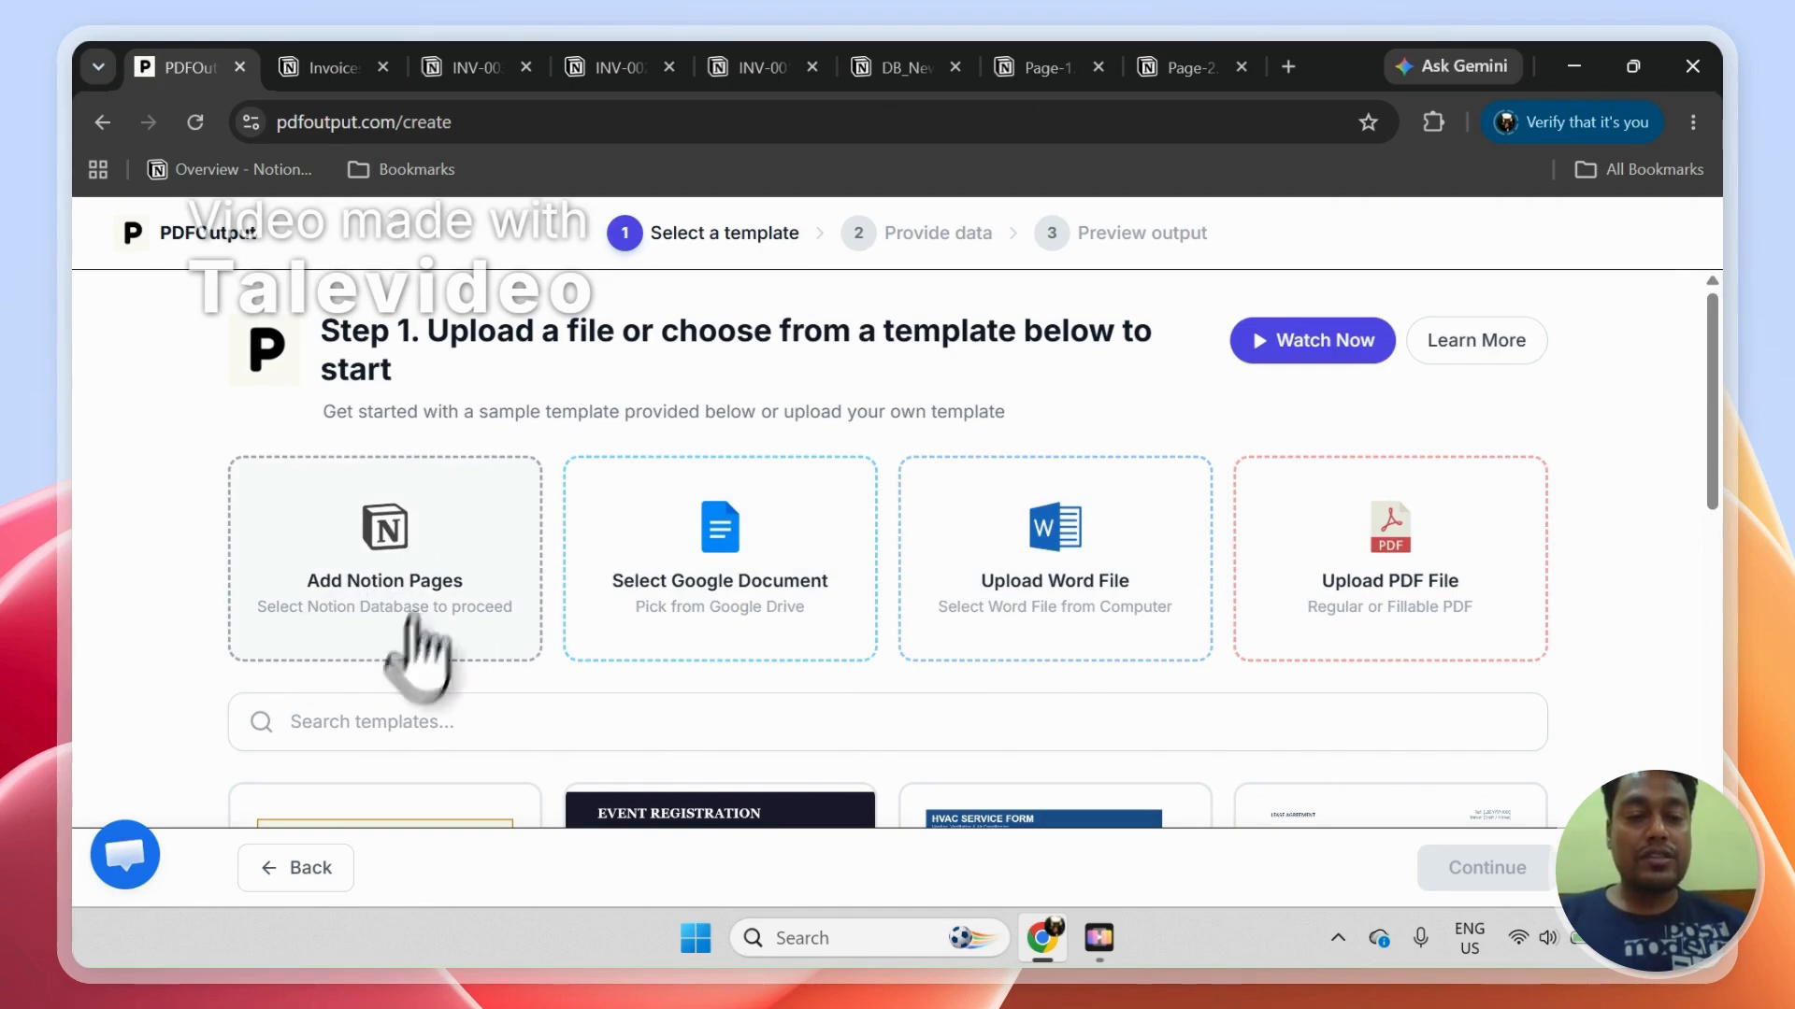
Step: Choose Notion Pages as the PDF source and select DB_Invoices after reloading the database list
click(389, 528)
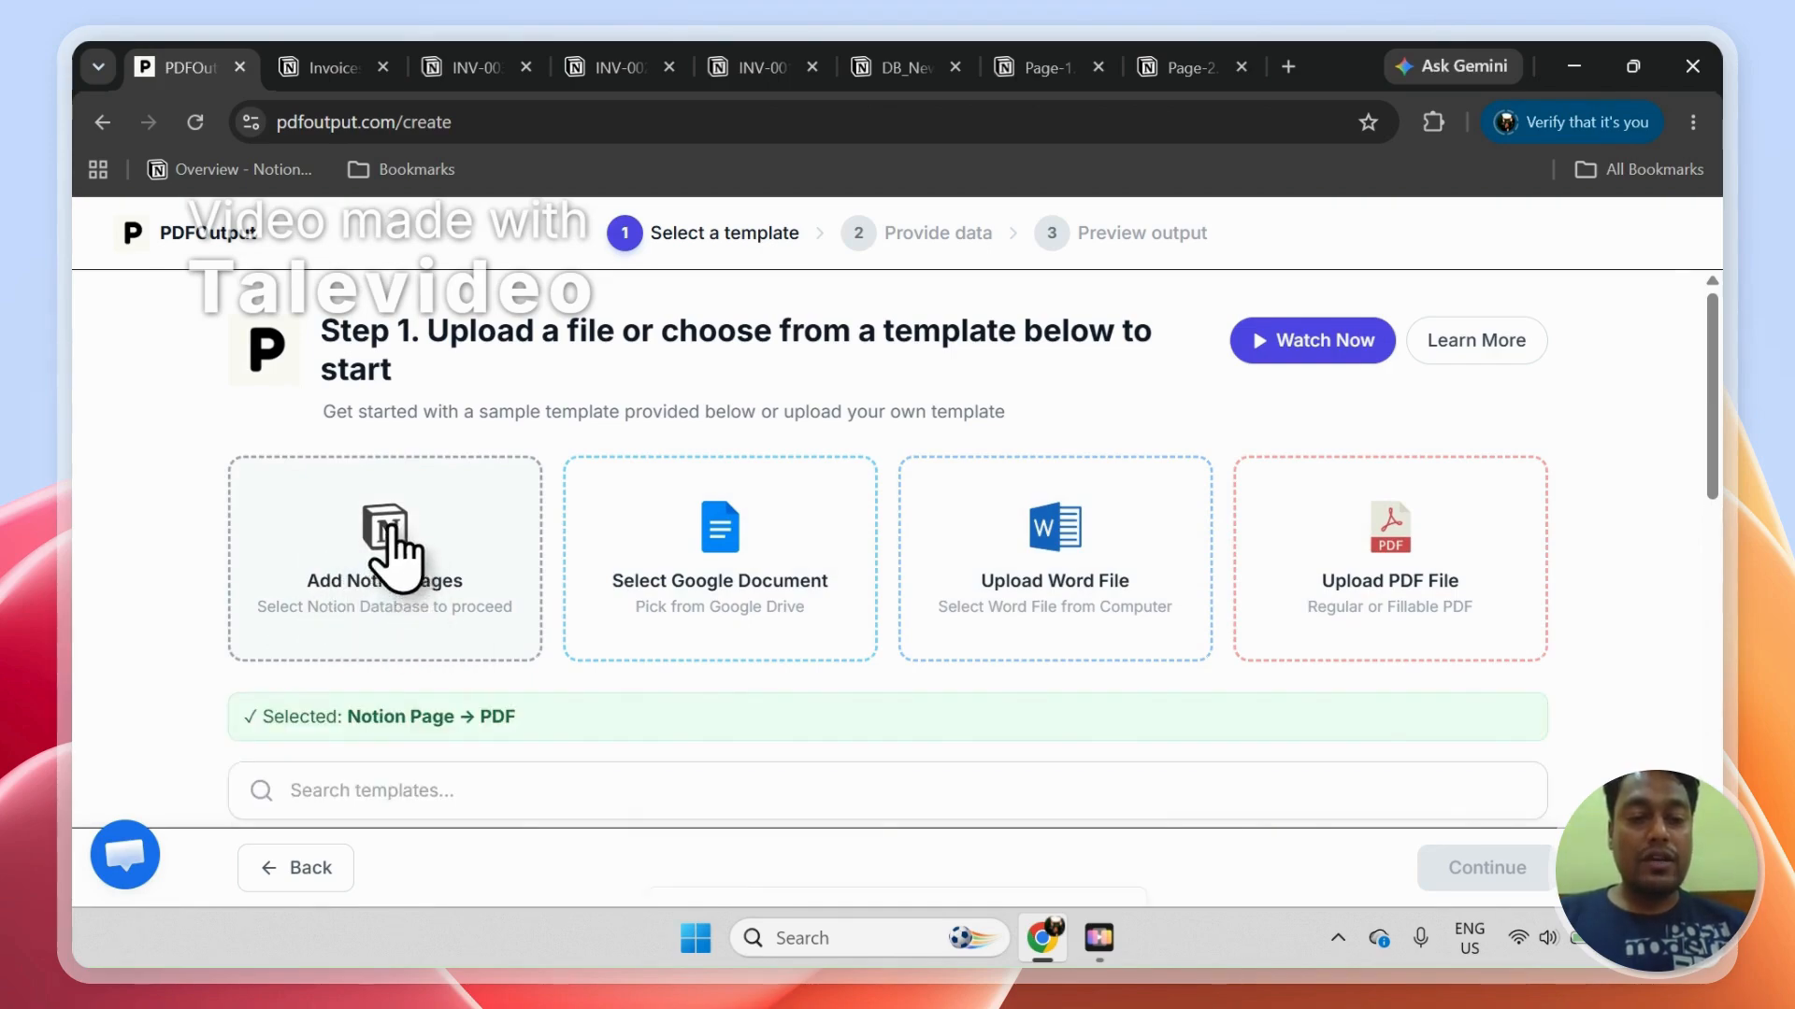
click(1439, 866)
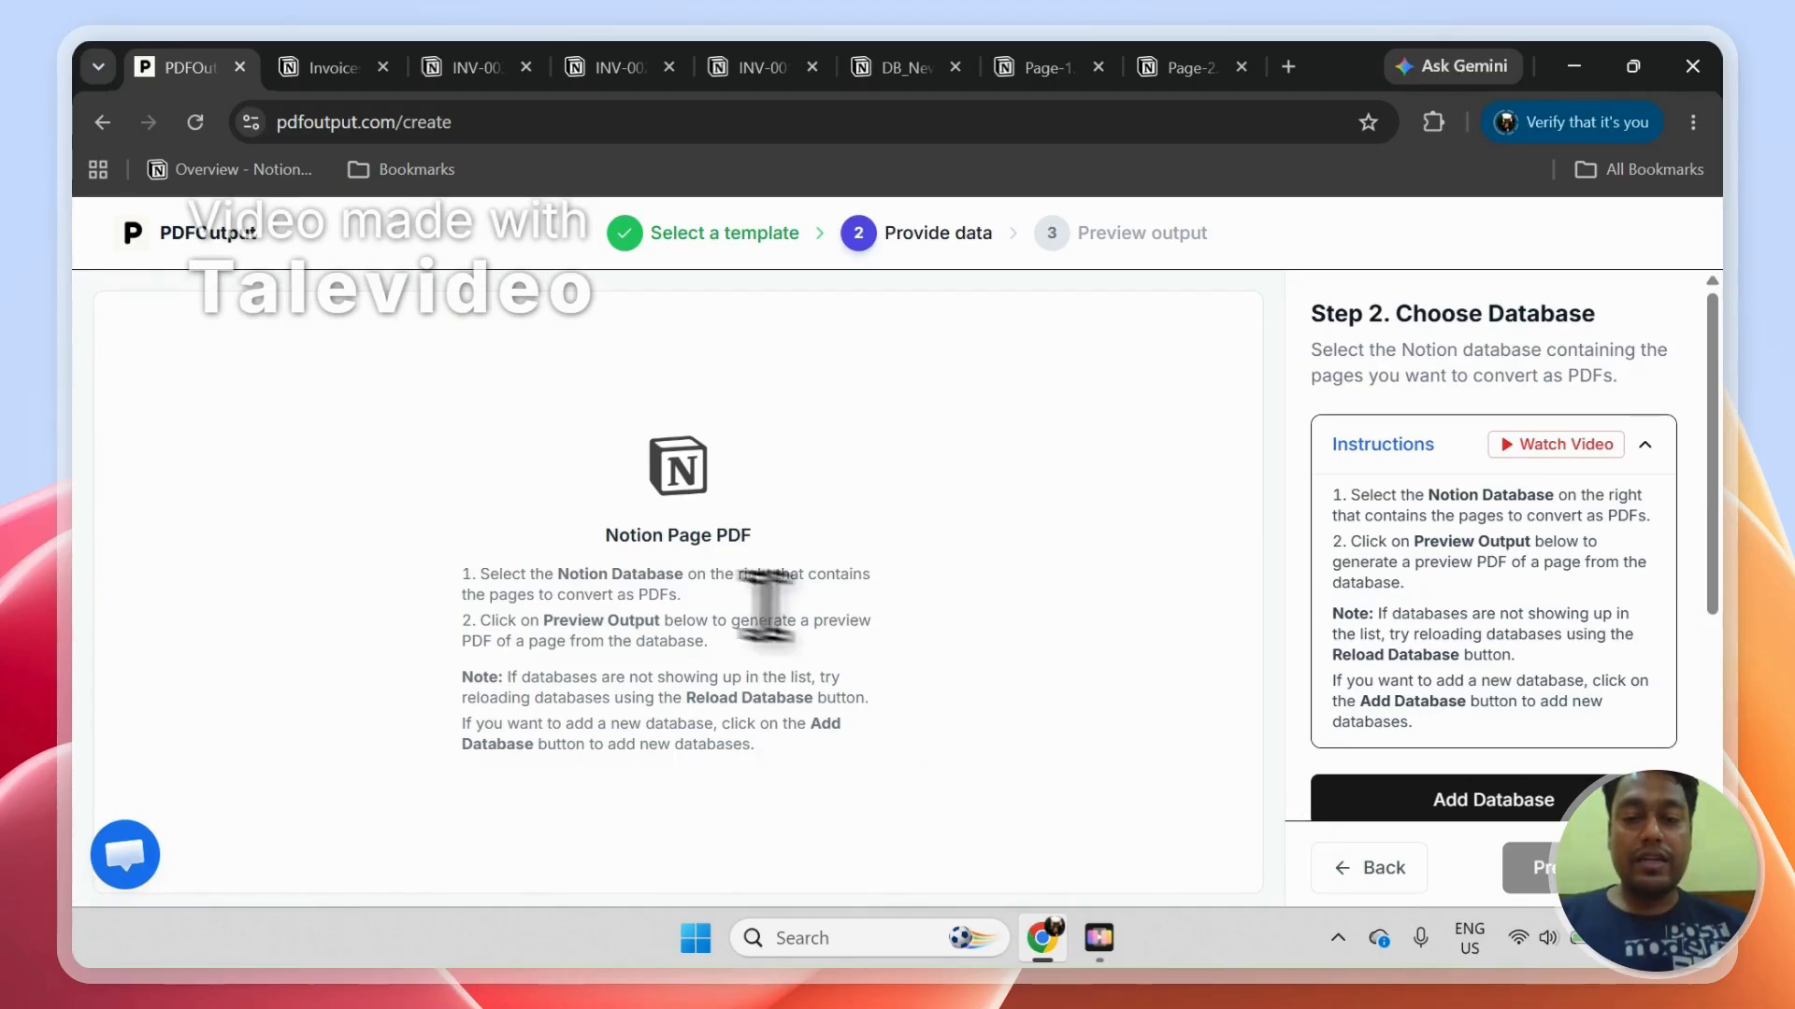
drag(1716, 355, 1724, 435)
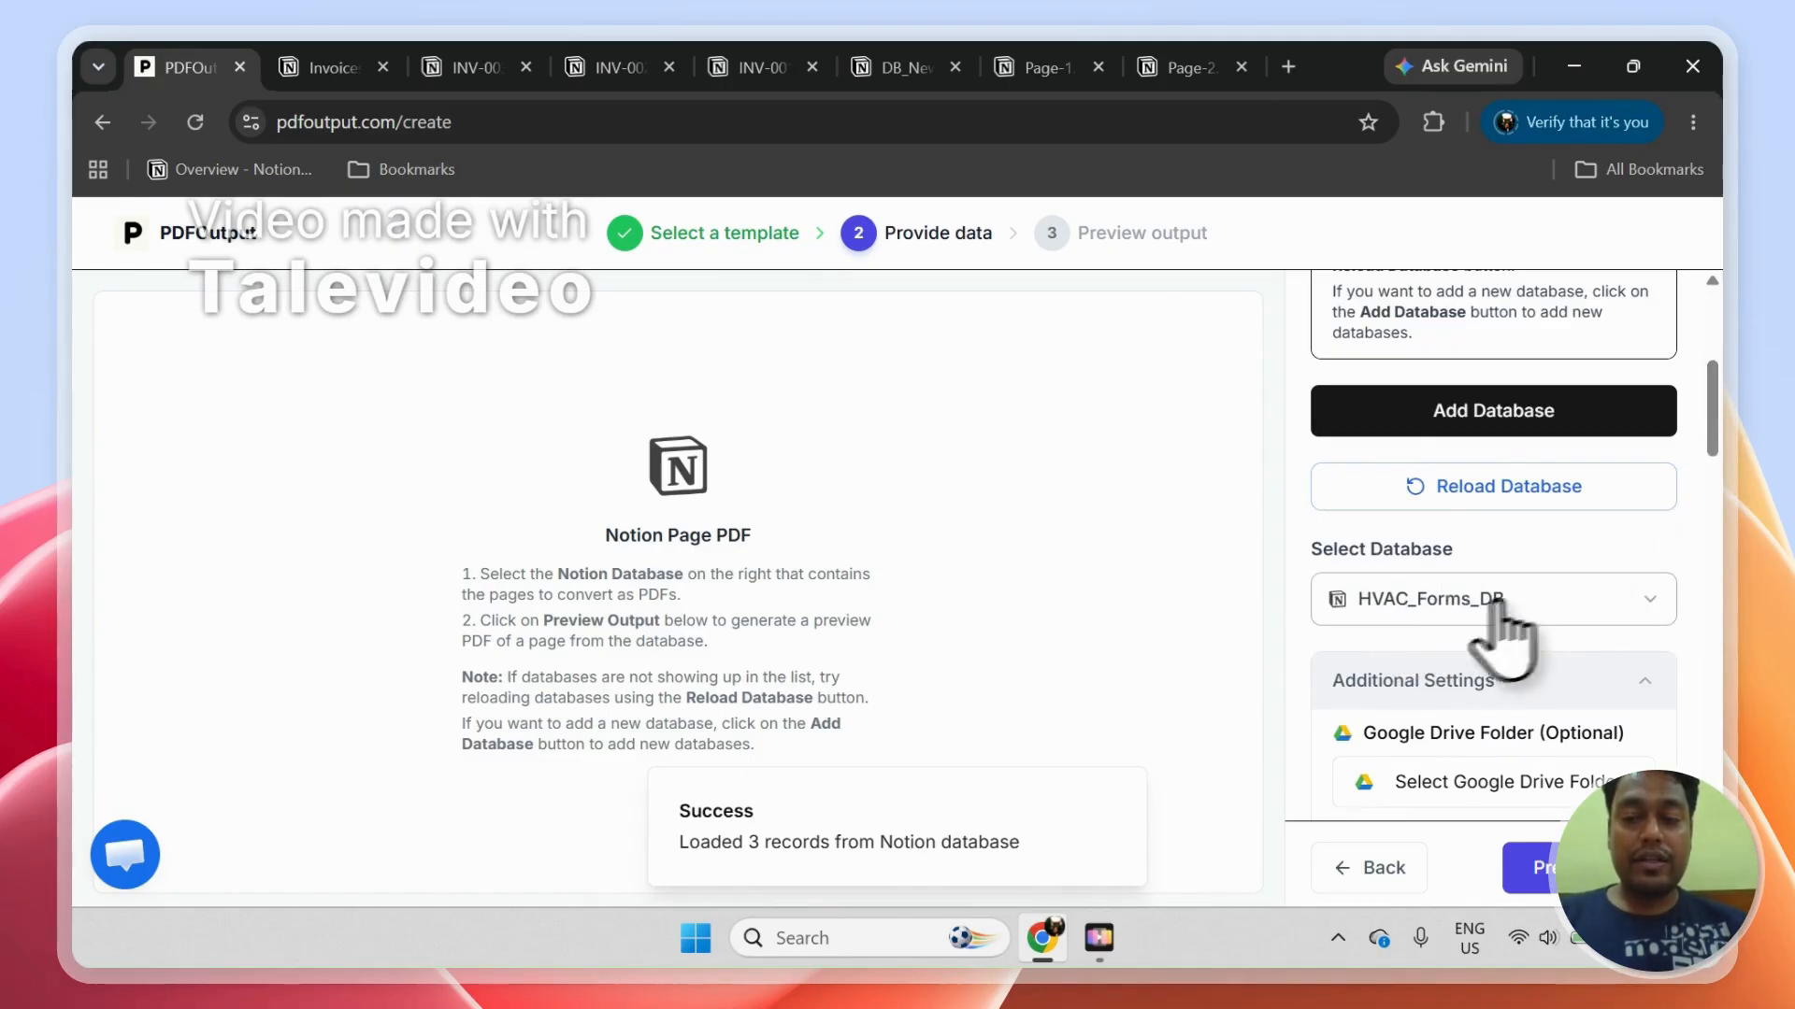
click(1668, 603)
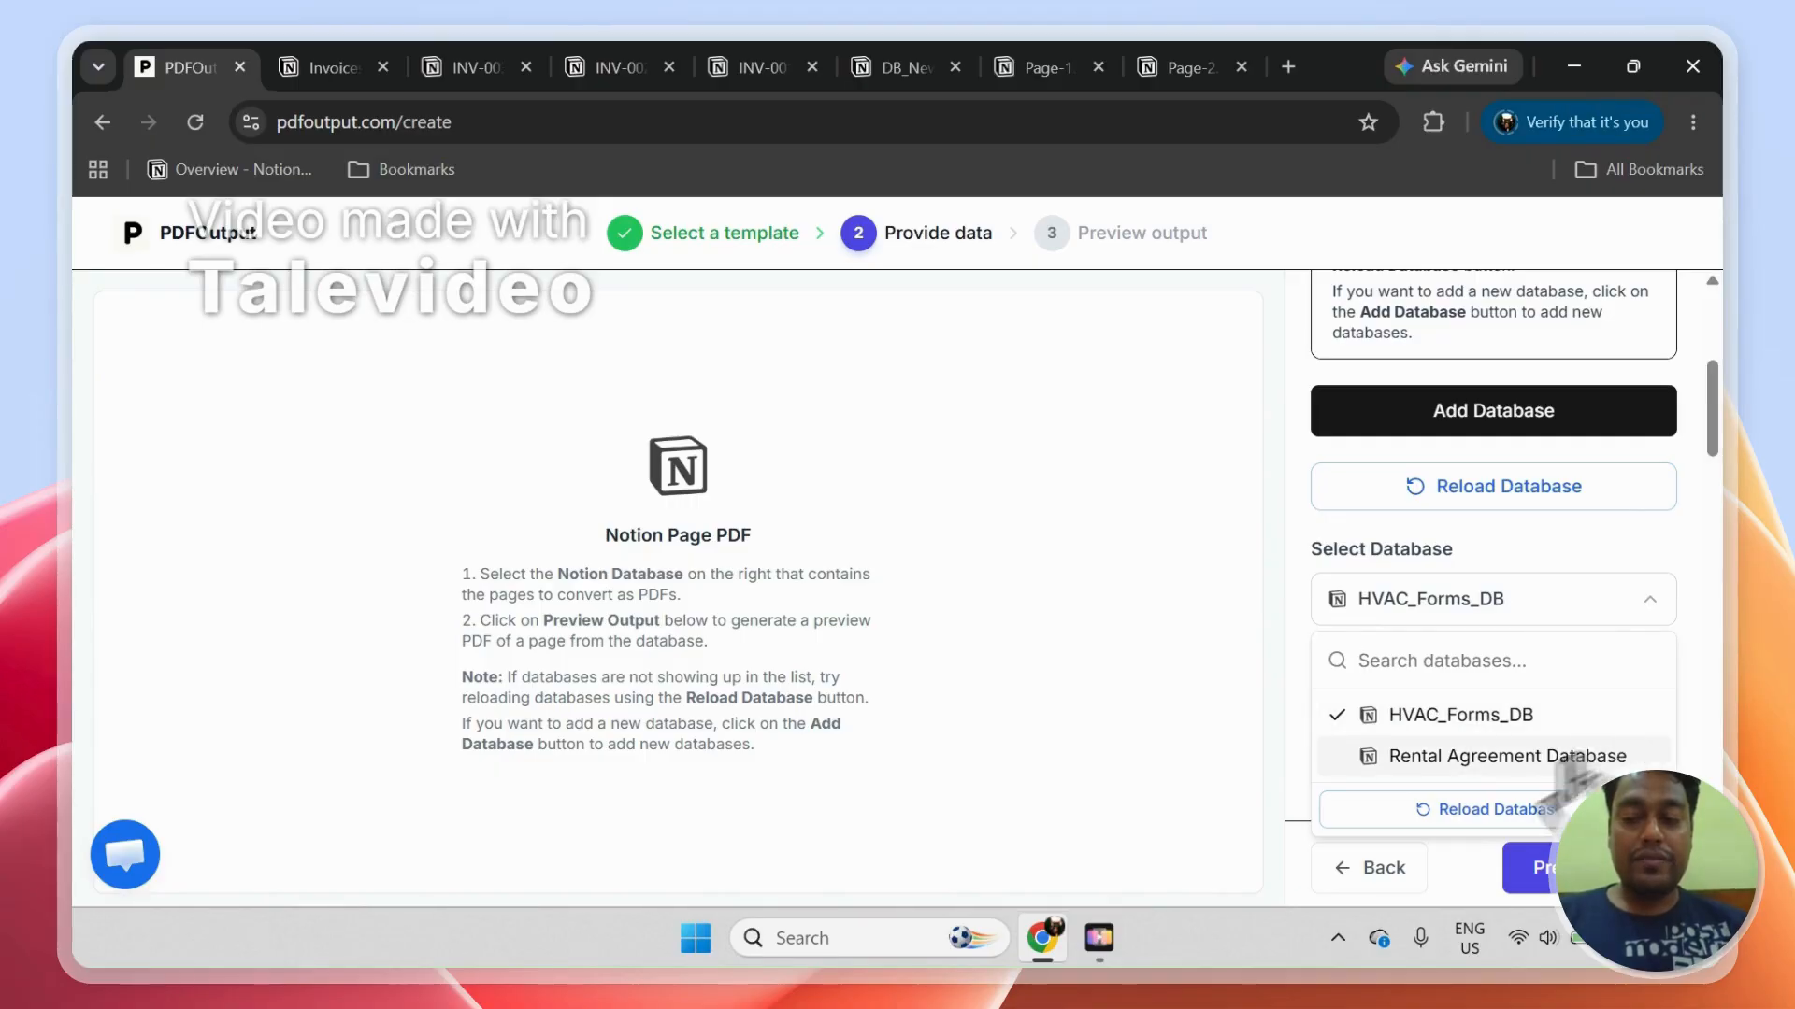
click(1495, 813)
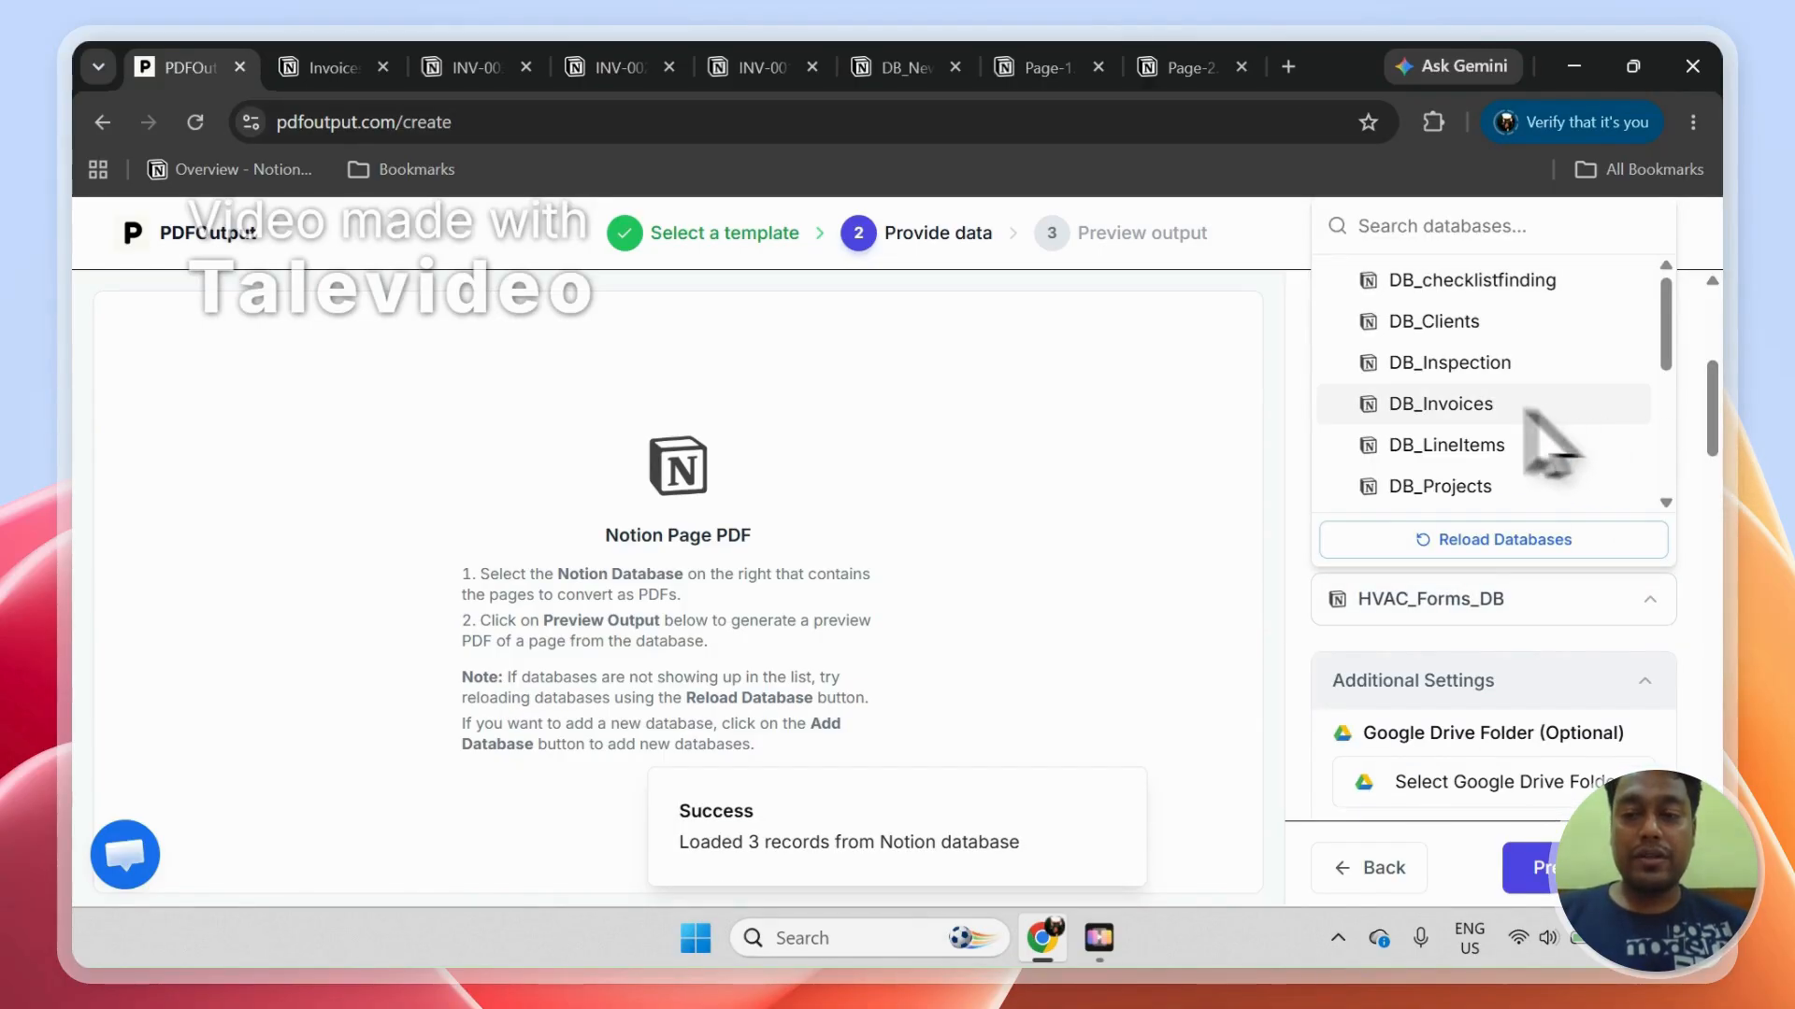
click(1486, 405)
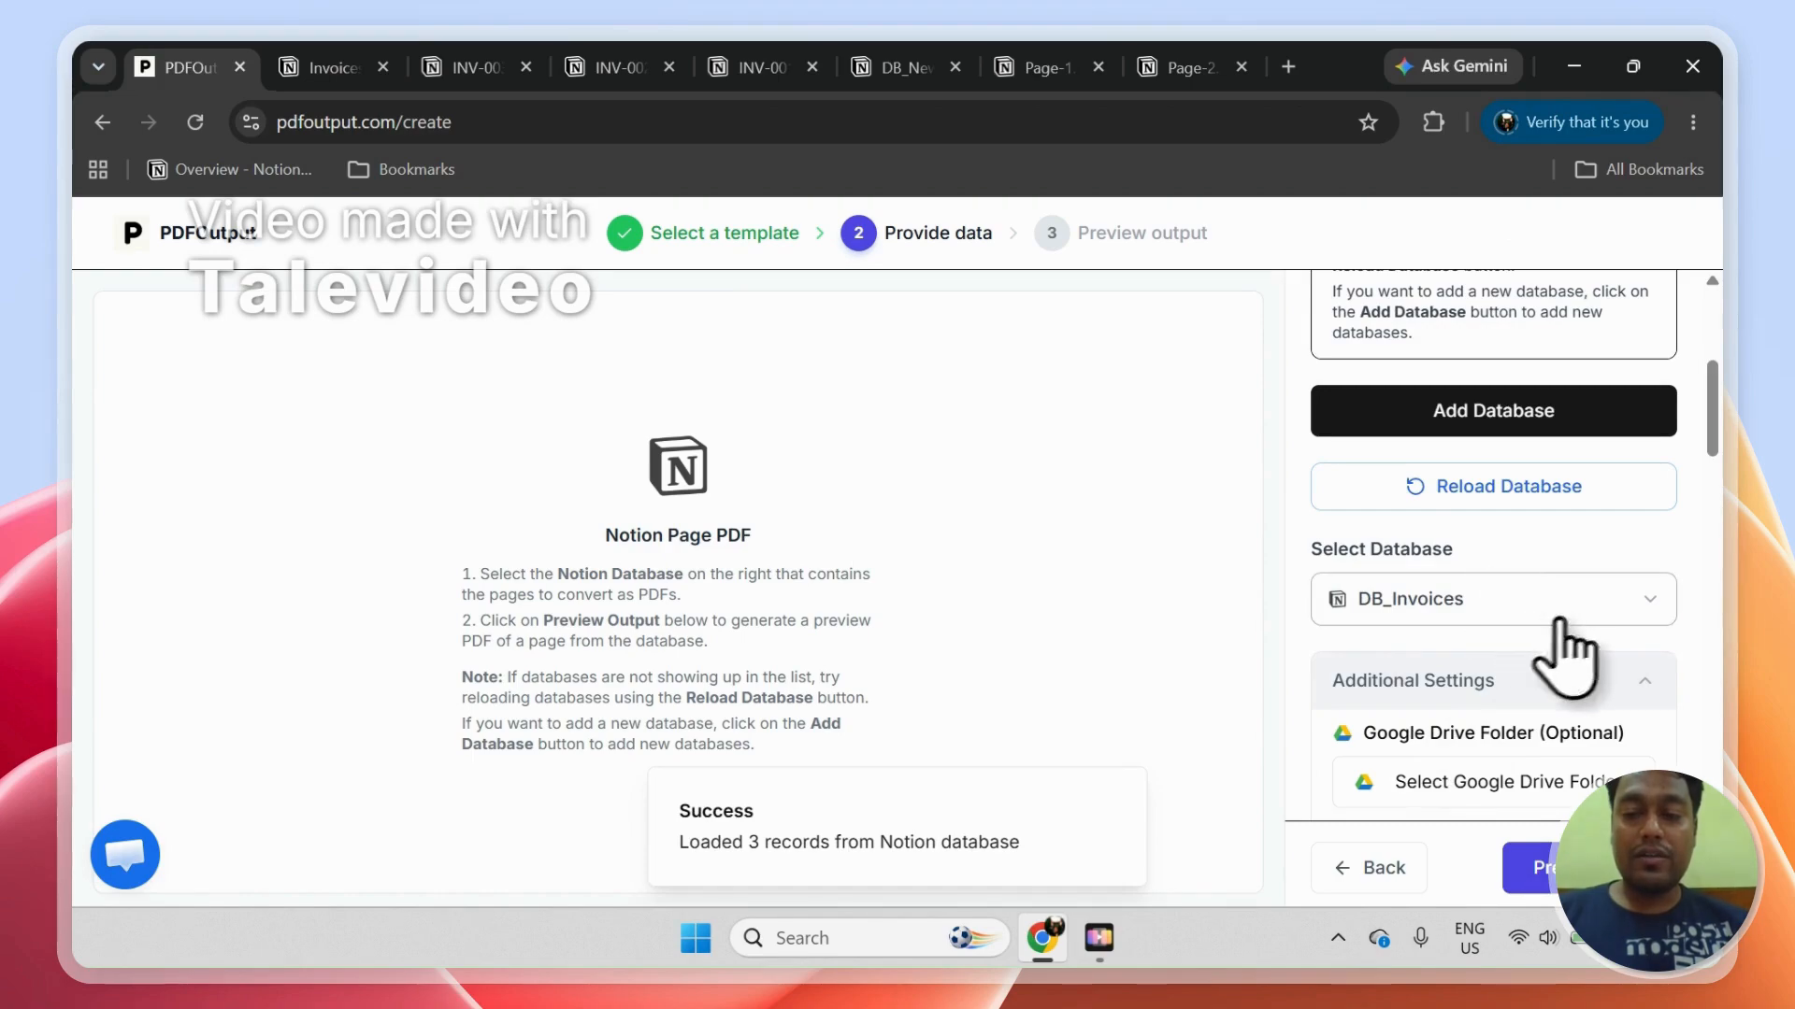
Step: Examine the Page Settings, including the header and footer display options, page title options, margins, font sizes and alignment
scroll(1715, 460, down, 5)
drag(1725, 505, 1726, 645)
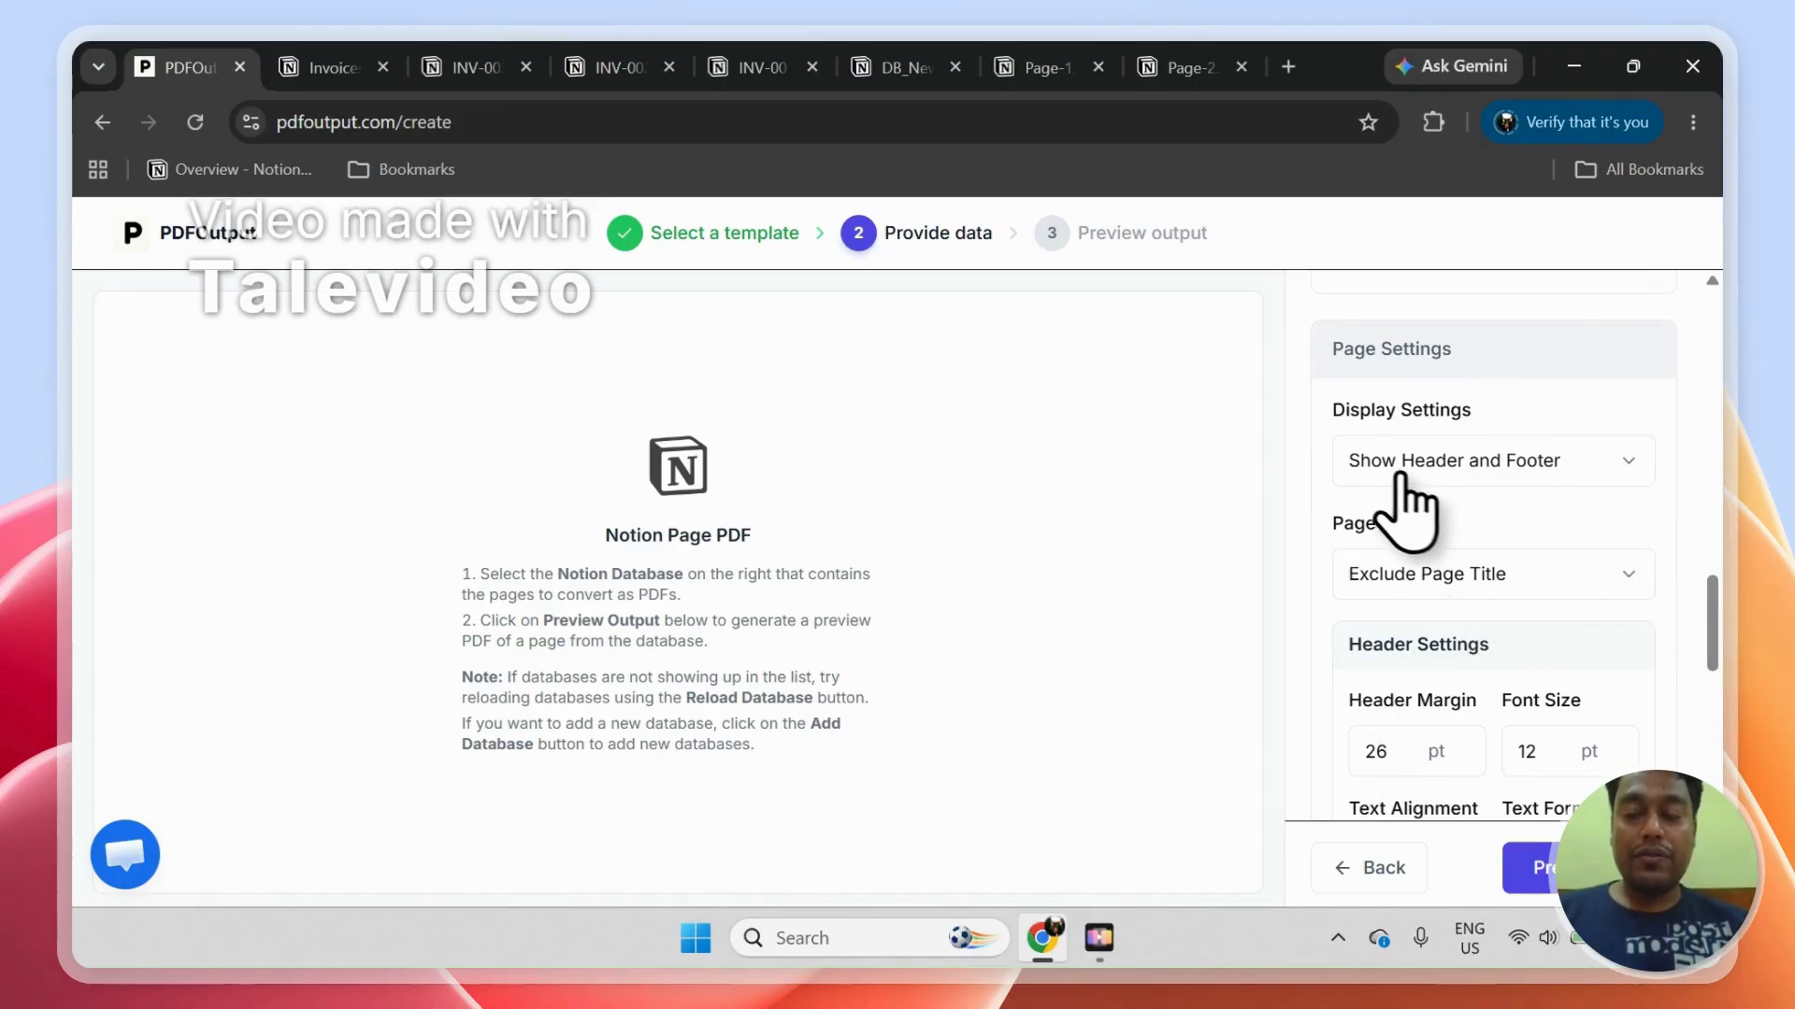
click(1448, 469)
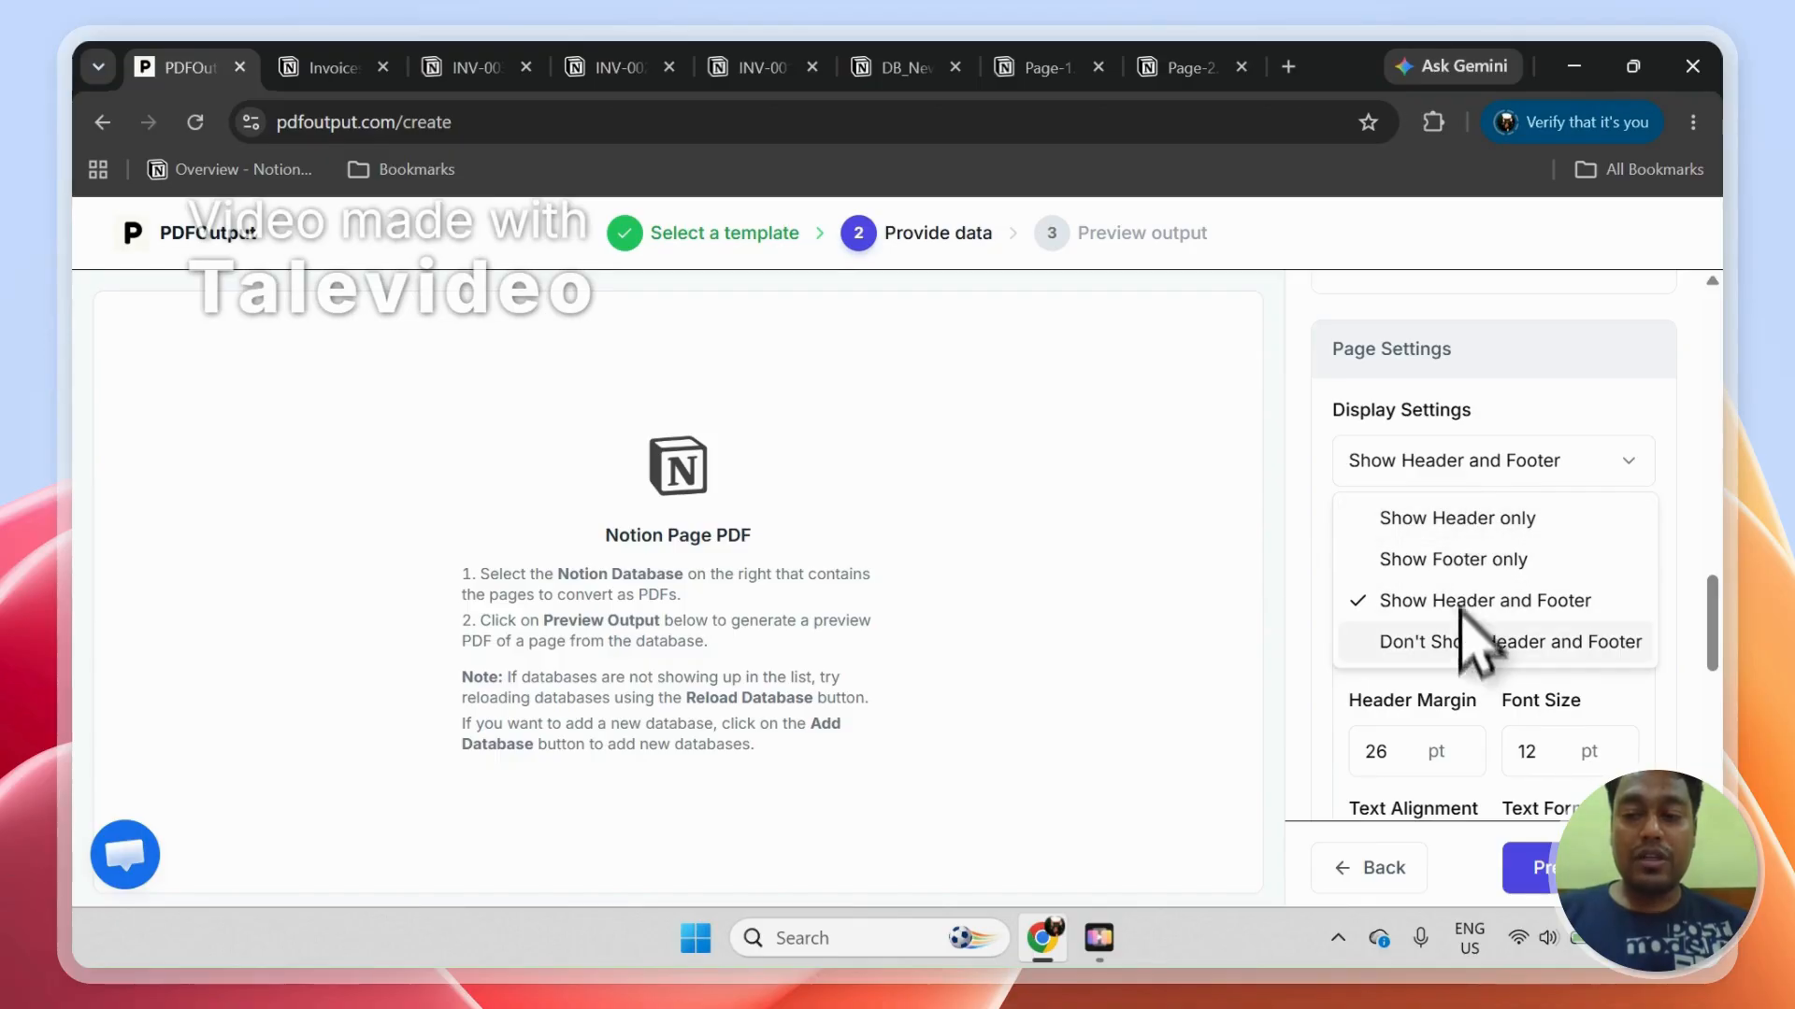
click(1458, 467)
drag(1713, 605, 1727, 643)
click(1495, 407)
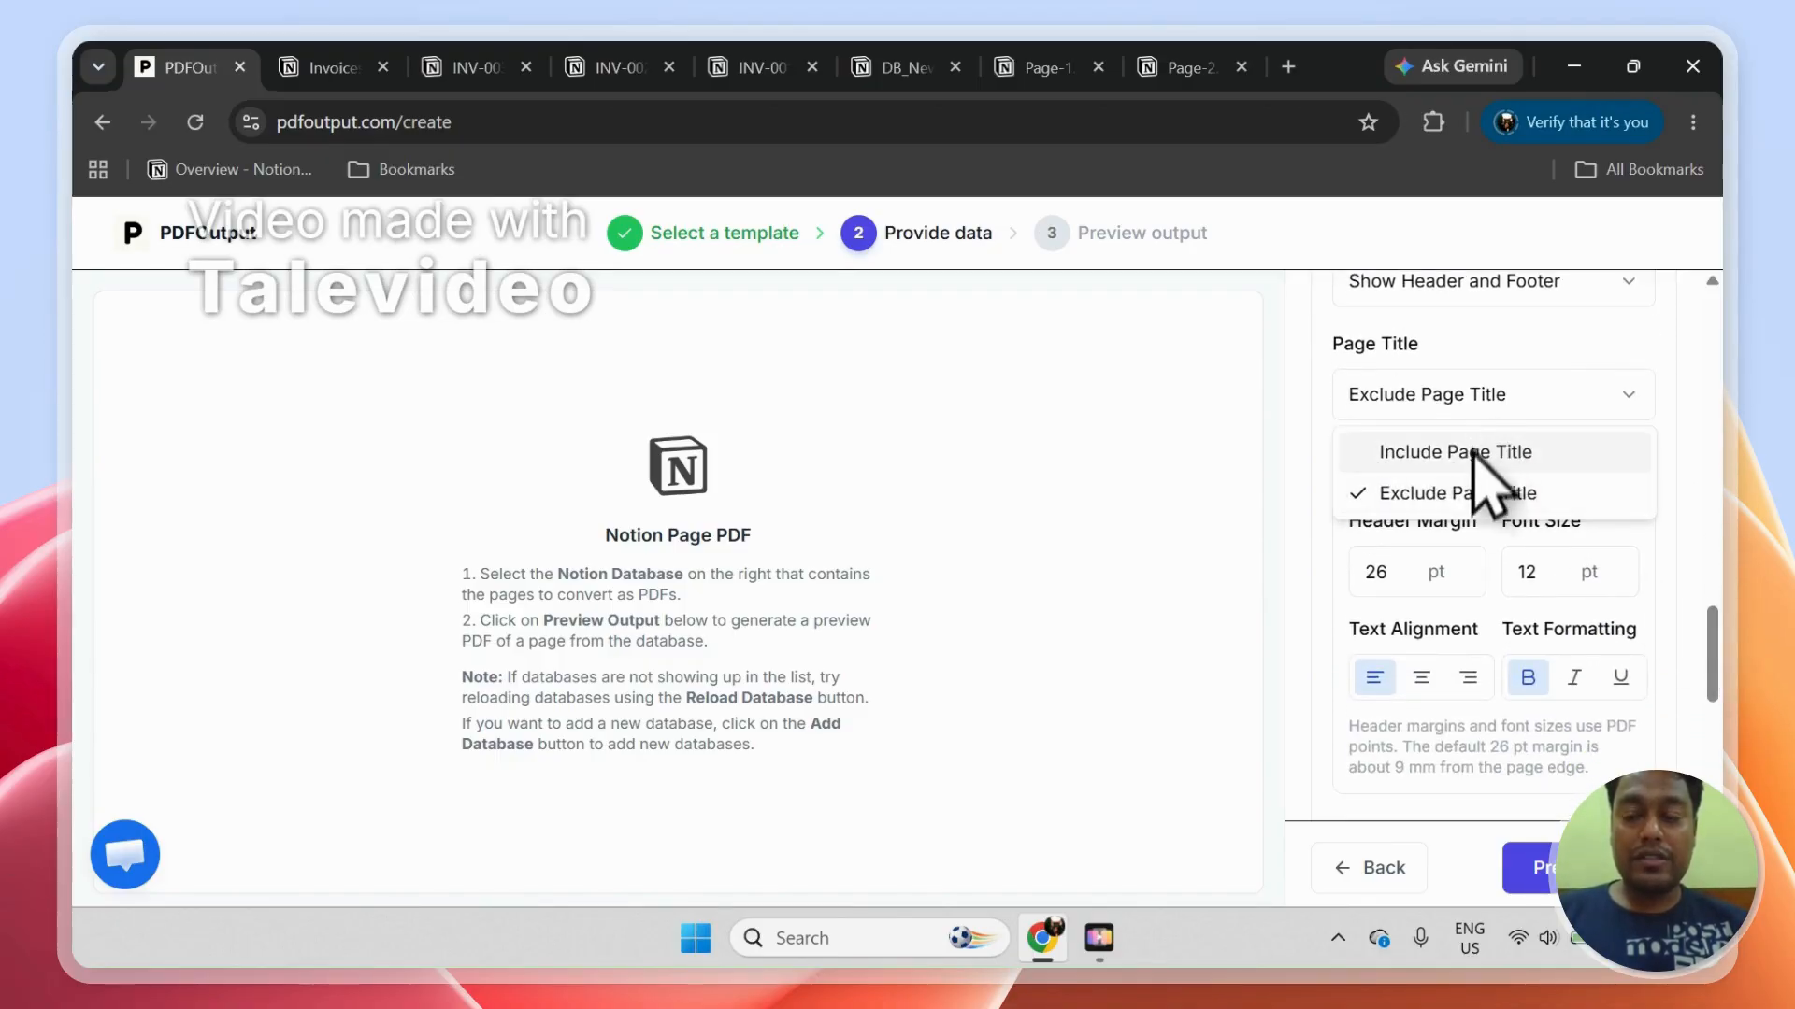
click(1464, 414)
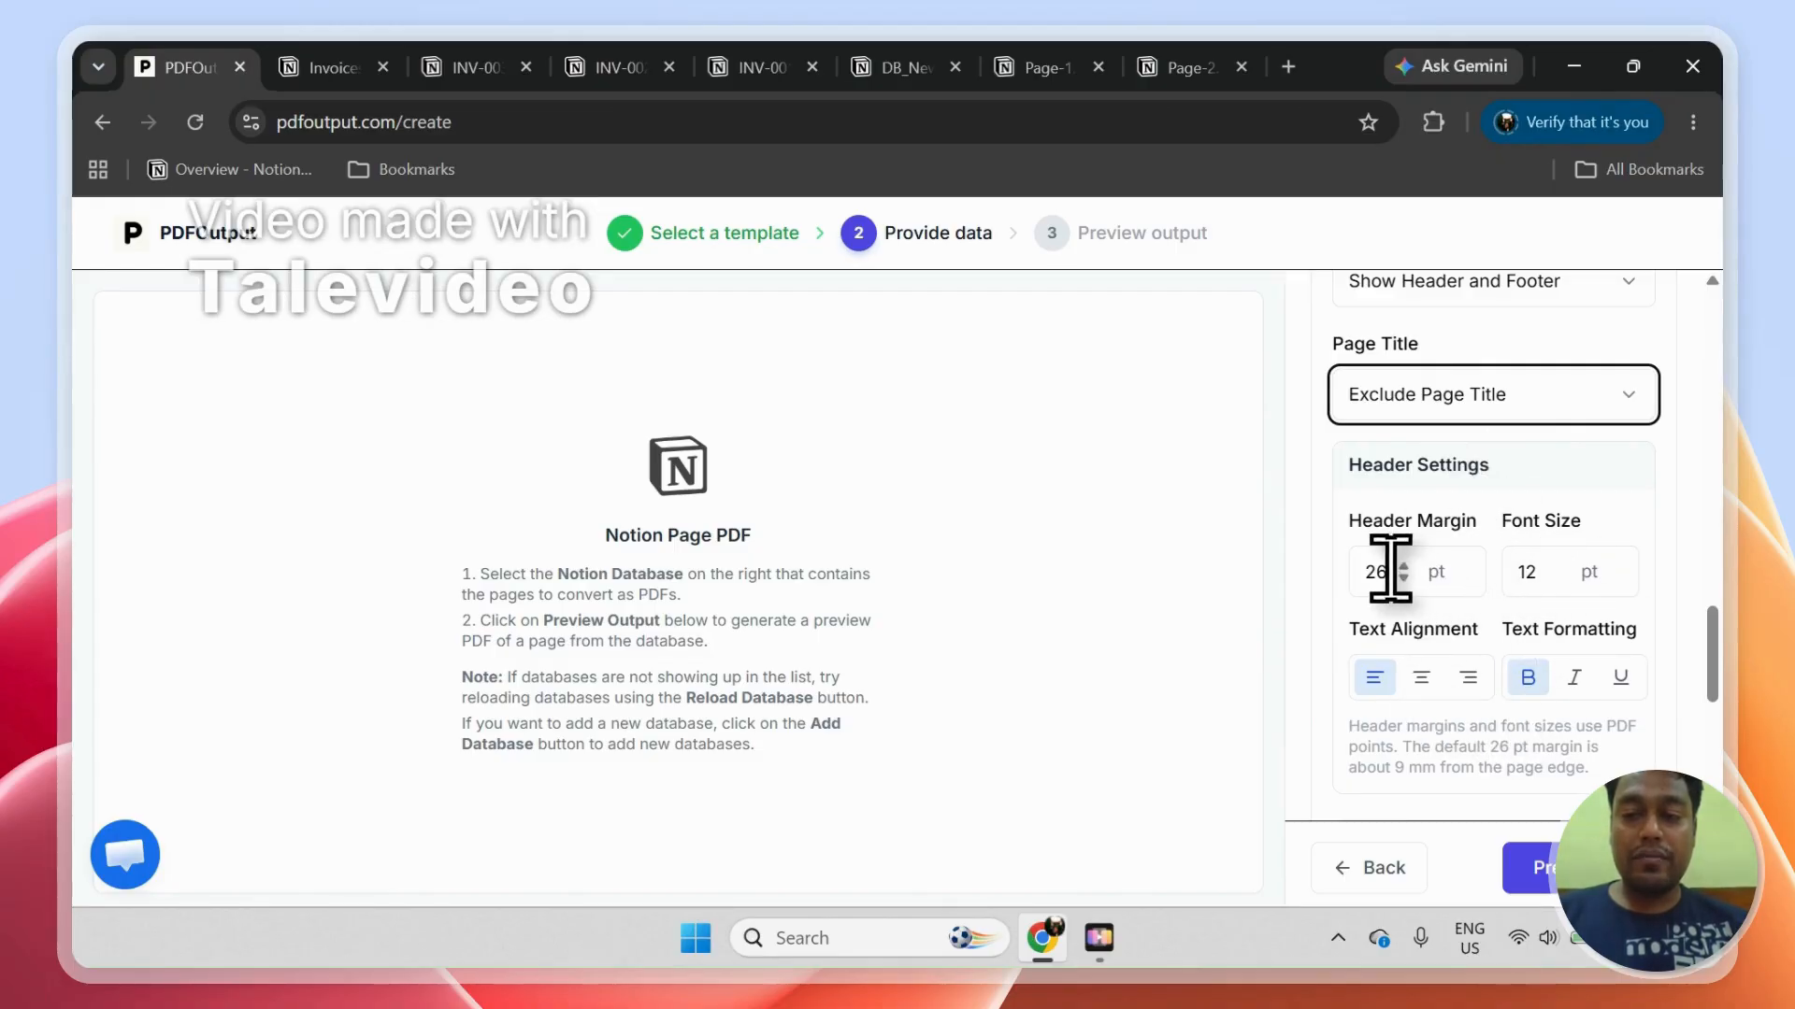
scroll(1725, 659, down, 3)
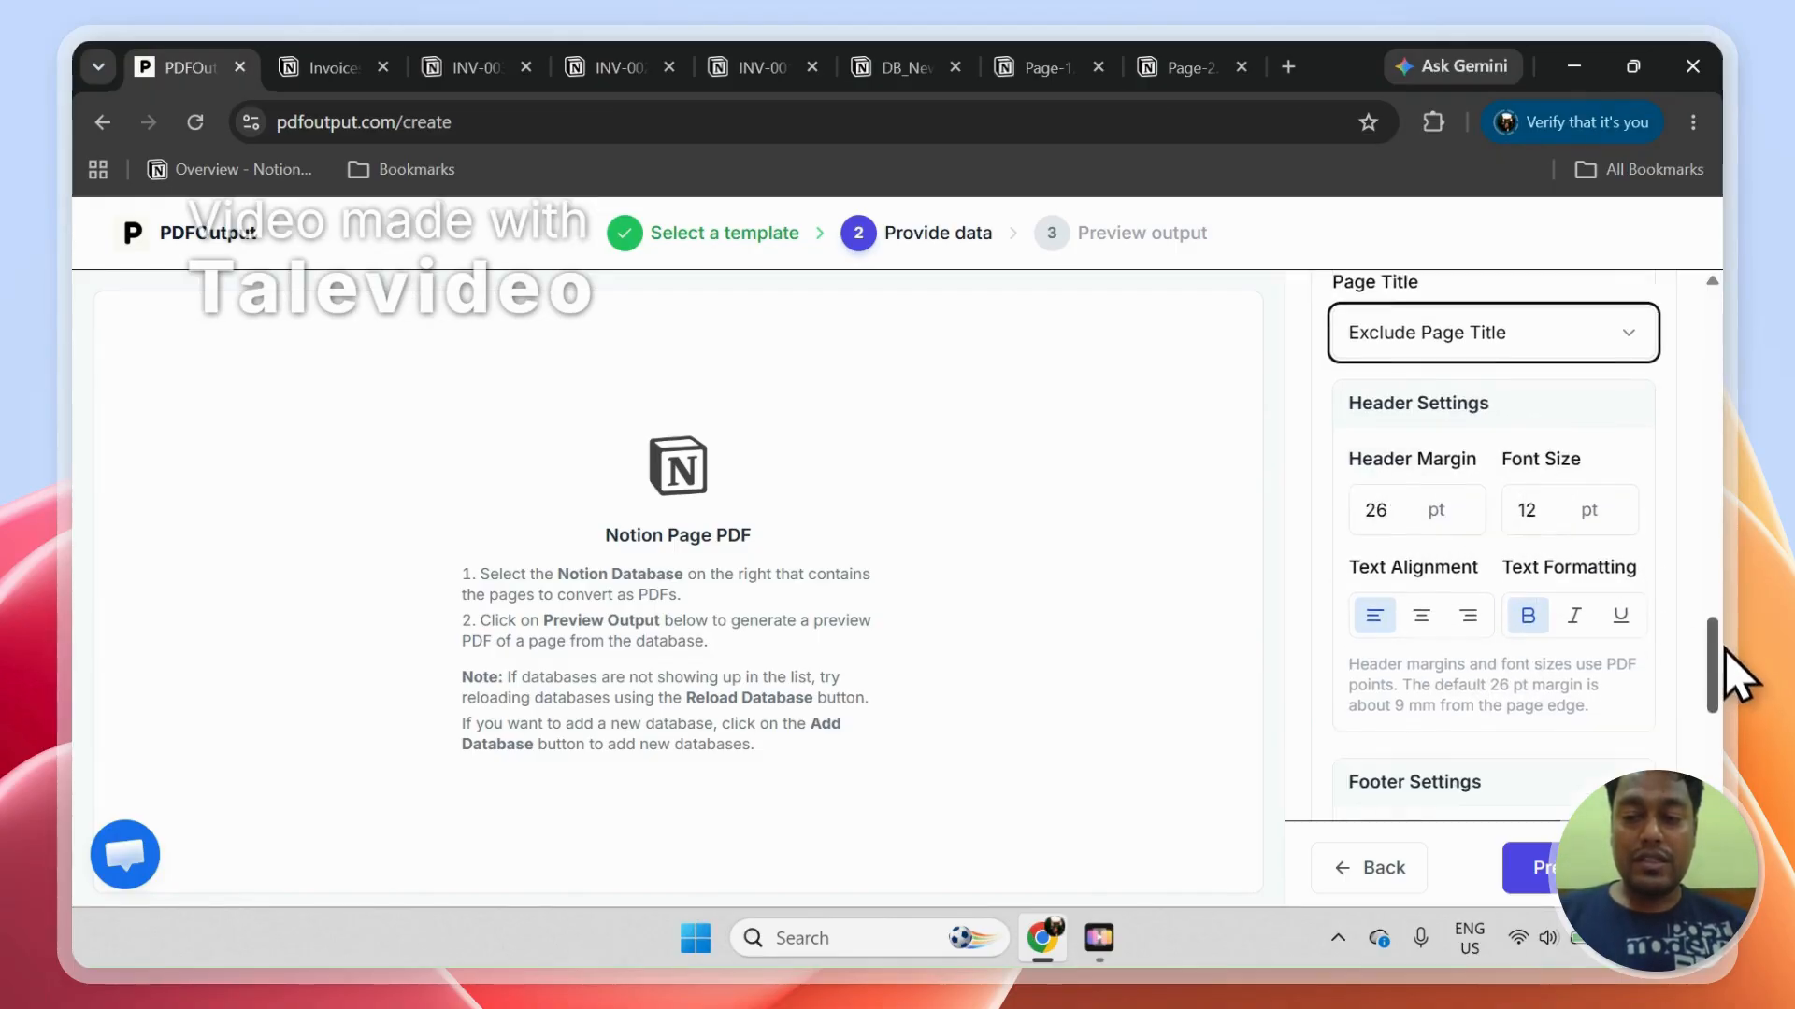
scroll(1725, 659, up, 6)
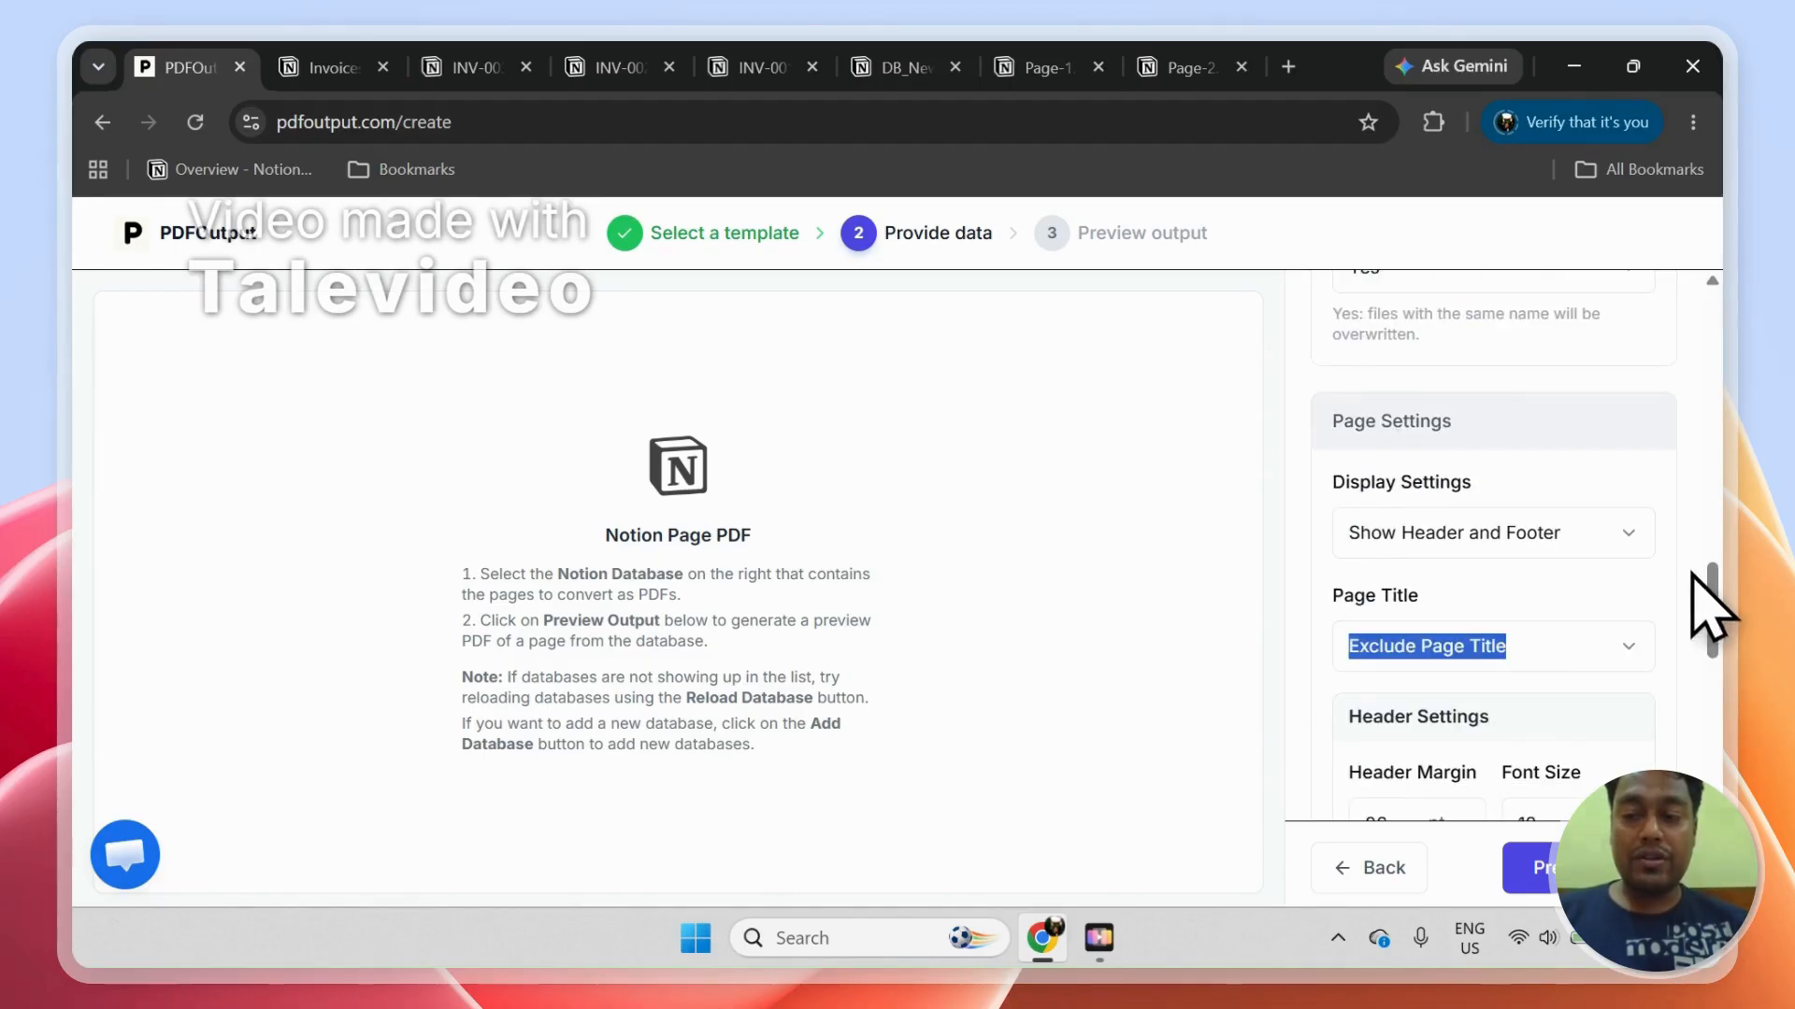
scroll(1694, 575, down, 8)
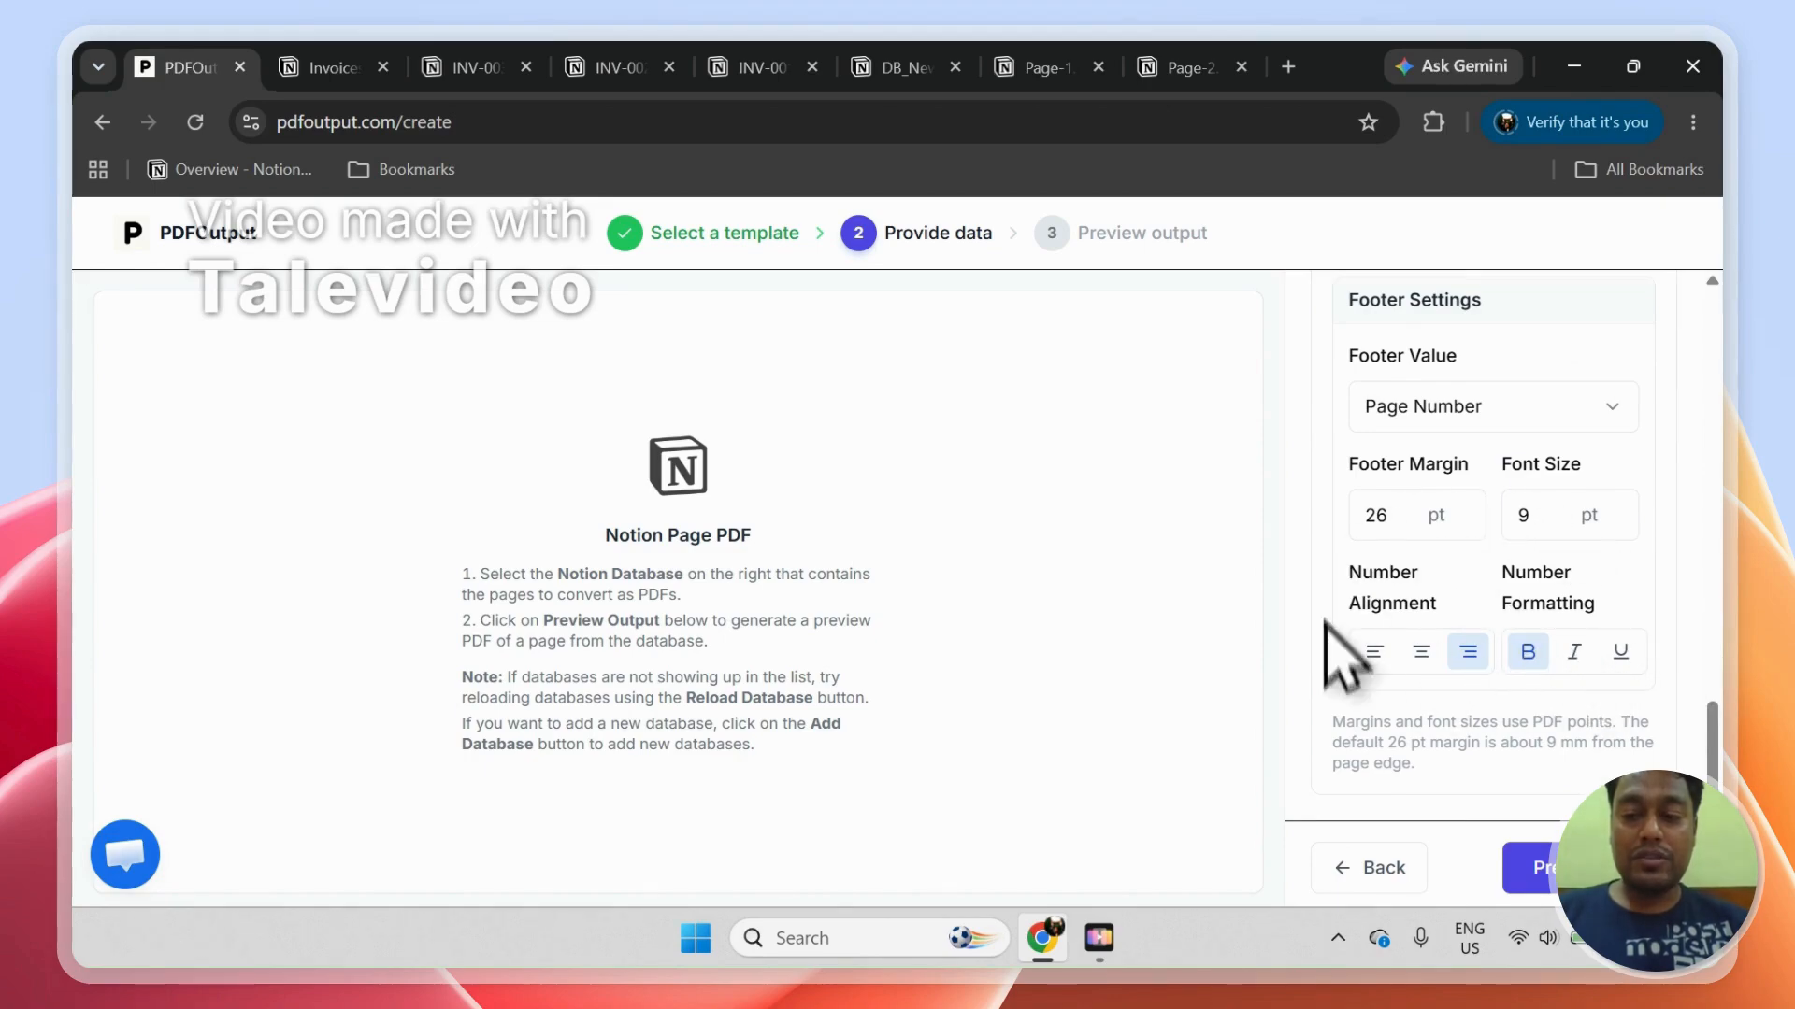
Step: Set the display to Don't Show Header and Footer with Exclude Page Title, and generate the output preview
drag(1714, 744, 1701, 631)
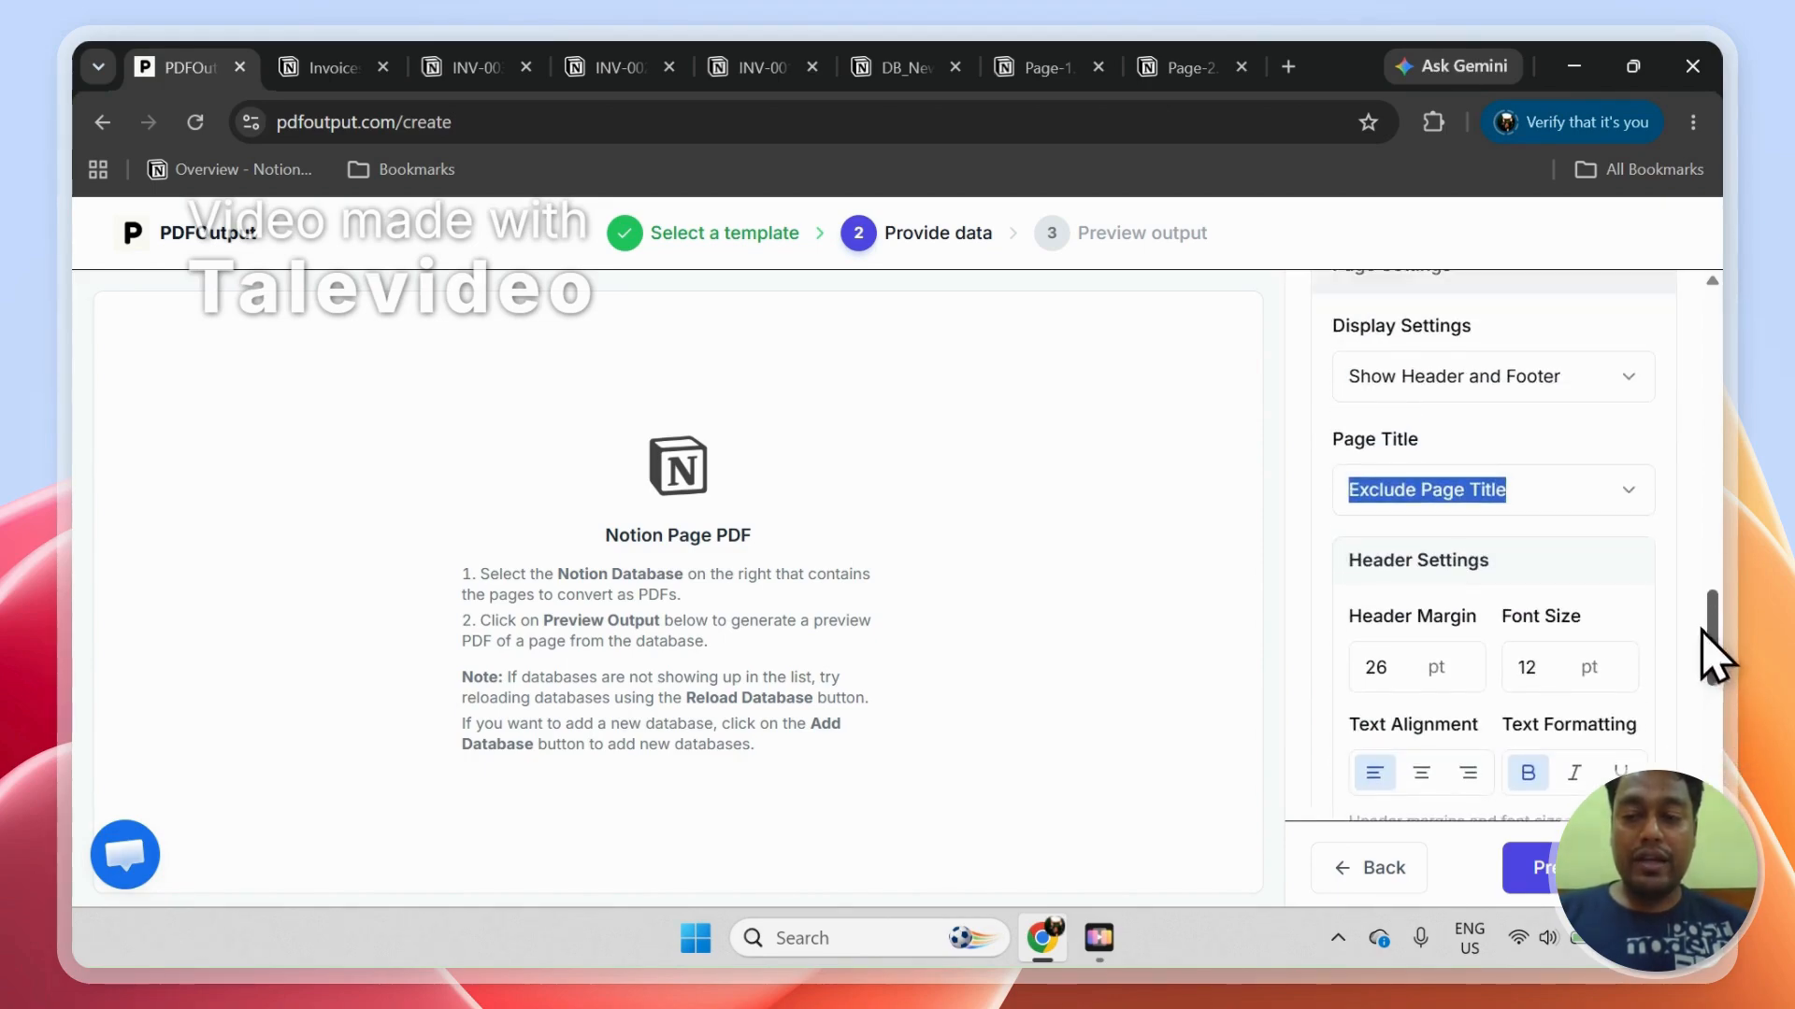
click(1463, 379)
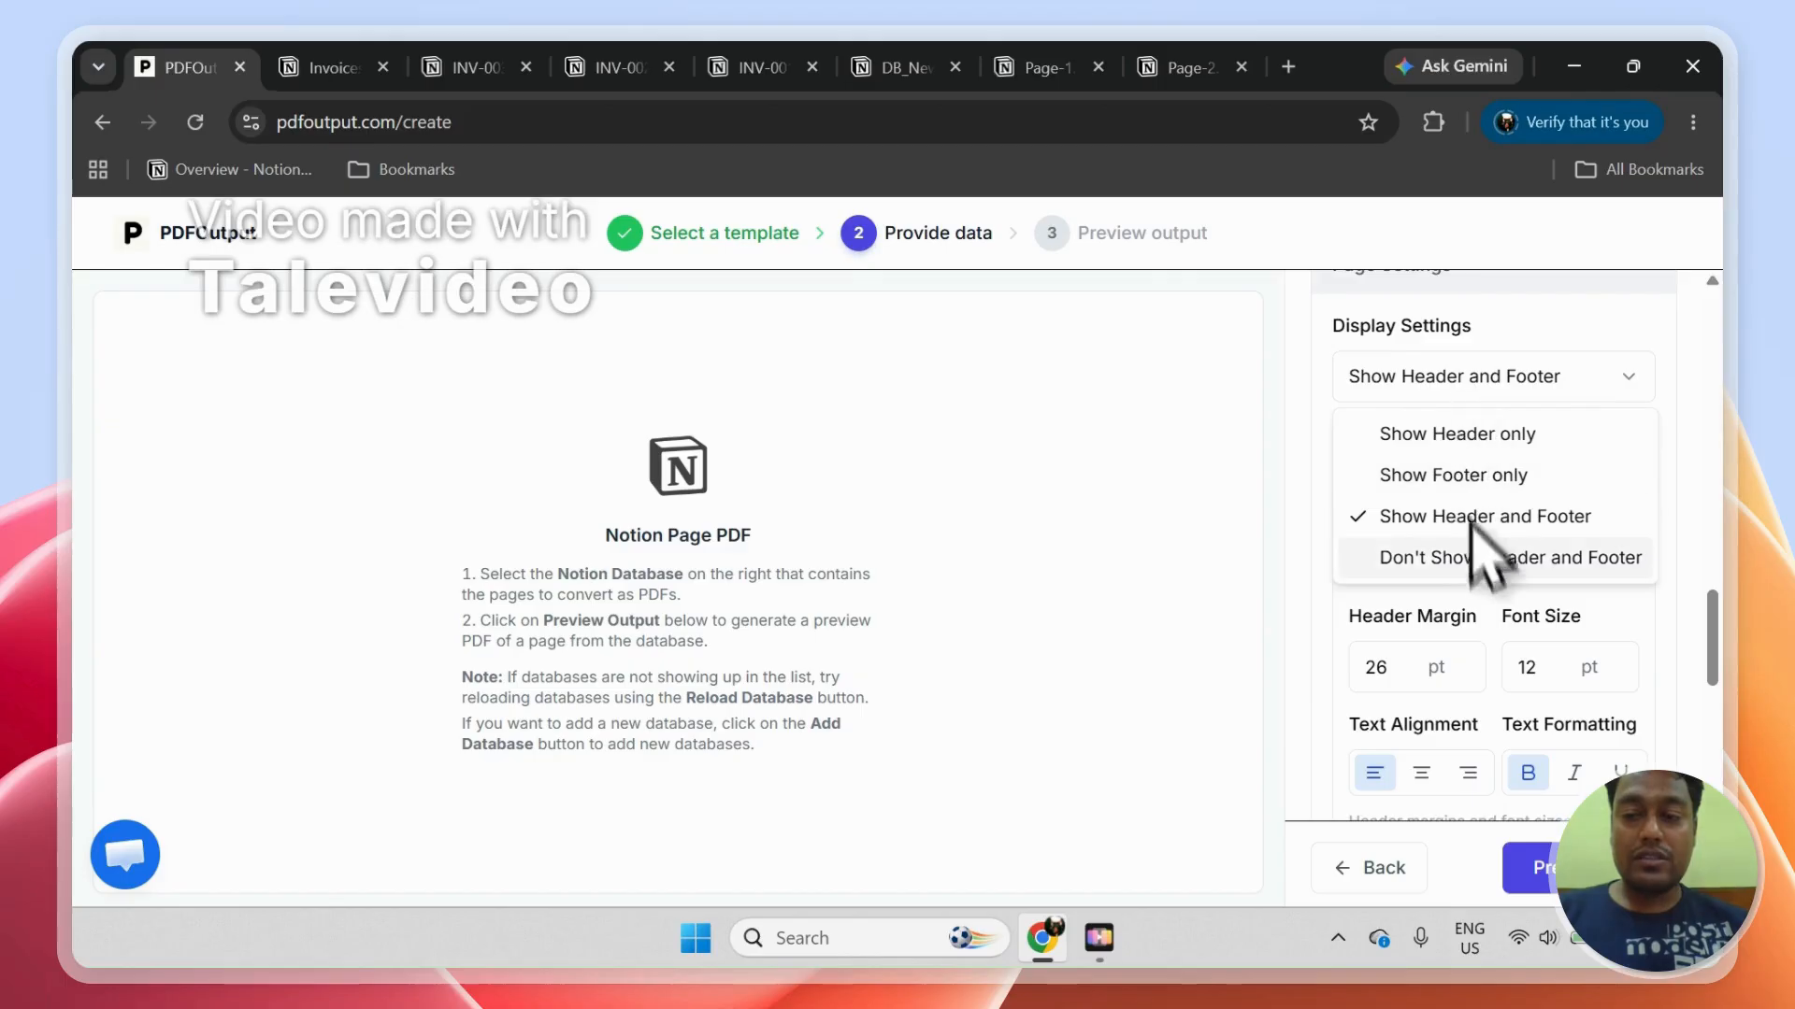
click(1479, 559)
click(1485, 666)
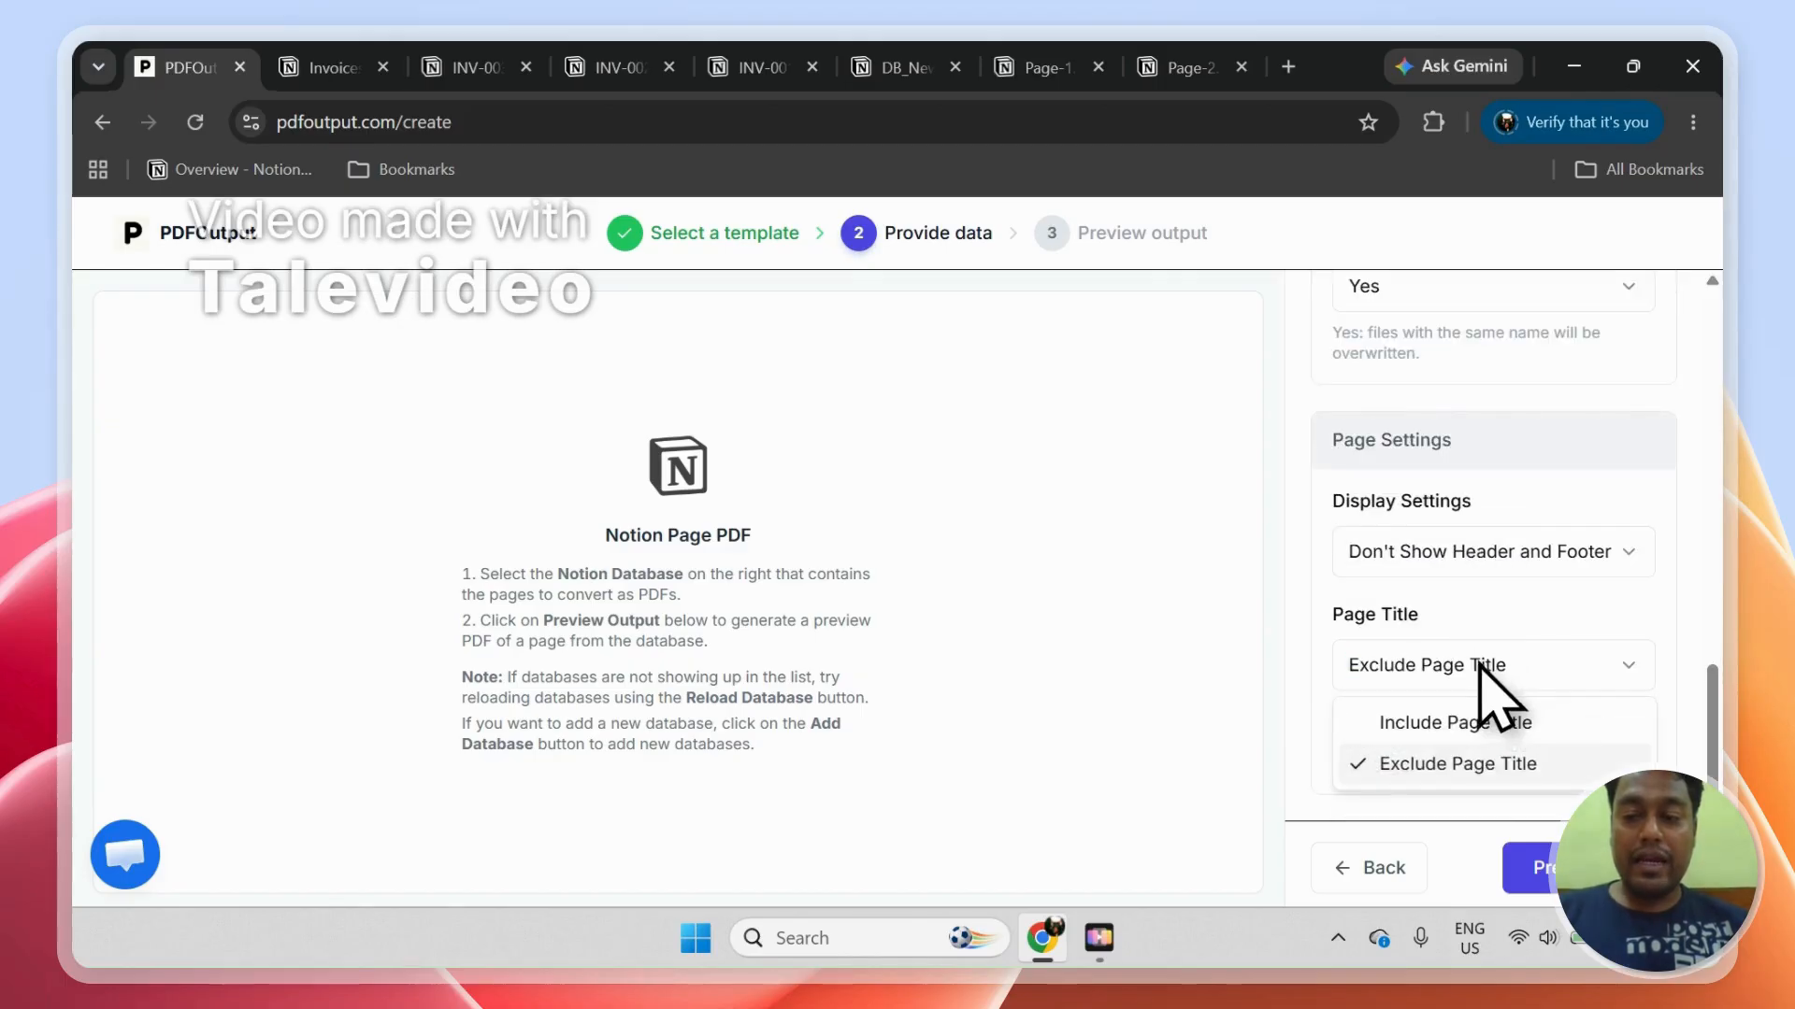
click(1488, 761)
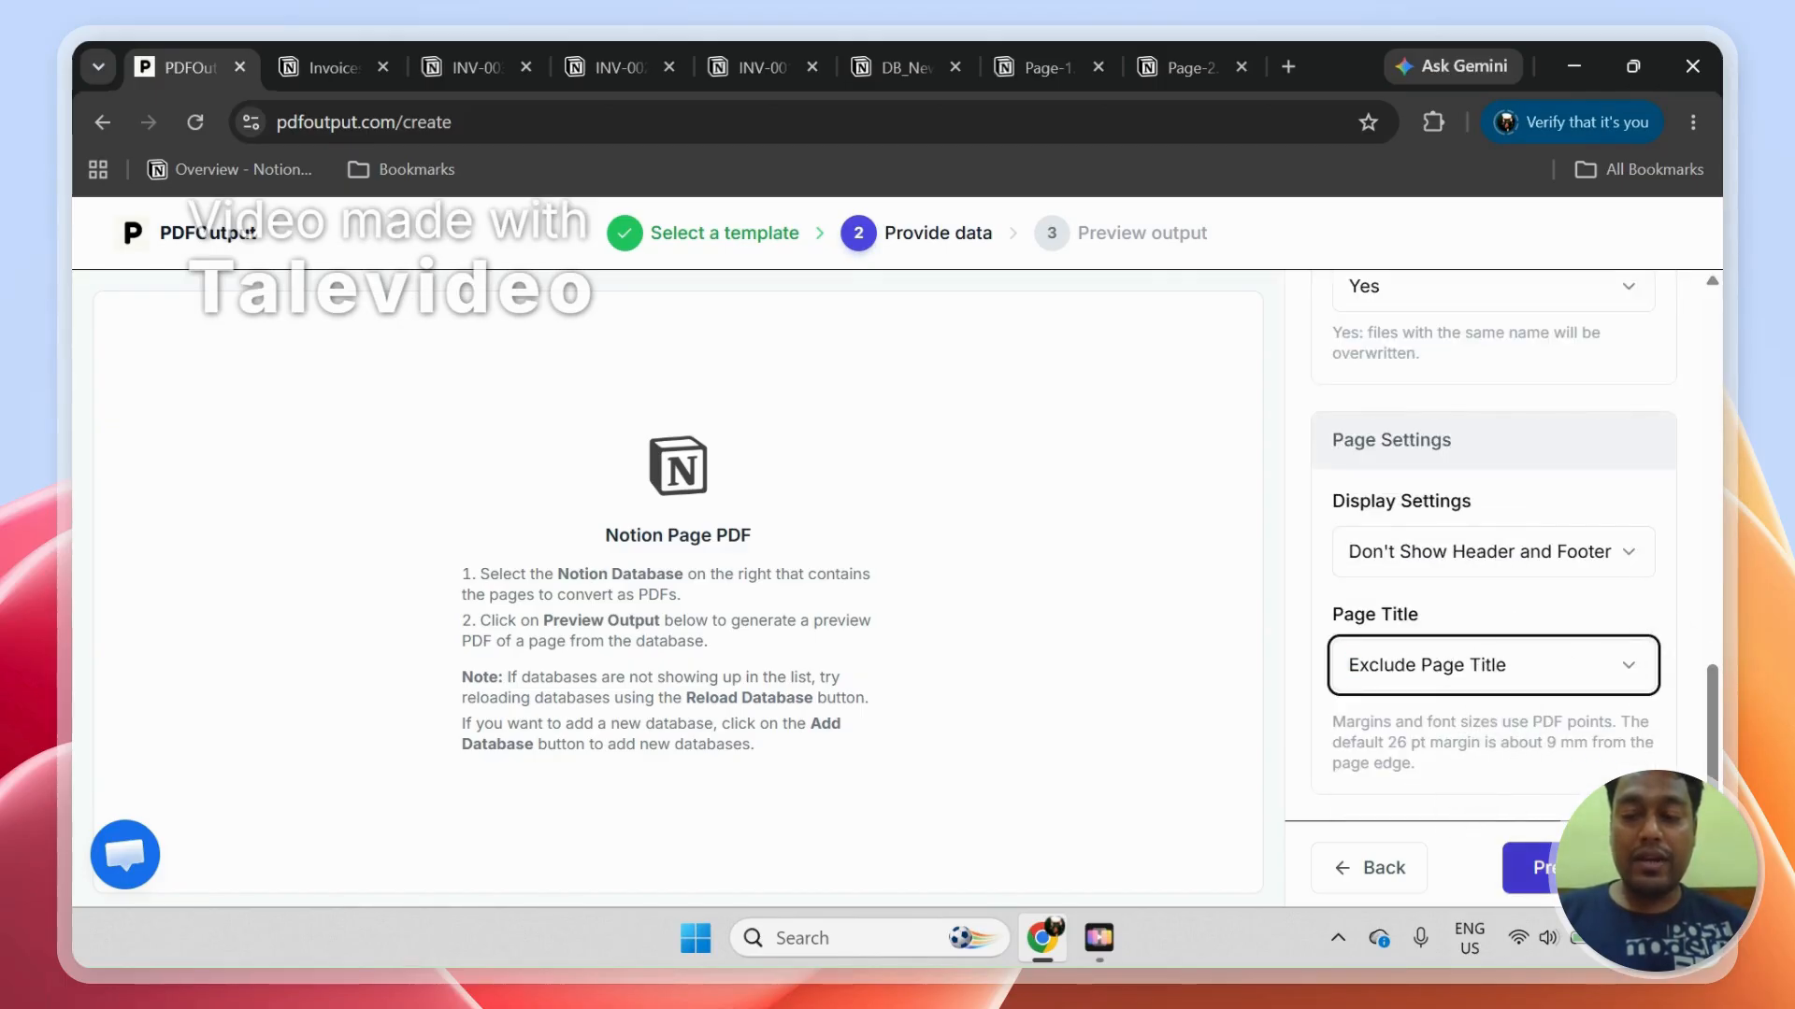
click(1589, 868)
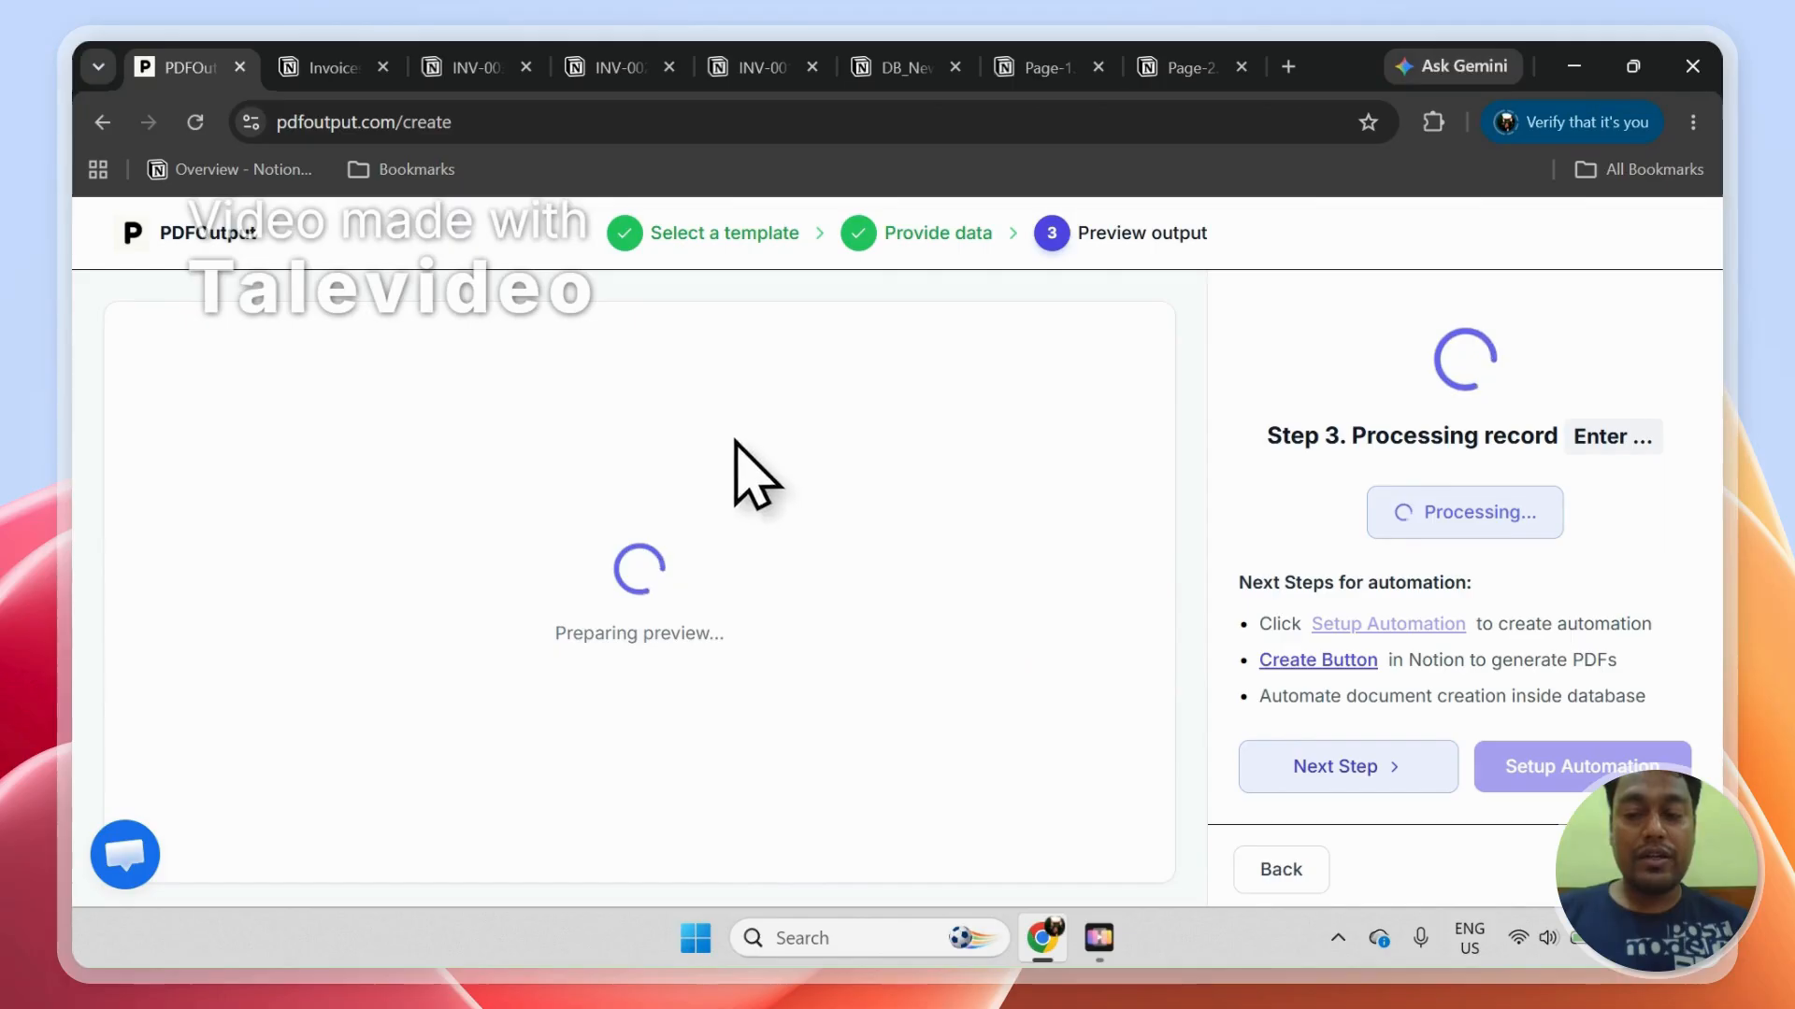
Step: Check the Enter Invoice No record and its GeneratePDF status in the DB_Invoices table in Notion
click(310, 56)
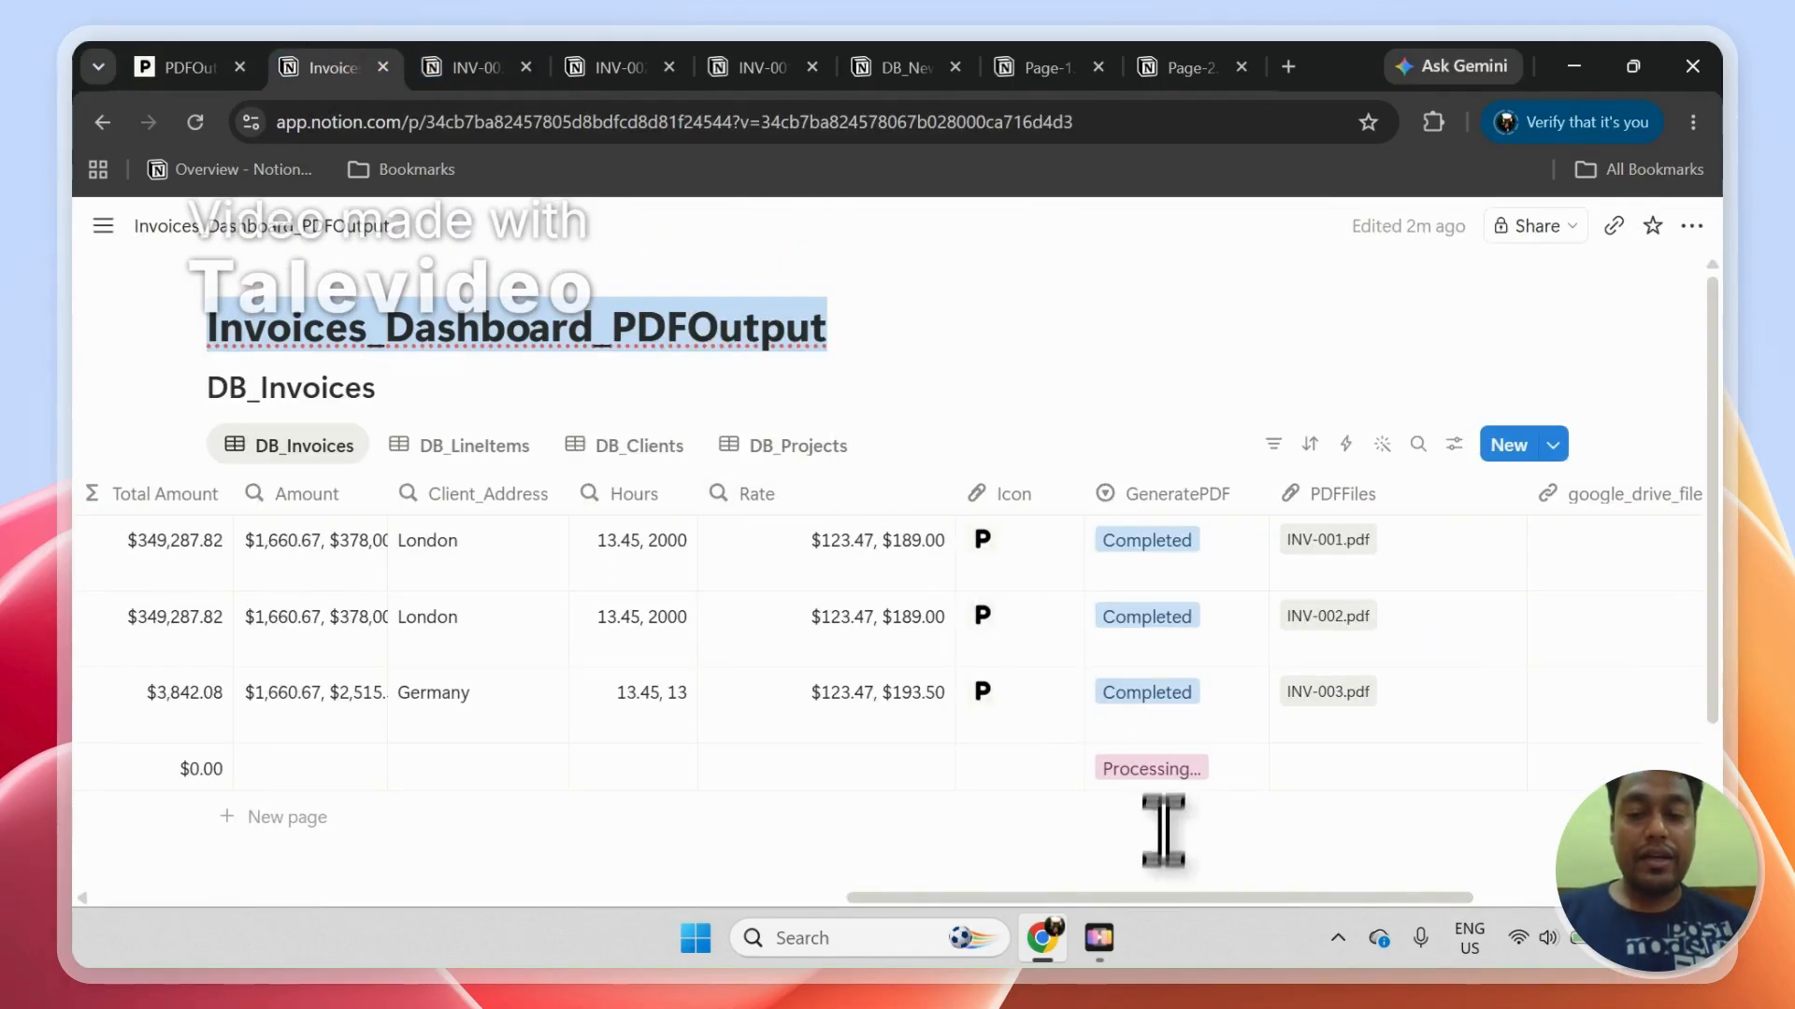
drag(1145, 895, 280, 849)
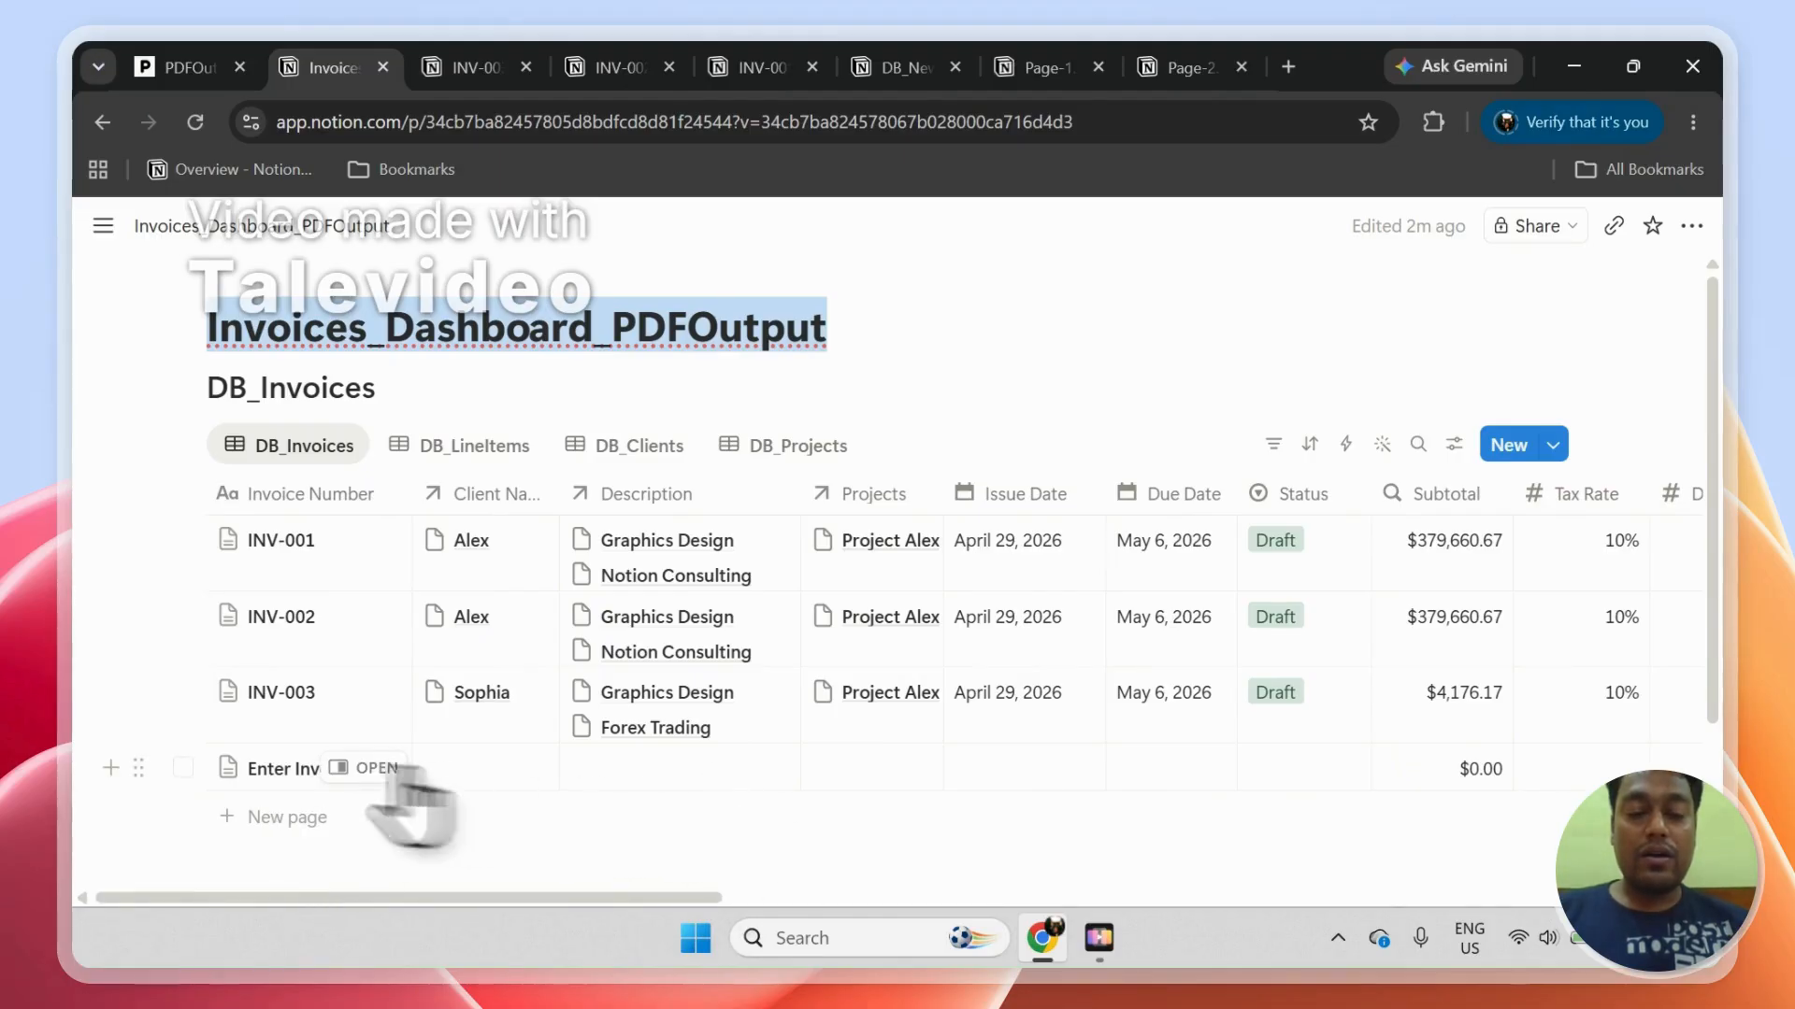
click(182, 768)
click(470, 848)
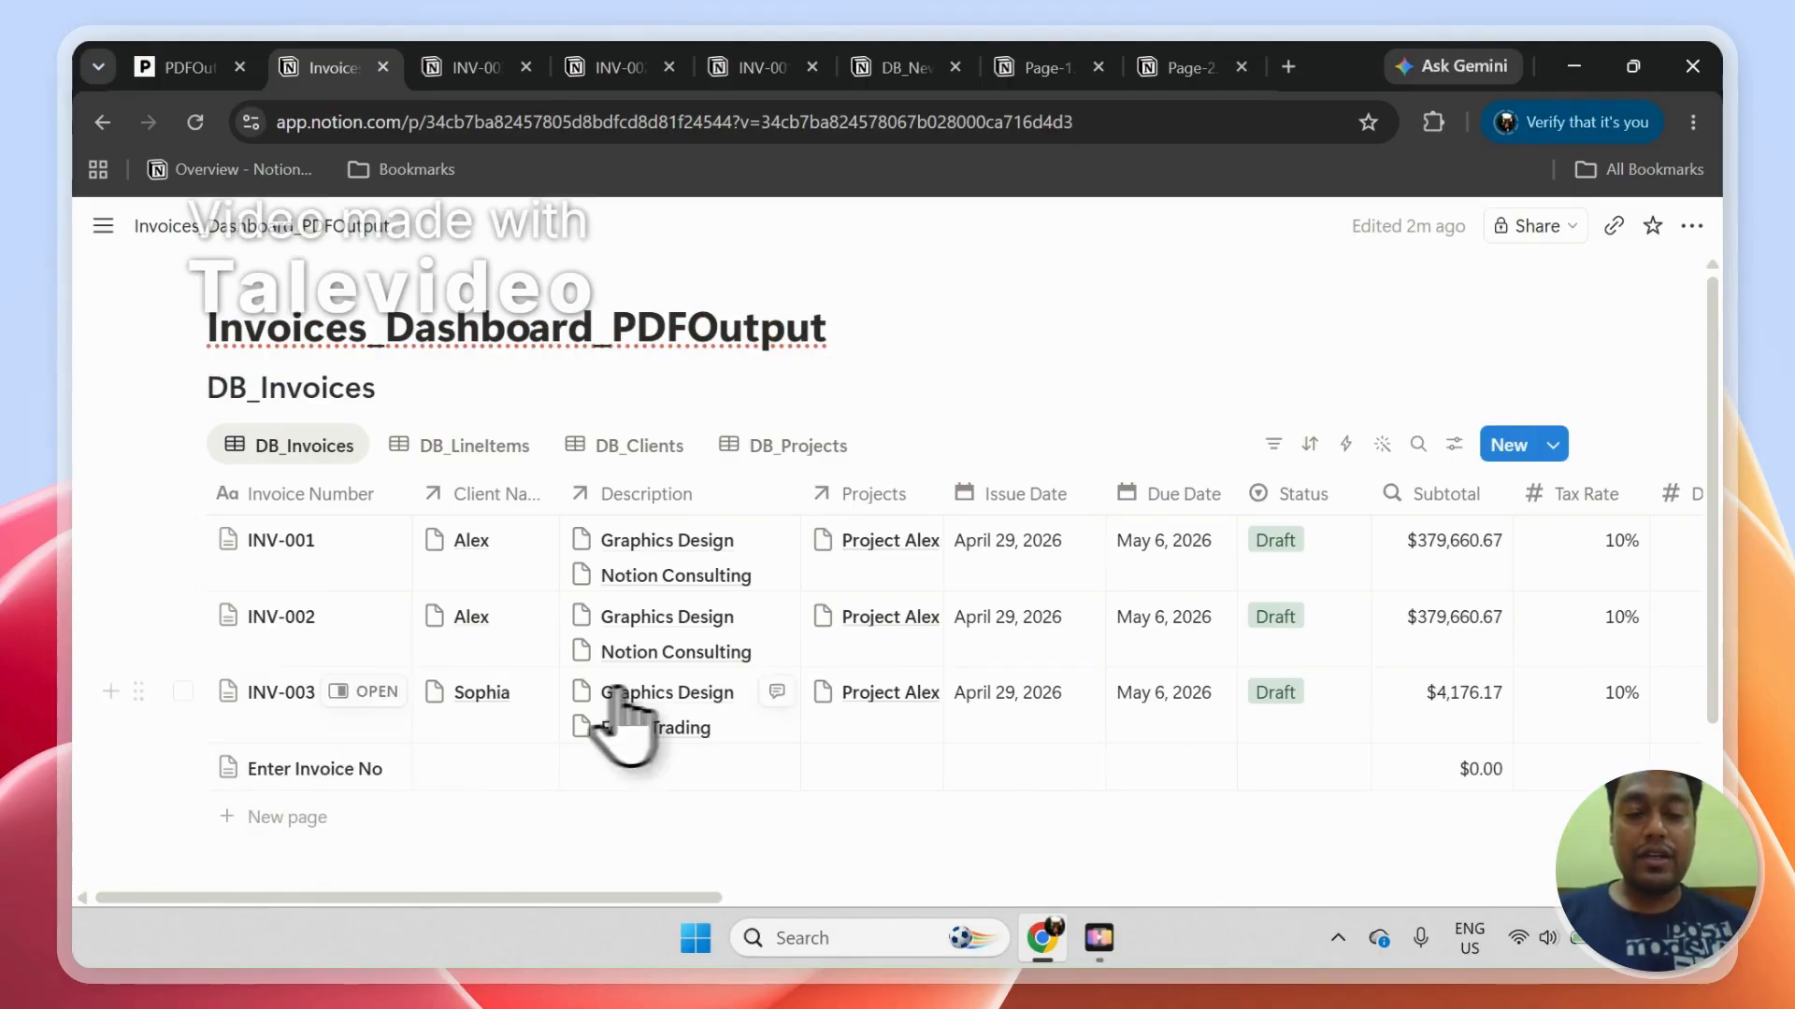
drag(628, 897, 1346, 899)
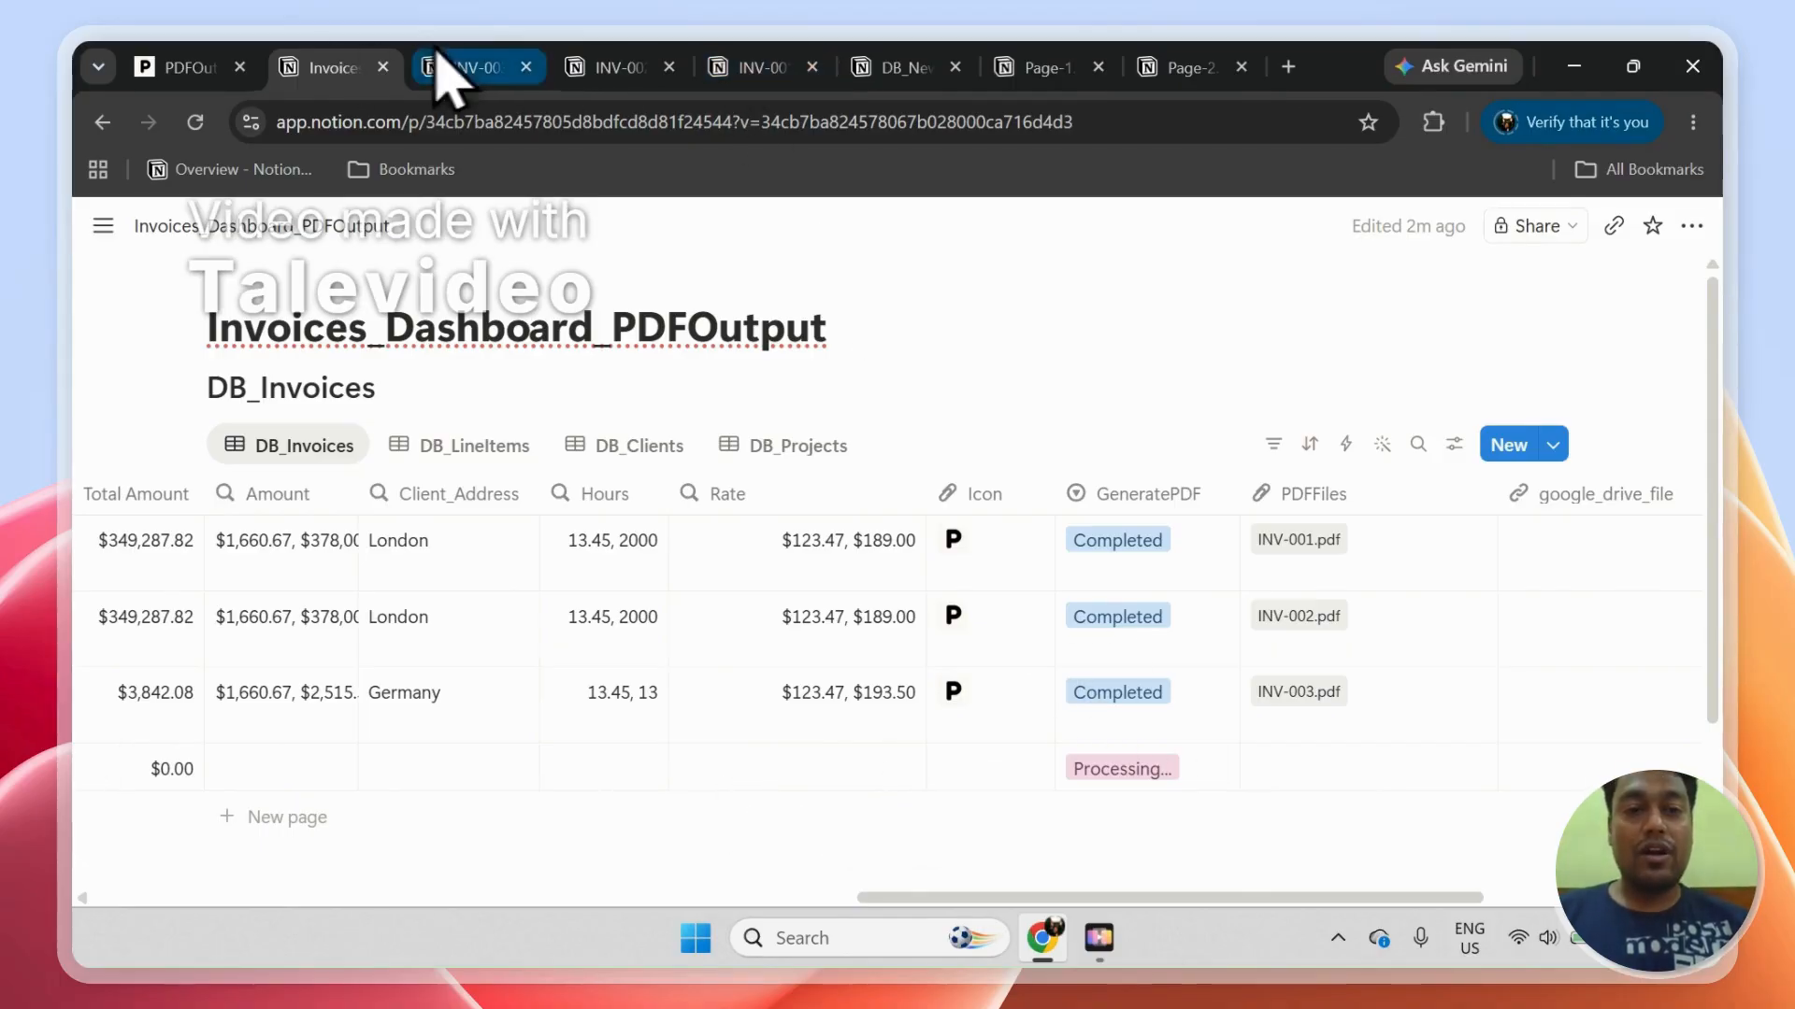
Step: Return to PDFOutput, review the generated invoice preview and set up the automation
click(201, 67)
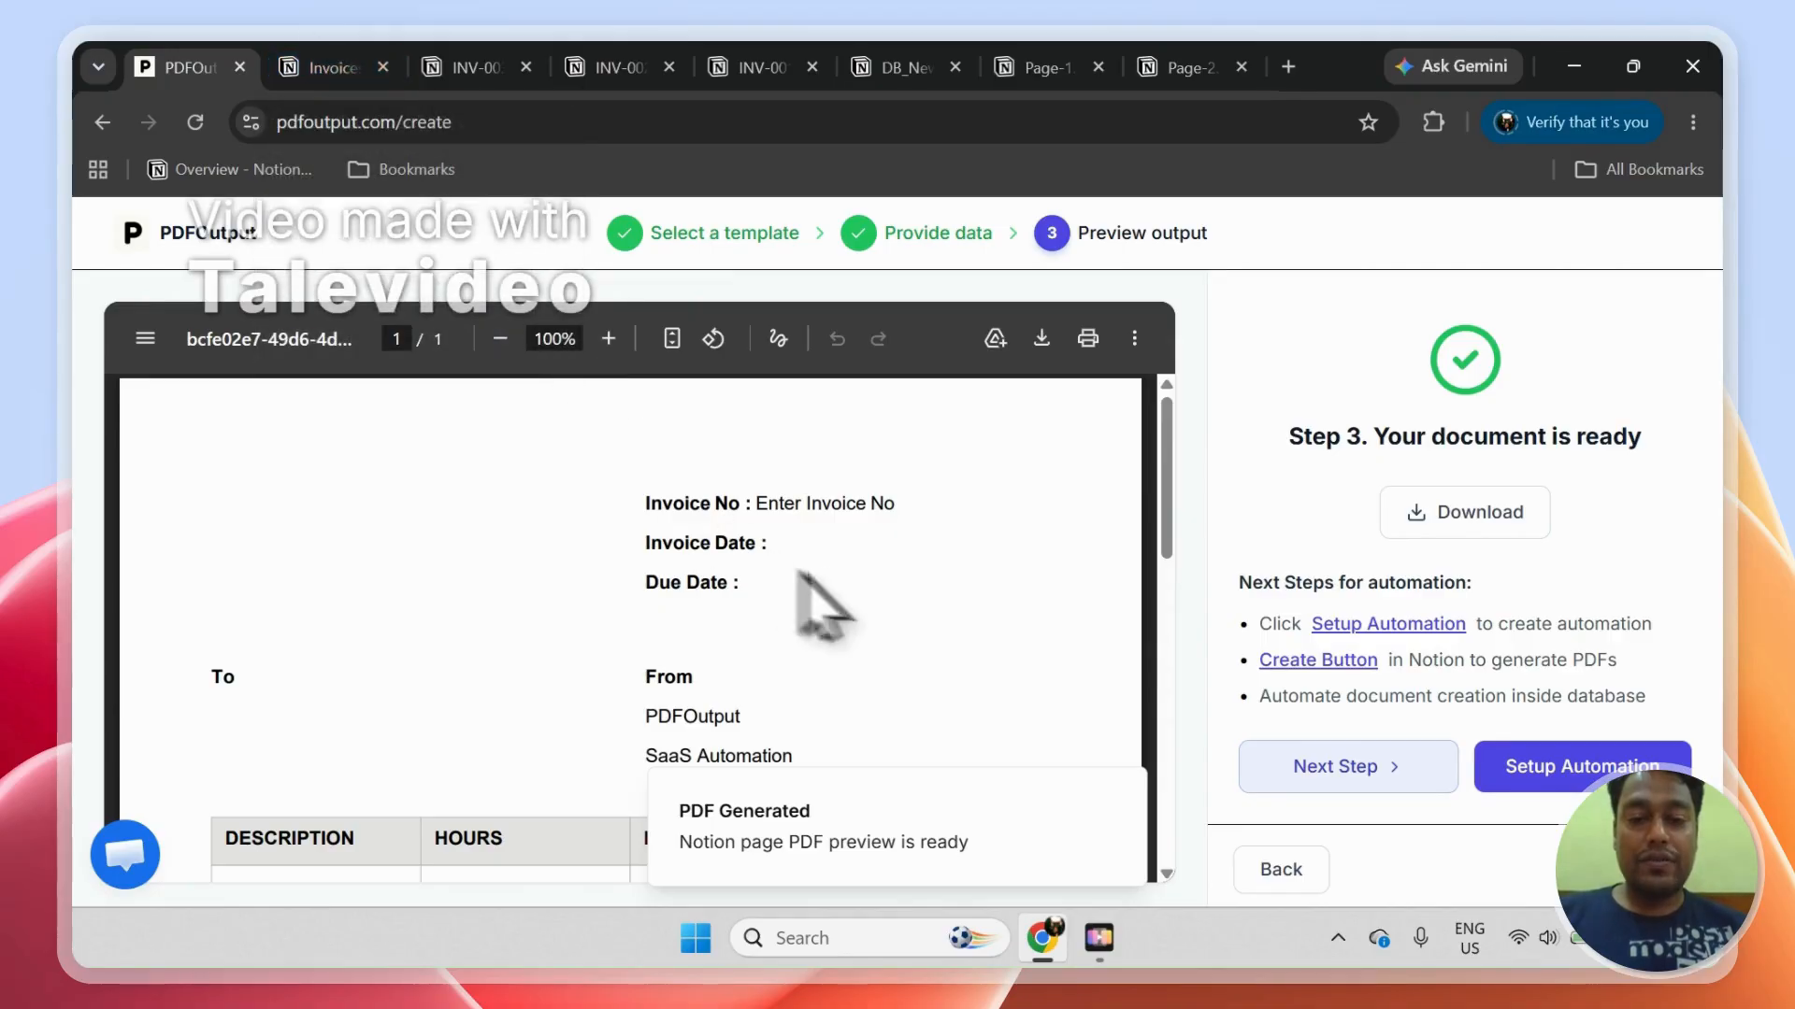
drag(1168, 503, 1169, 570)
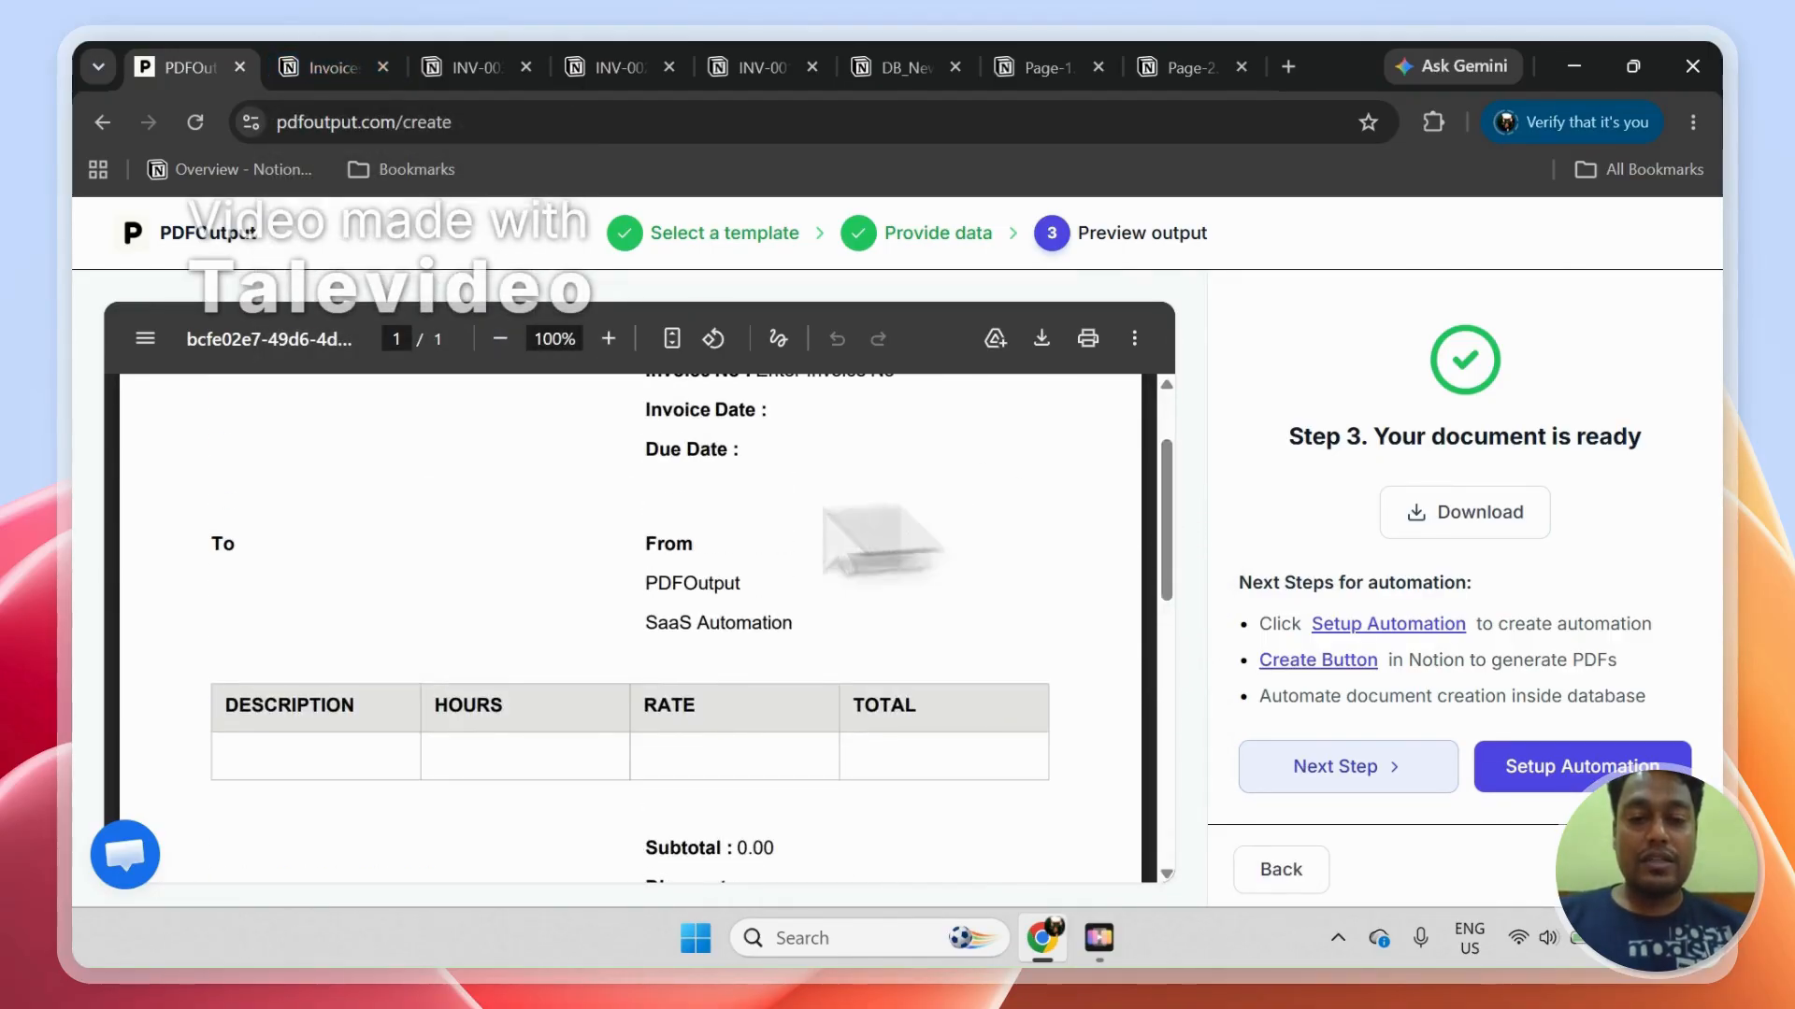
drag(1167, 503, 1021, 461)
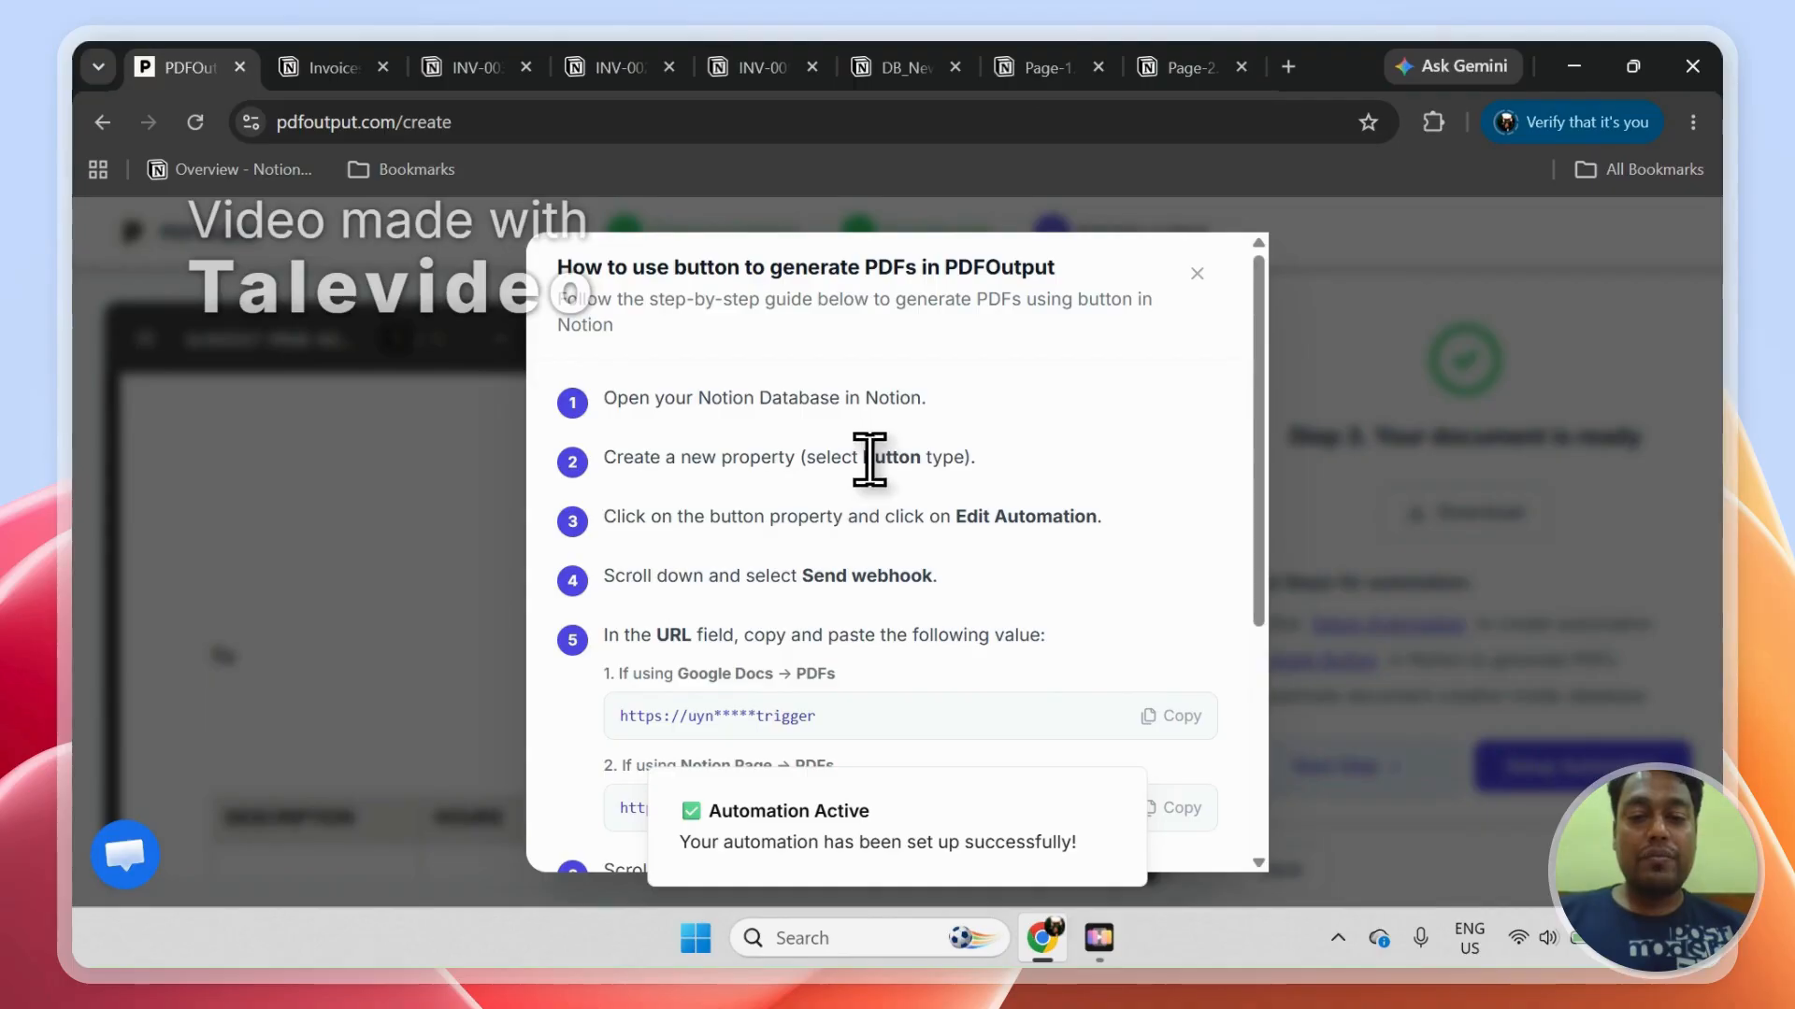
Step: Review the guide for generating PDFs with a Notion button, focusing on the Button property type and the webhook instructions
drag(913, 458, 933, 458)
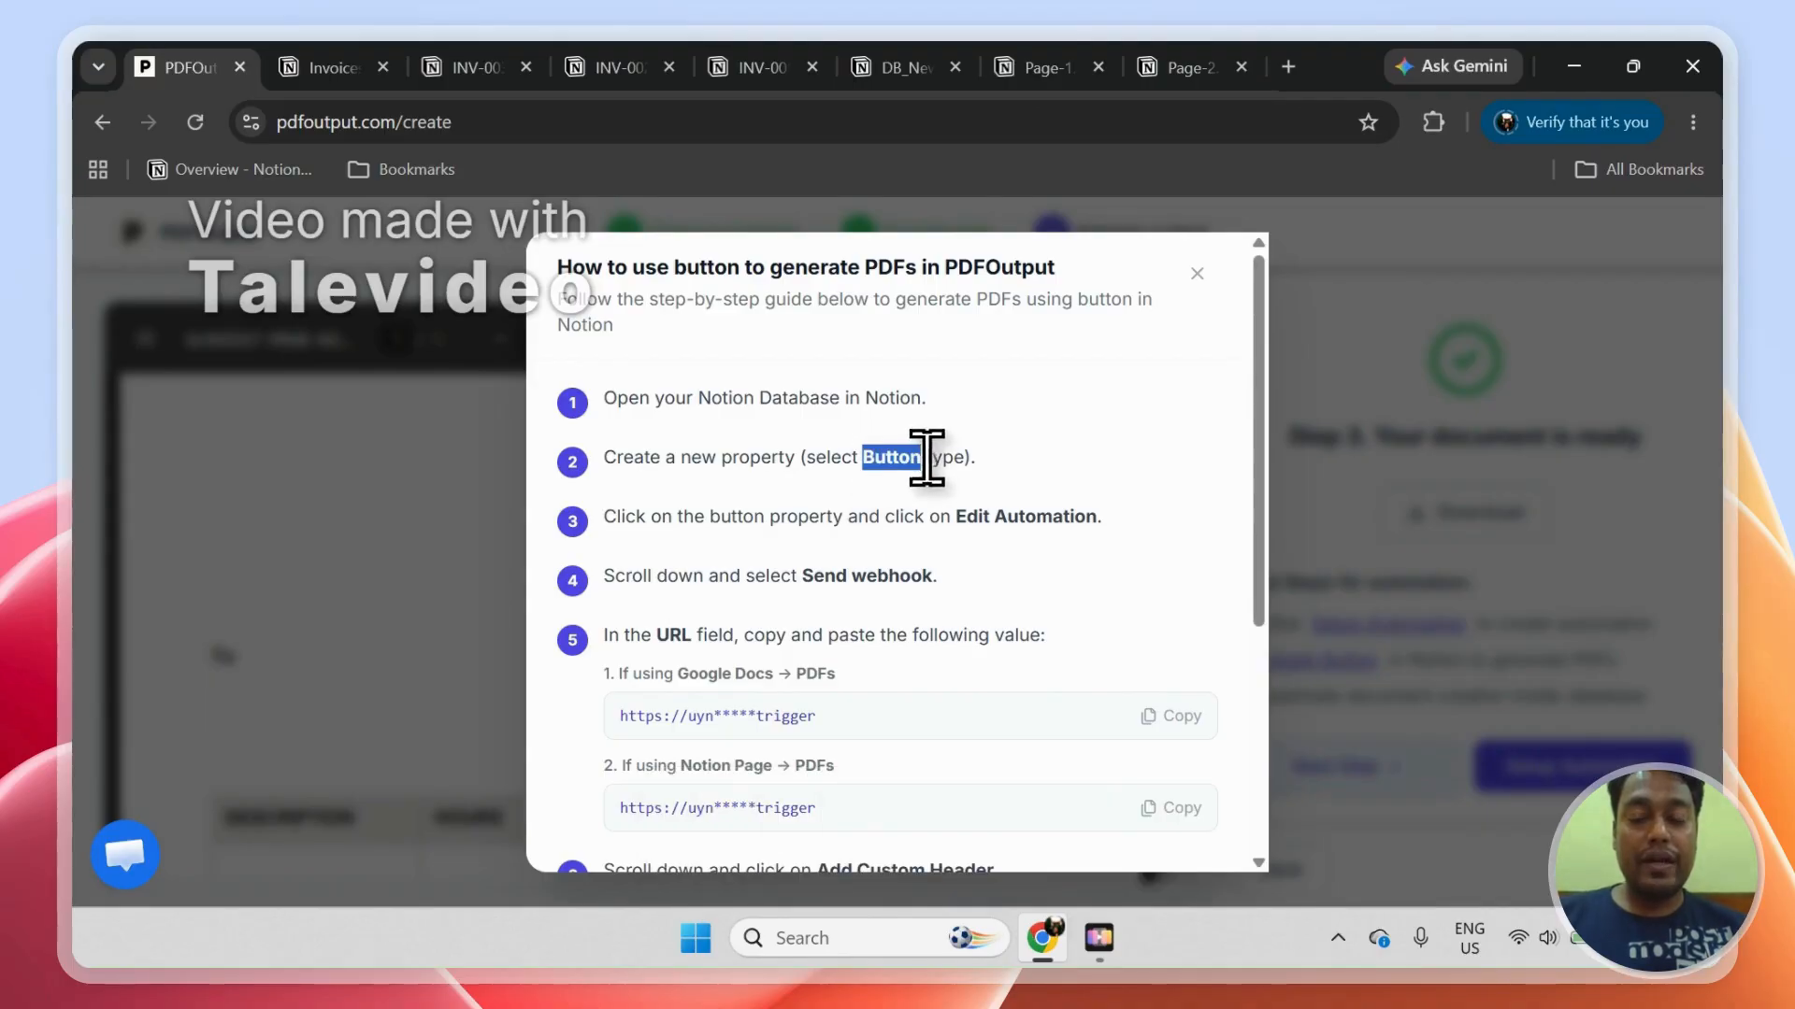
drag(1260, 400, 1278, 615)
scroll(1267, 657, up, 4)
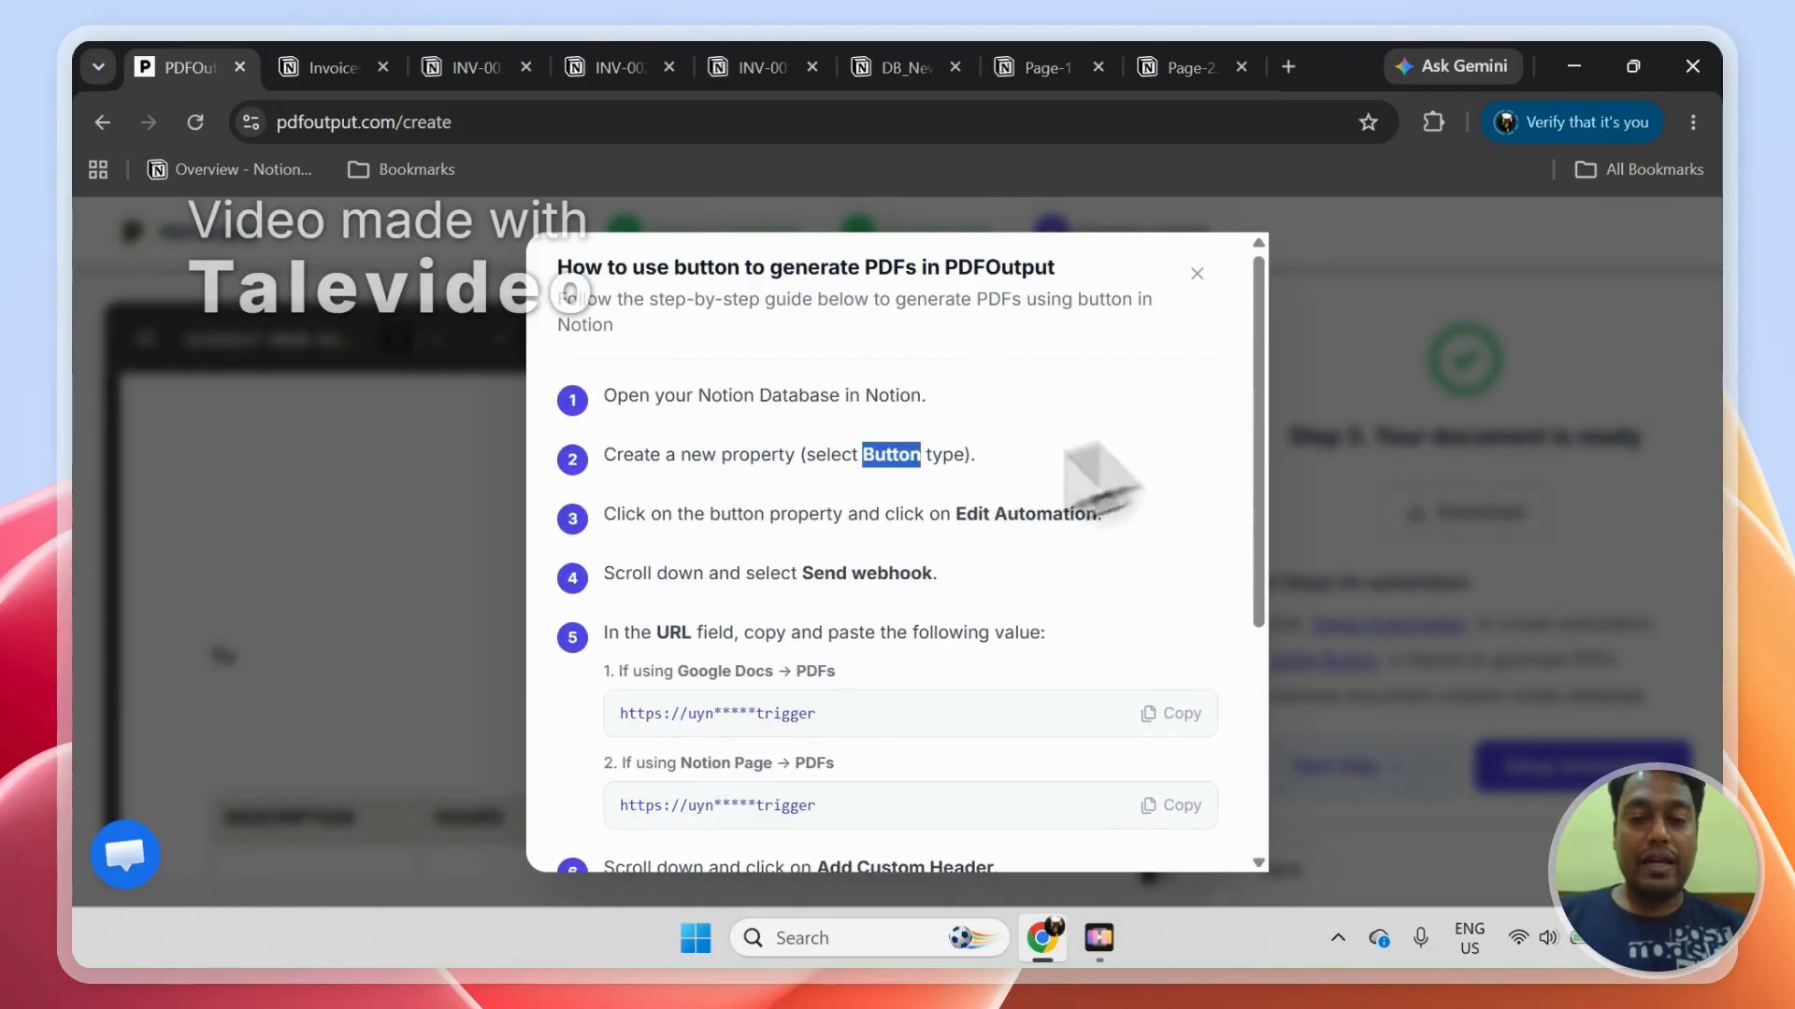
Step: Close the button guide, leave the document preview and return to the automation dashboard
click(1195, 277)
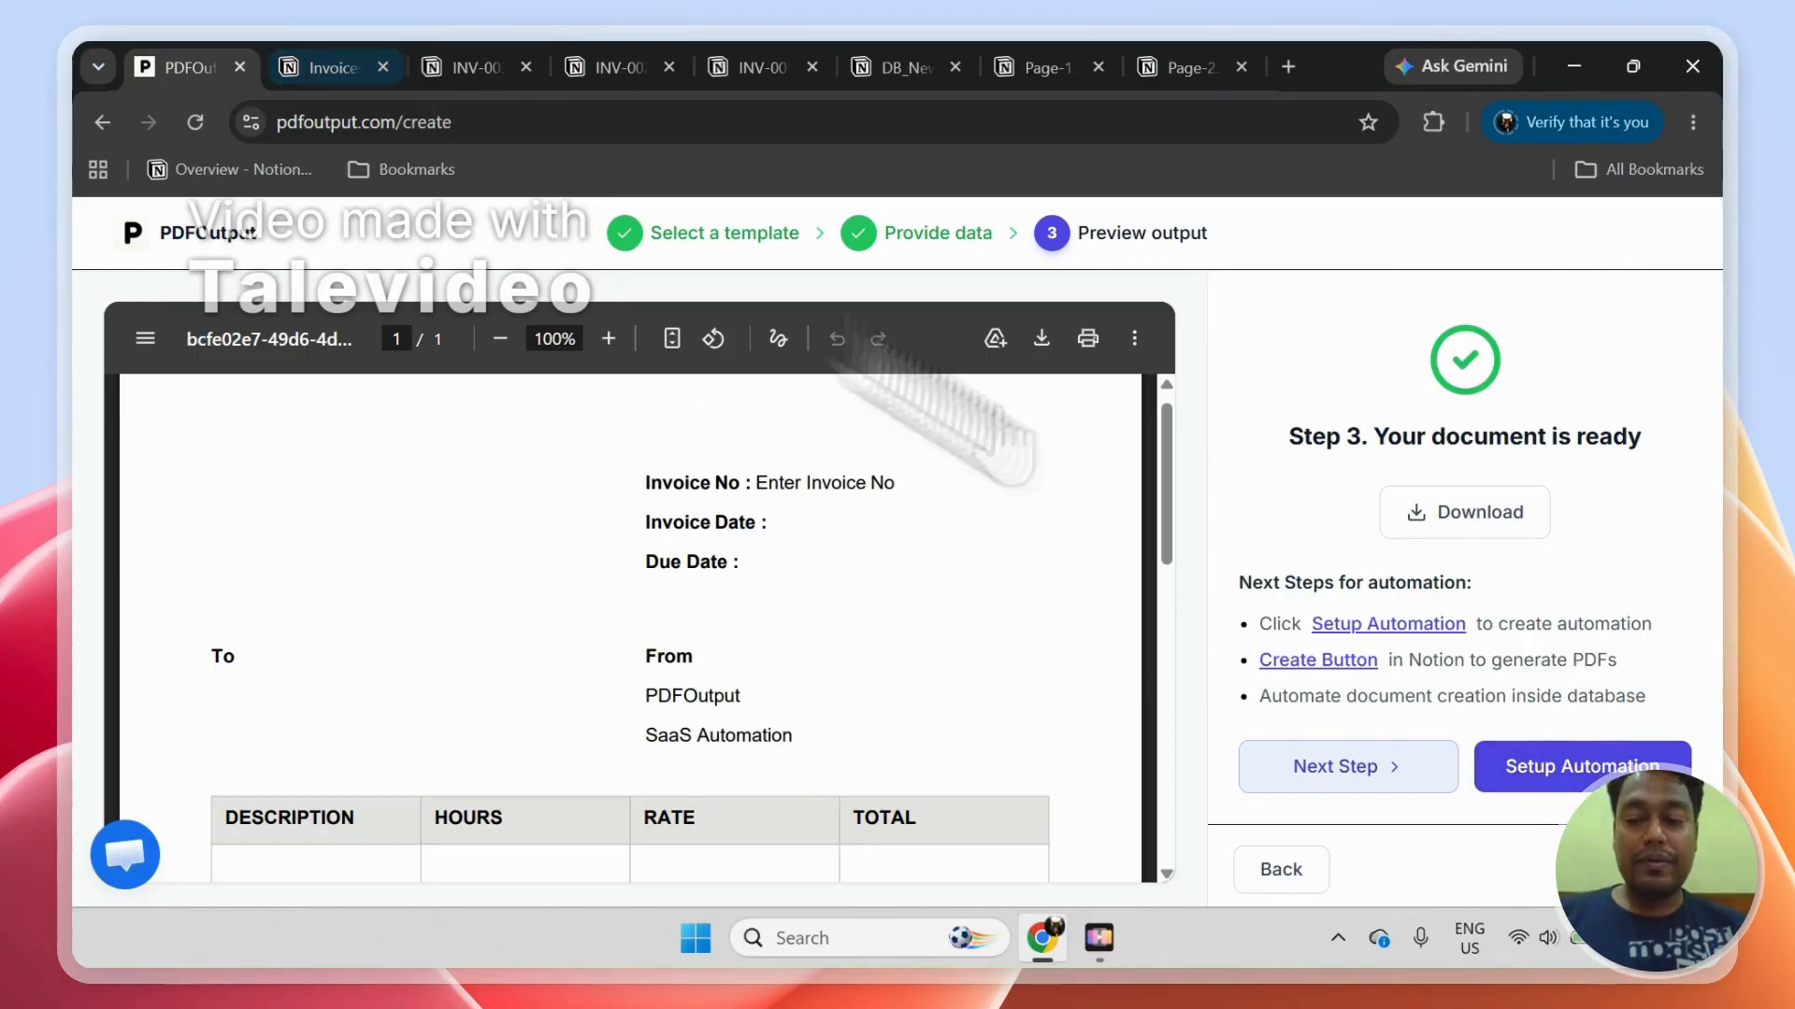
click(1490, 766)
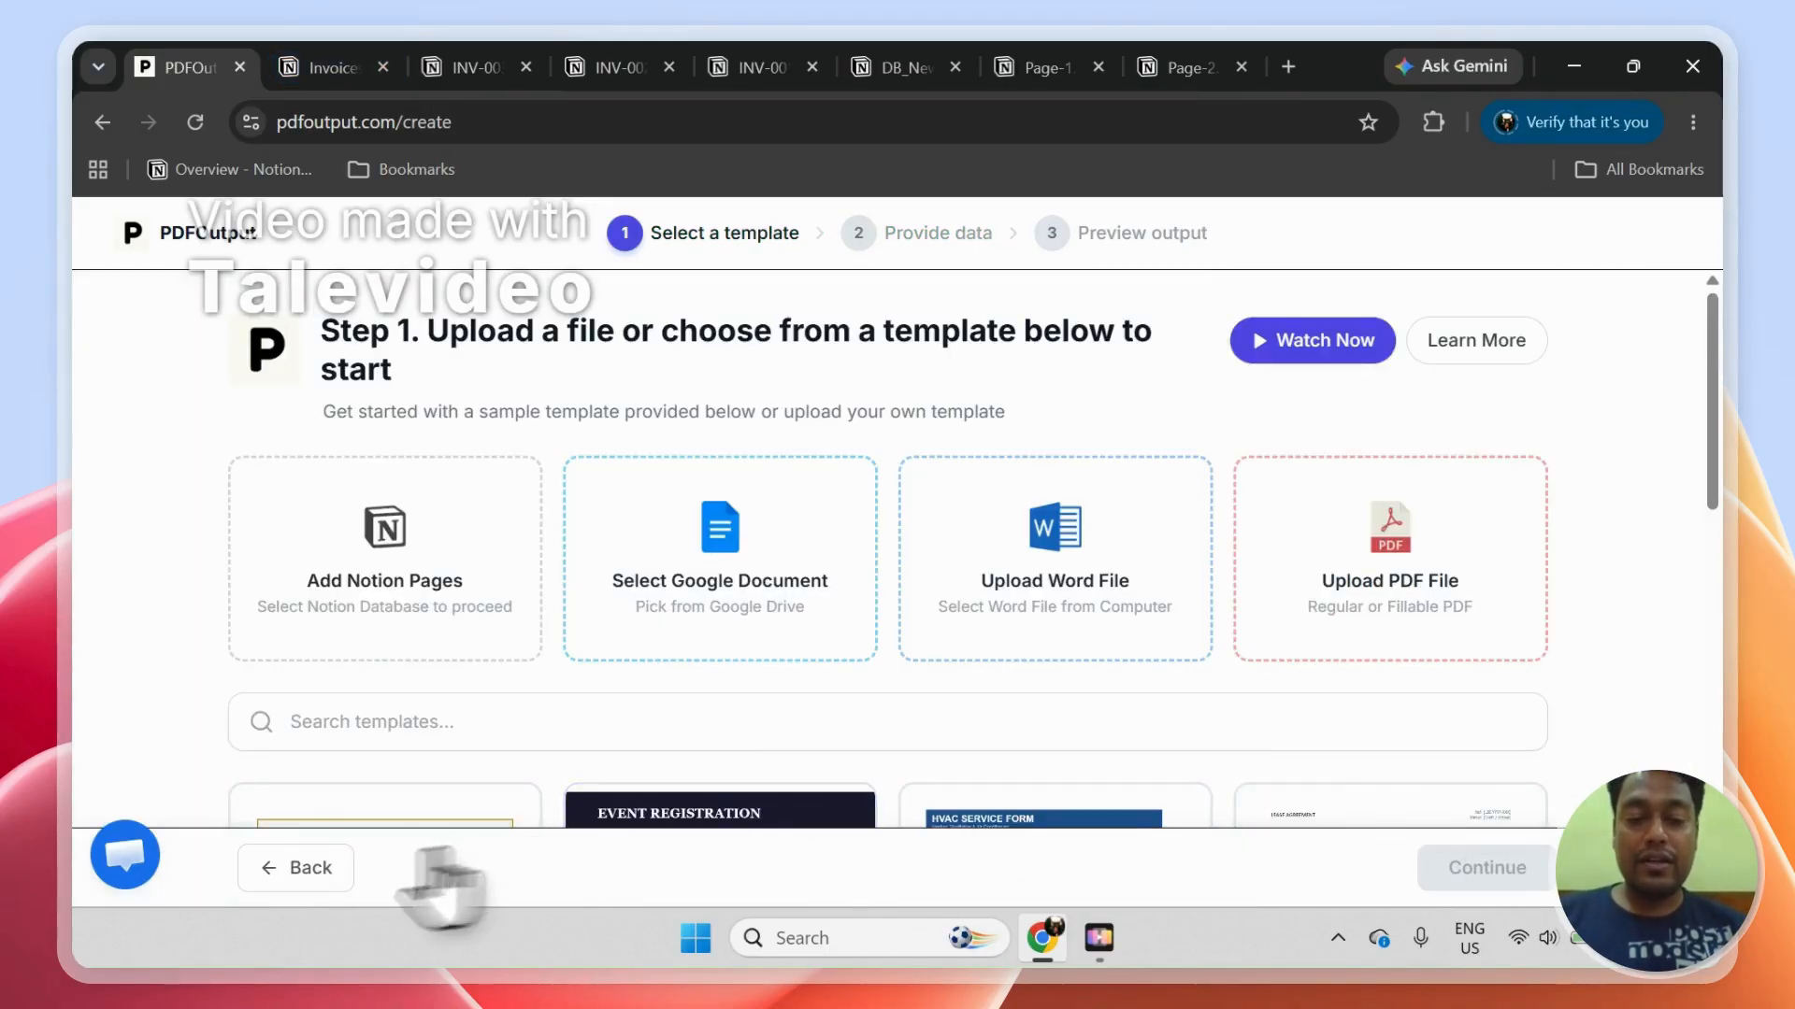
click(309, 867)
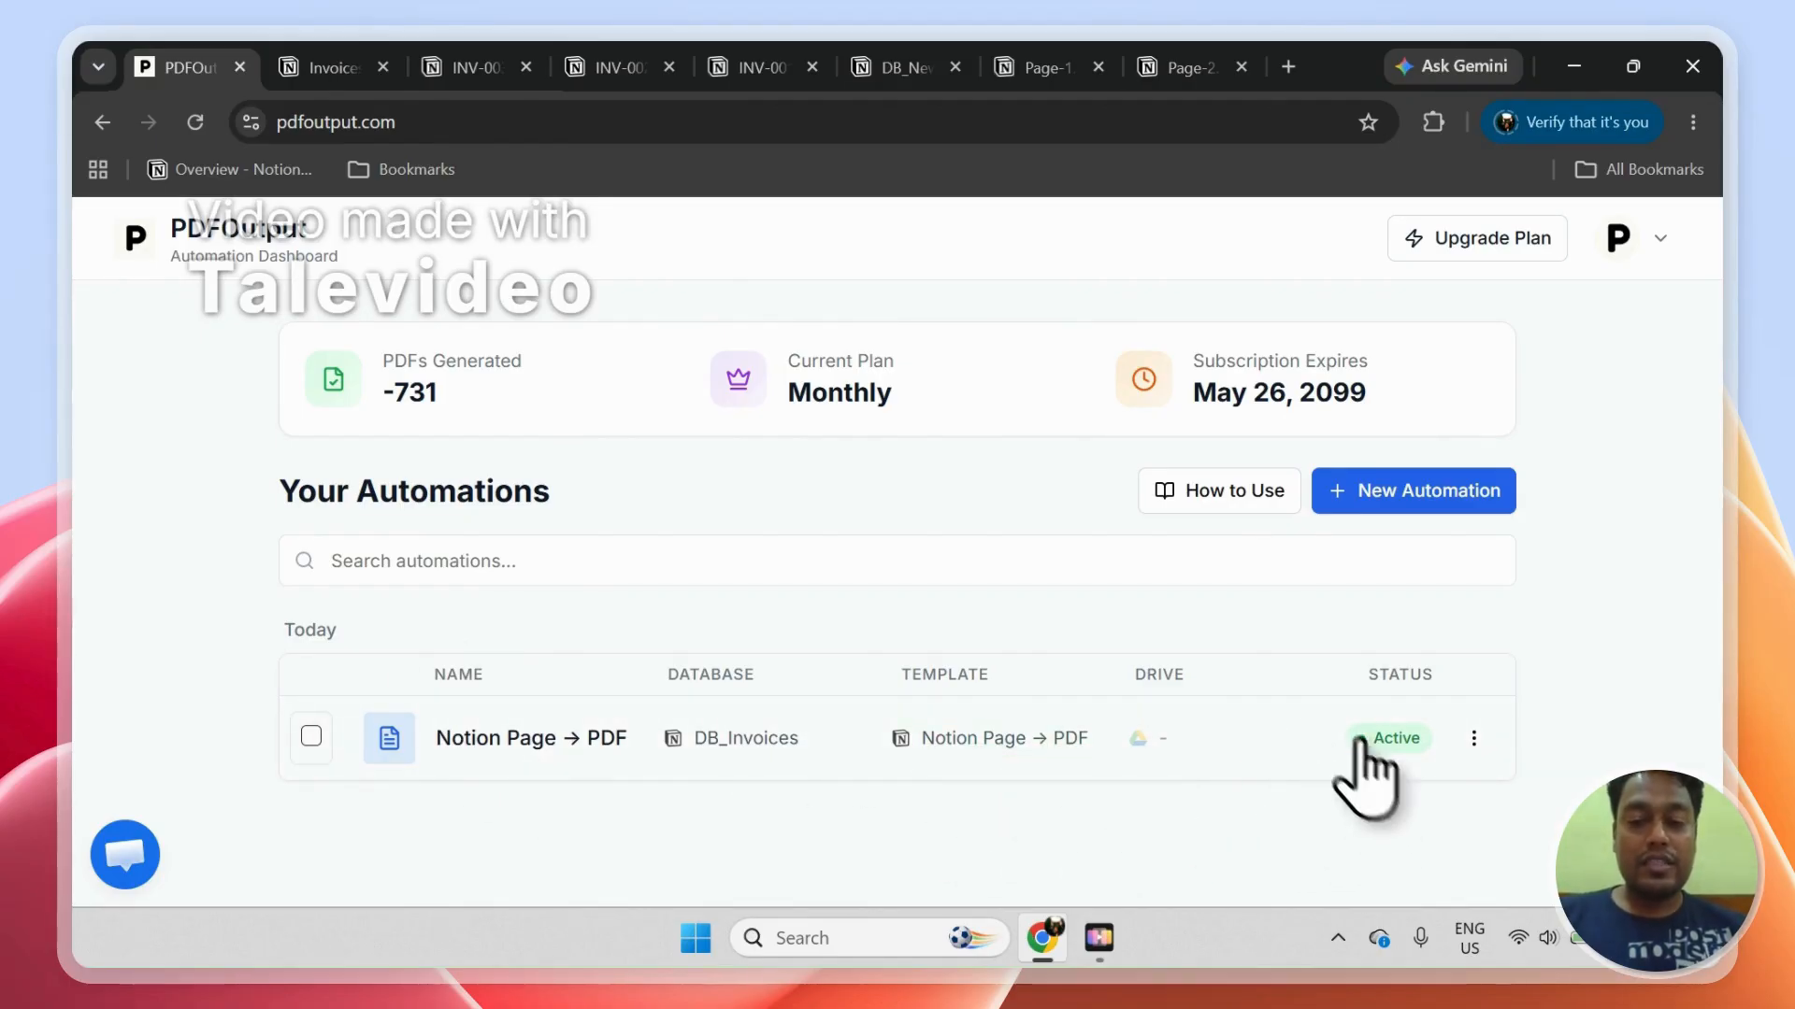
Step: In Notion's DB_Invoices table, set GeneratePDF to Generate Page for the INV-001, INV-002 and INV-003 records
click(364, 64)
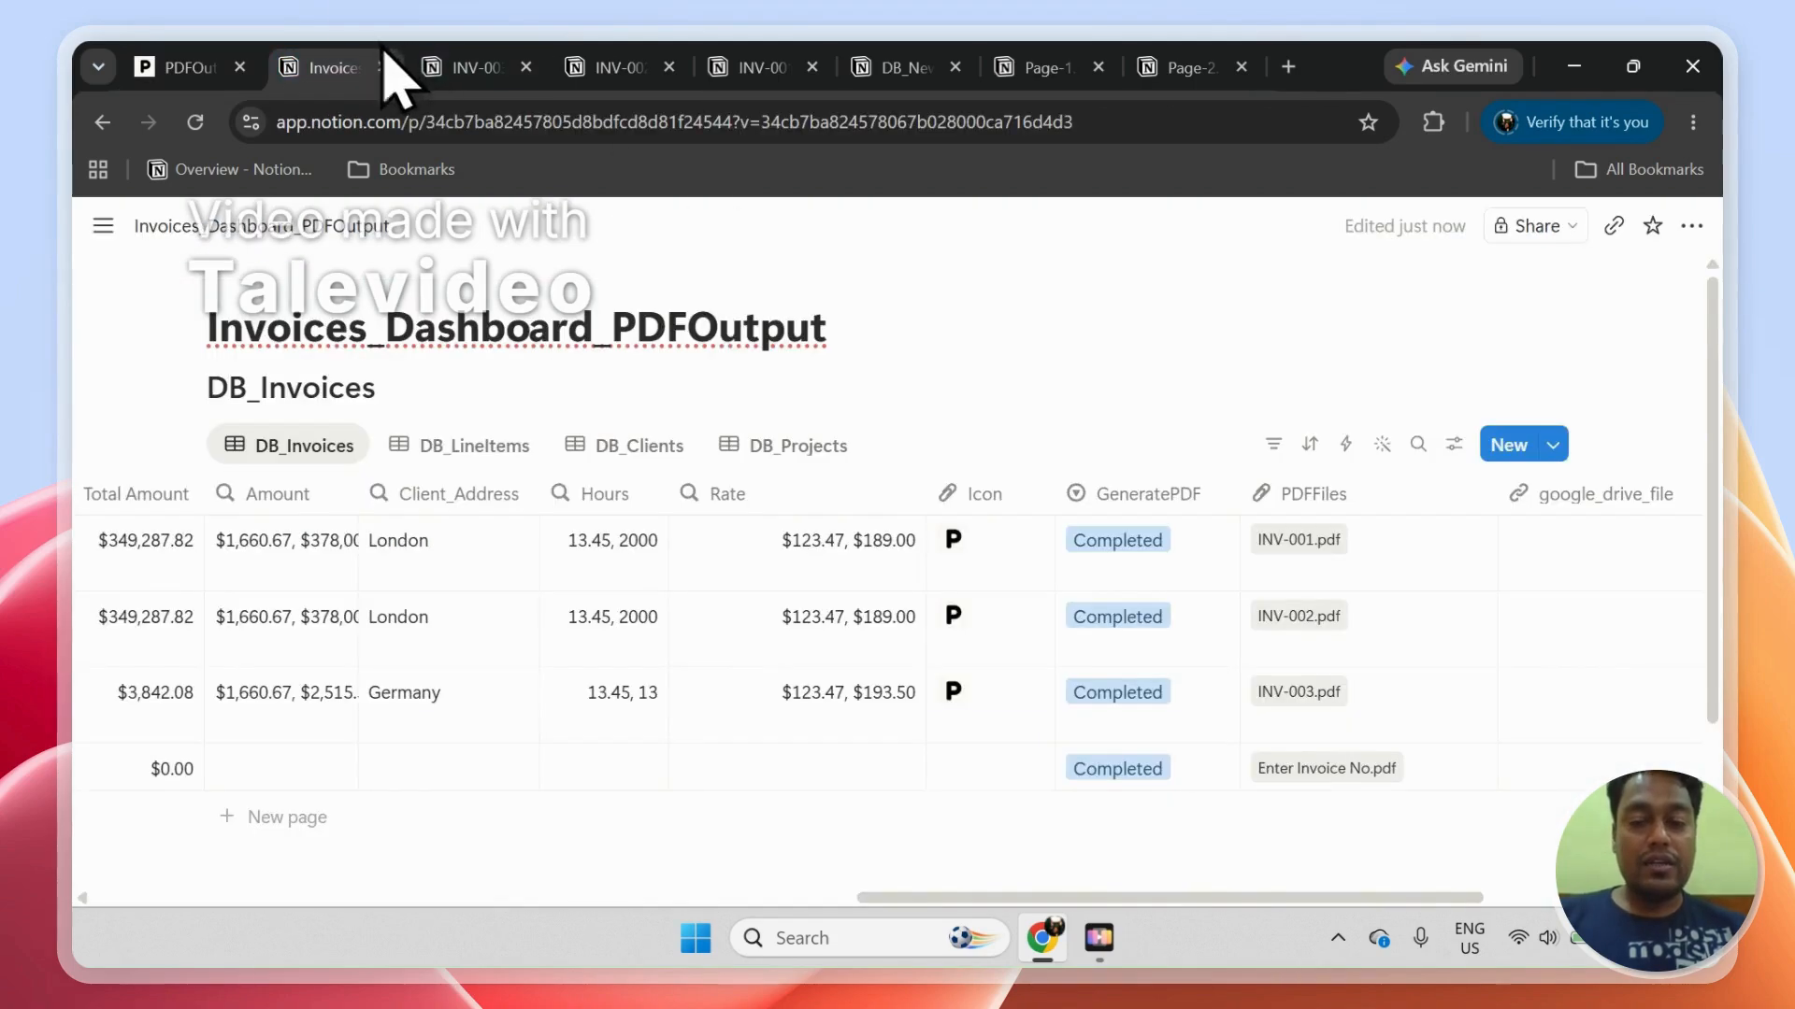
click(1178, 735)
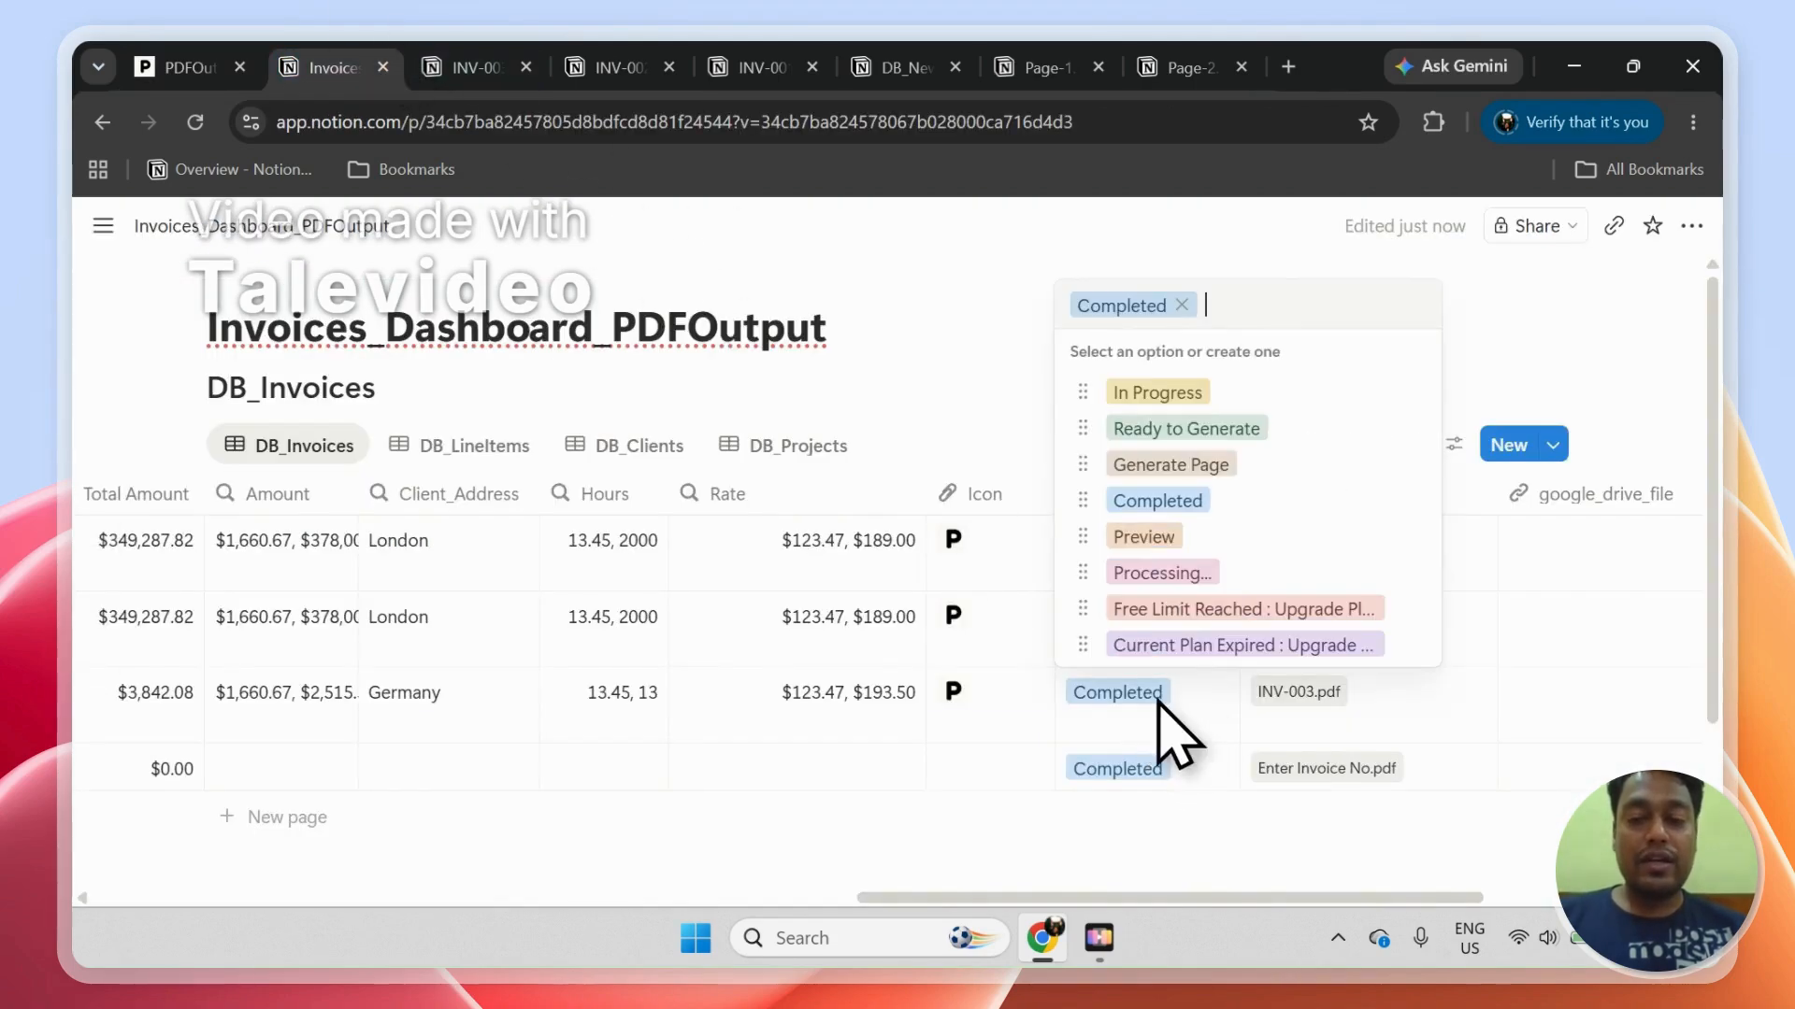
click(1149, 465)
click(1161, 631)
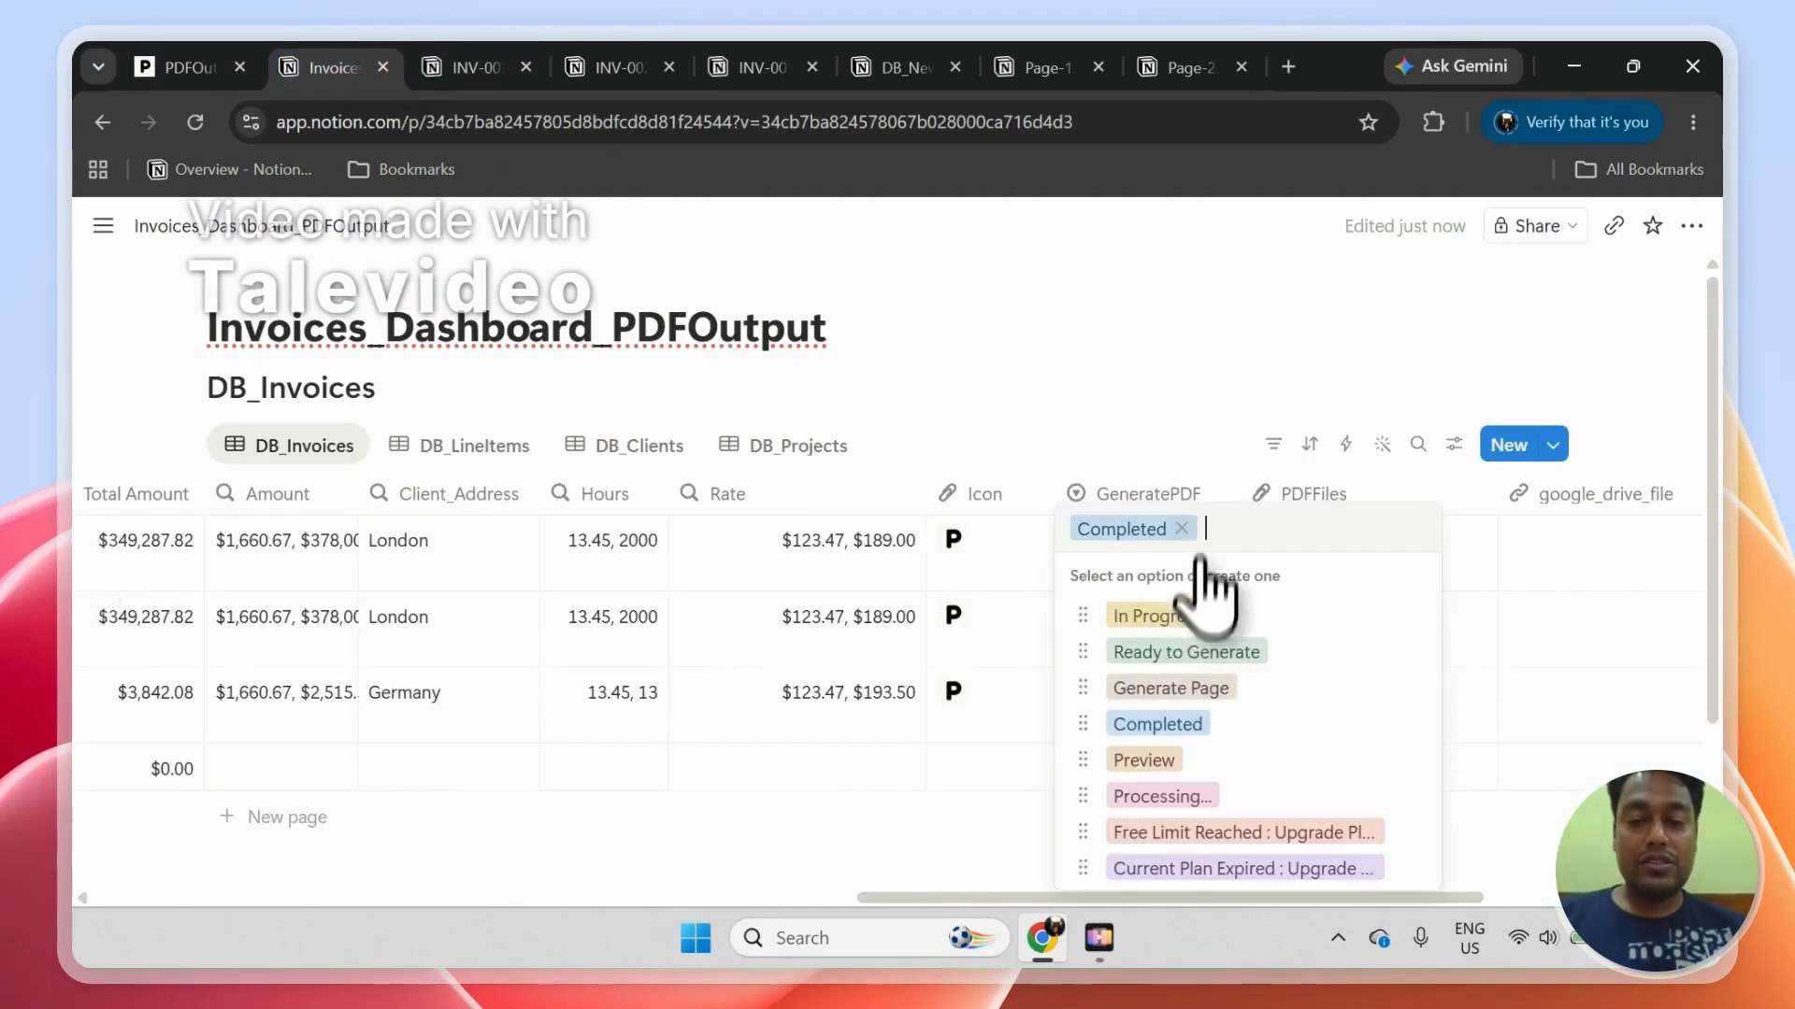
click(1214, 694)
click(1145, 561)
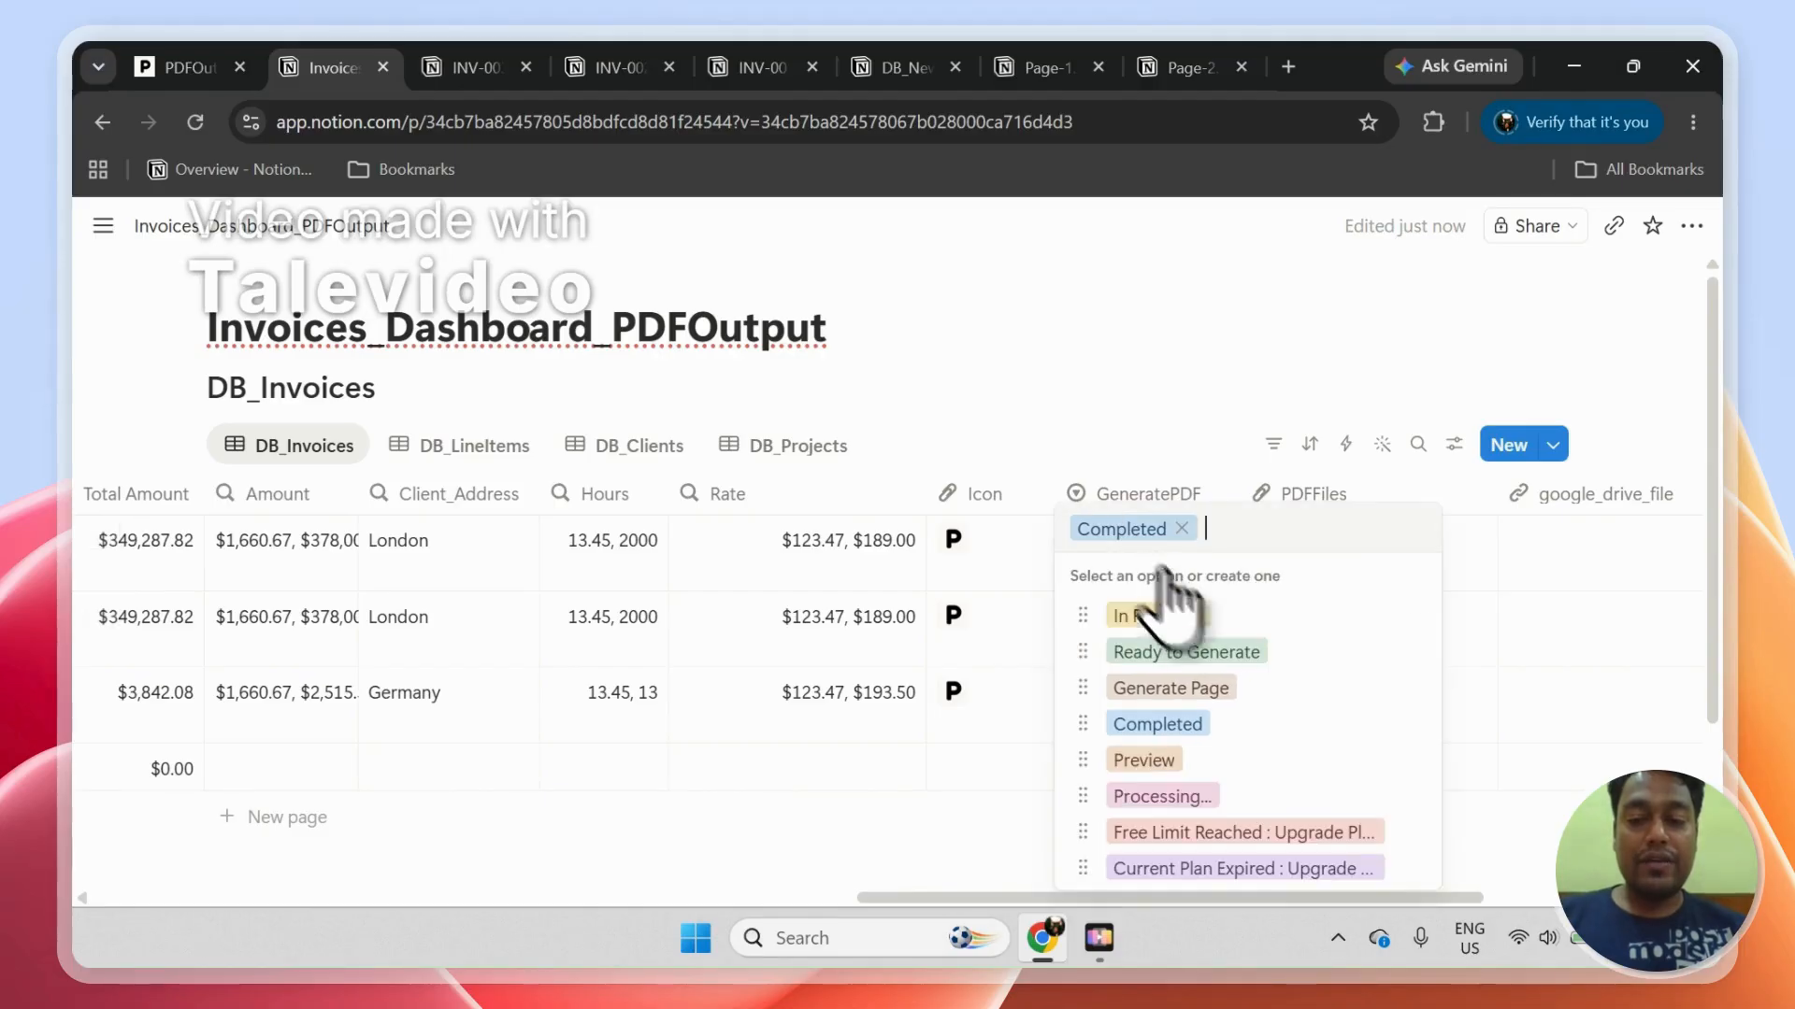
click(1214, 692)
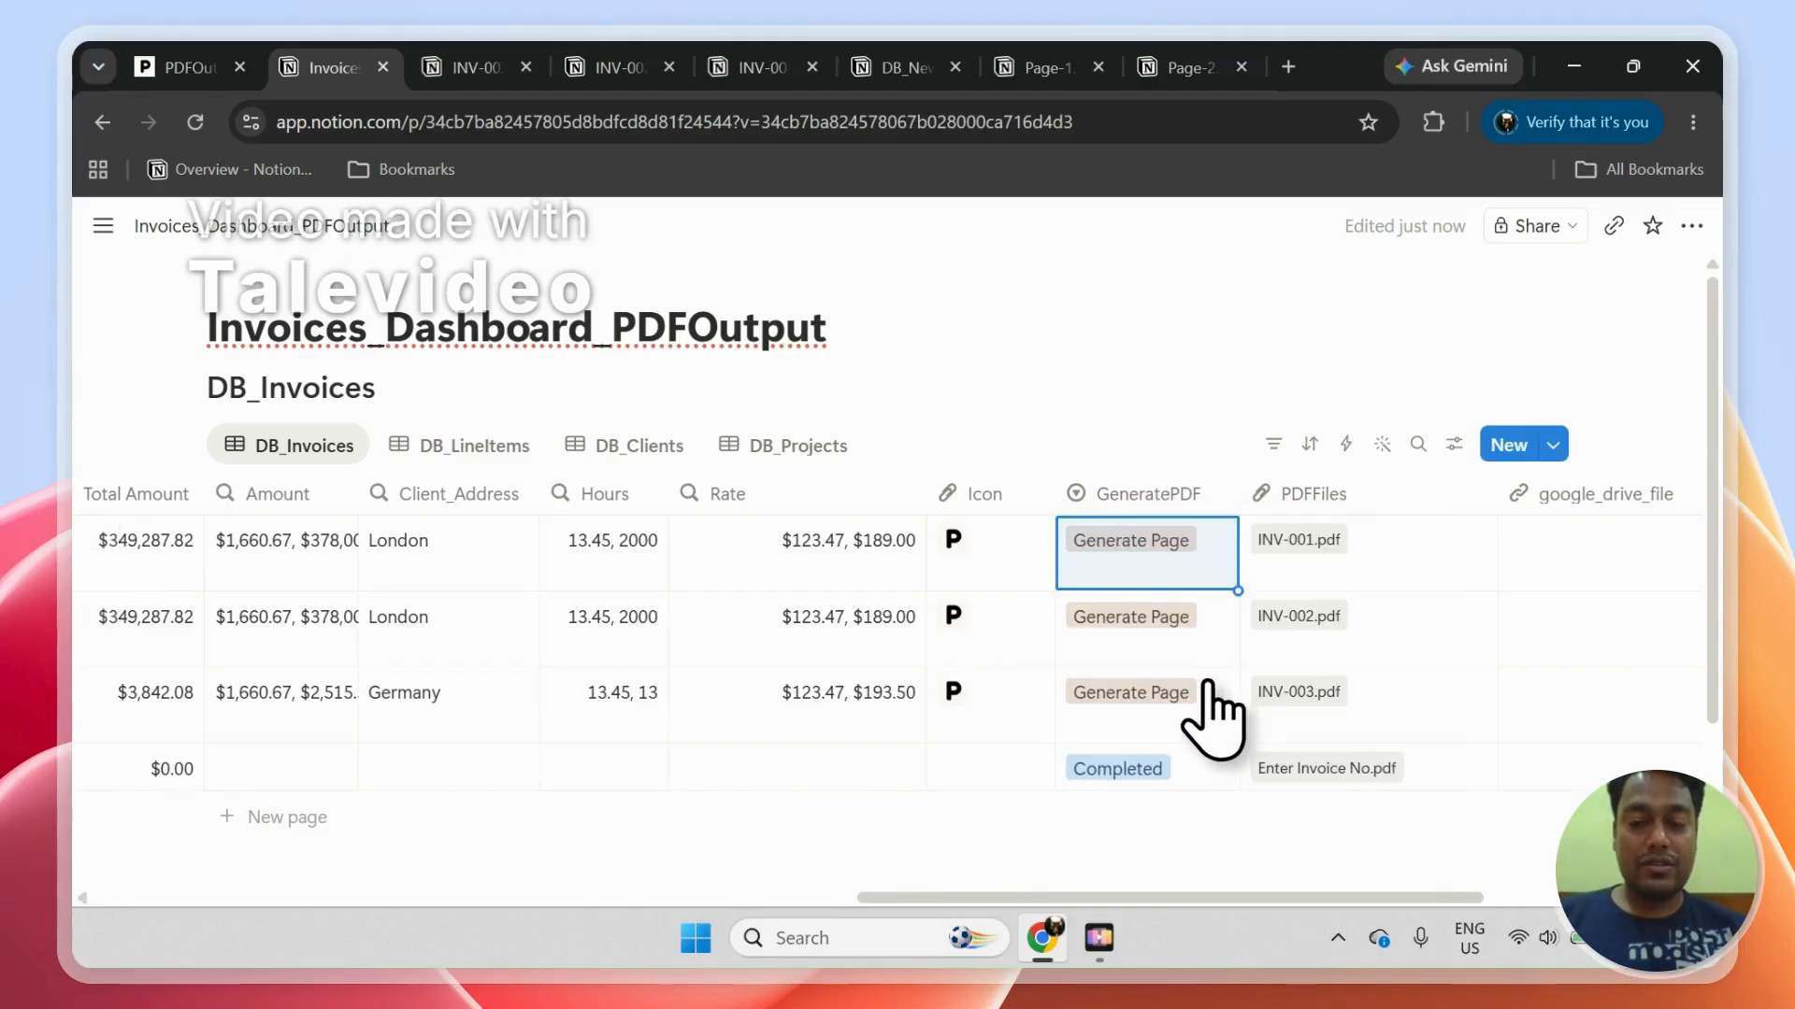
click(1189, 772)
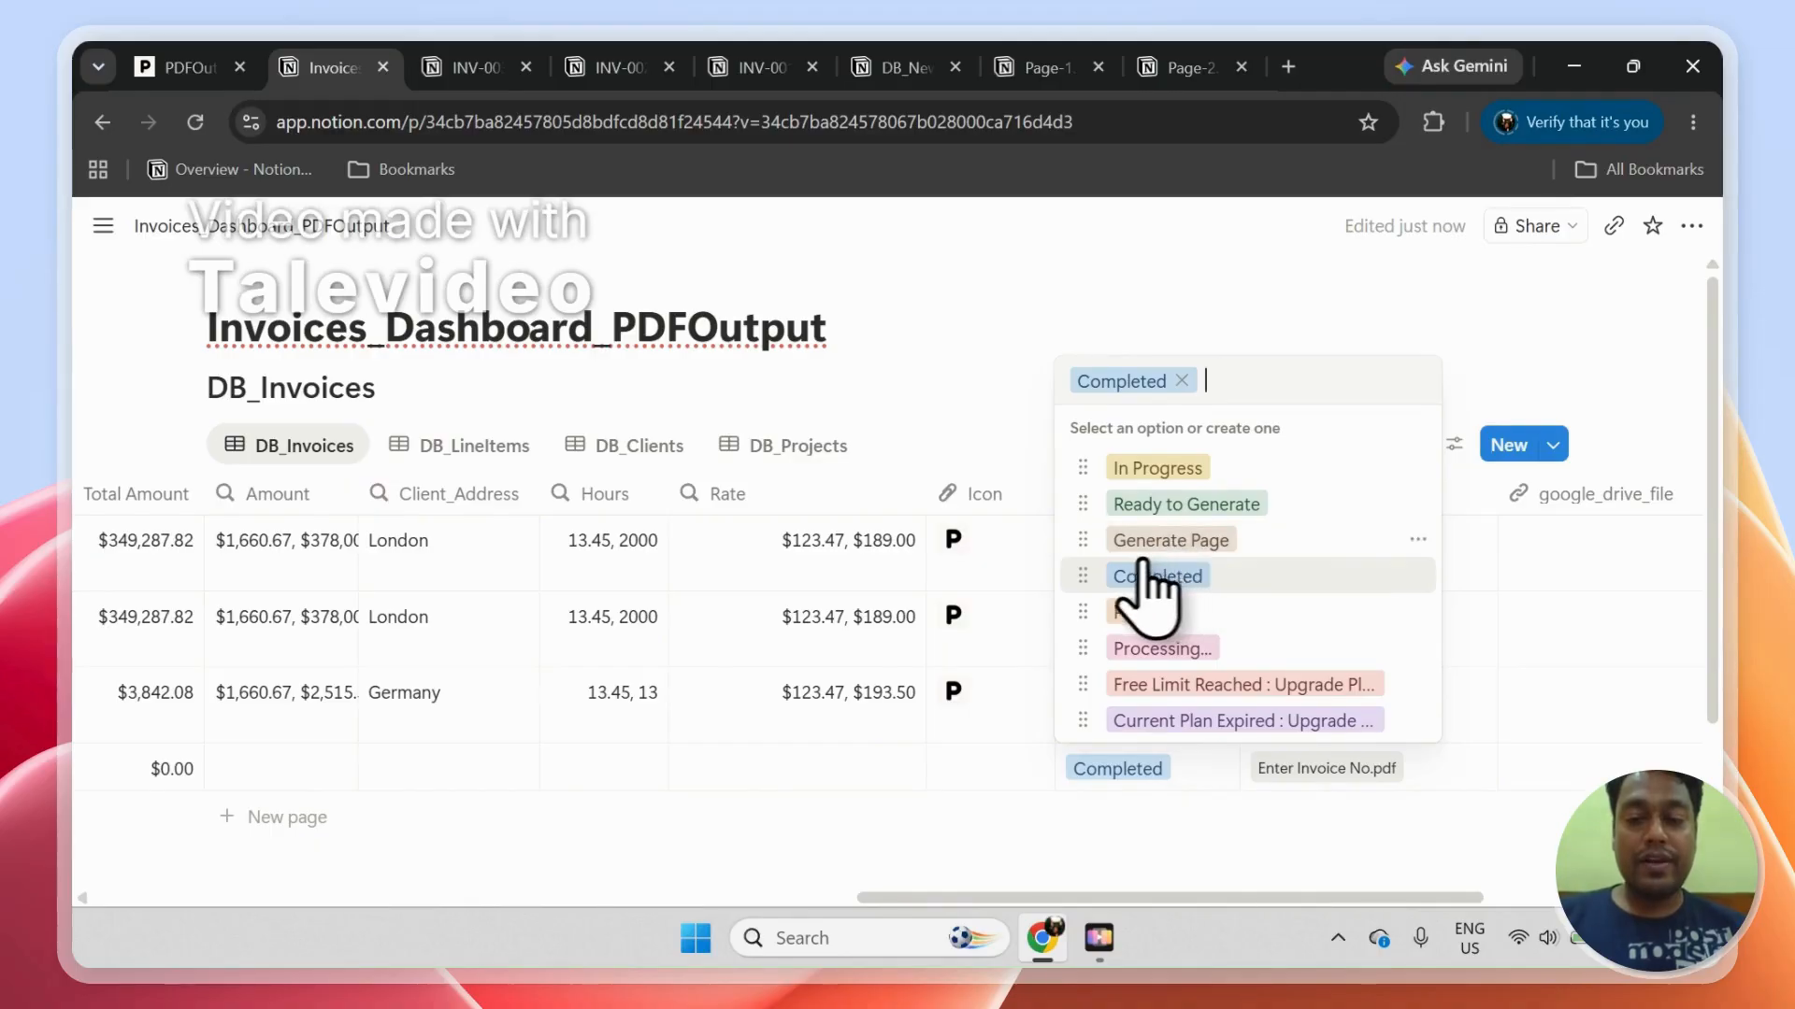
click(969, 451)
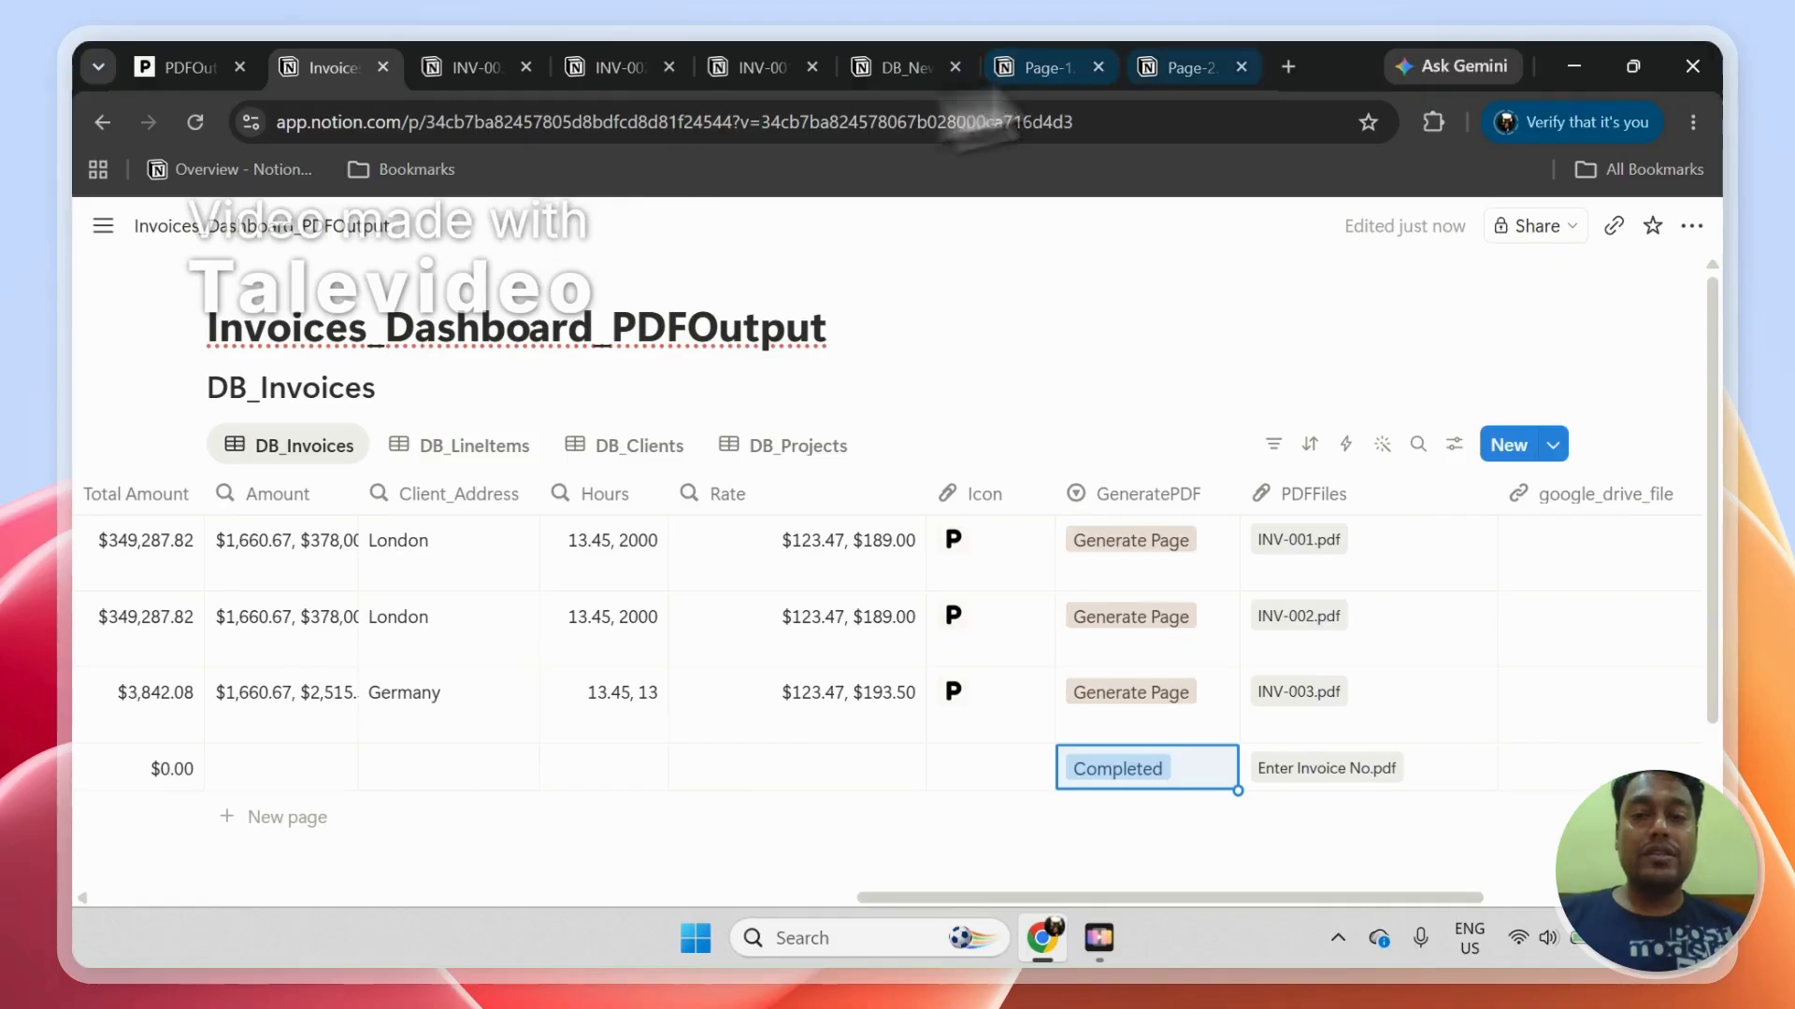
Step: Switch to PDFOutput and leave the automation dashboard for the public home page
click(183, 66)
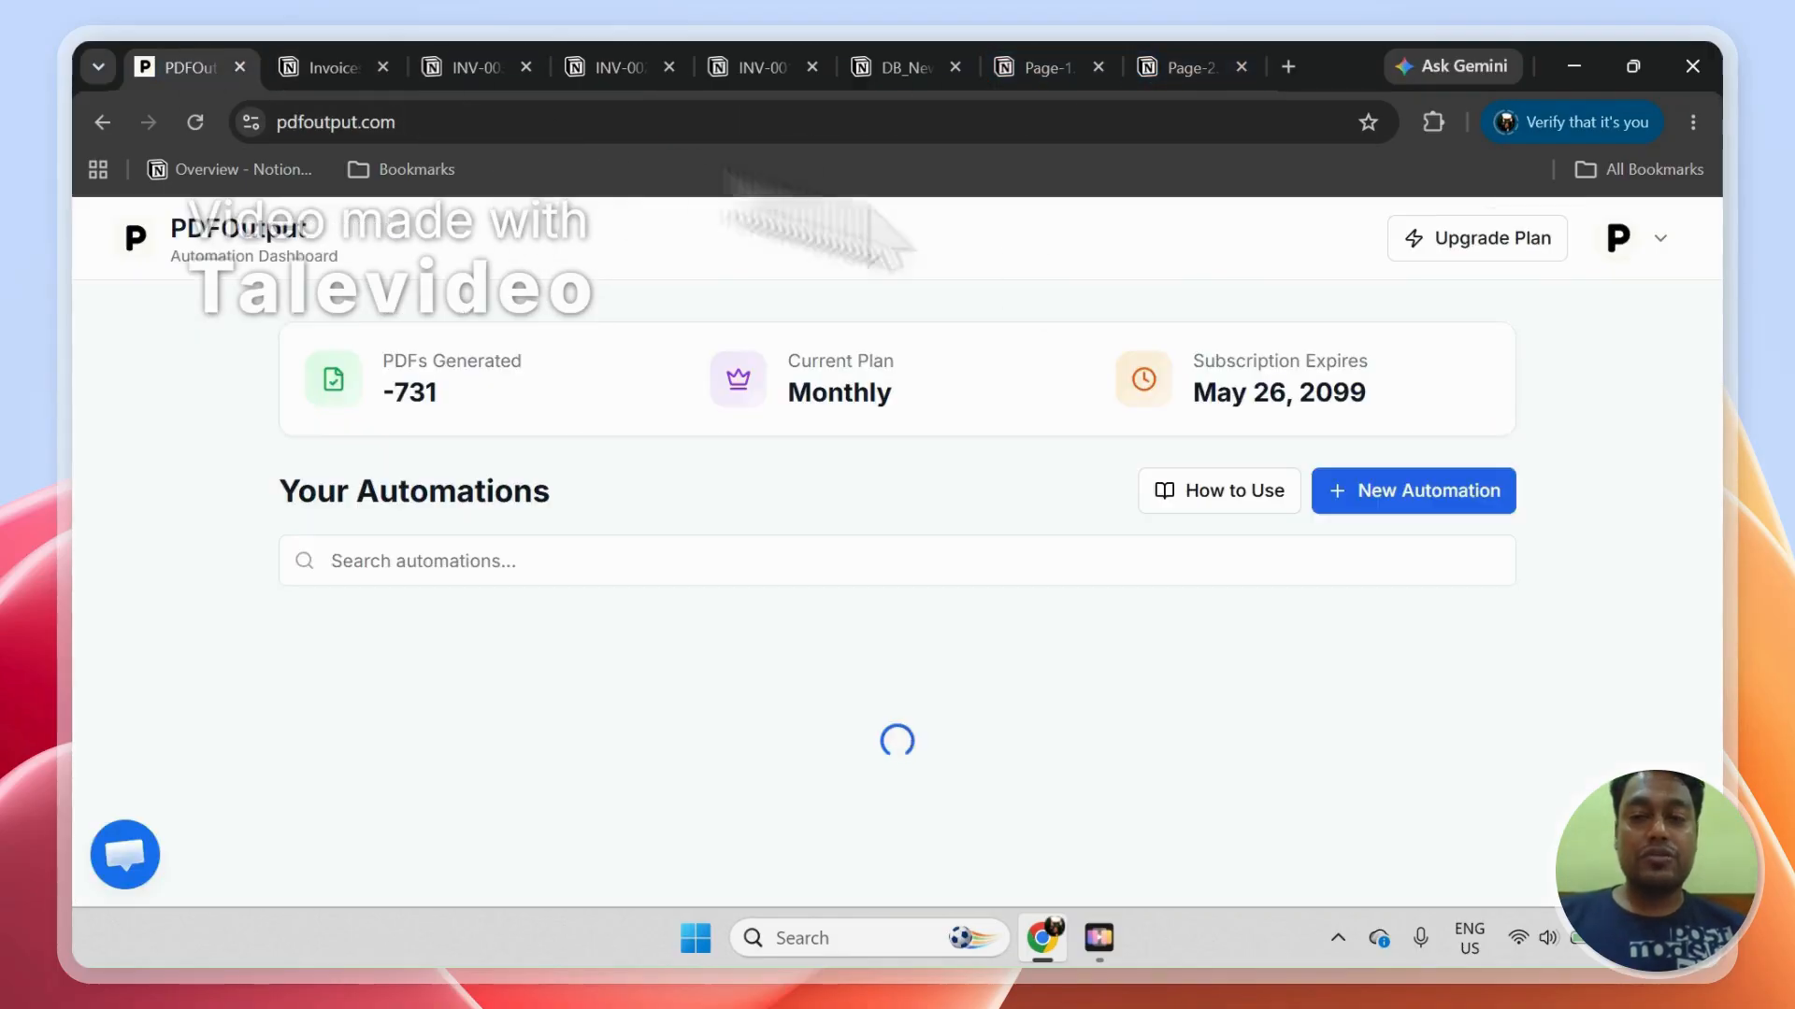
click(1623, 251)
click(1526, 567)
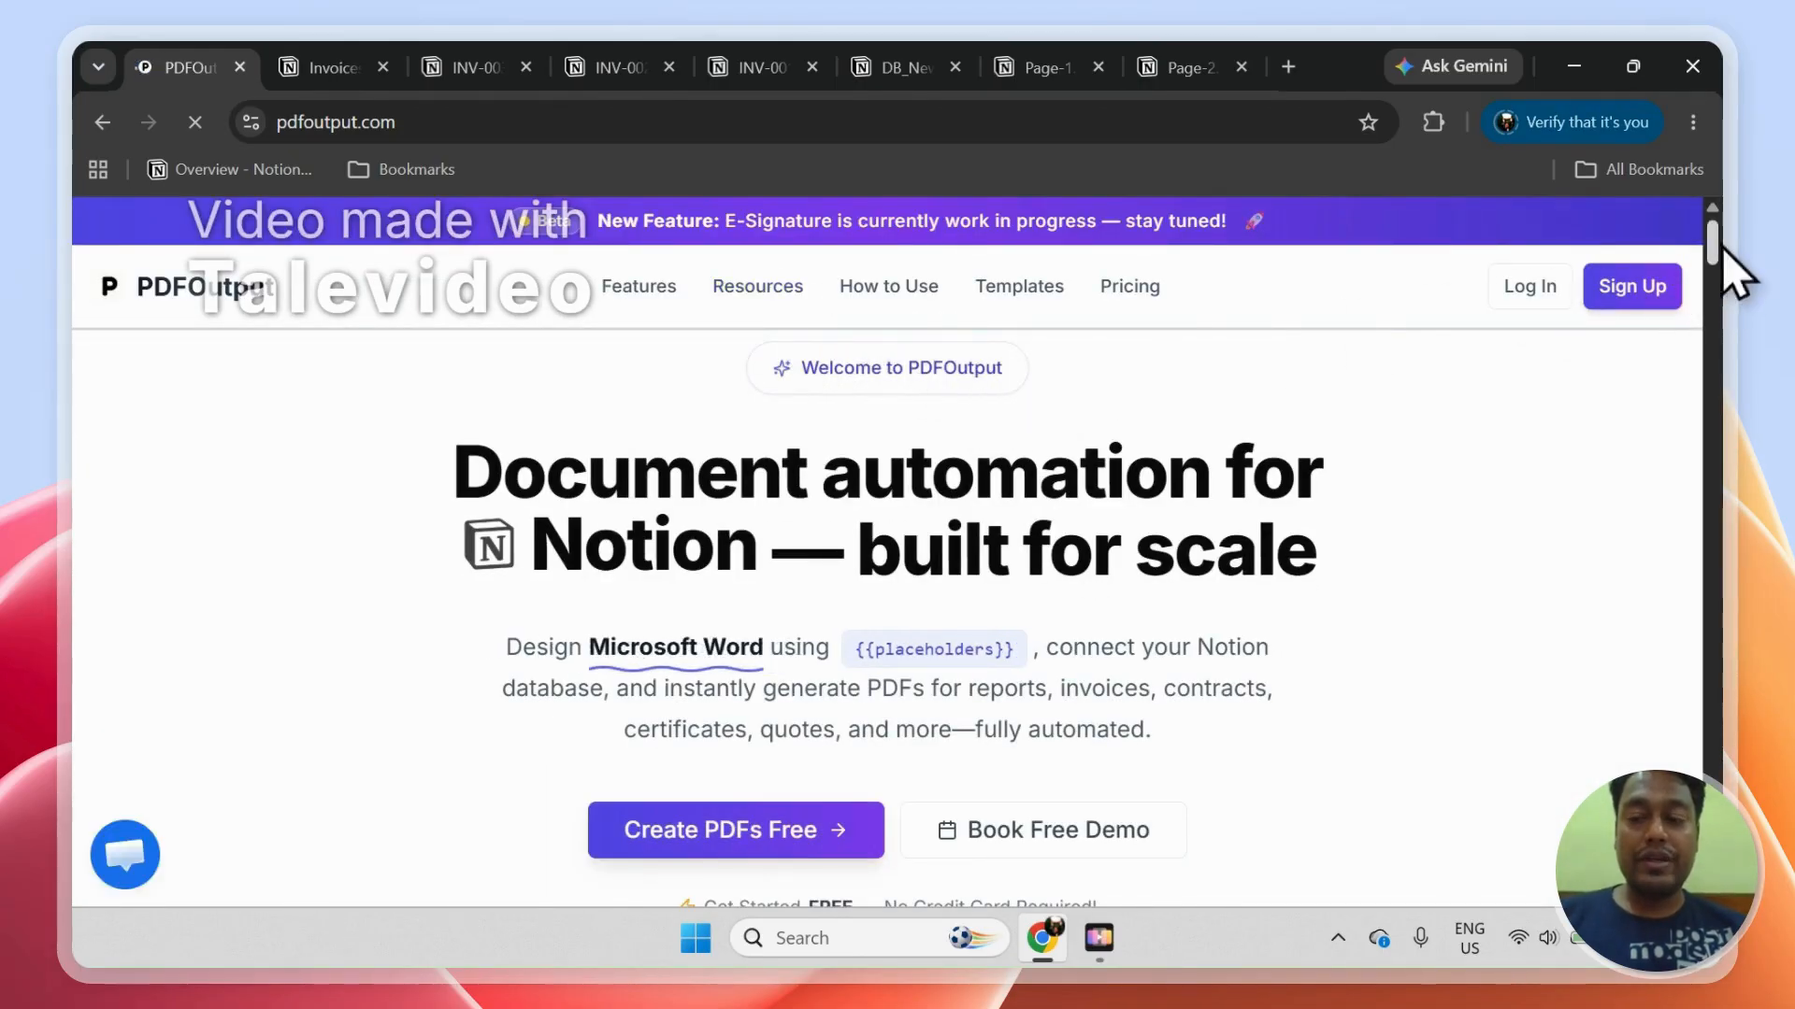
Step: Open the Contact page from the site footer and view the Send Message form
drag(1712, 245, 1713, 878)
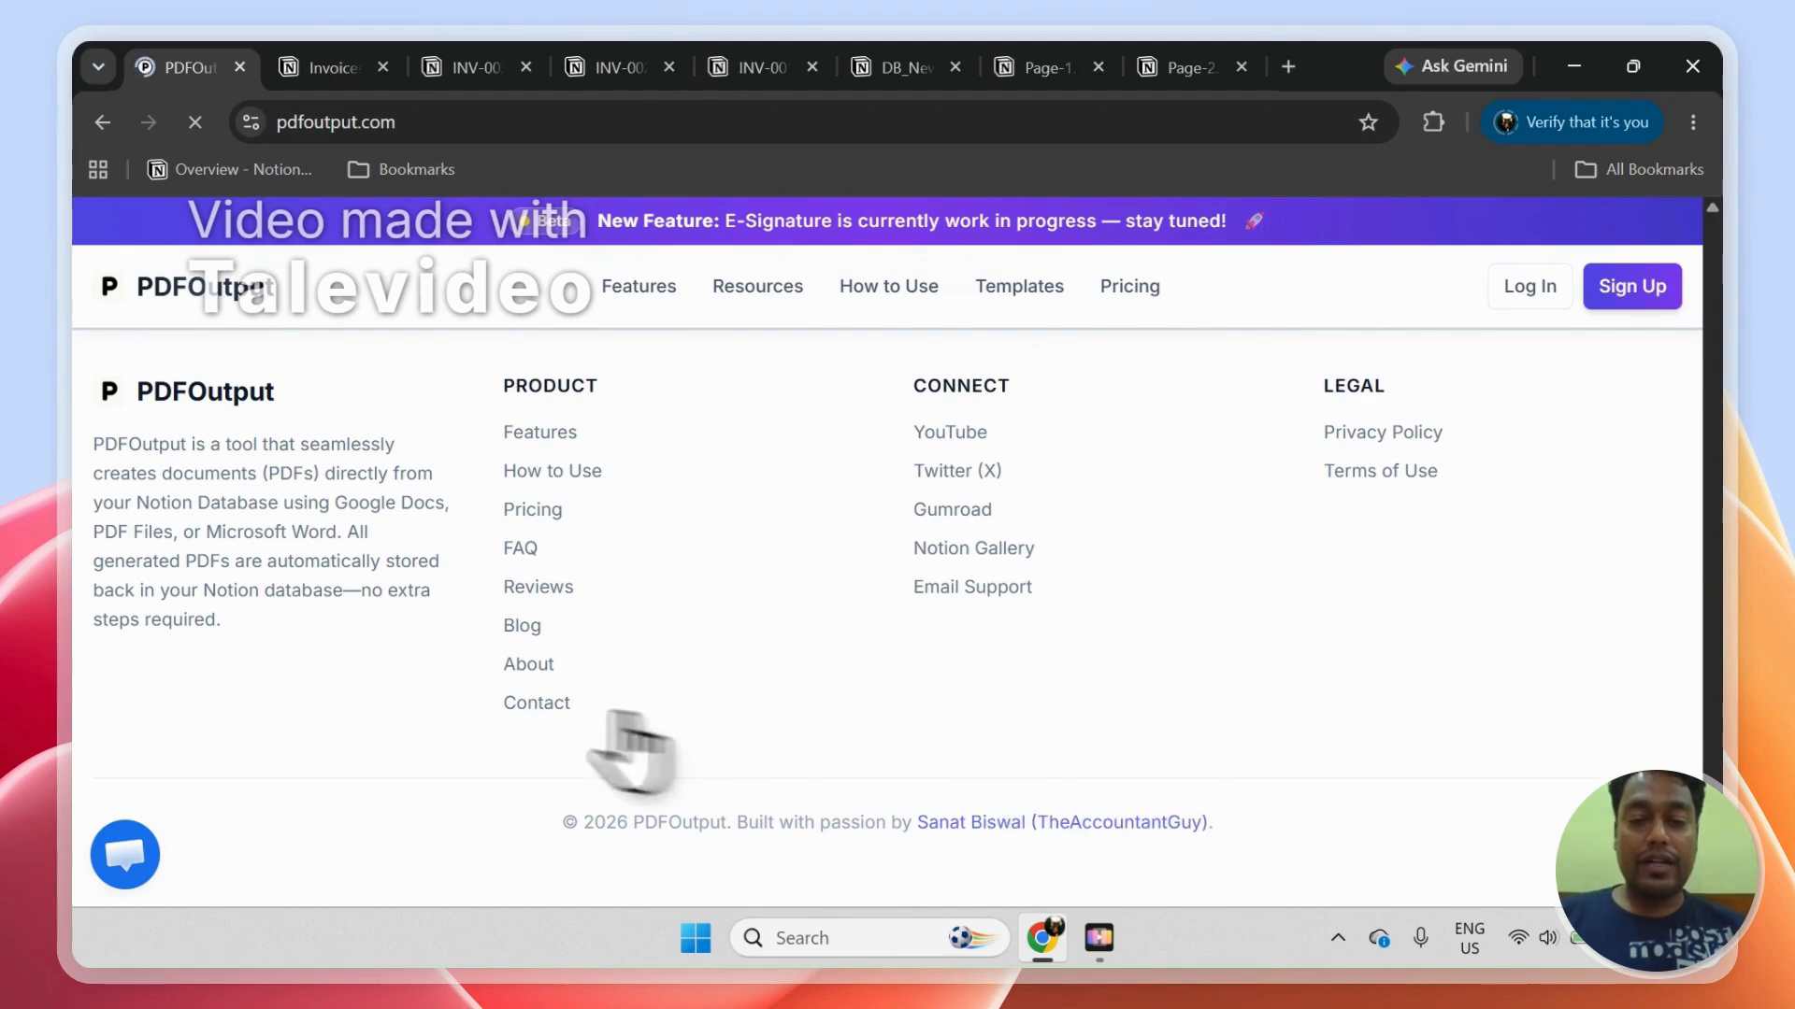
click(535, 706)
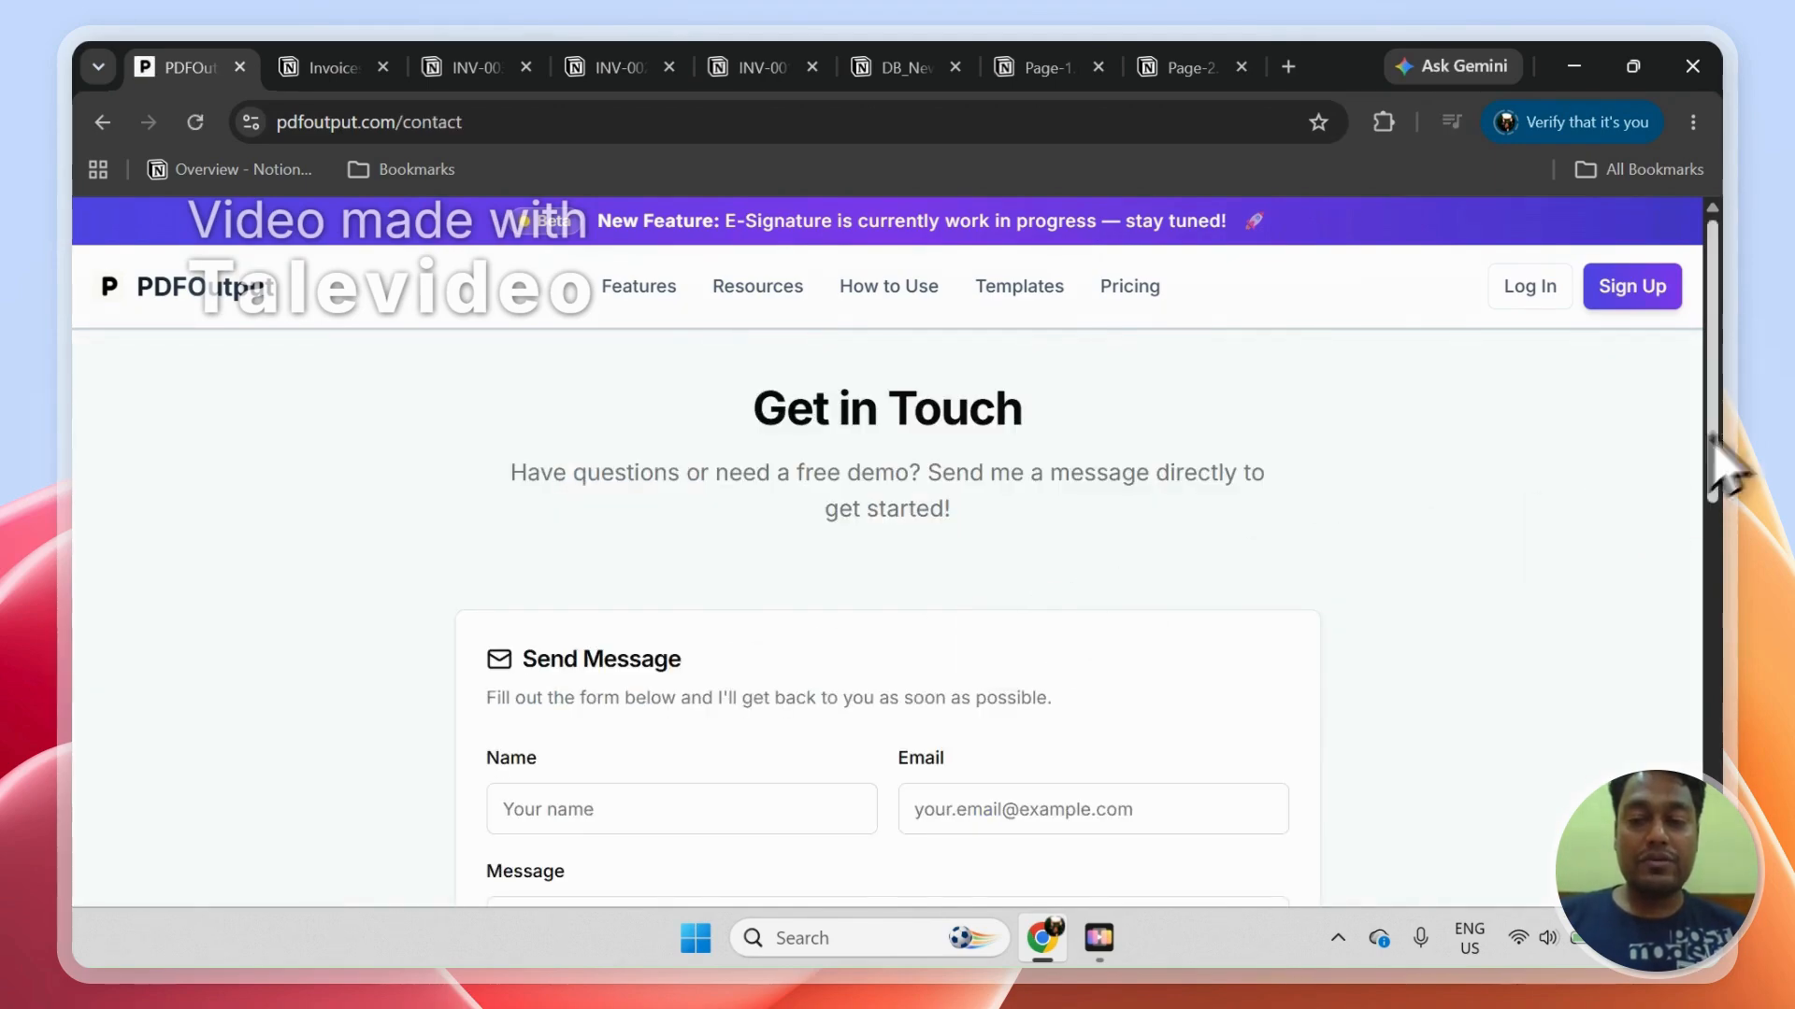
drag(1716, 463, 1716, 542)
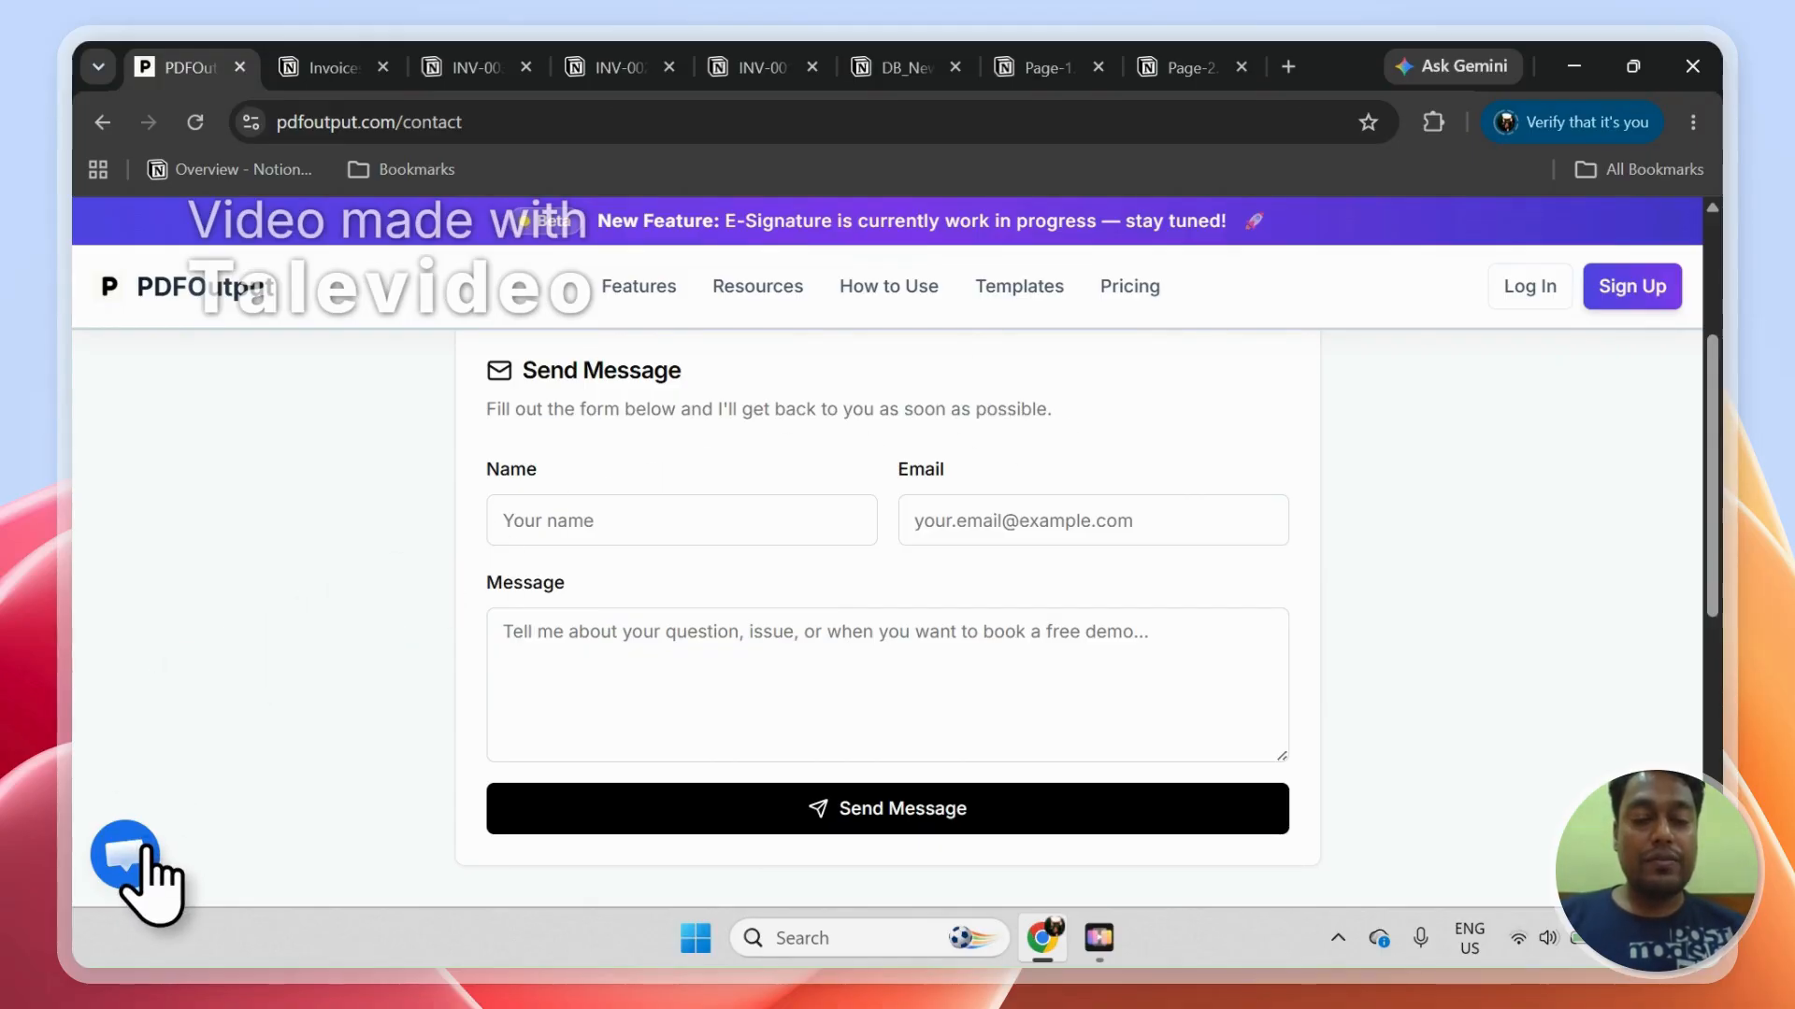
Step: Open the support chat to view the messaging option, and close it again
click(137, 877)
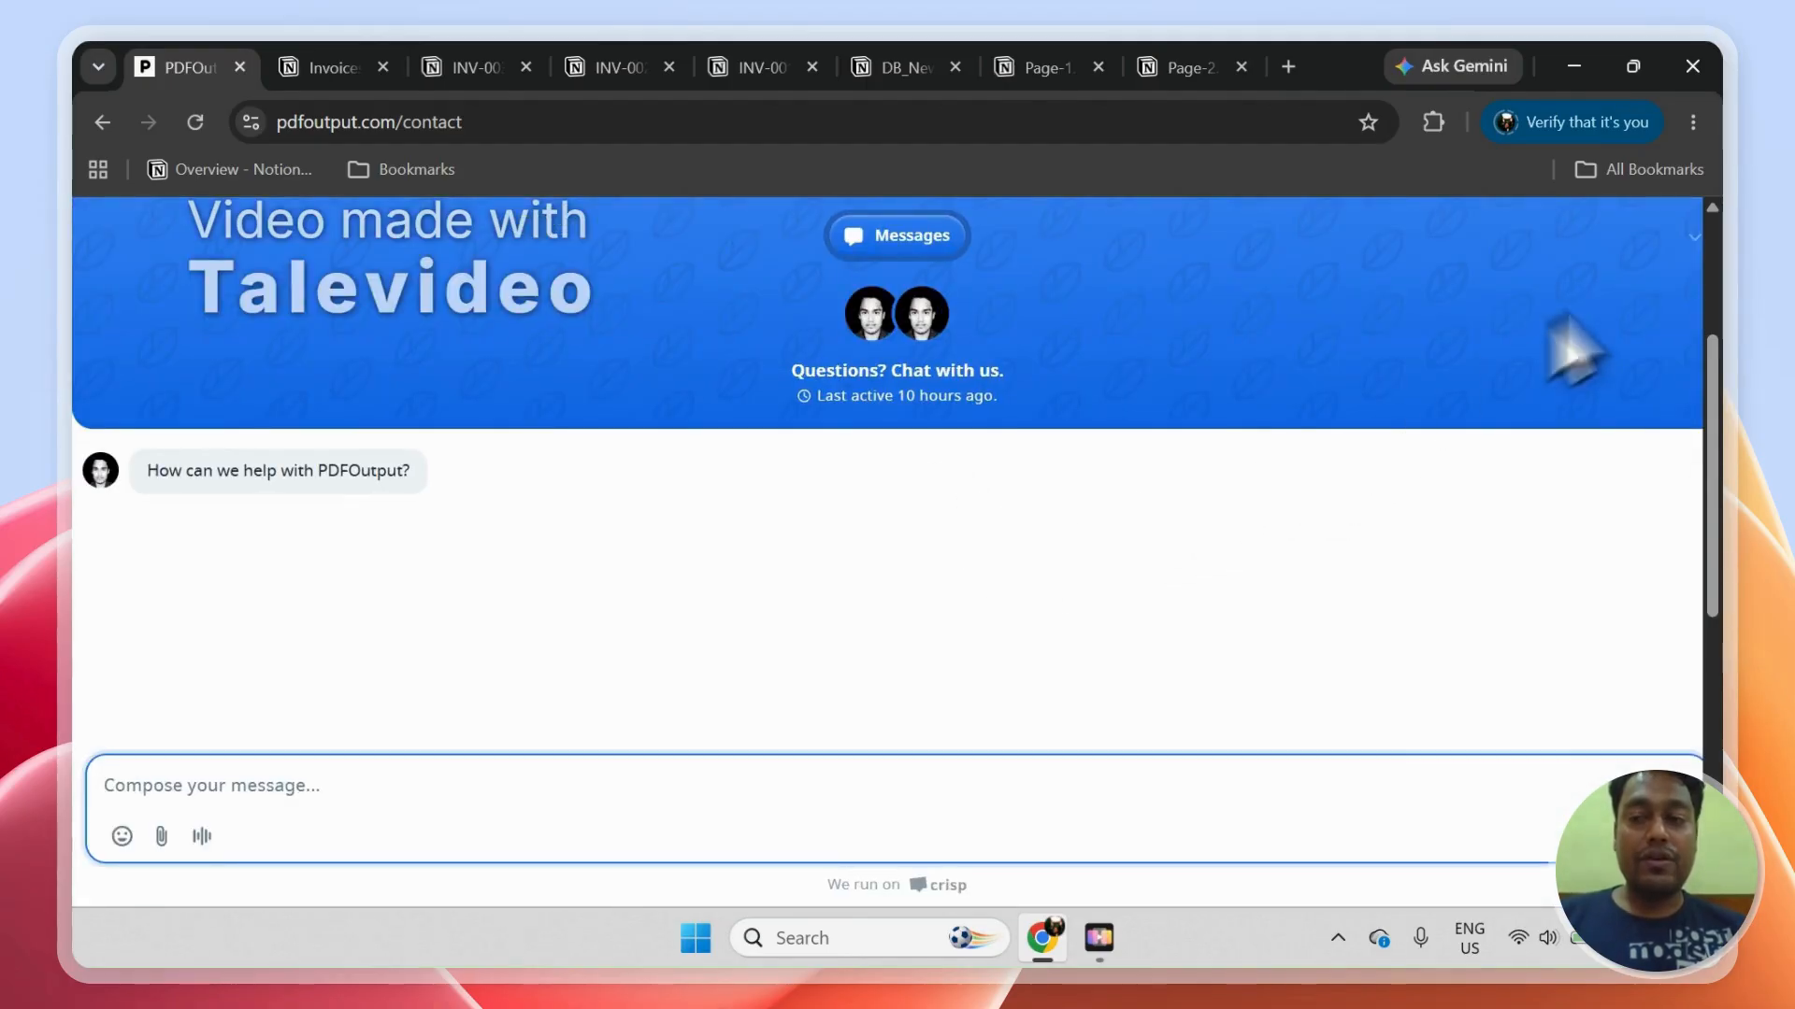
click(1688, 245)
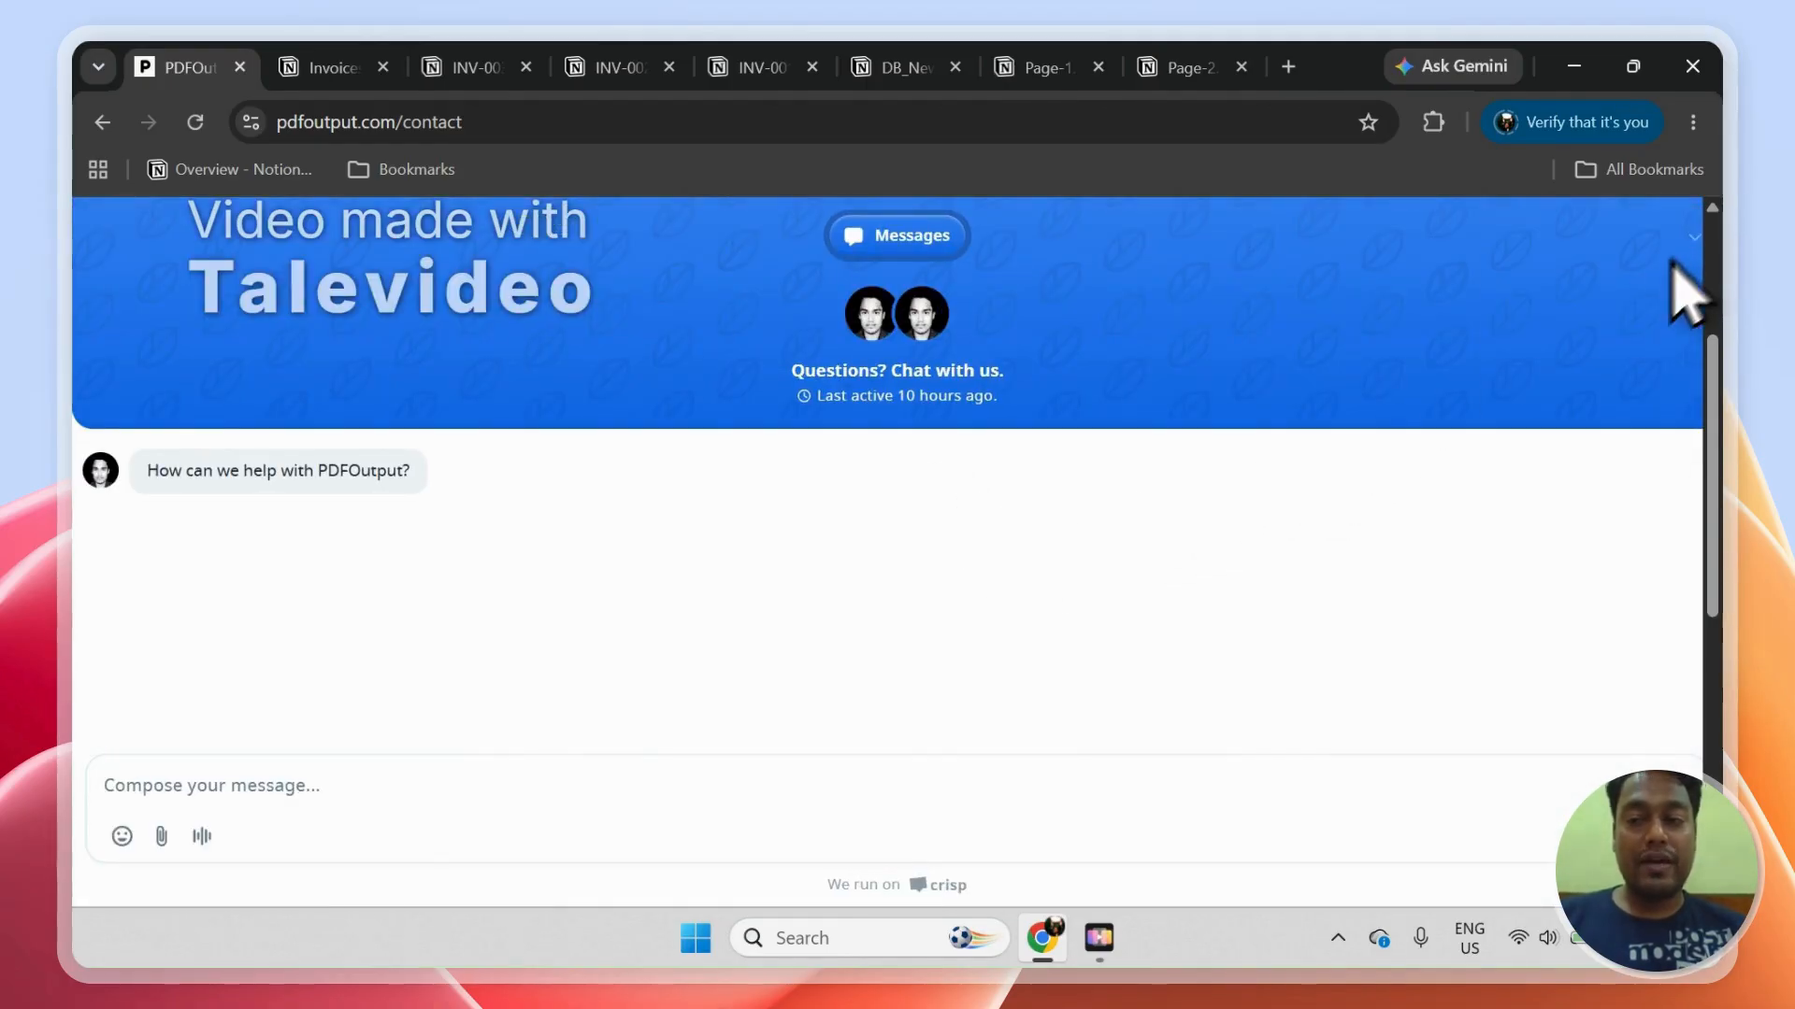
click(1690, 245)
click(1679, 282)
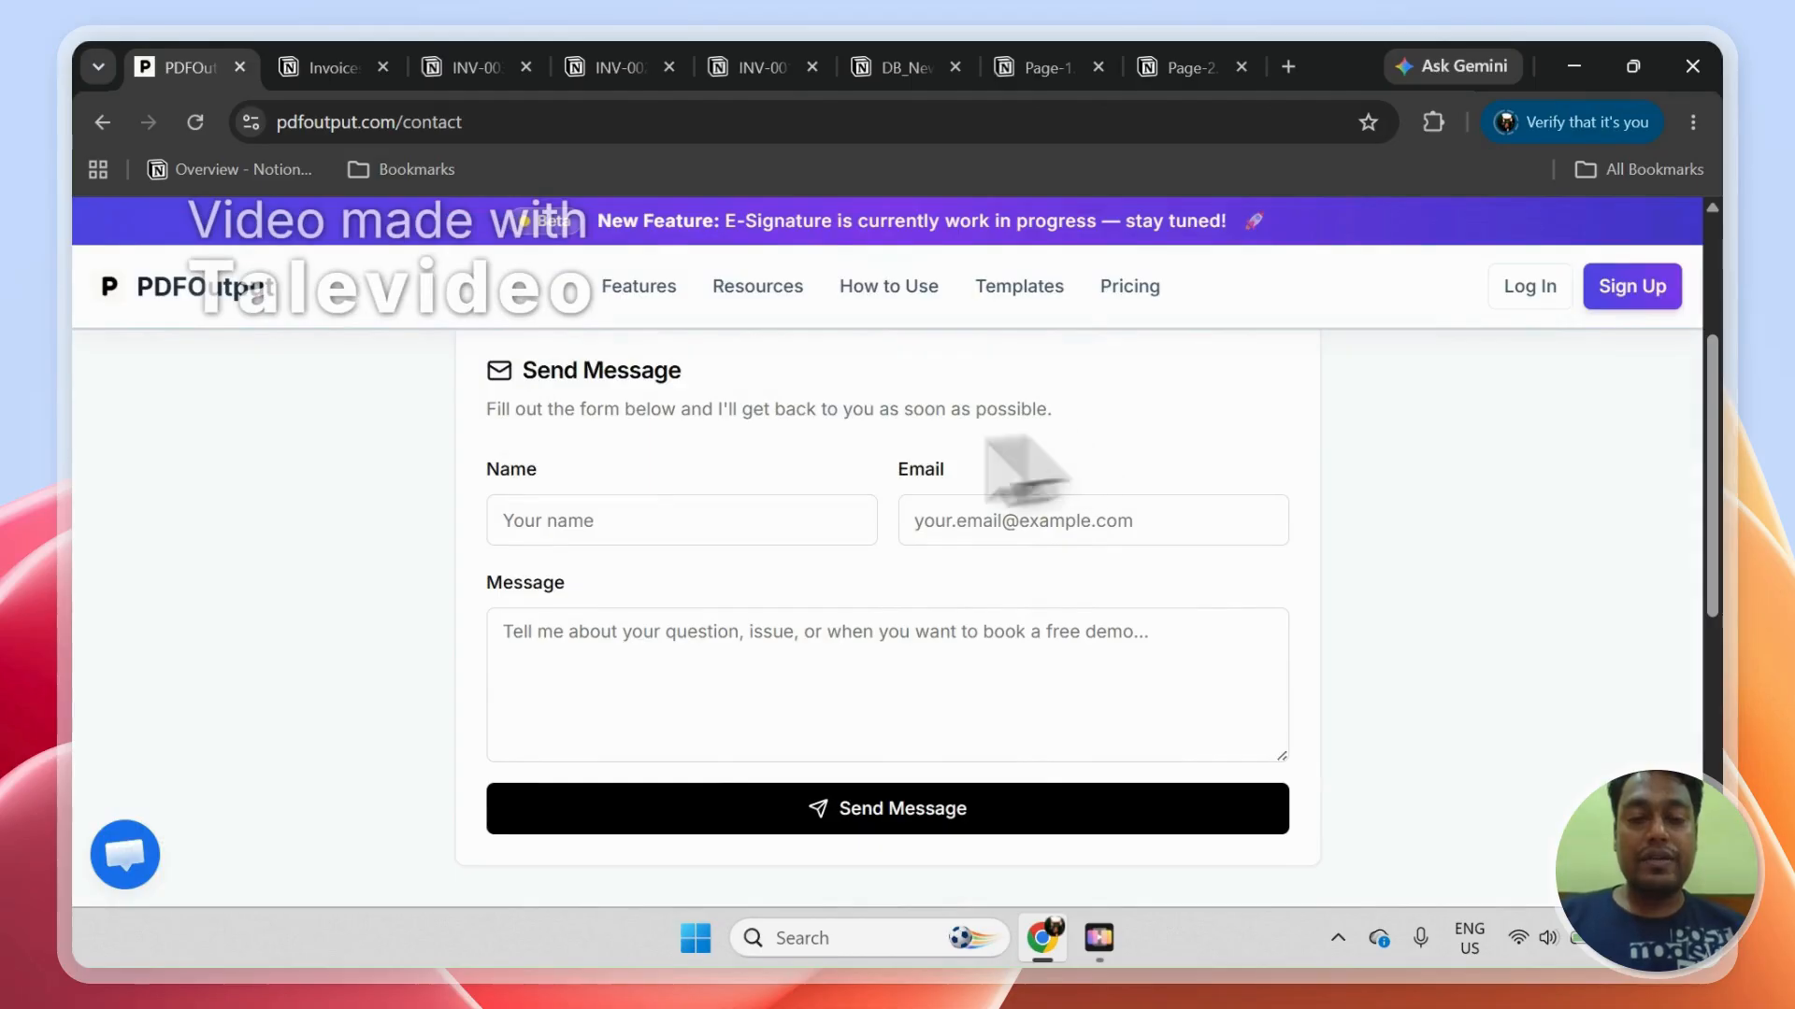
Step: Switch to DB_NewDatabase in Notion and open the Page-2 record in a side view
click(391, 58)
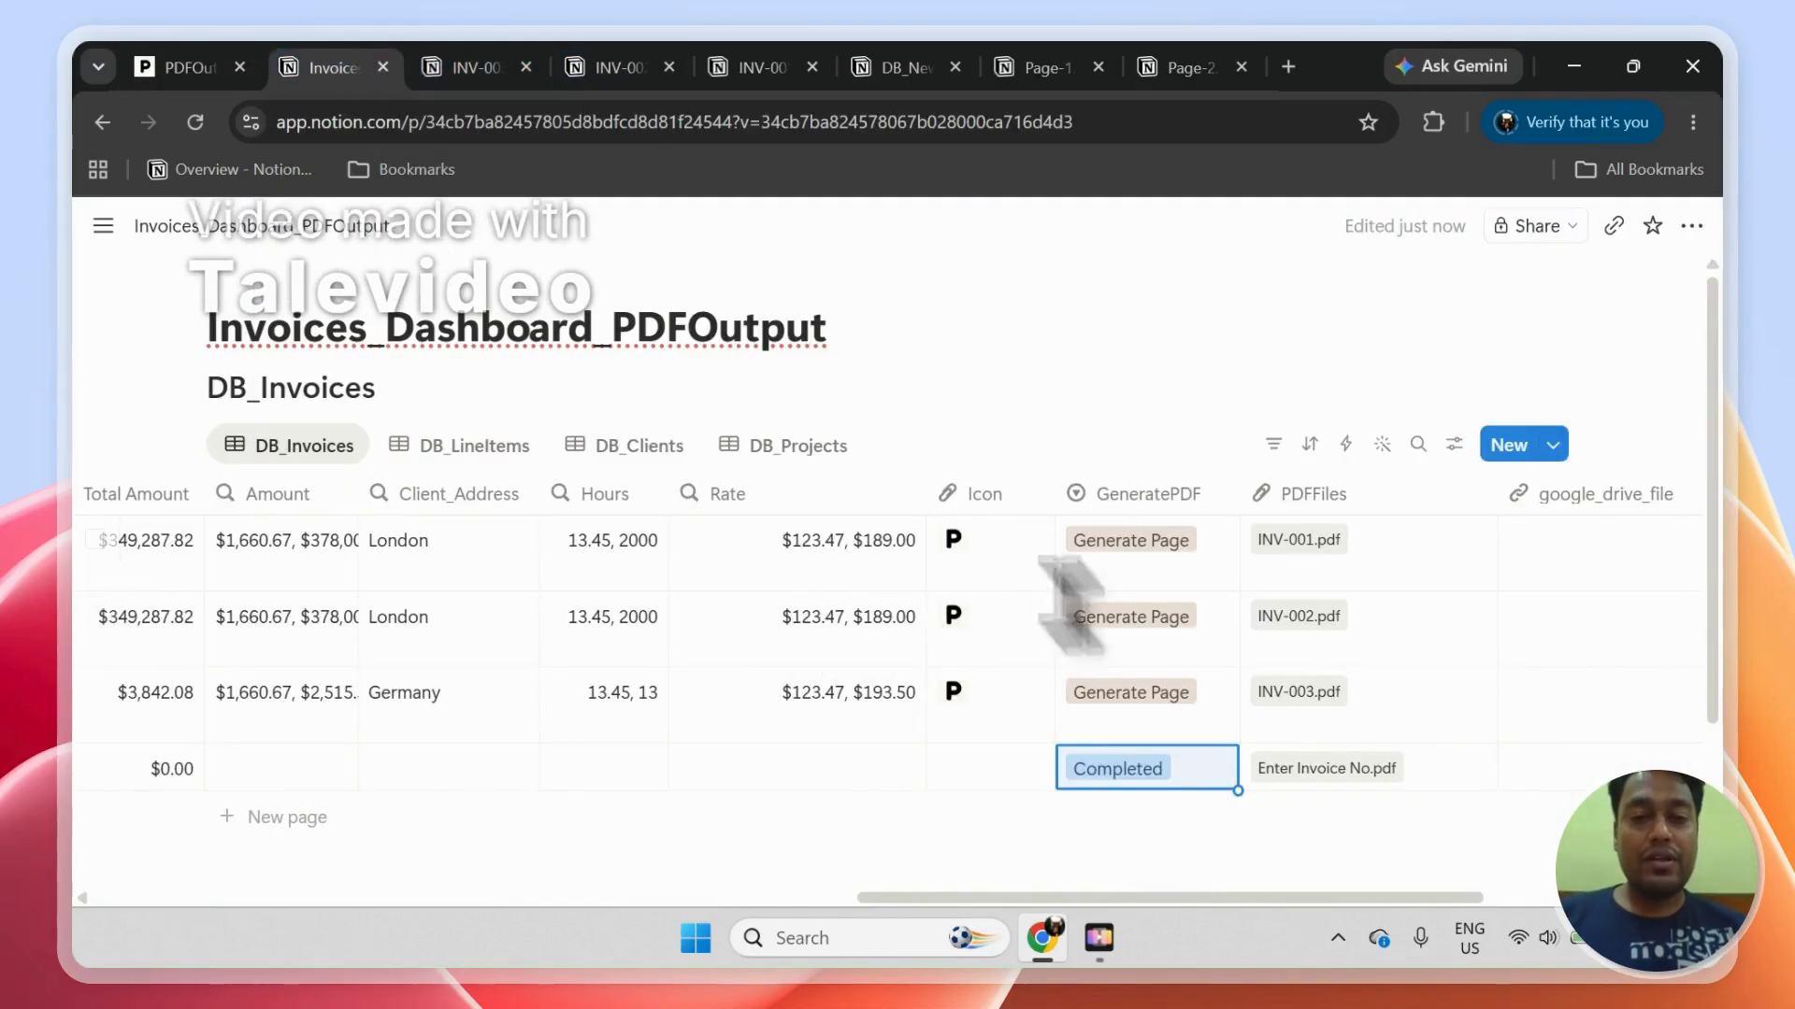
click(874, 67)
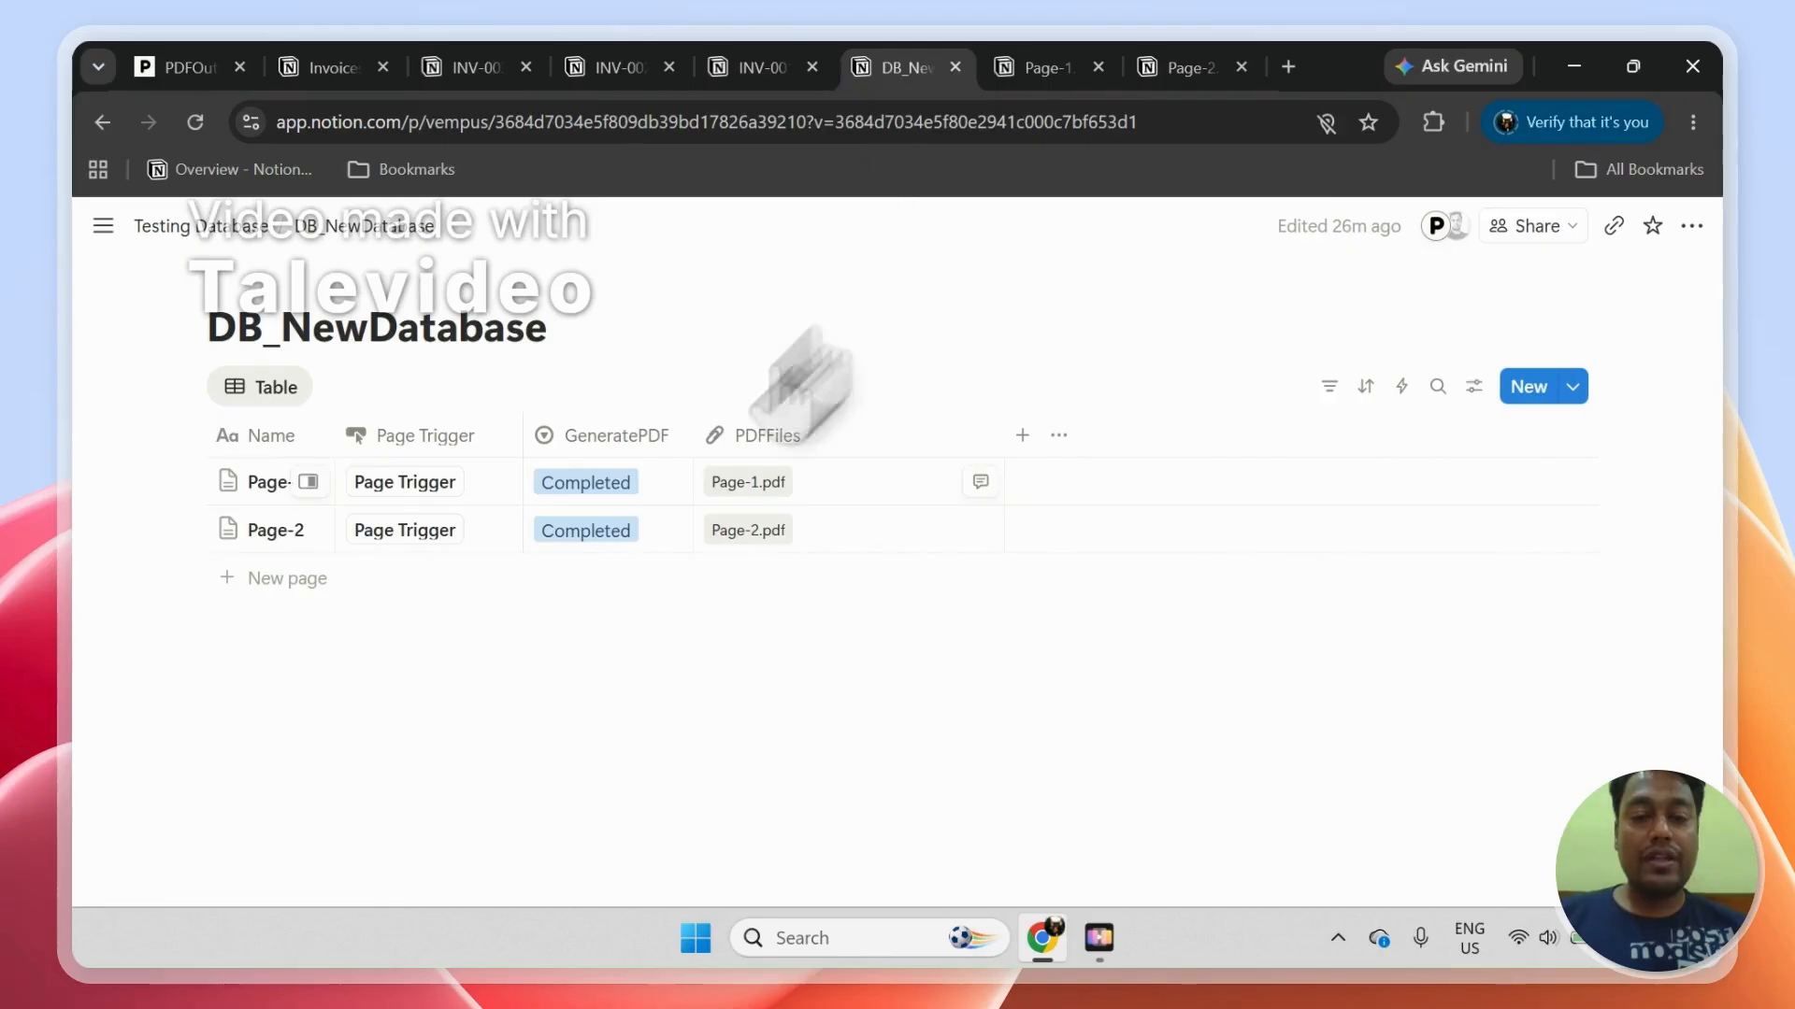
click(311, 530)
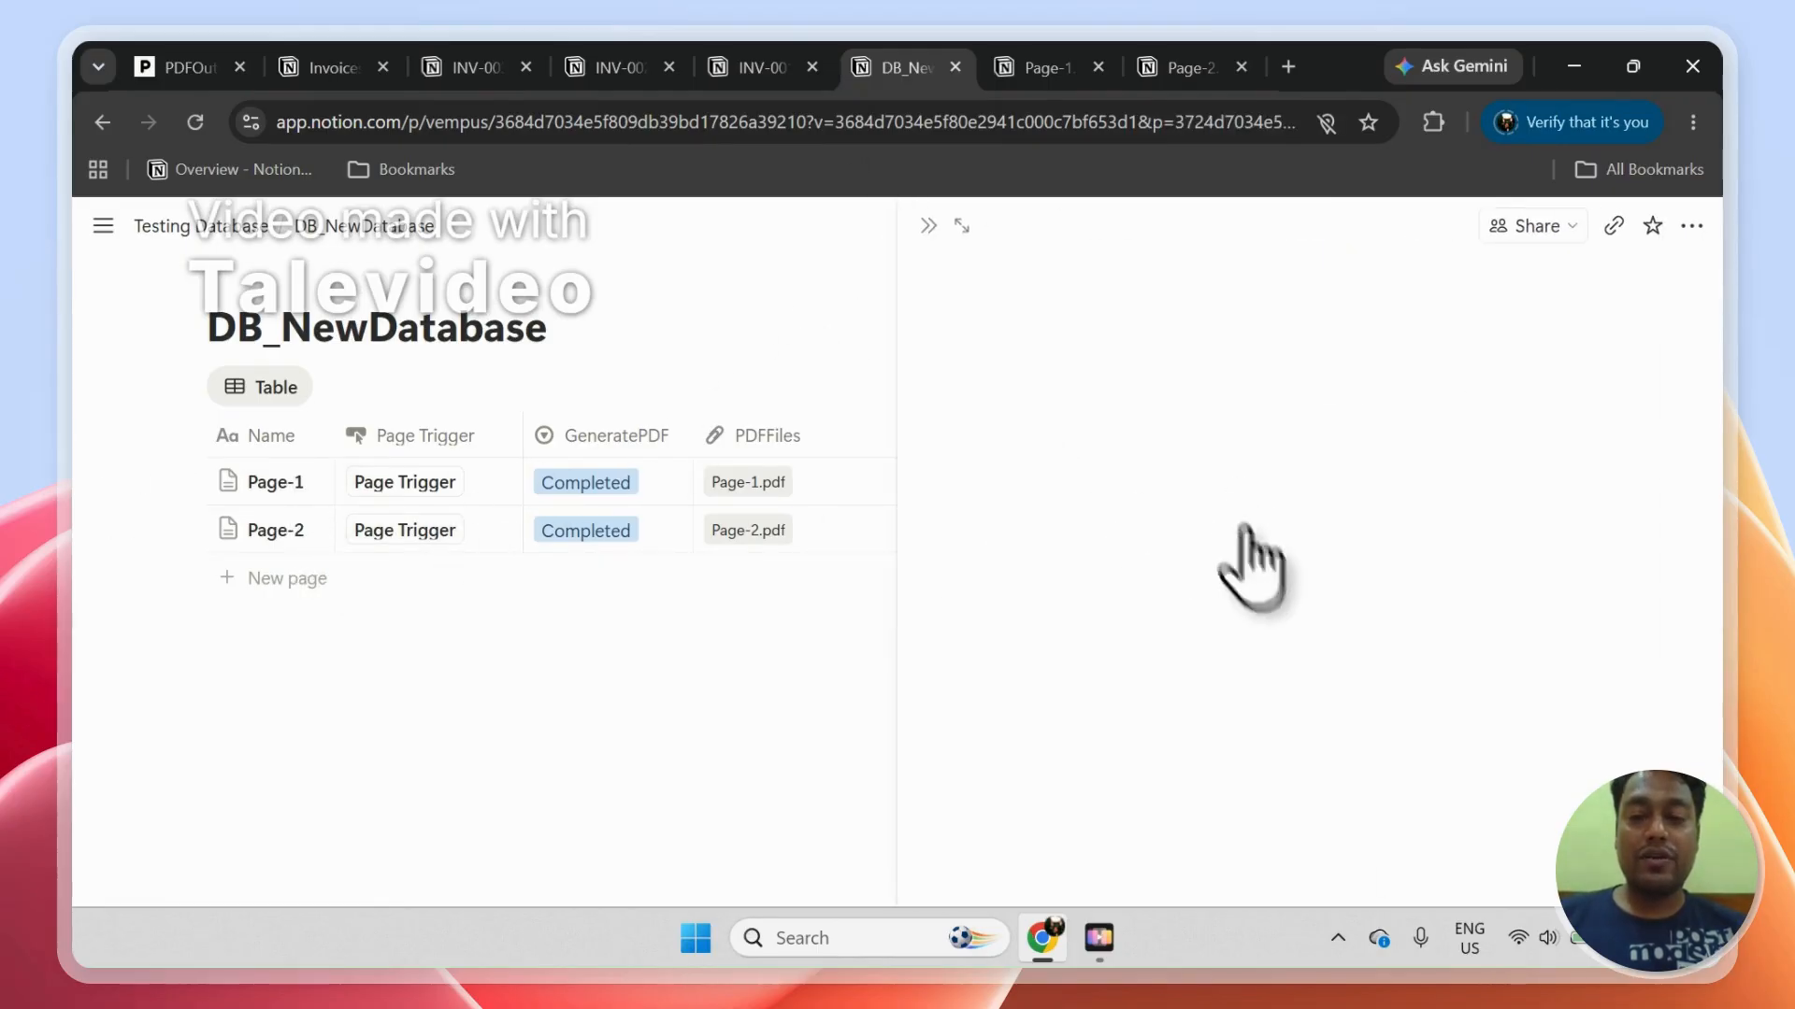